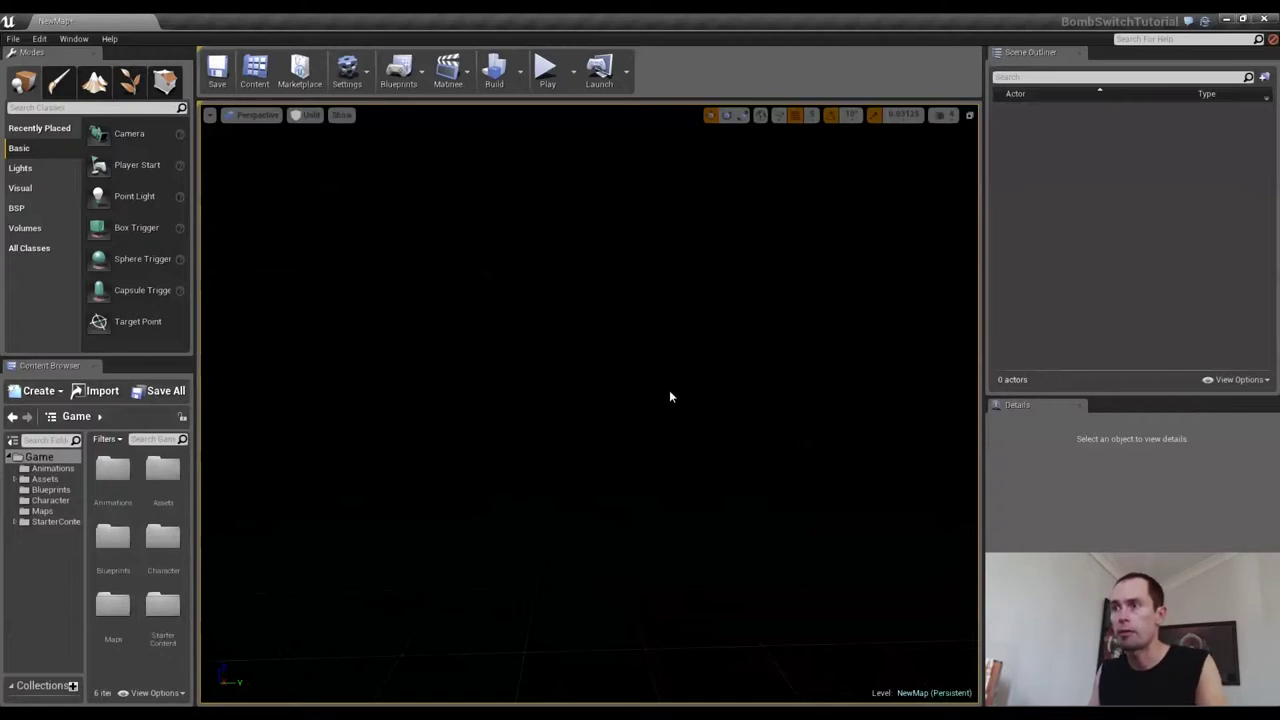
# Place a Directional Light in the empty level and set its Z location to -100
pyautogui.moveTo(617, 345); pyautogui.dragTo(655, 345, button='right')
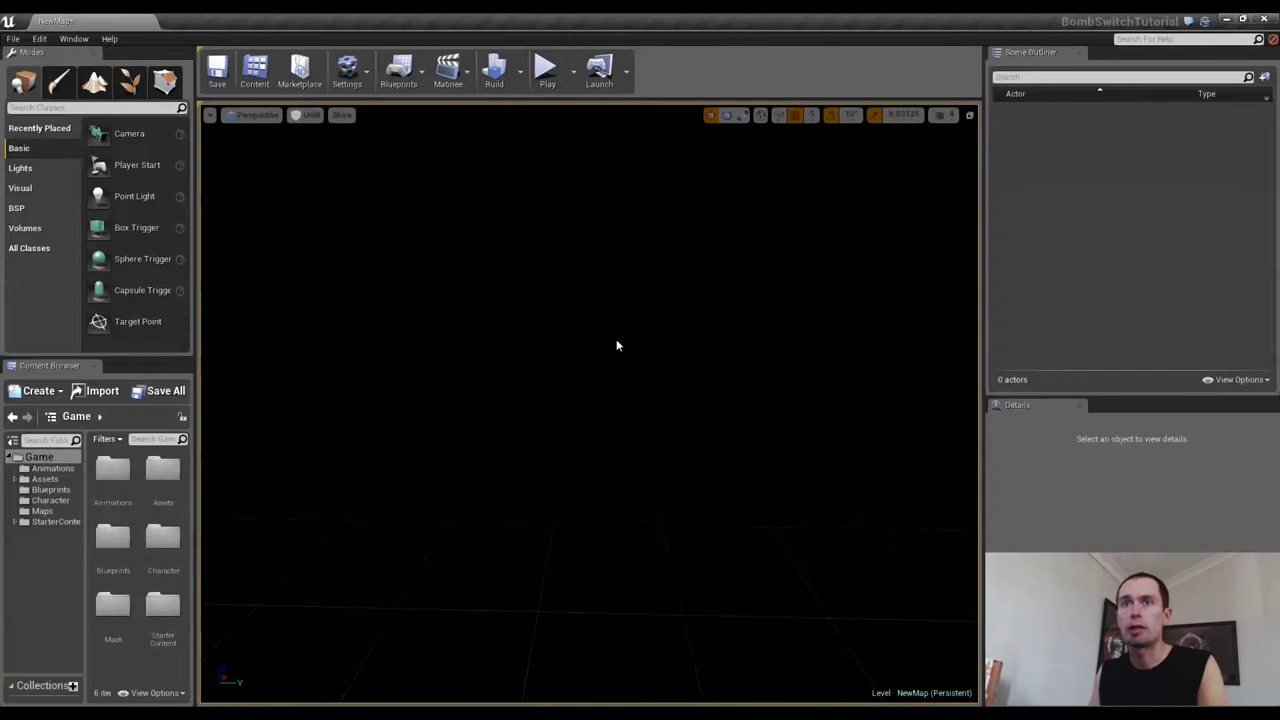
pyautogui.click(35, 168)
pyautogui.moveTo(125, 133); pyautogui.dragTo(775, 392)
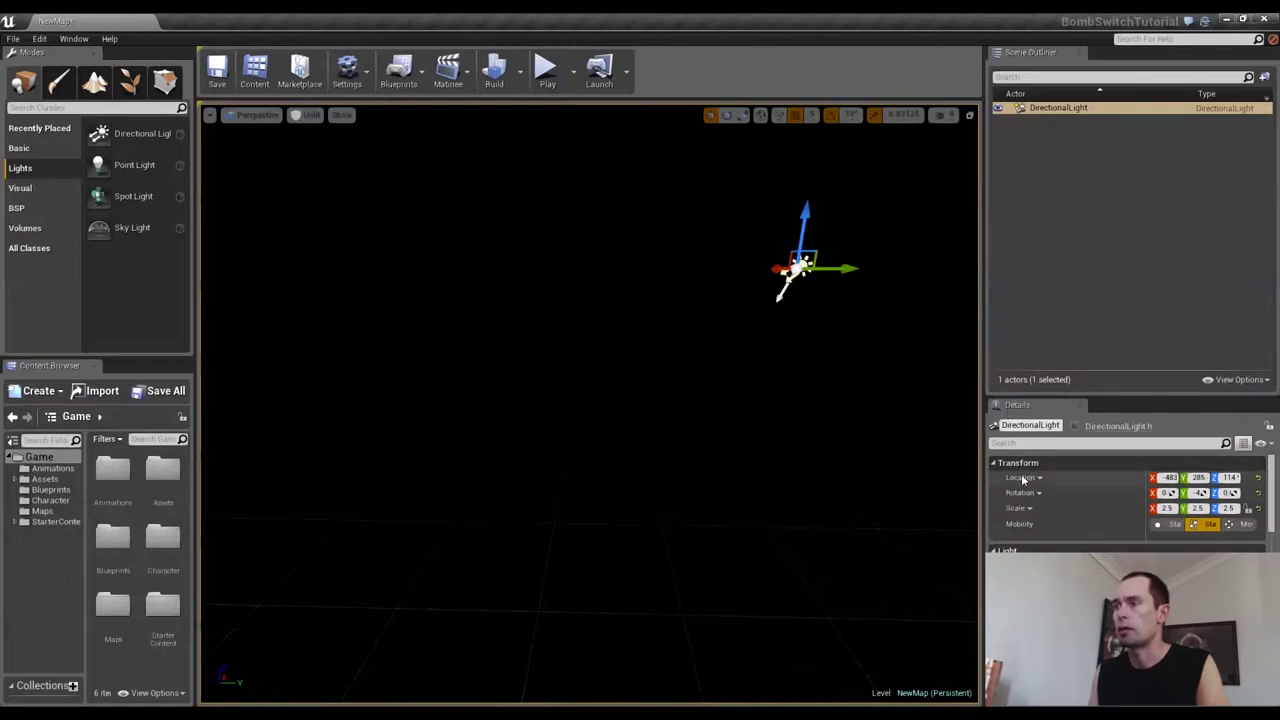
pyautogui.click(1231, 477)
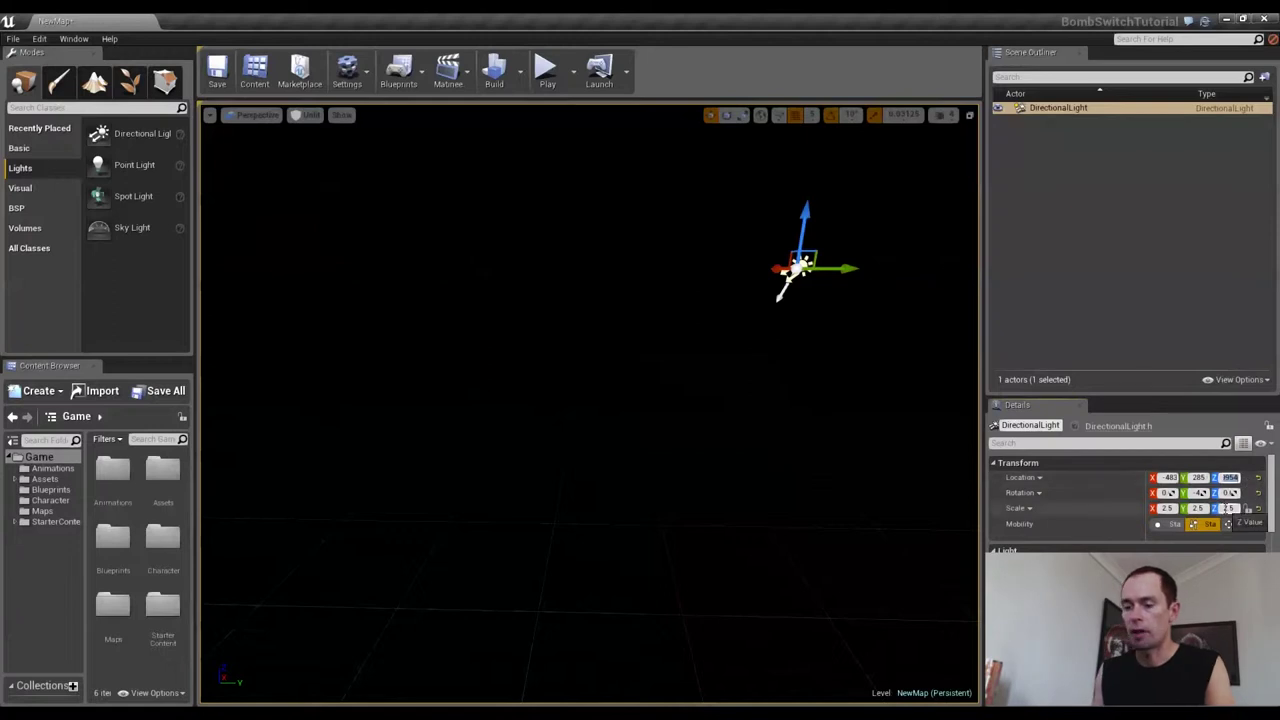
pyautogui.write('10')
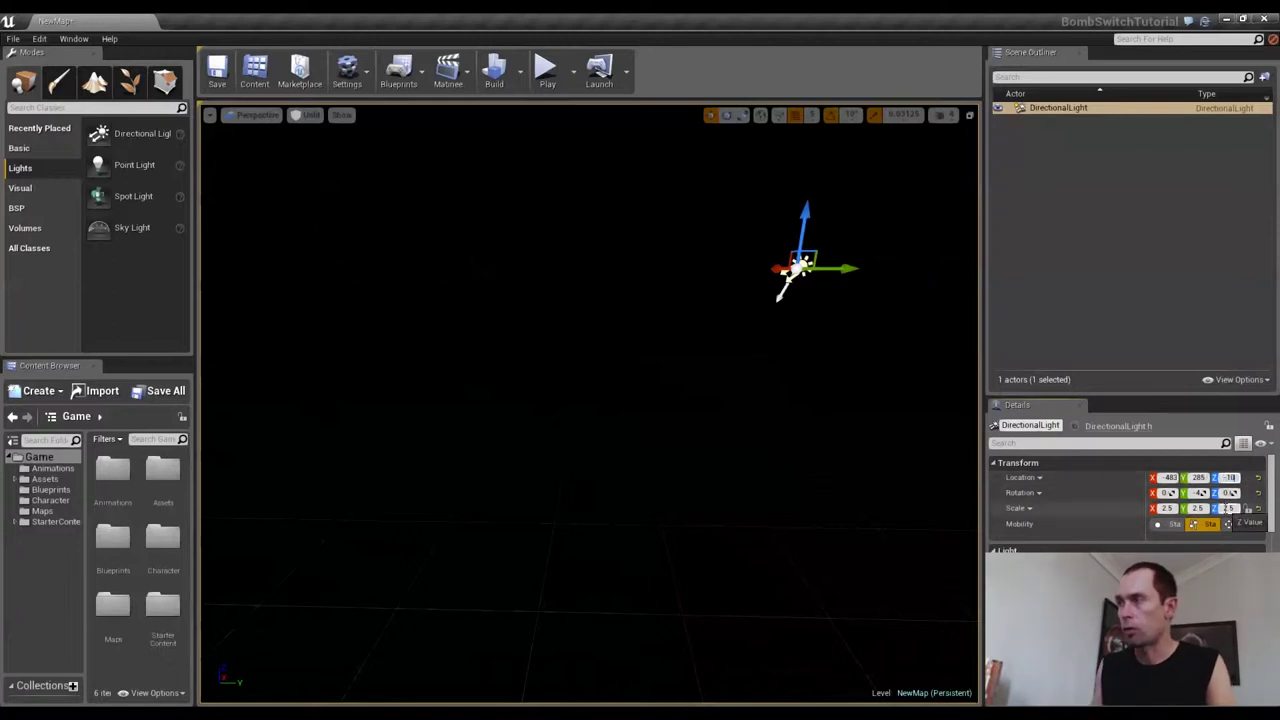
pyautogui.write('100')
pyautogui.press('Return')
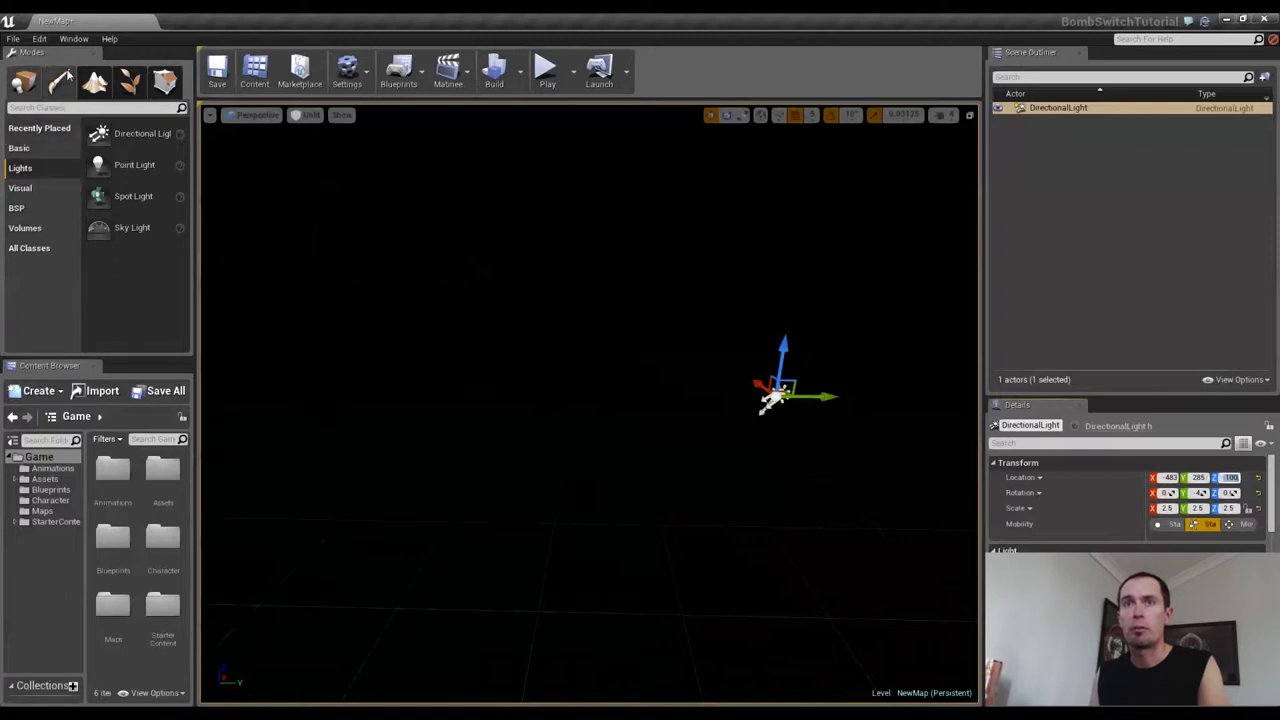
# Add a BSP box brush as the floor, sized X 10000, Y 10000 and Z 10
pyautogui.click(36, 210)
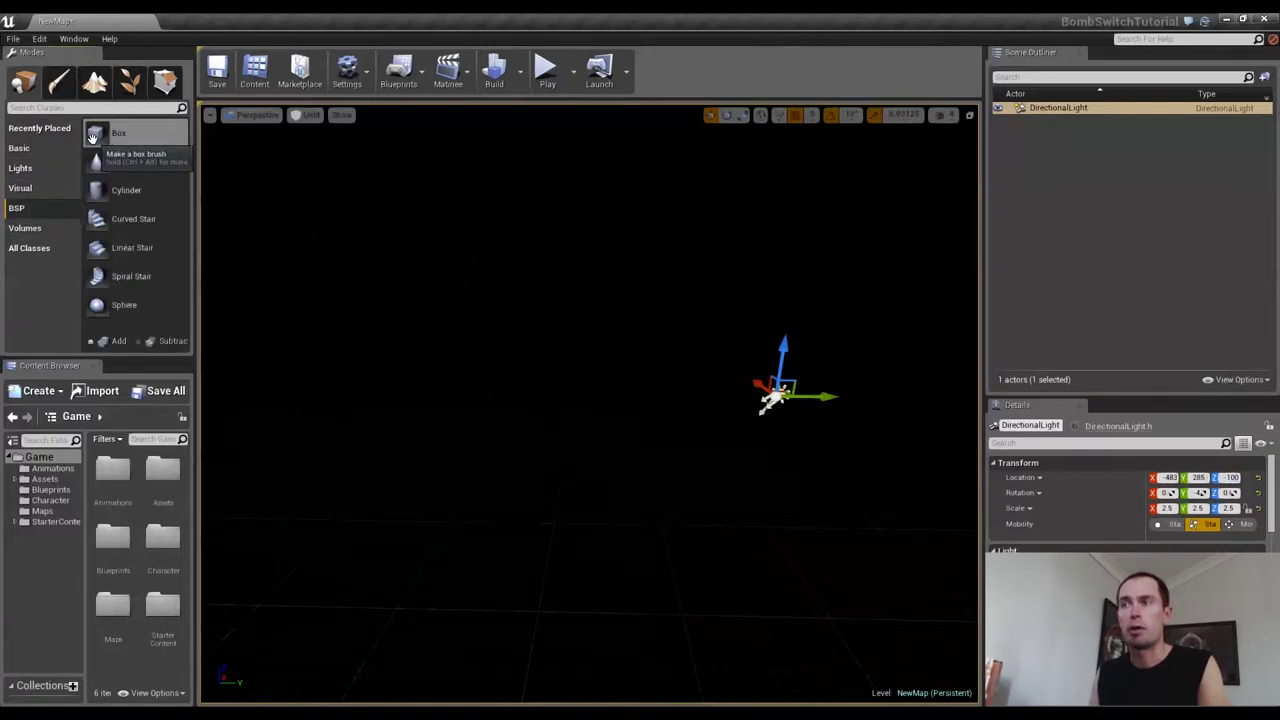
pyautogui.moveTo(119, 133)
pyautogui.mouseDown()
pyautogui.moveTo(457, 283)
pyautogui.moveTo(638, 381)
pyautogui.mouseUp()
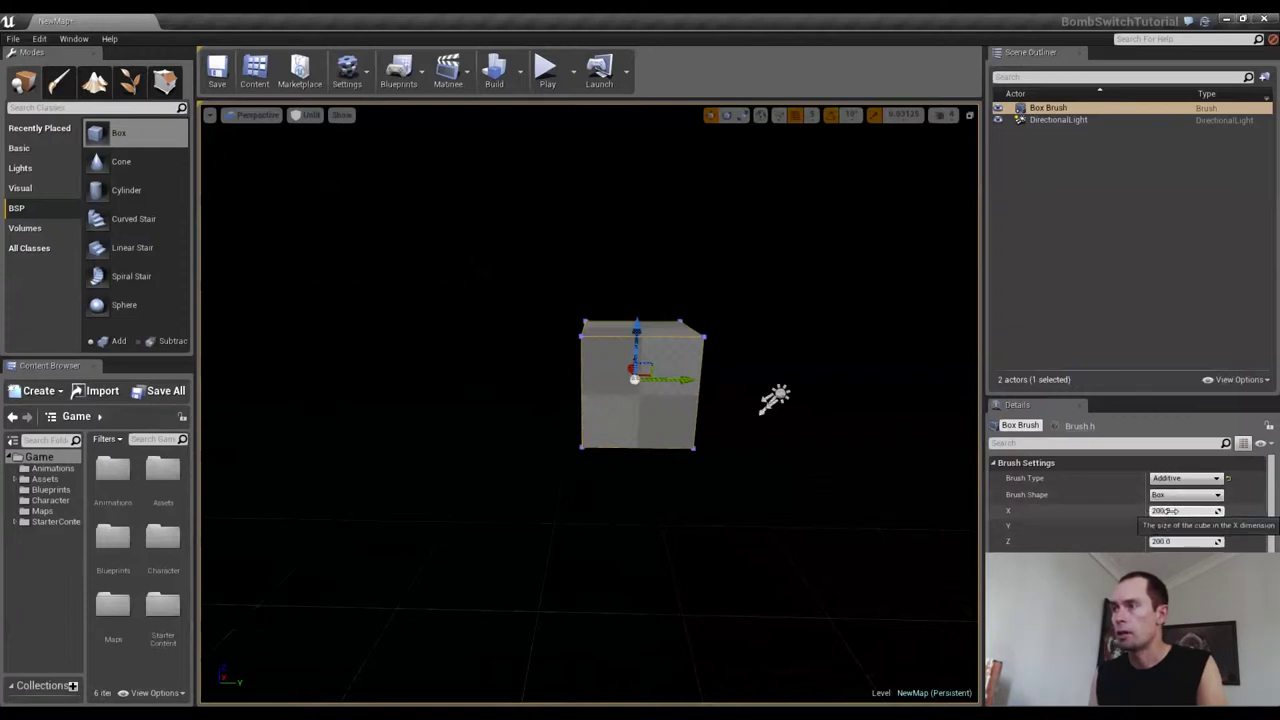
pyautogui.click(1170, 511)
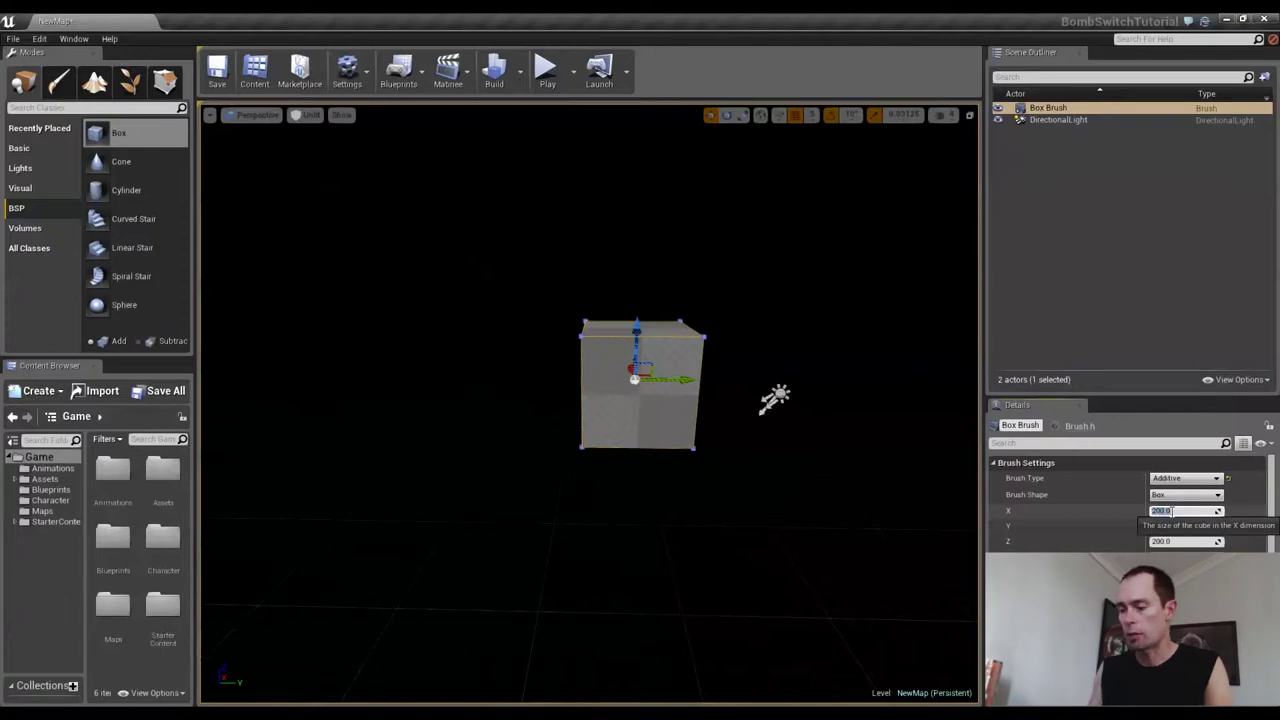
pyautogui.write('1000')
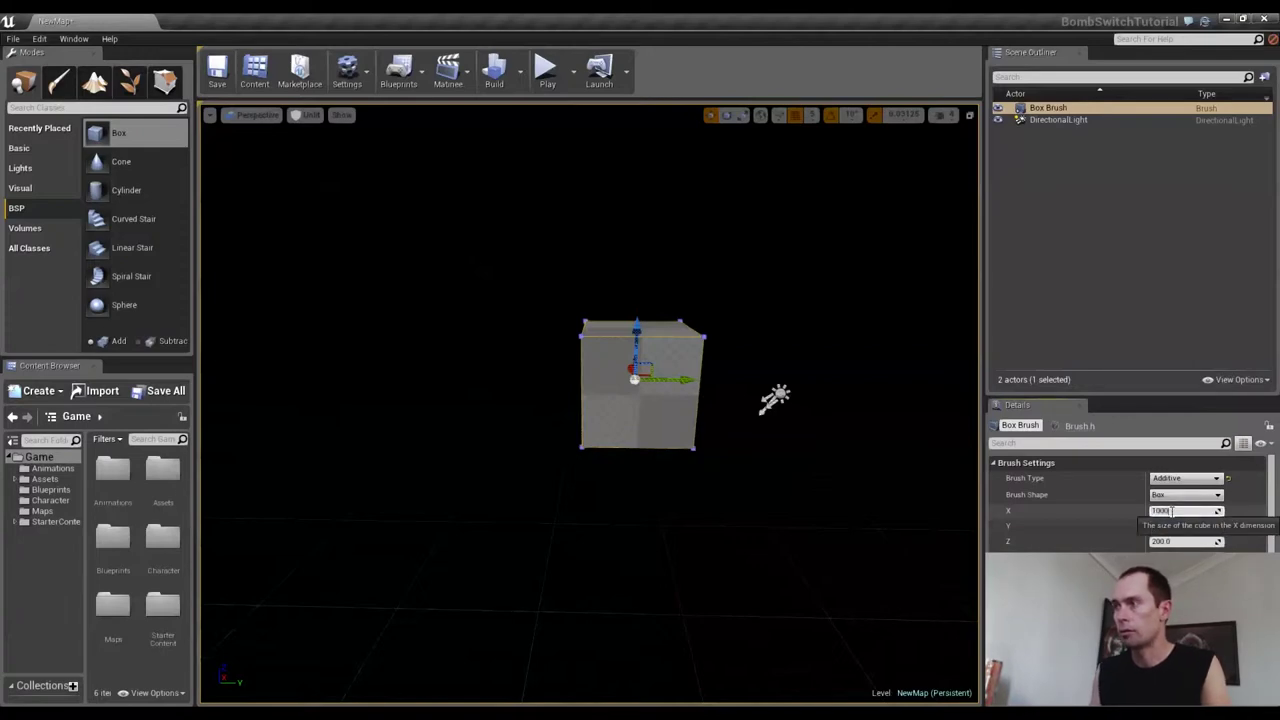
pyautogui.write('0')
pyautogui.press('Return')
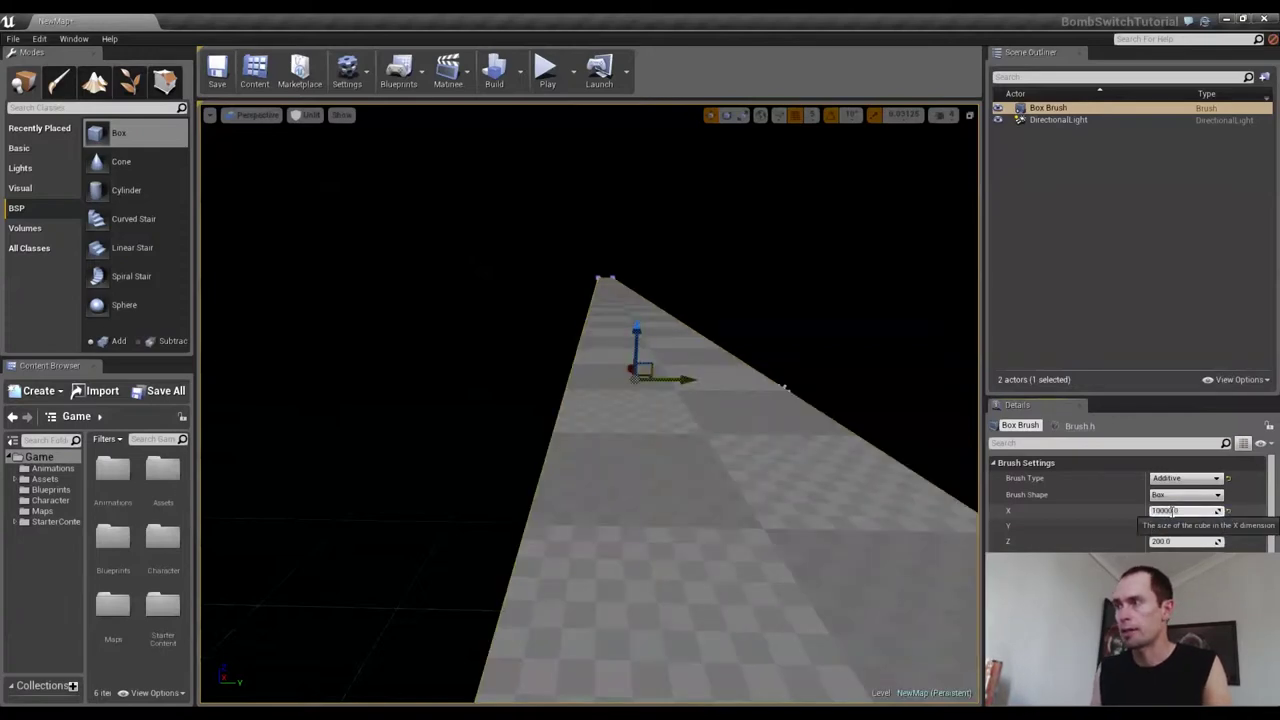
pyautogui.press('Tab')
pyautogui.write('10000')
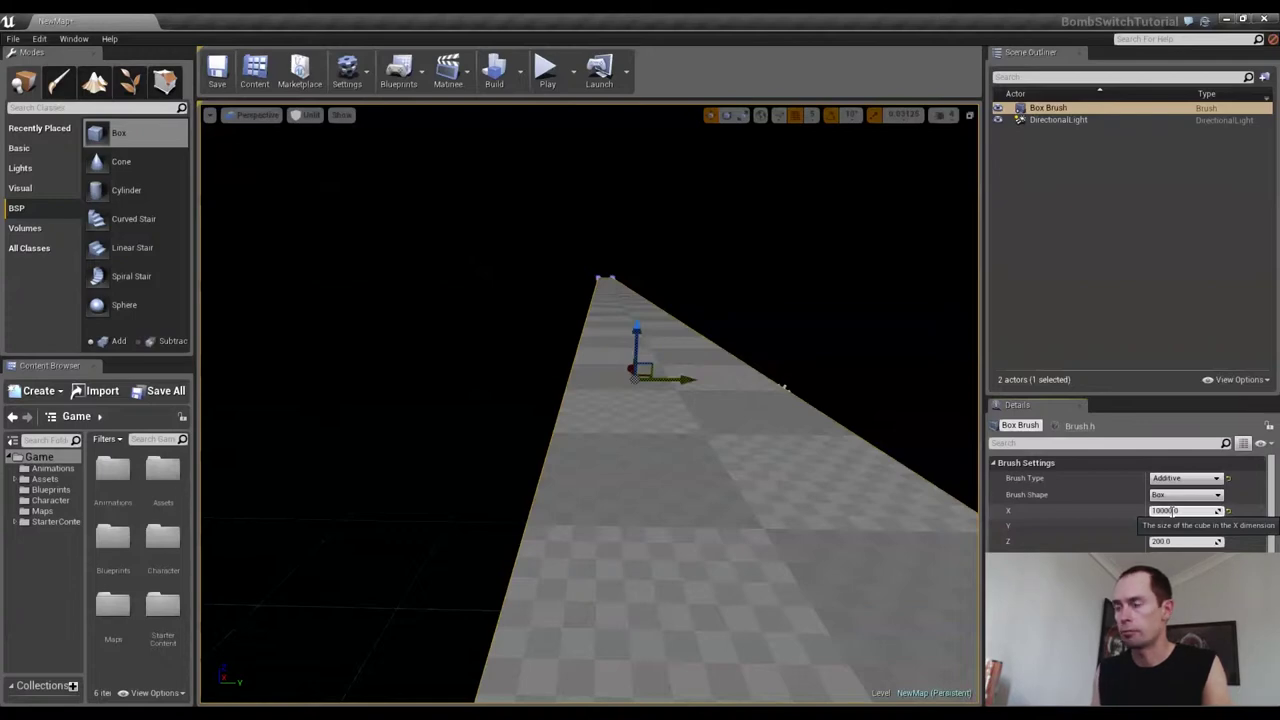
pyautogui.press('Tab')
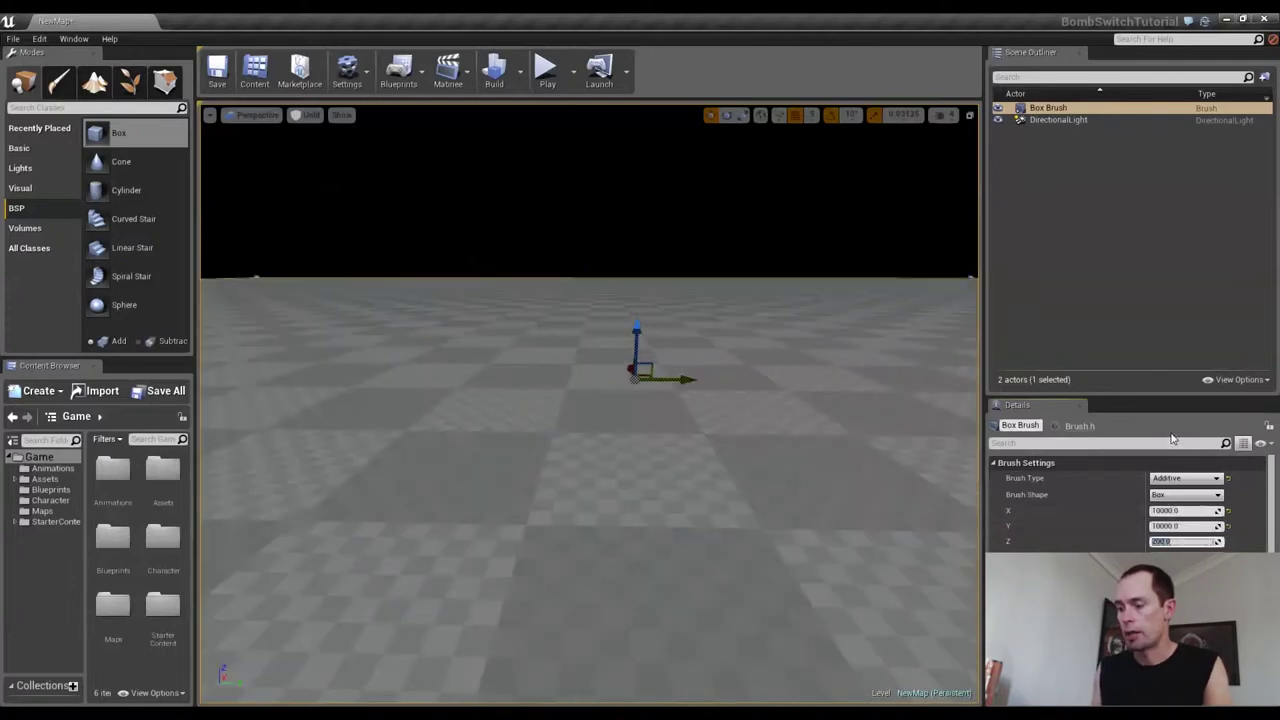
pyautogui.write('10')
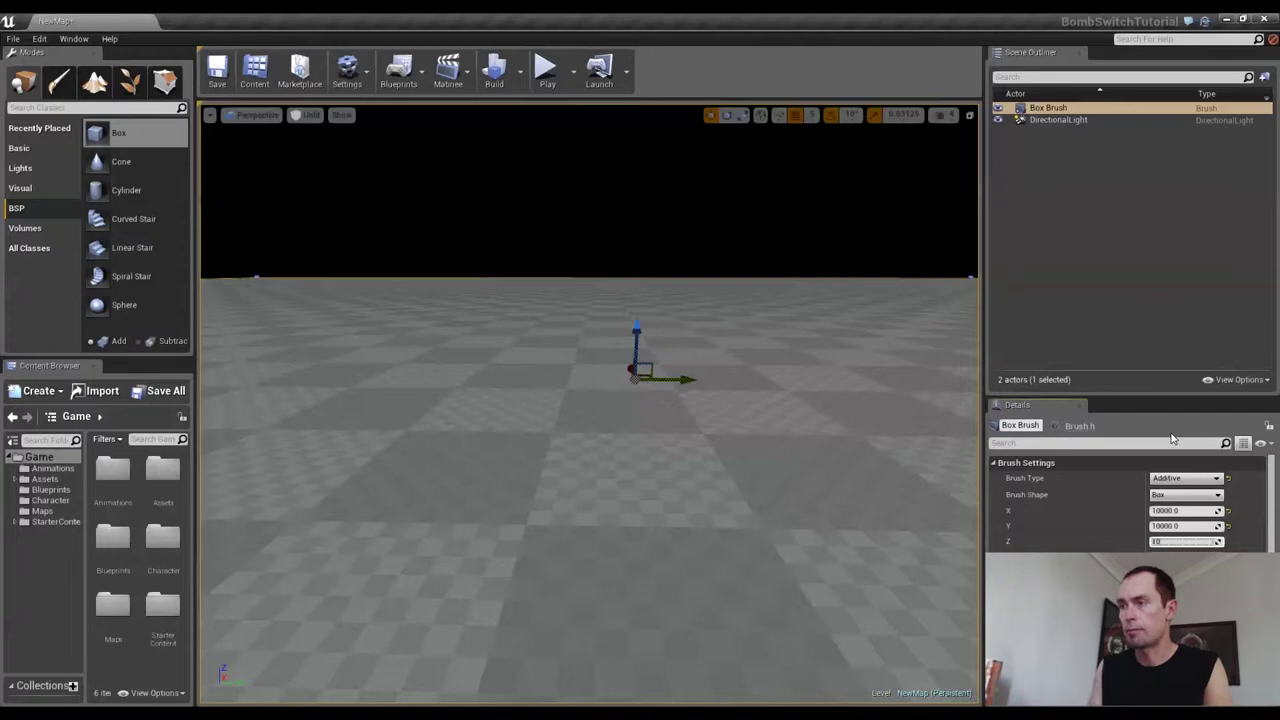
pyautogui.write('0')
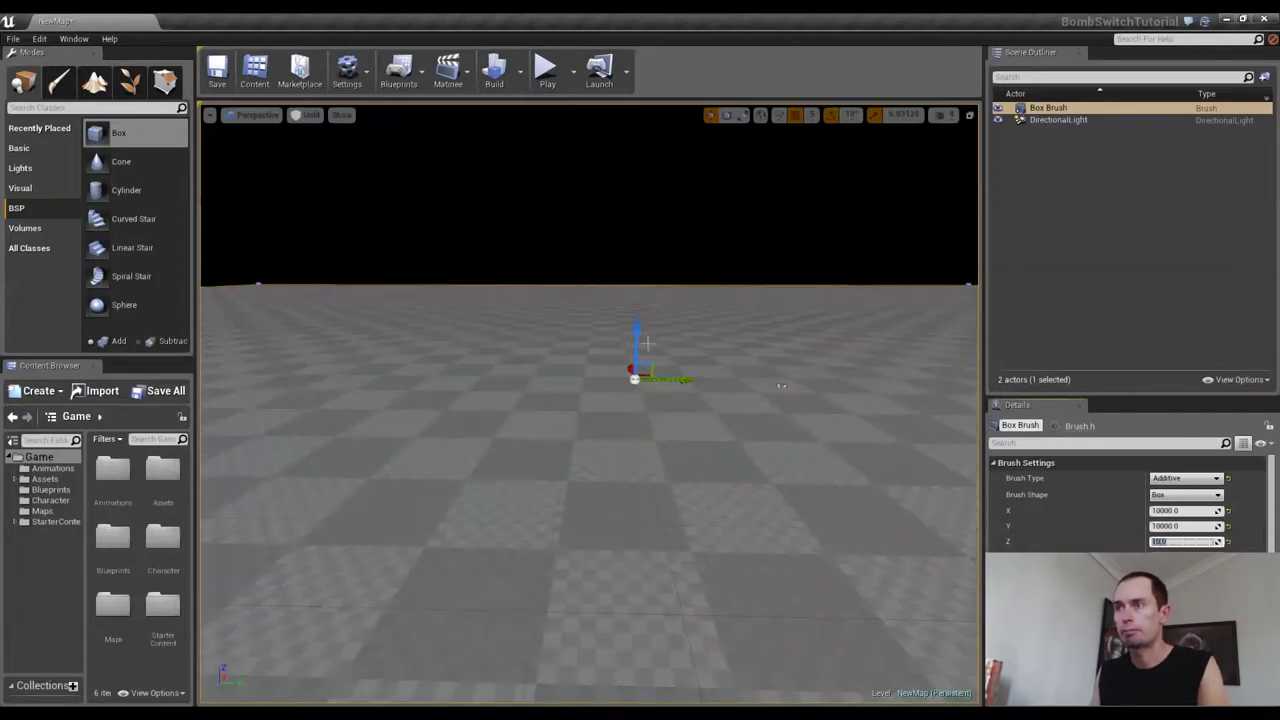
# Place a Player Start on the floor near its front edge
pyautogui.moveTo(781, 386); pyautogui.dragTo(417, 420, button='right')
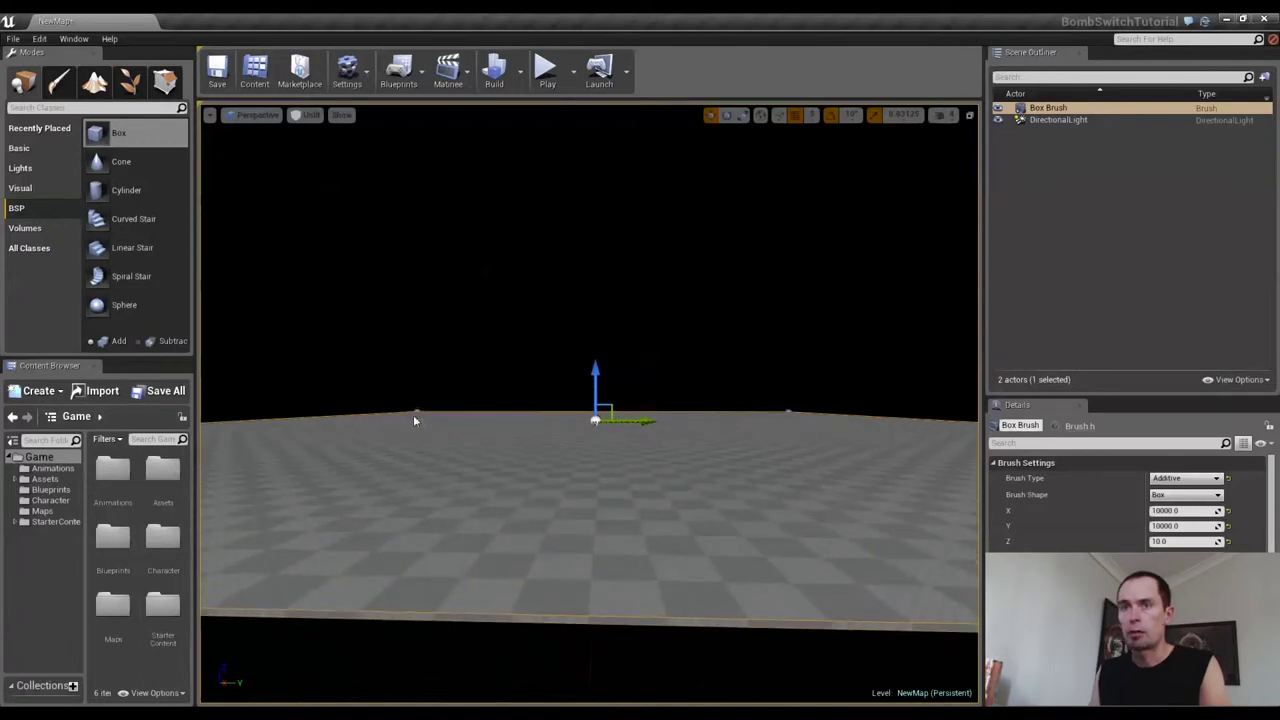
pyautogui.click(30, 148)
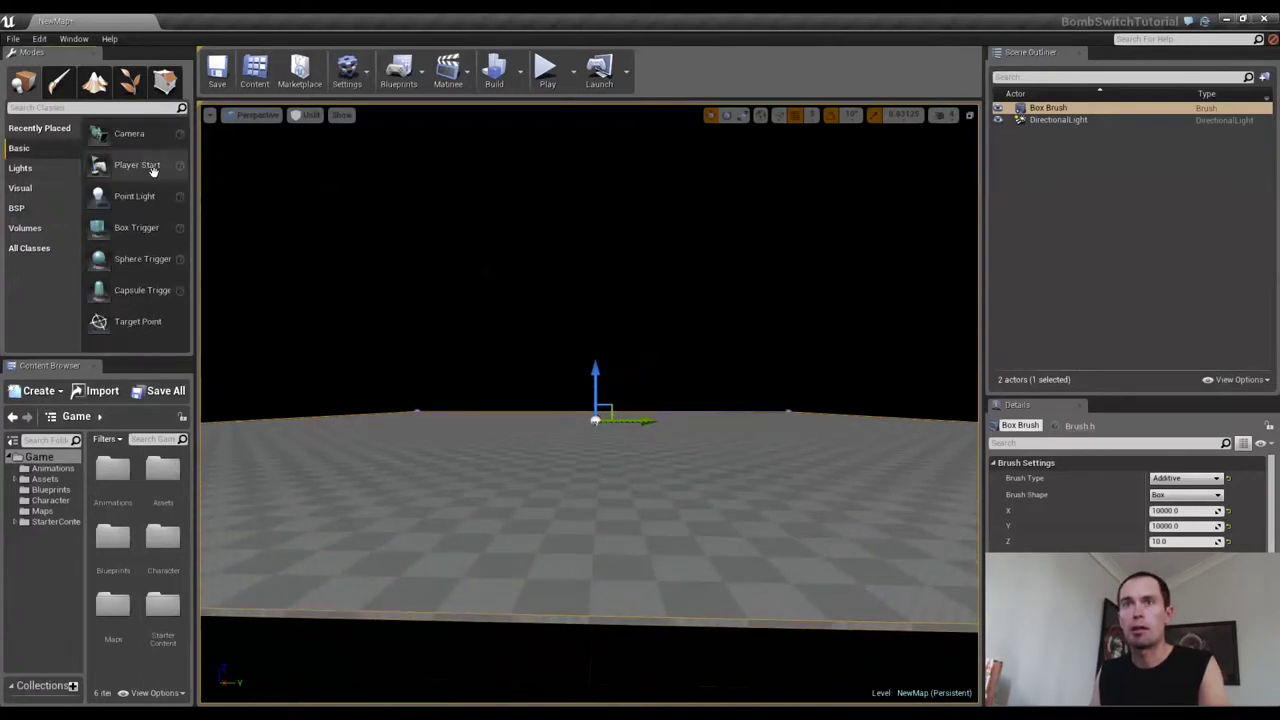
pyautogui.moveTo(103, 169); pyautogui.dragTo(608, 577)
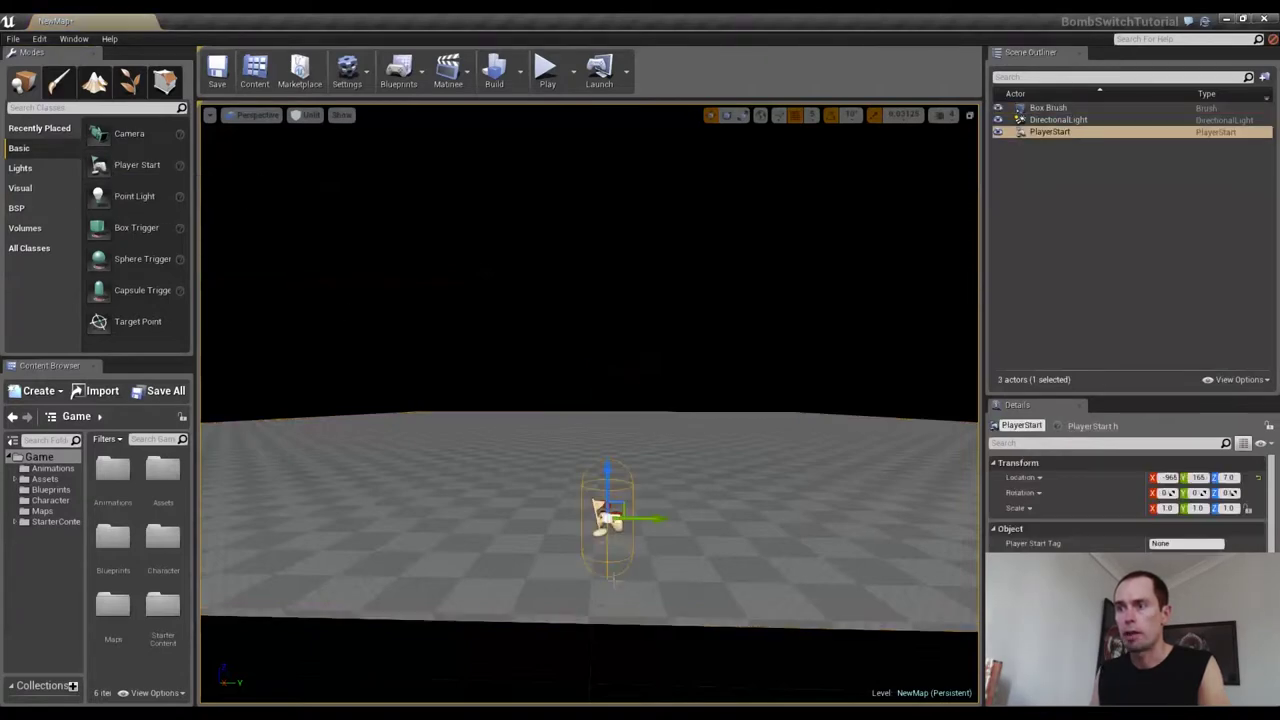
# Play-test the level by running the character around on the floor, and stop the session
pyautogui.moveTo(608, 577); pyautogui.dragTo(710, 587, button='right')
pyautogui.moveTo(640, 560); pyautogui.dragTo(353, 183, button='right')
pyautogui.click(545, 68)
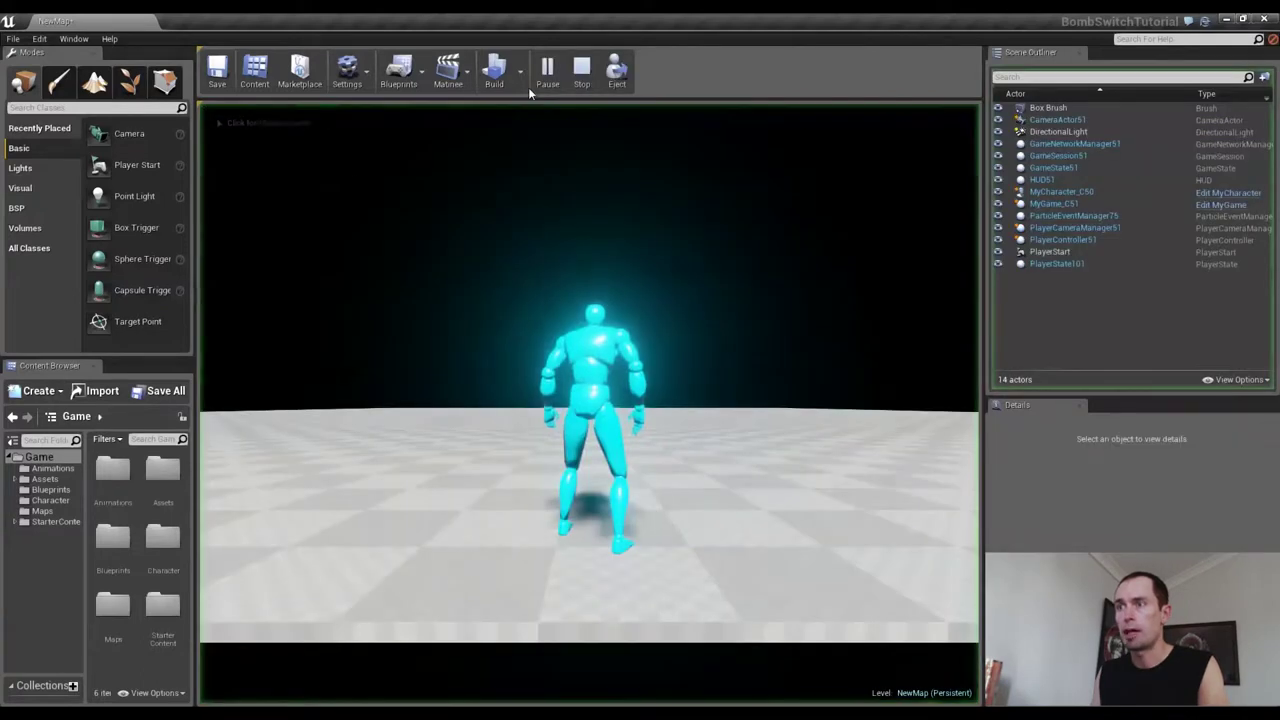
pyautogui.press('w')
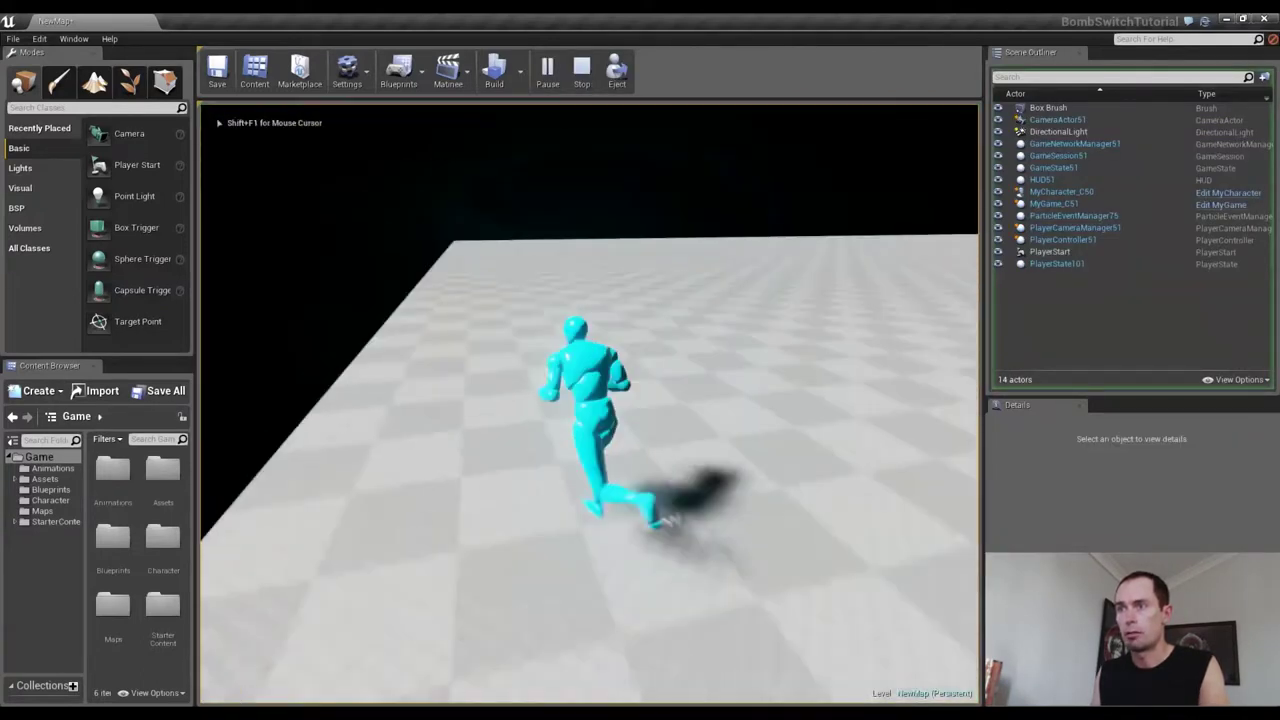
pyautogui.press('w')
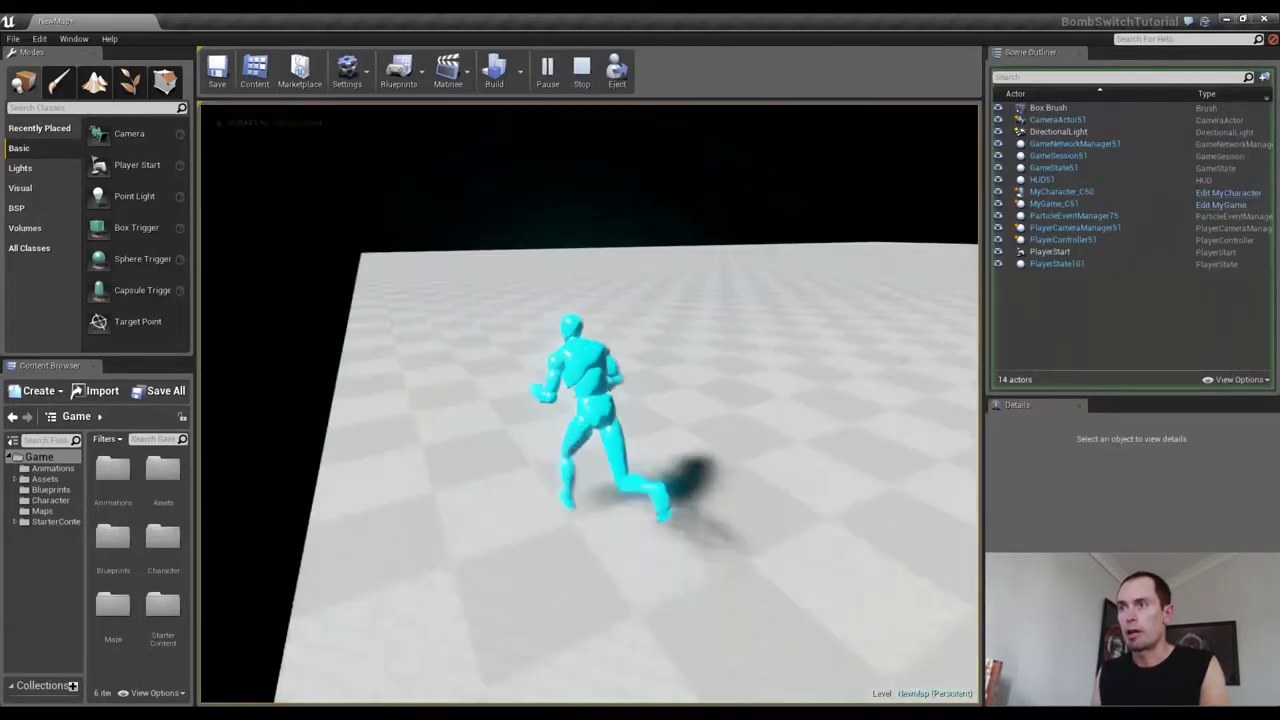
pyautogui.press('w')
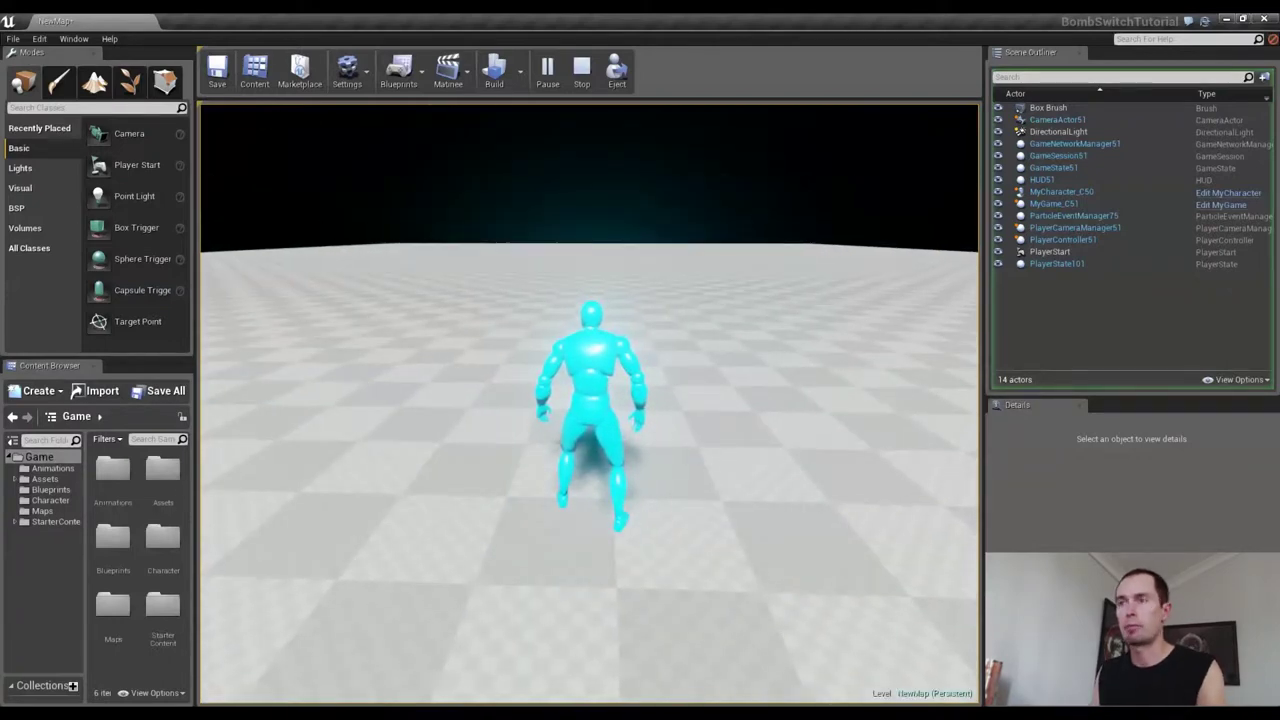
pyautogui.press('Escape')
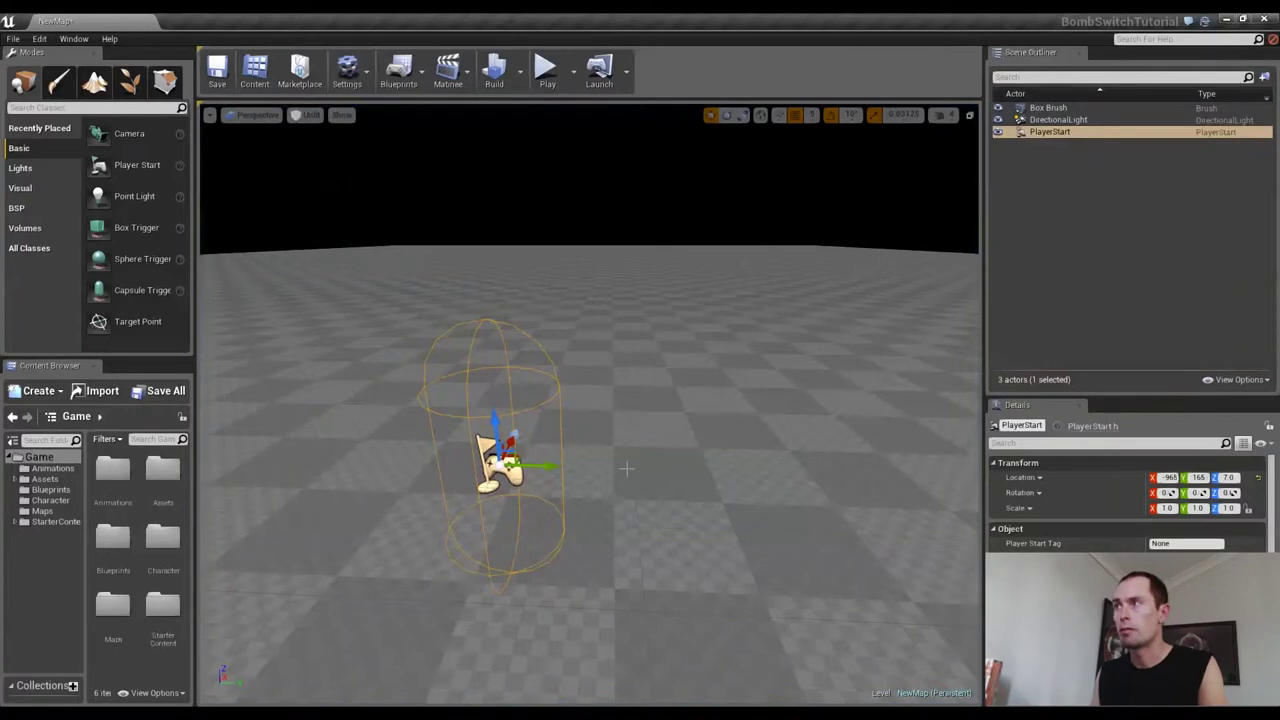
# Select the directional light and switch the viewport's view mode to Lit
pyautogui.click(1150, 120)
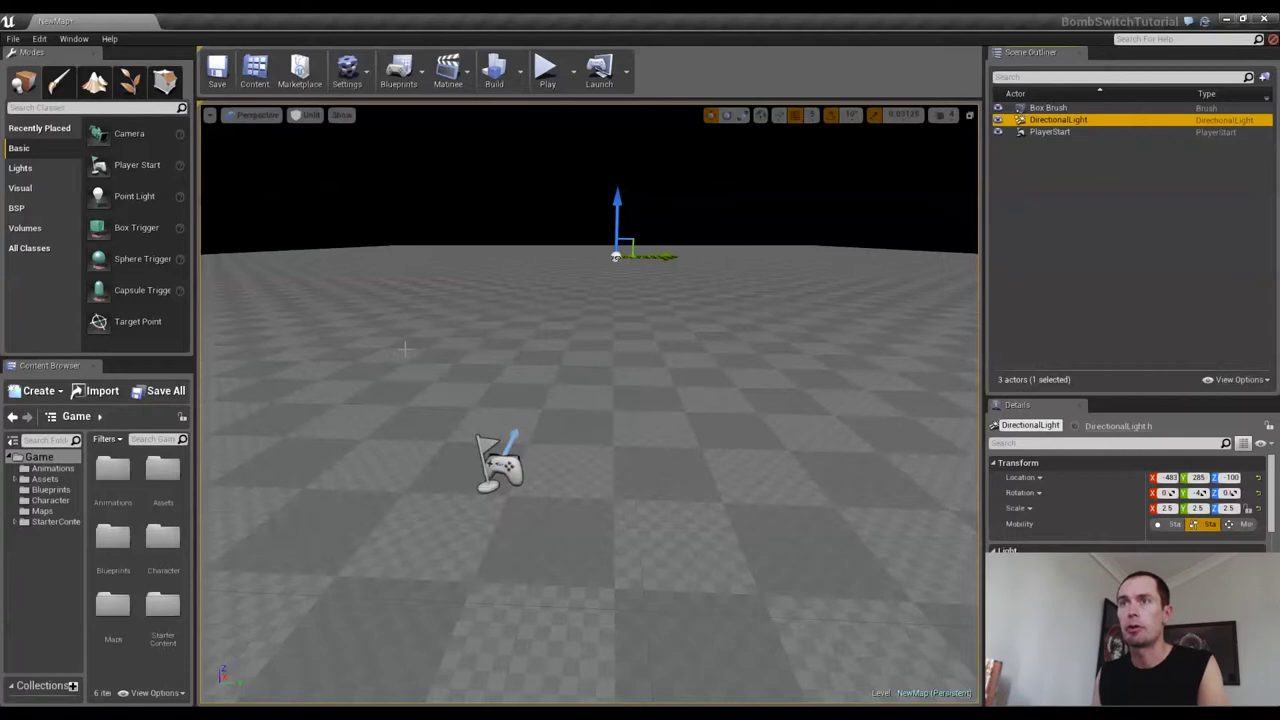
pyautogui.click(311, 115)
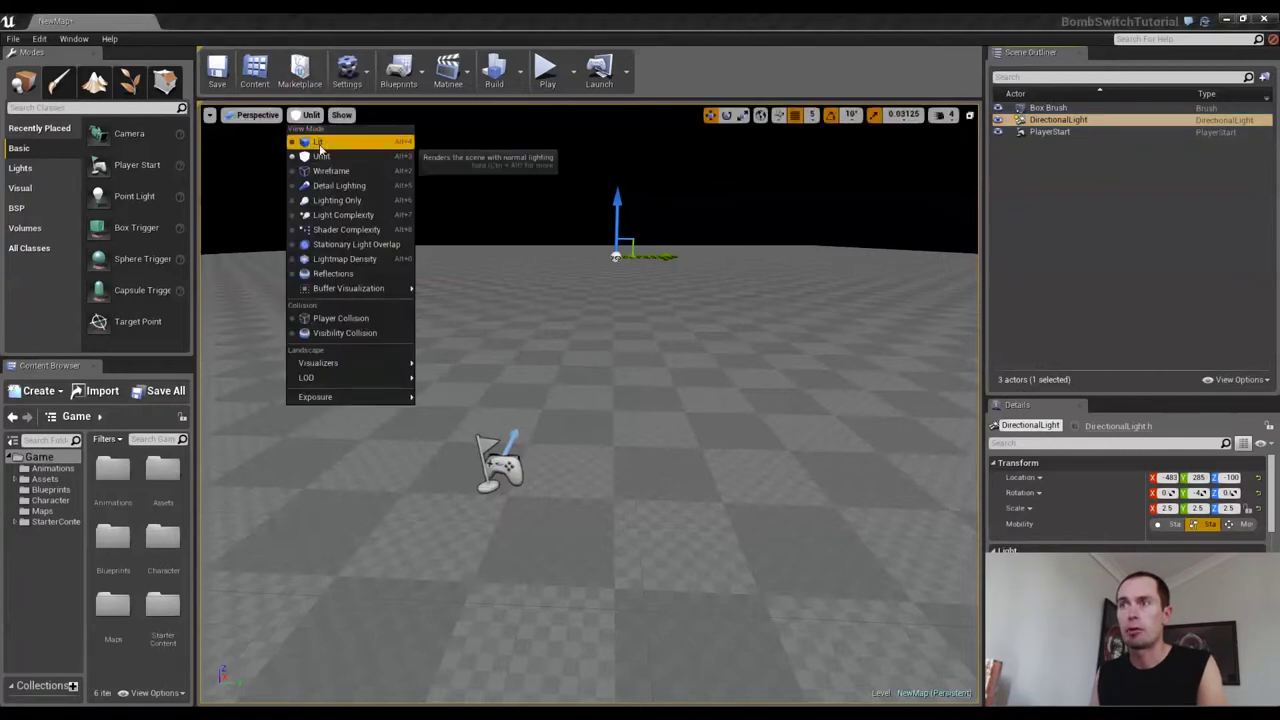
pyautogui.click(319, 143)
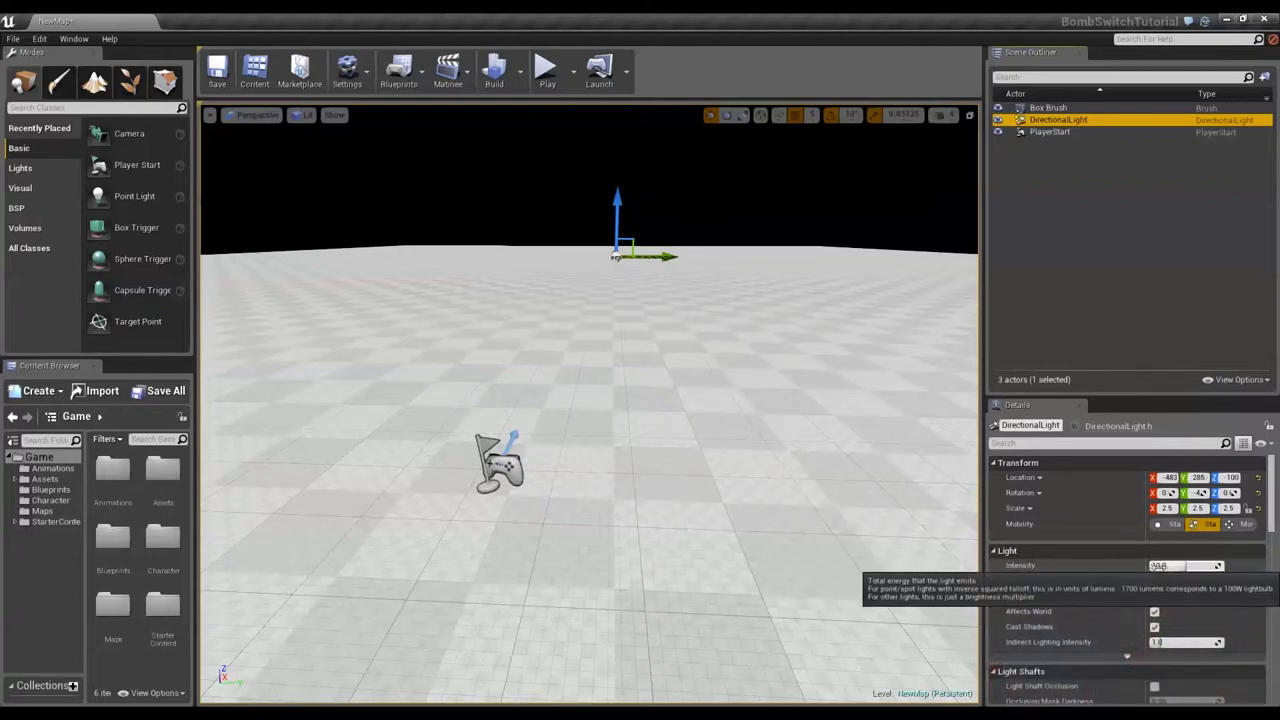
# Set the directional light's intensity to 0.1
pyautogui.click(1185, 565)
pyautogui.write('360')
pyautogui.click(1158, 565)
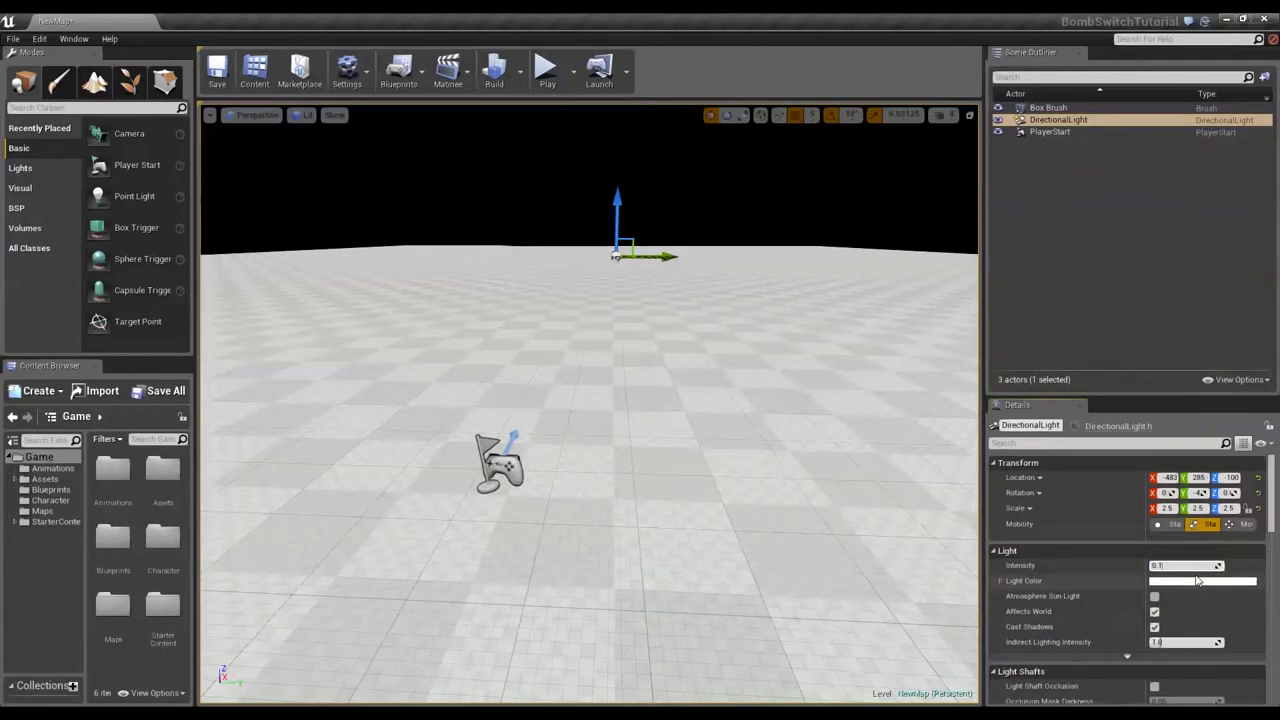
pyautogui.write('0.1')
pyautogui.press('Return')
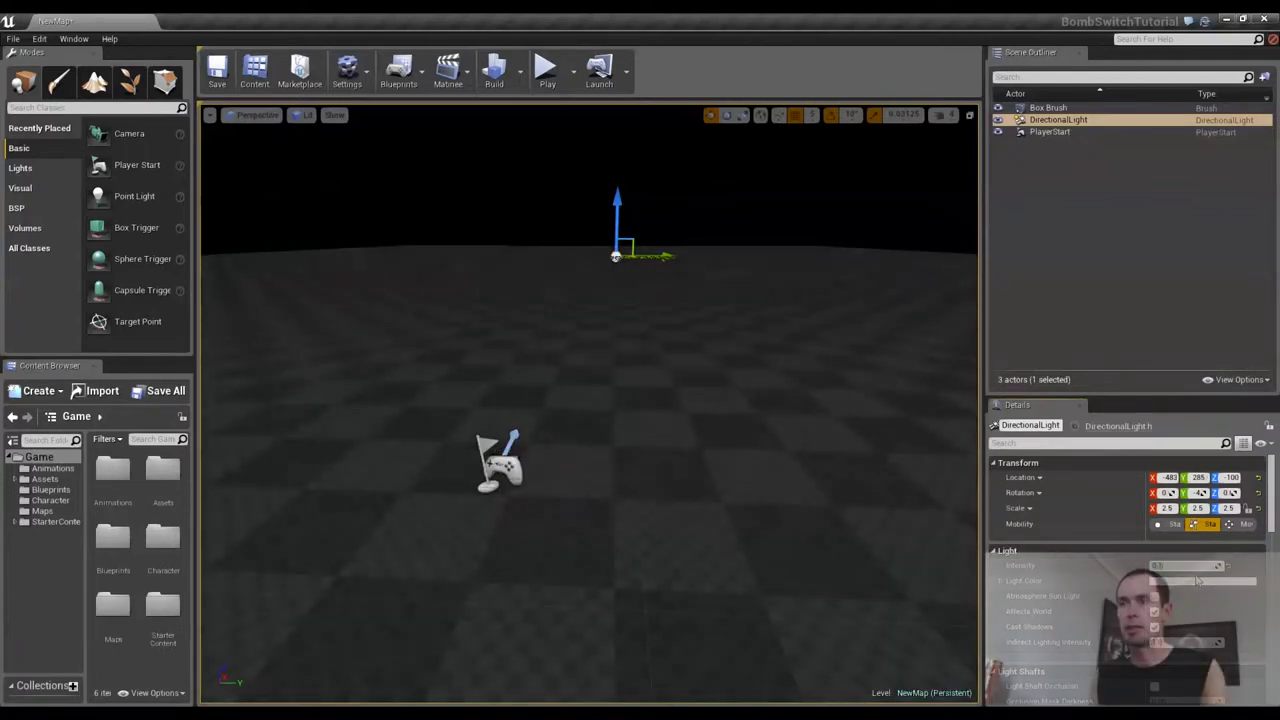
# Apply the M_Ground_Grass material from the starter content to the top surface of the floor brush
pyautogui.press('a')
pyautogui.moveTo(734, 411)
pyautogui.mouseDown(button='right')
pyautogui.moveTo(757, 396)
pyautogui.moveTo(688, 379)
pyautogui.moveTo(743, 411)
pyautogui.mouseUp(button='right')
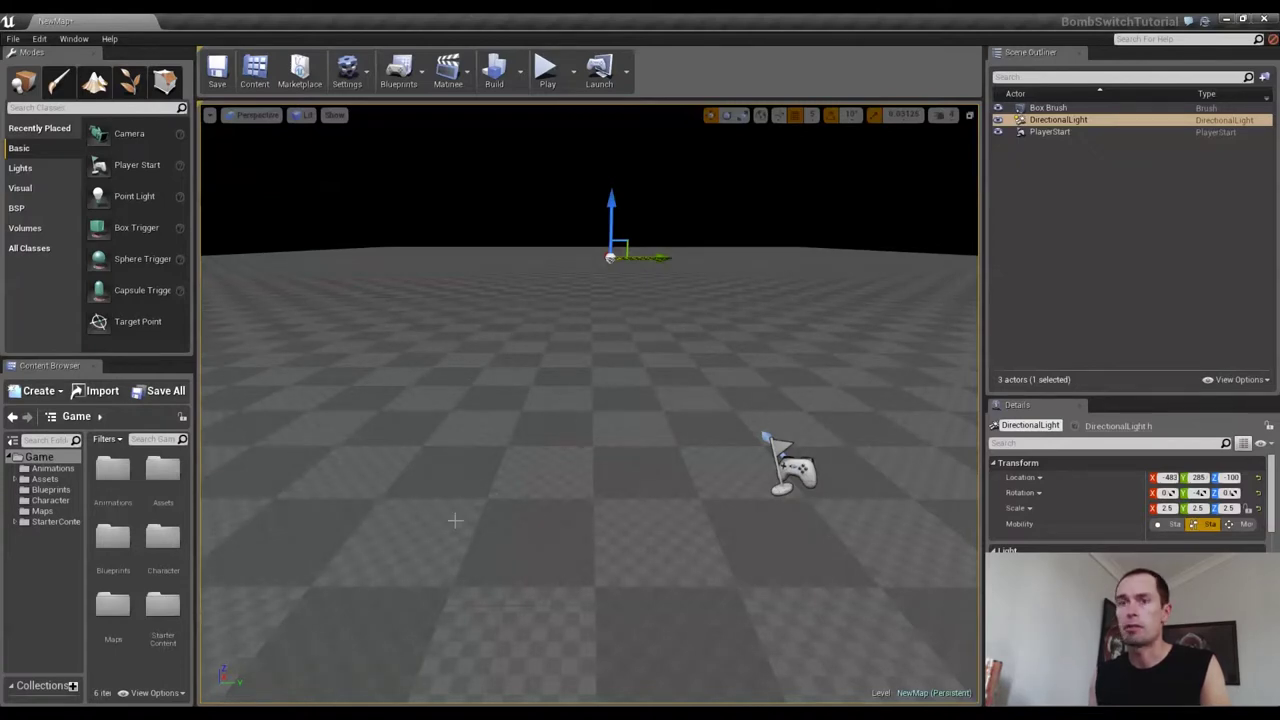
pyautogui.click(15, 523)
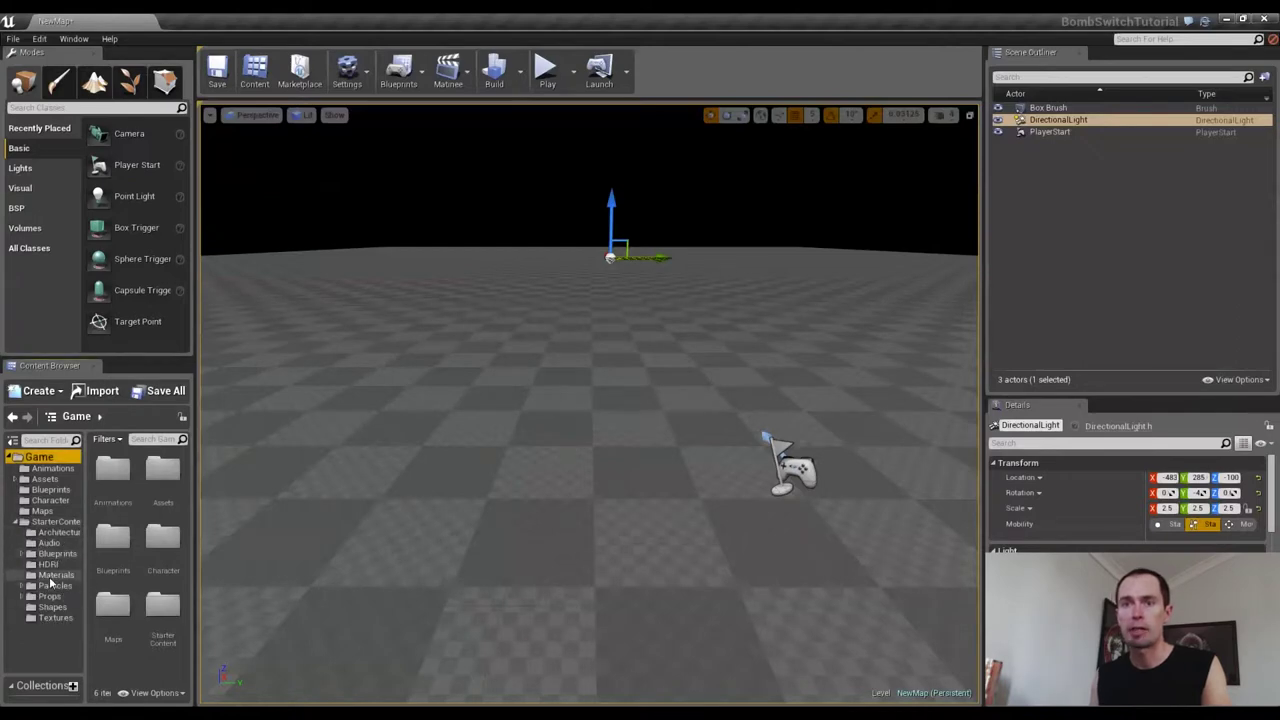
pyautogui.click(55, 575)
pyautogui.scroll(-5, 160, 540)
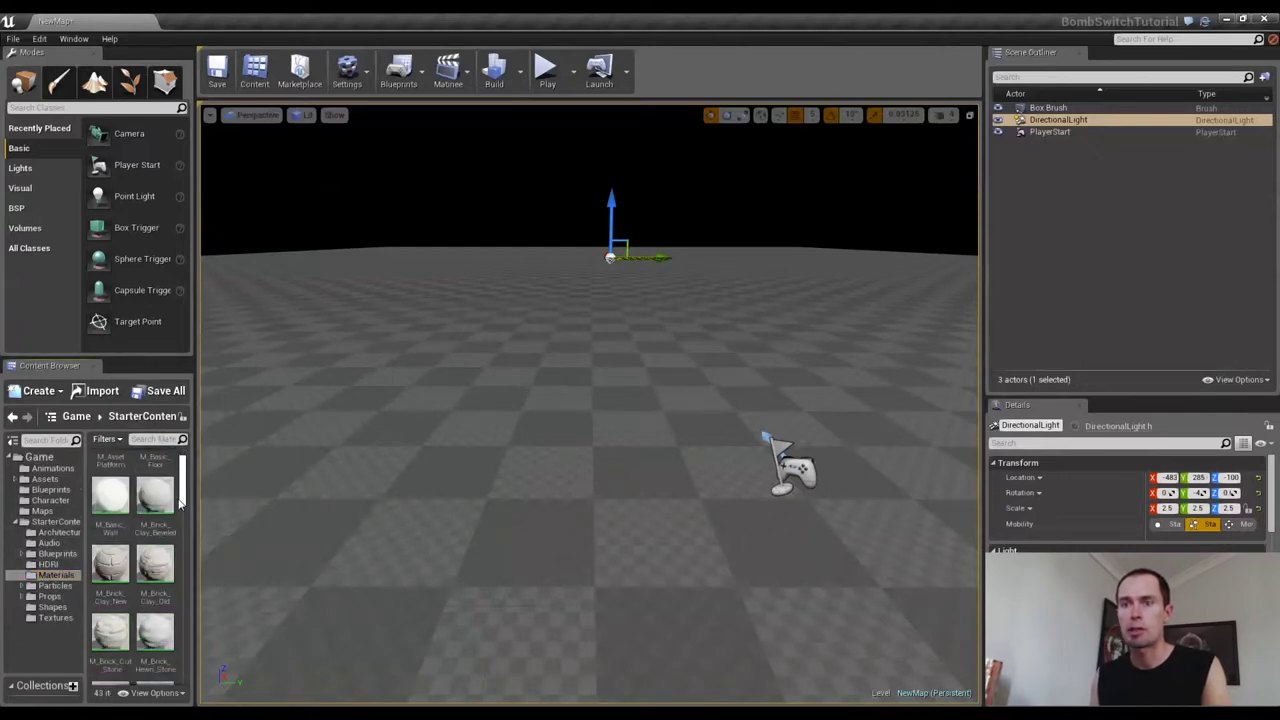
pyautogui.scroll(-5, 168, 550)
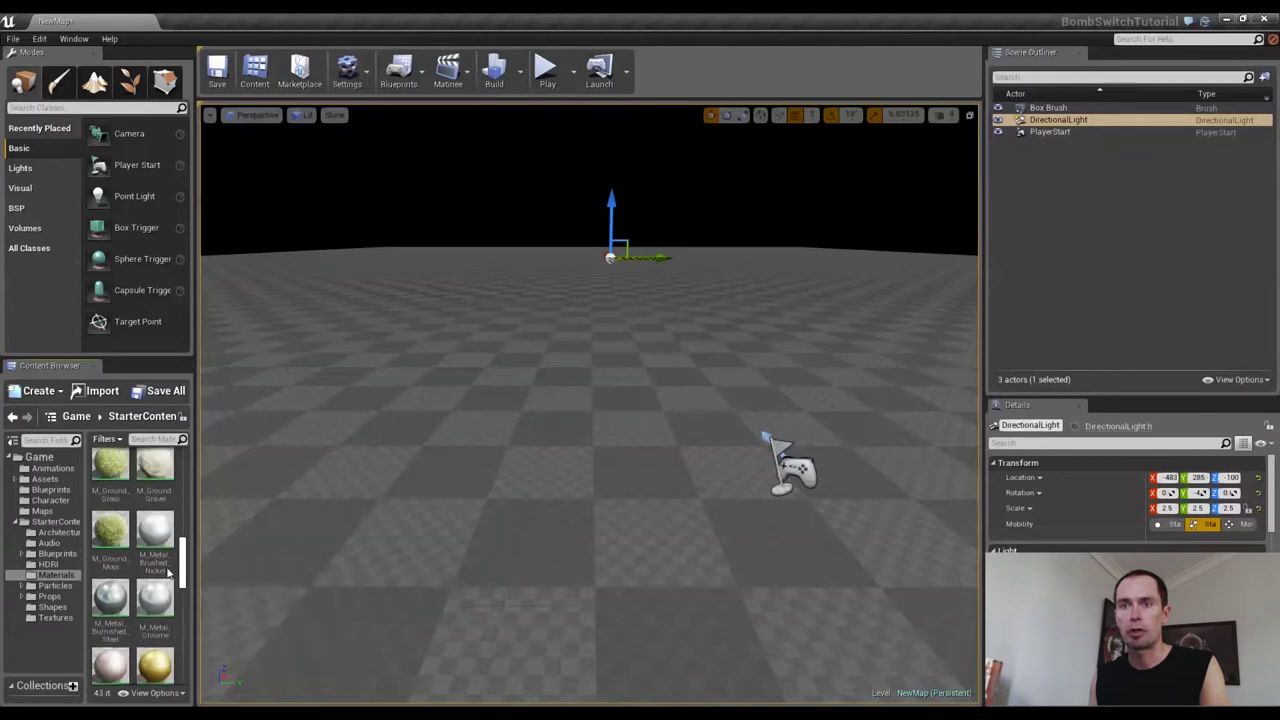
pyautogui.moveTo(110, 525); pyautogui.dragTo(567, 483)
pyautogui.moveTo(611, 485); pyautogui.dragTo(588, 472, button='right')
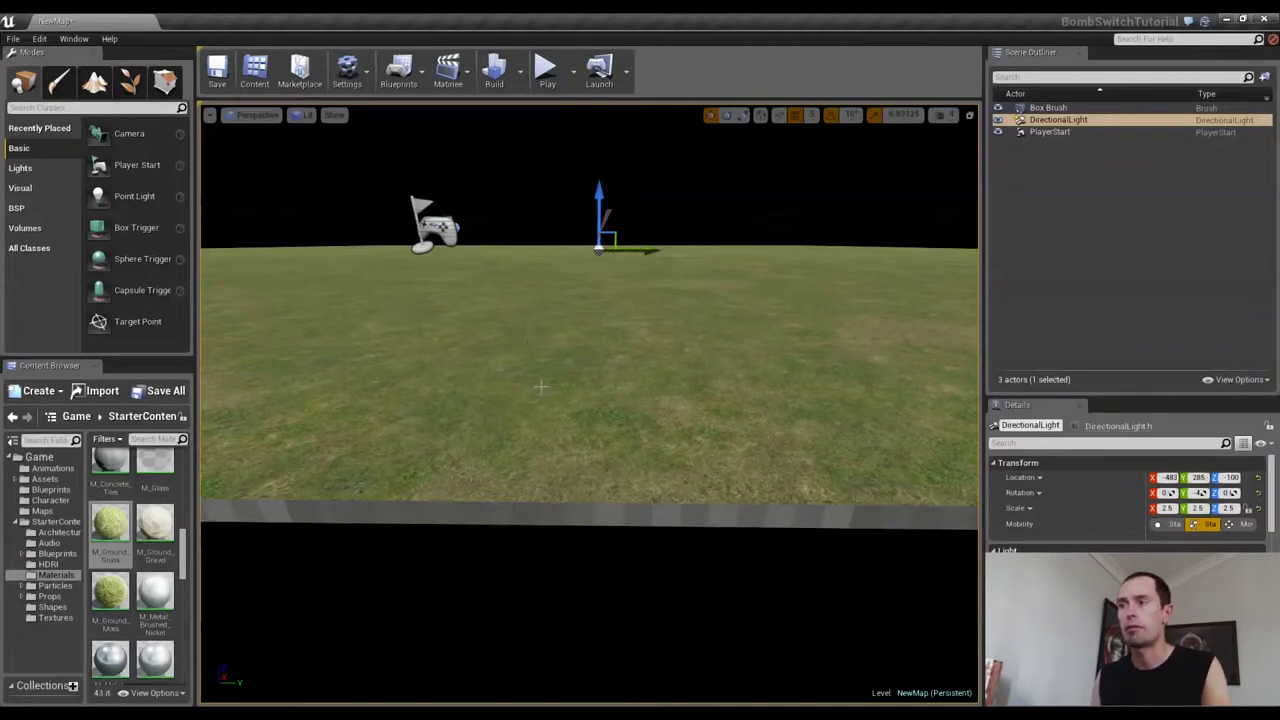
pyautogui.moveTo(590, 400); pyautogui.dragTo(730, 384, button='right')
pyautogui.moveTo(529, 307); pyautogui.dragTo(527, 309, button='right')
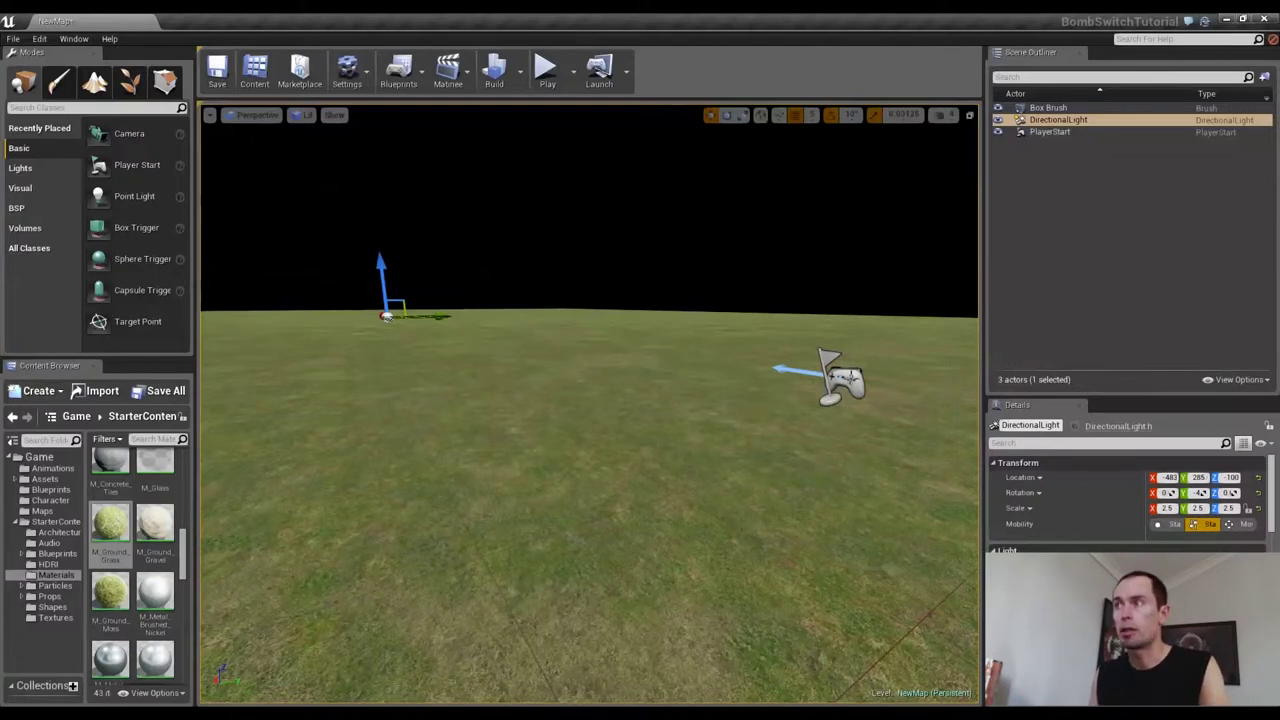
# Select the player start and the floor box brush together and switch the viewport to the Top view
pyautogui.click(1032, 131)
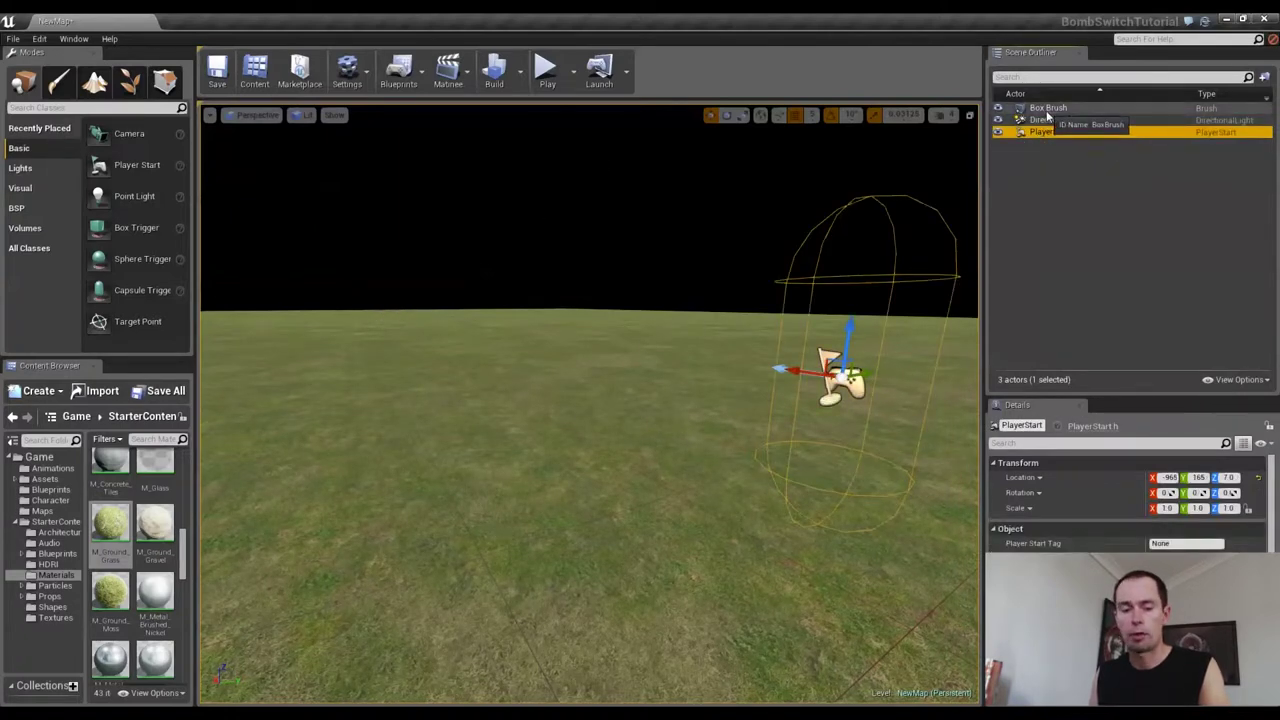
pyautogui.keyDown('ctrl'); pyautogui.click(1047, 108); pyautogui.keyUp('ctrl')
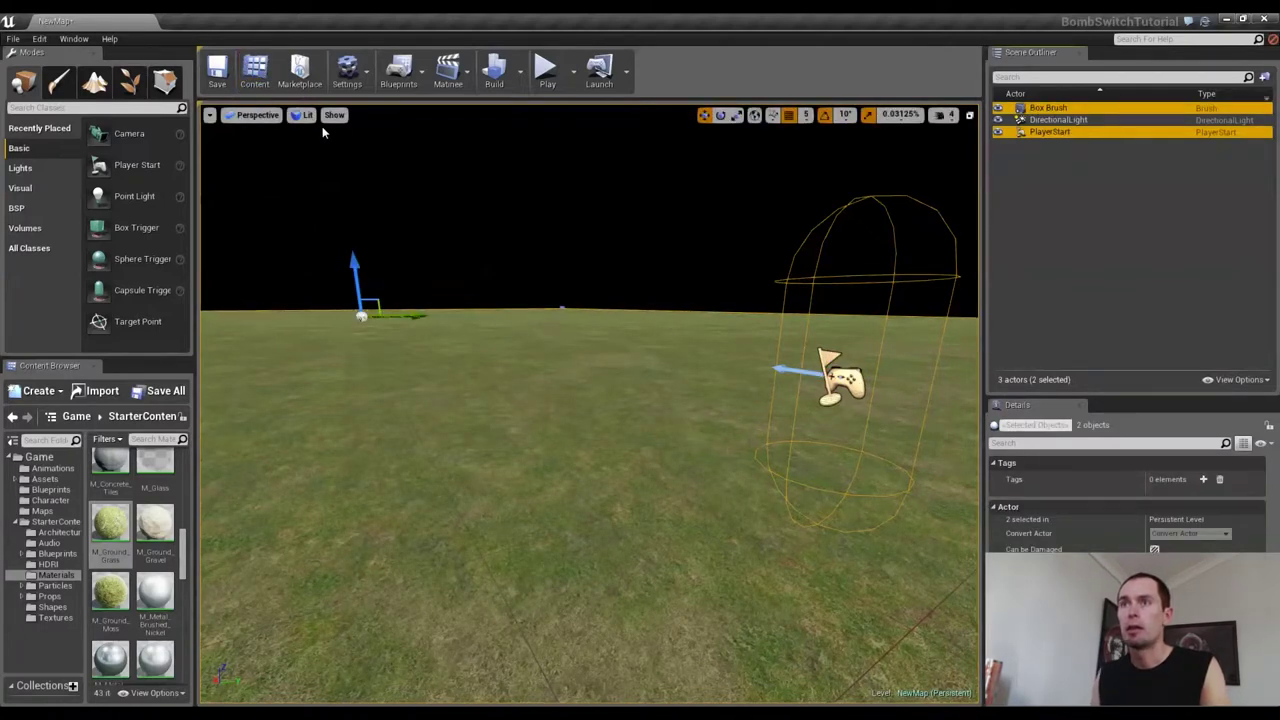
pyautogui.click(260, 116)
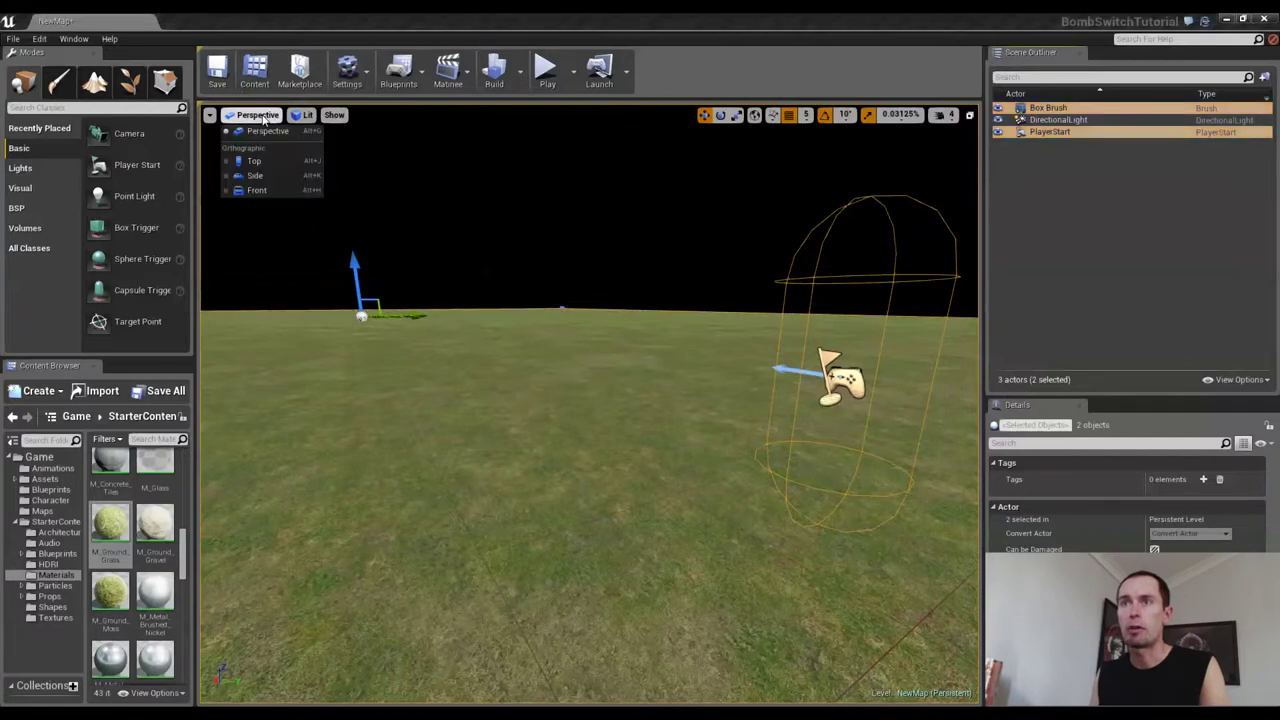
pyautogui.click(266, 164)
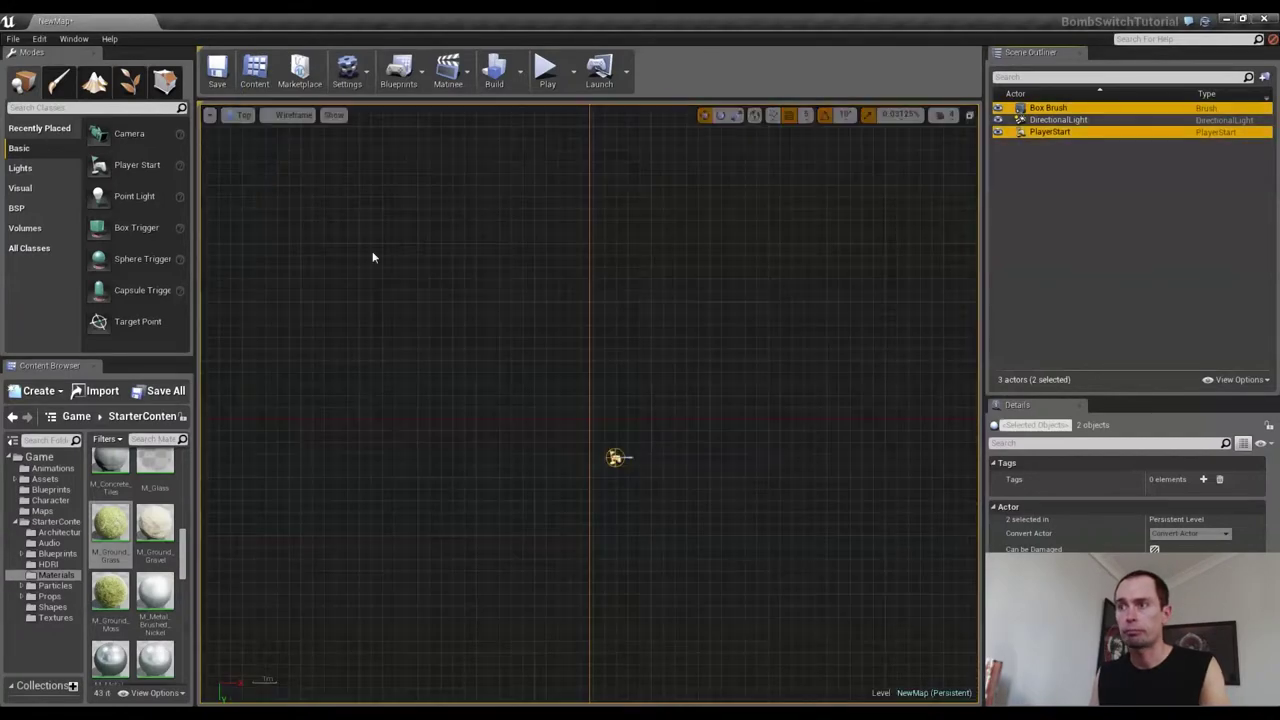
pyautogui.scroll(5, 606, 420)
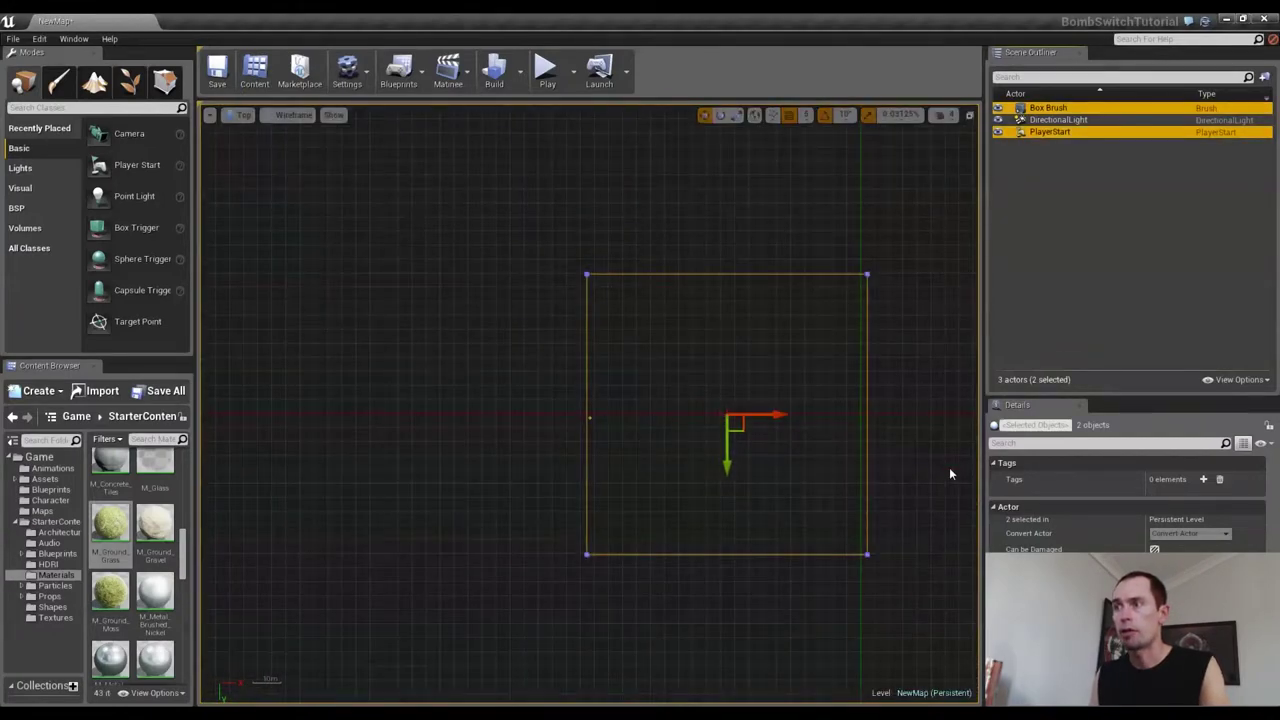
# Move the floor brush and player start together so that the floor is centred on the world origin in X and Y
pyautogui.moveTo(871, 471)
pyautogui.mouseDown(button='right')
pyautogui.moveTo(743, 423)
pyautogui.moveTo(658, 272)
pyautogui.mouseUp(button='right')
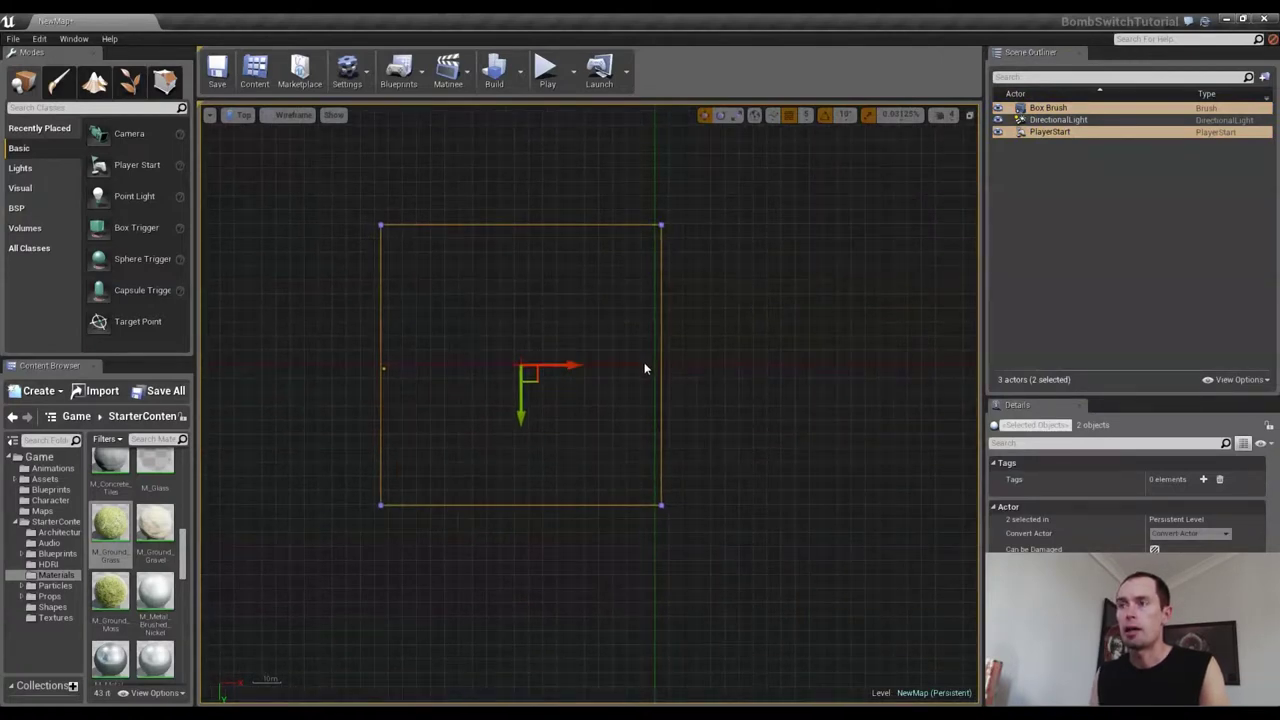
pyautogui.scroll(3, 654, 365)
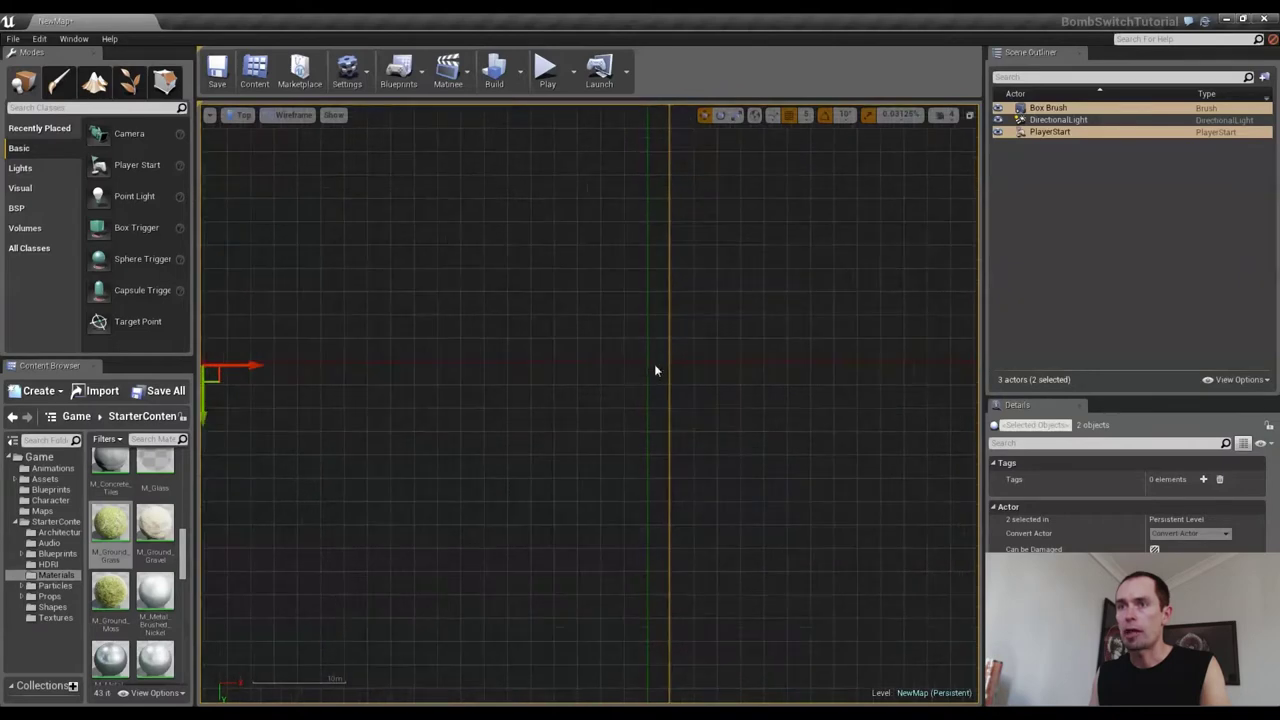
pyautogui.scroll(-1, 319, 385)
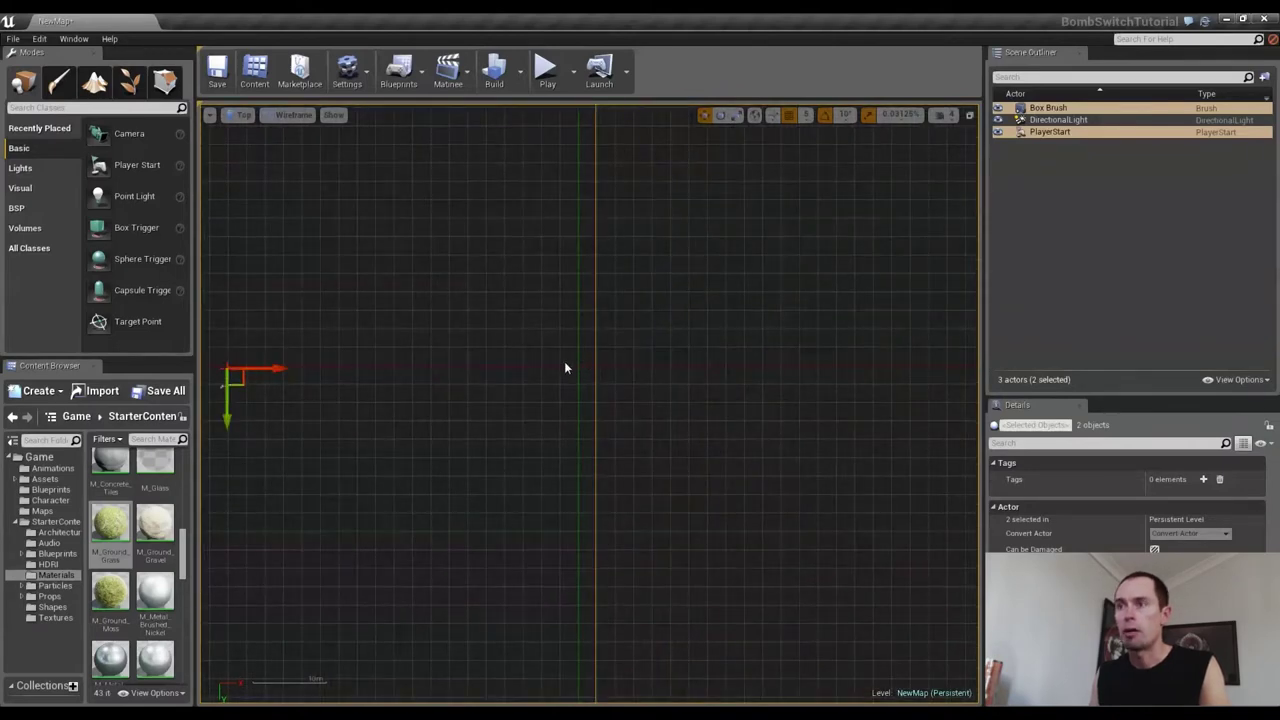
pyautogui.scroll(3, 578, 371)
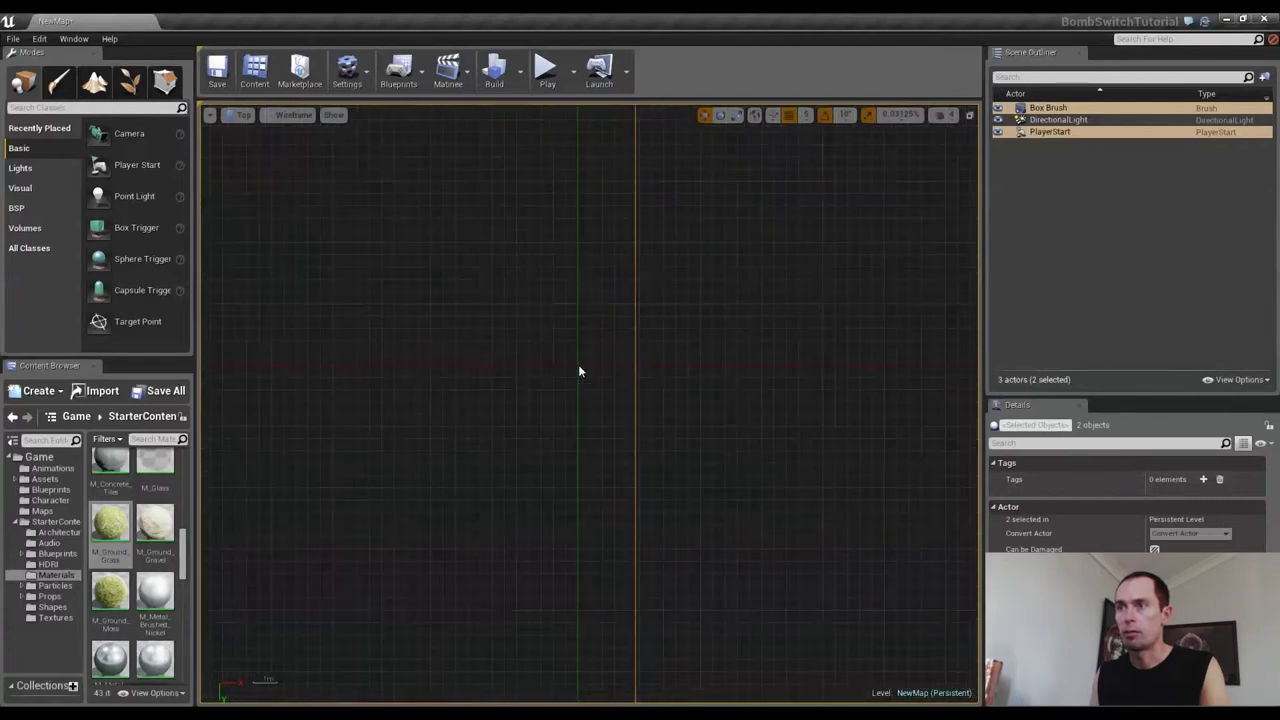
pyautogui.scroll(-1, 578, 371)
pyautogui.scroll(-2, 577, 371)
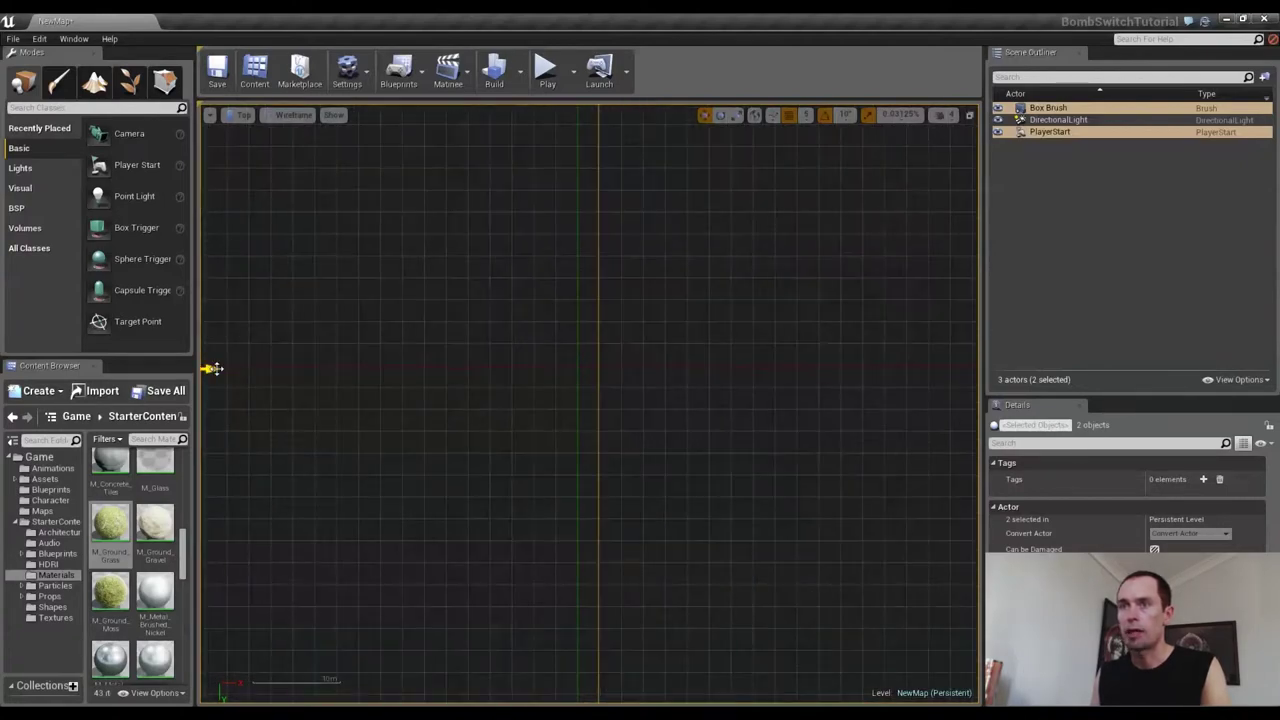
pyautogui.scroll(-4, 577, 371)
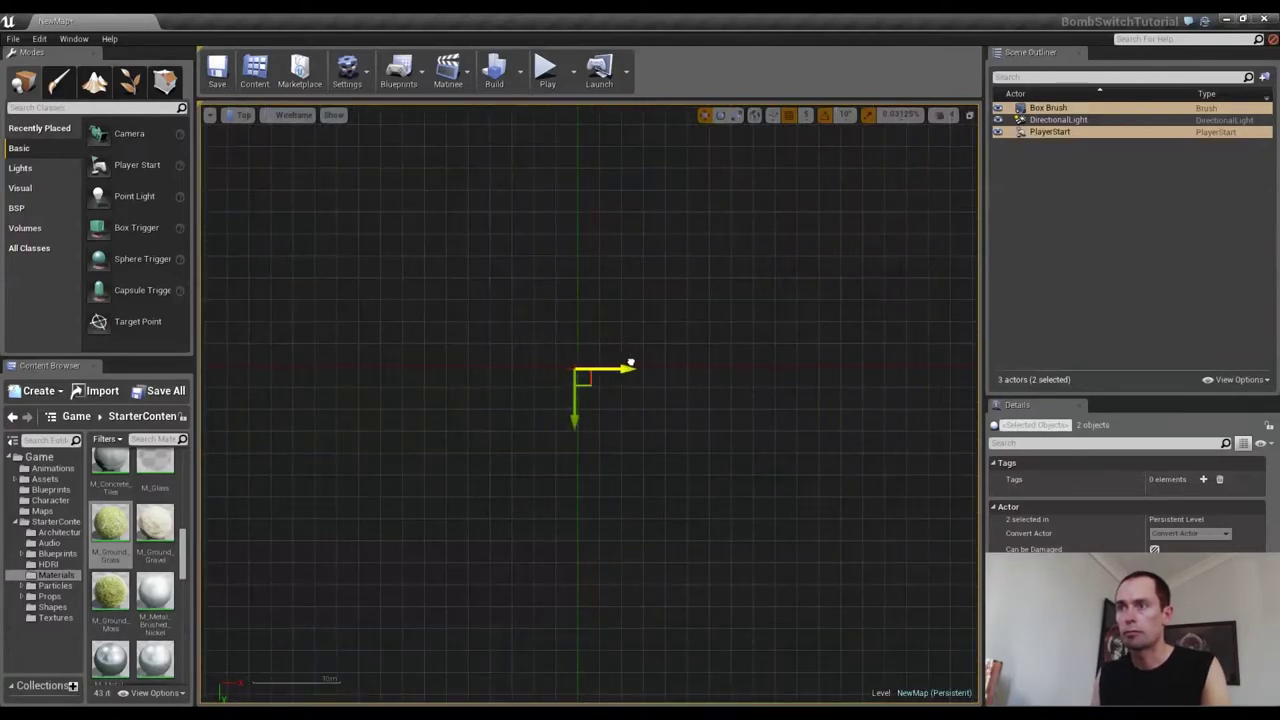
pyautogui.scroll(5, 578, 368)
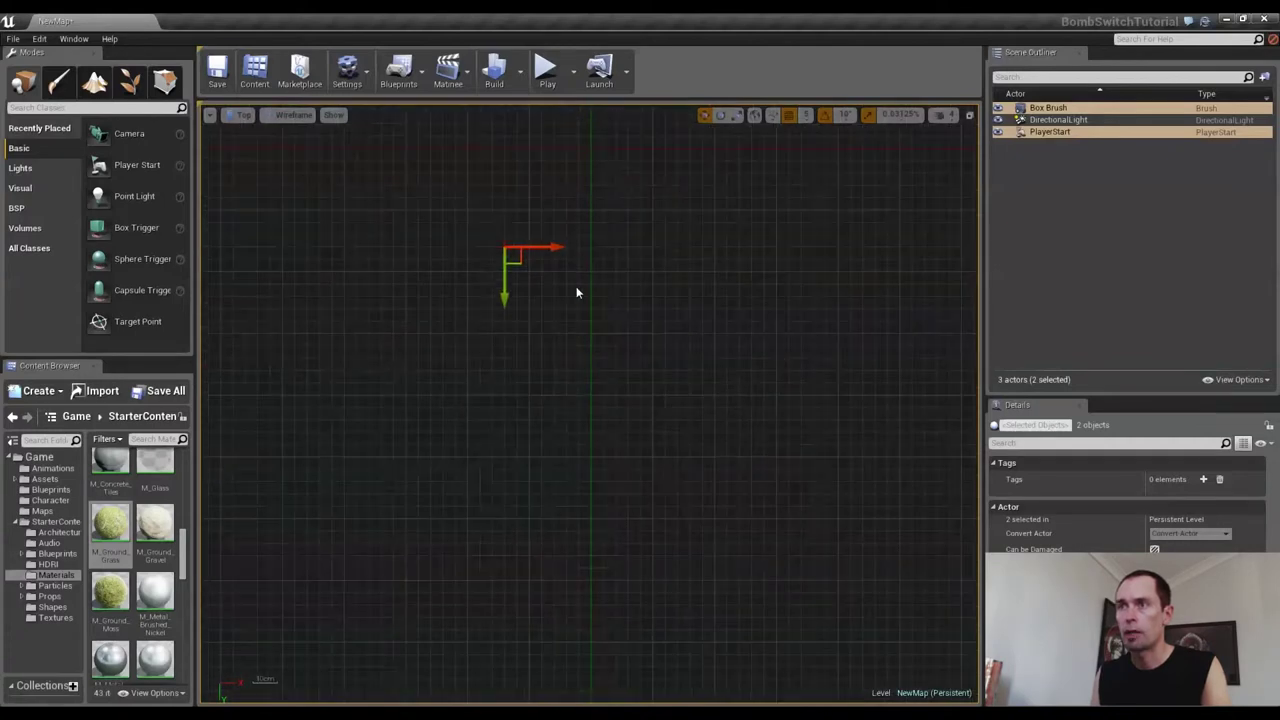
pyautogui.moveTo(574, 289); pyautogui.dragTo(561, 398, button='right')
pyautogui.moveTo(524, 358); pyautogui.dragTo(612, 263)
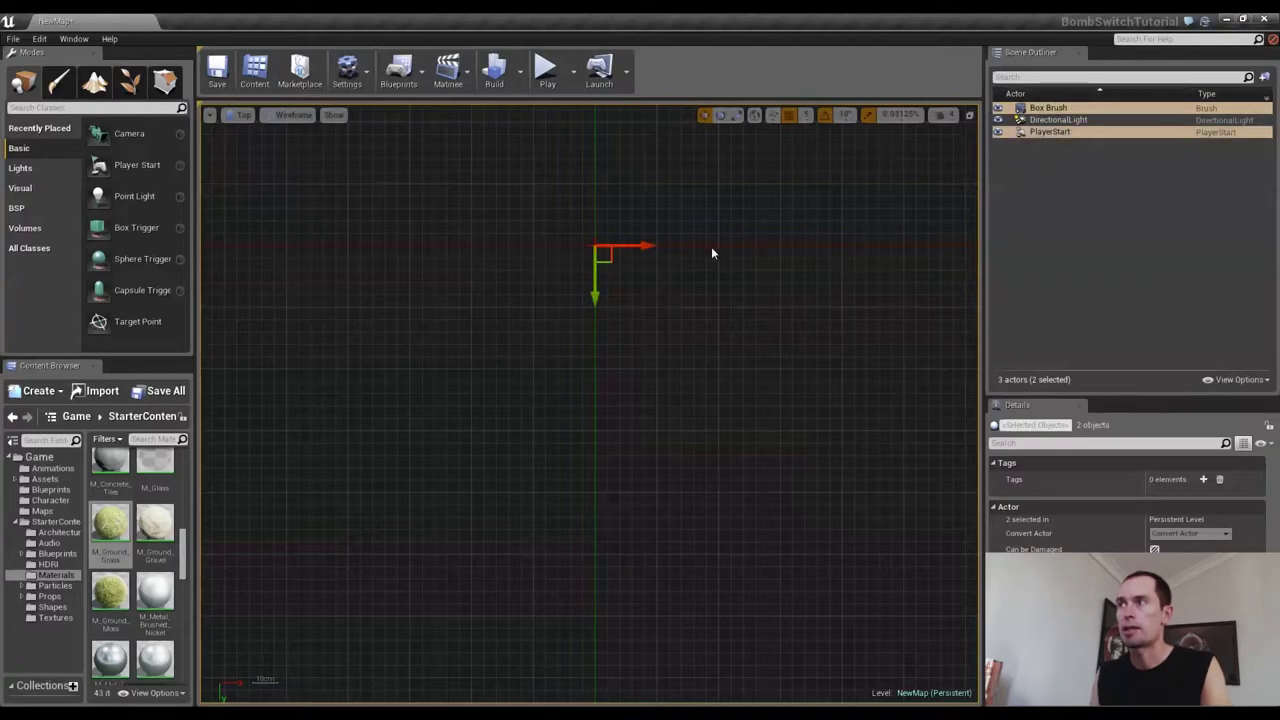
# Select only the player start and move it along the Y axis to a Y location of 0
pyautogui.scroll(-2, 575, 226)
pyautogui.scroll(-2, 555, 231)
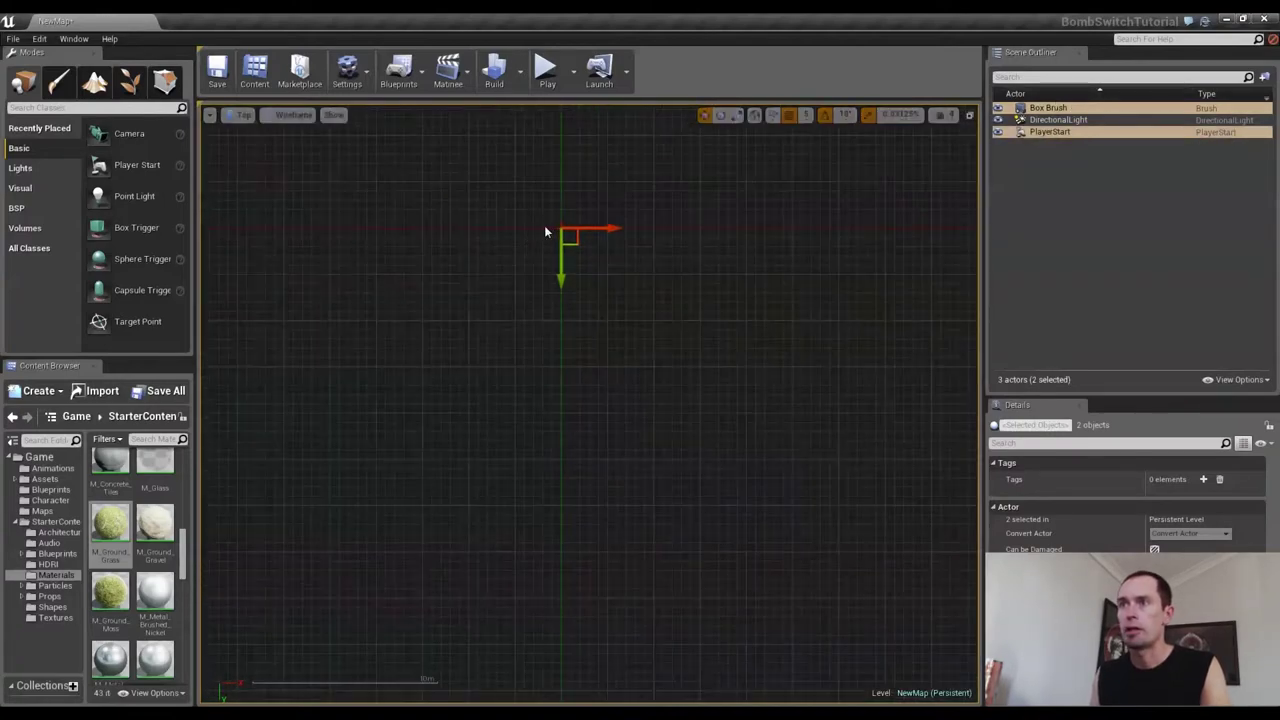
pyautogui.scroll(-2, 430, 219)
pyautogui.moveTo(409, 209); pyautogui.dragTo(694, 300, button='right')
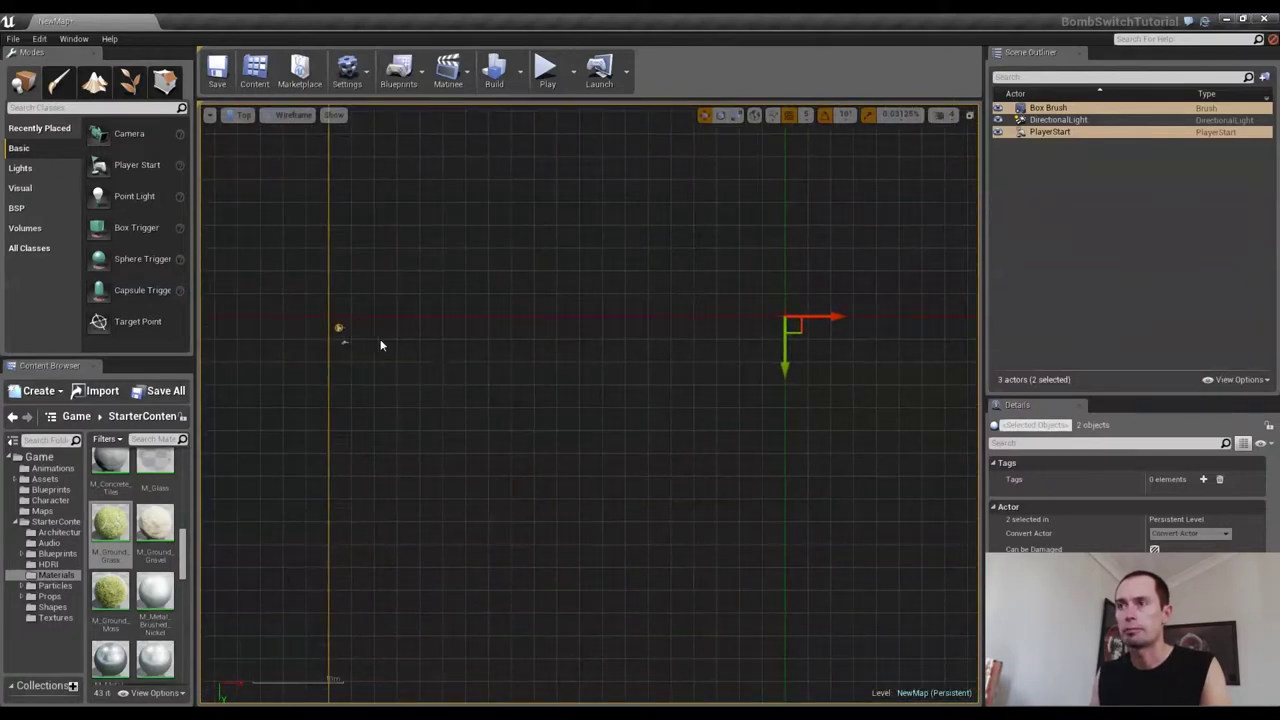
pyautogui.click(286, 265)
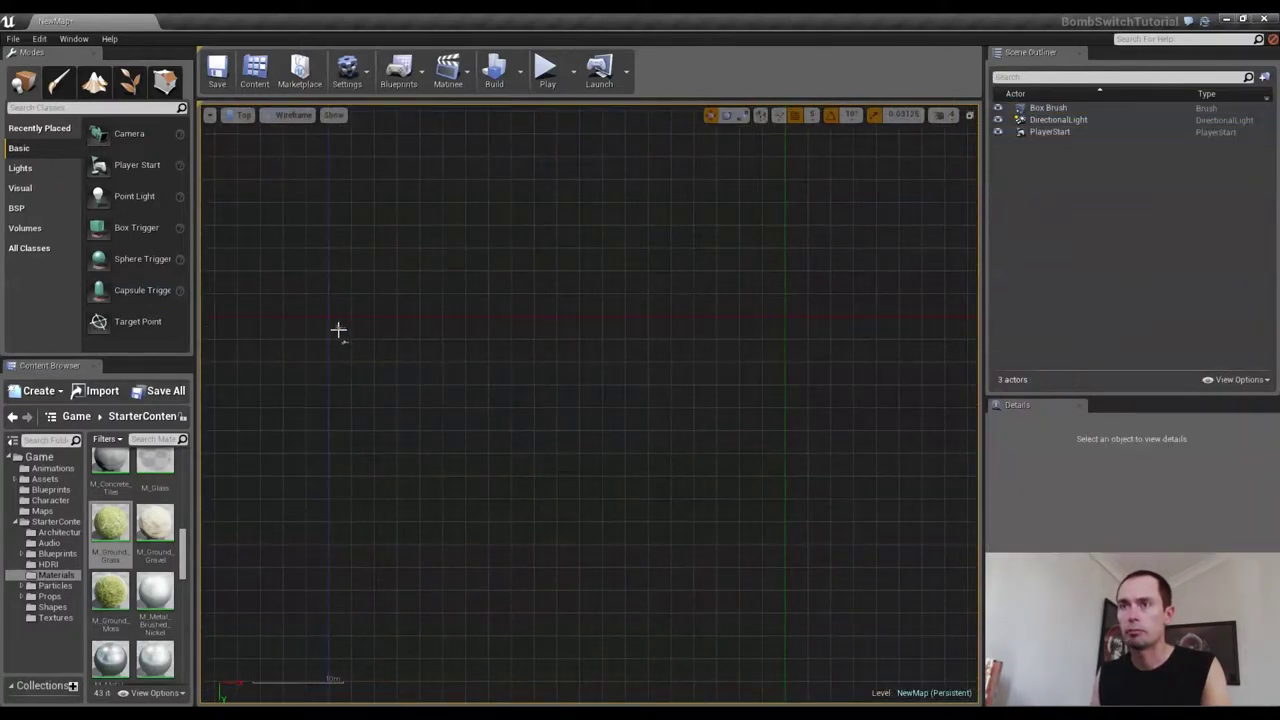
pyautogui.click(338, 330)
pyautogui.moveTo(370, 381); pyautogui.dragTo(537, 354, button='right')
pyautogui.scroll(2, 530, 343)
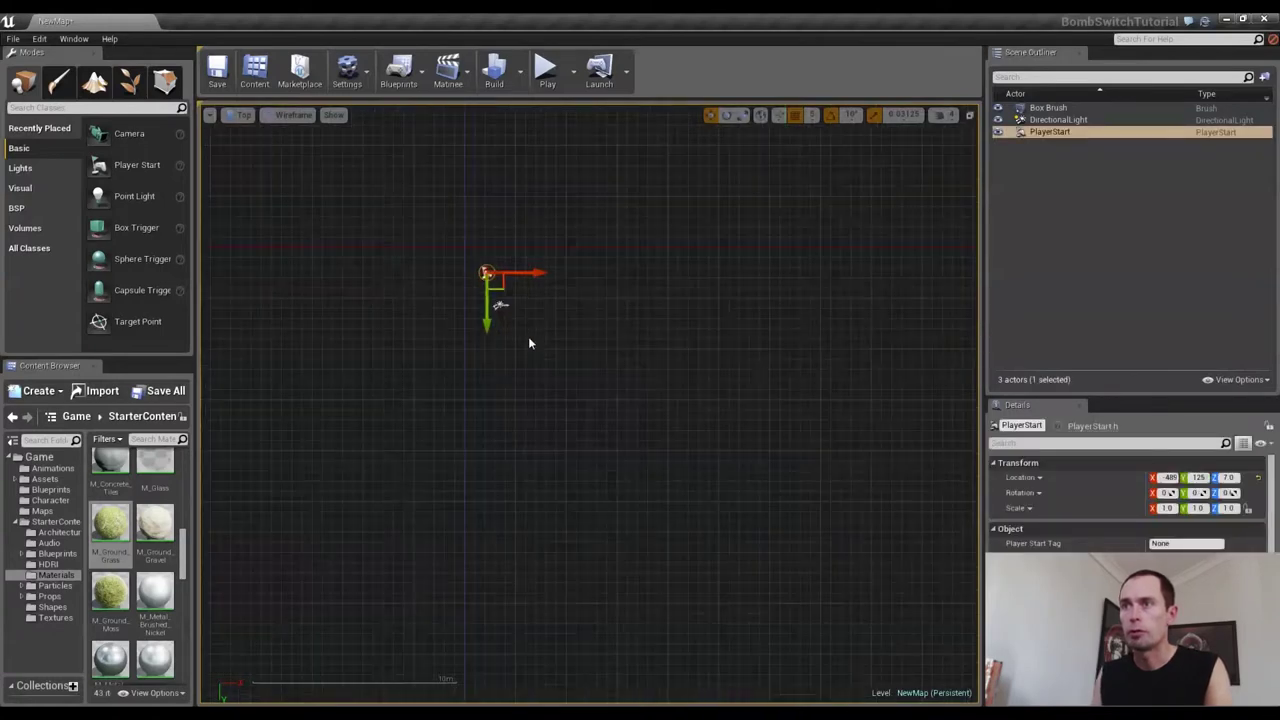
pyautogui.scroll(1, 528, 338)
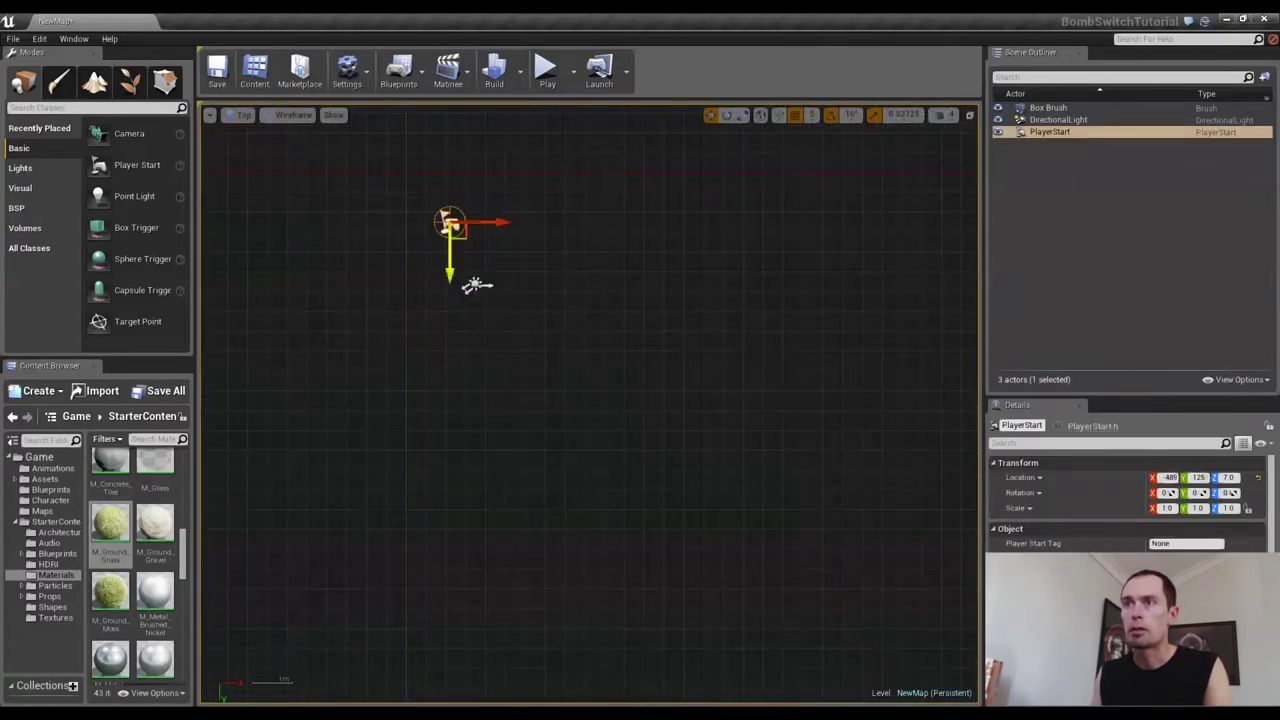
pyautogui.moveTo(449, 260); pyautogui.dragTo(449, 210)
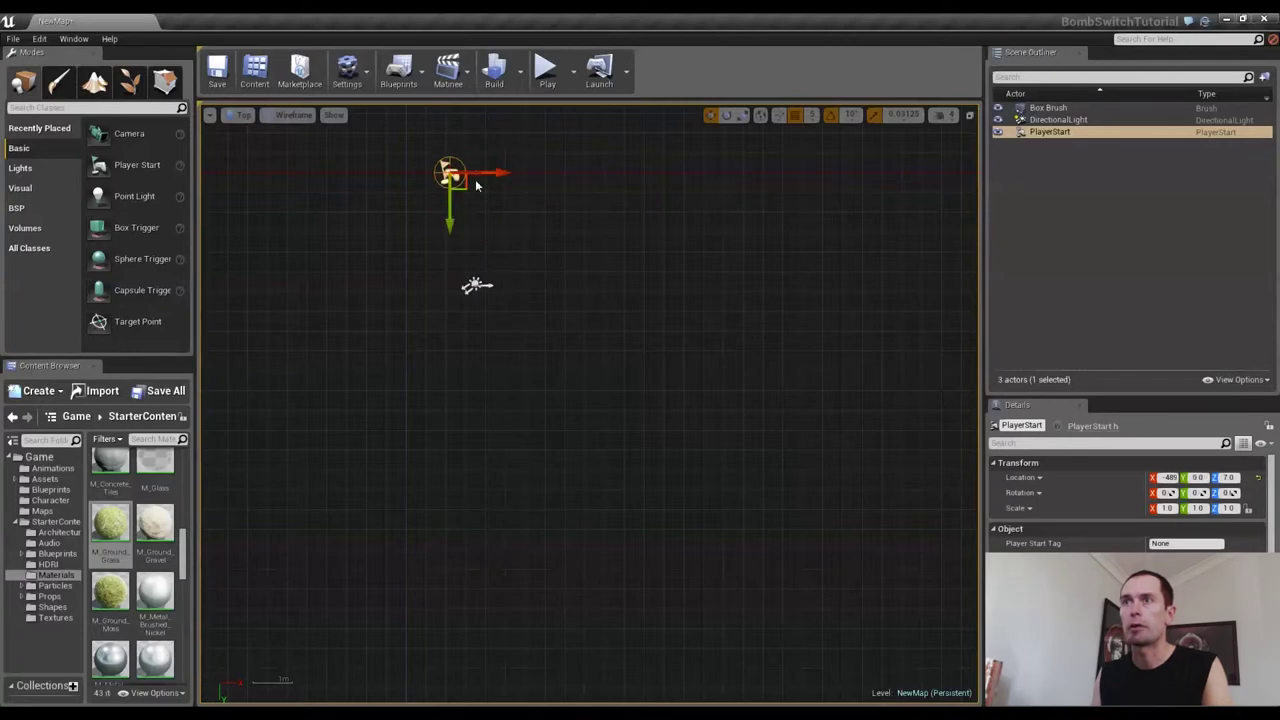
# Switch the viewport back to Perspective and bring the player start into view
pyautogui.click(244, 116)
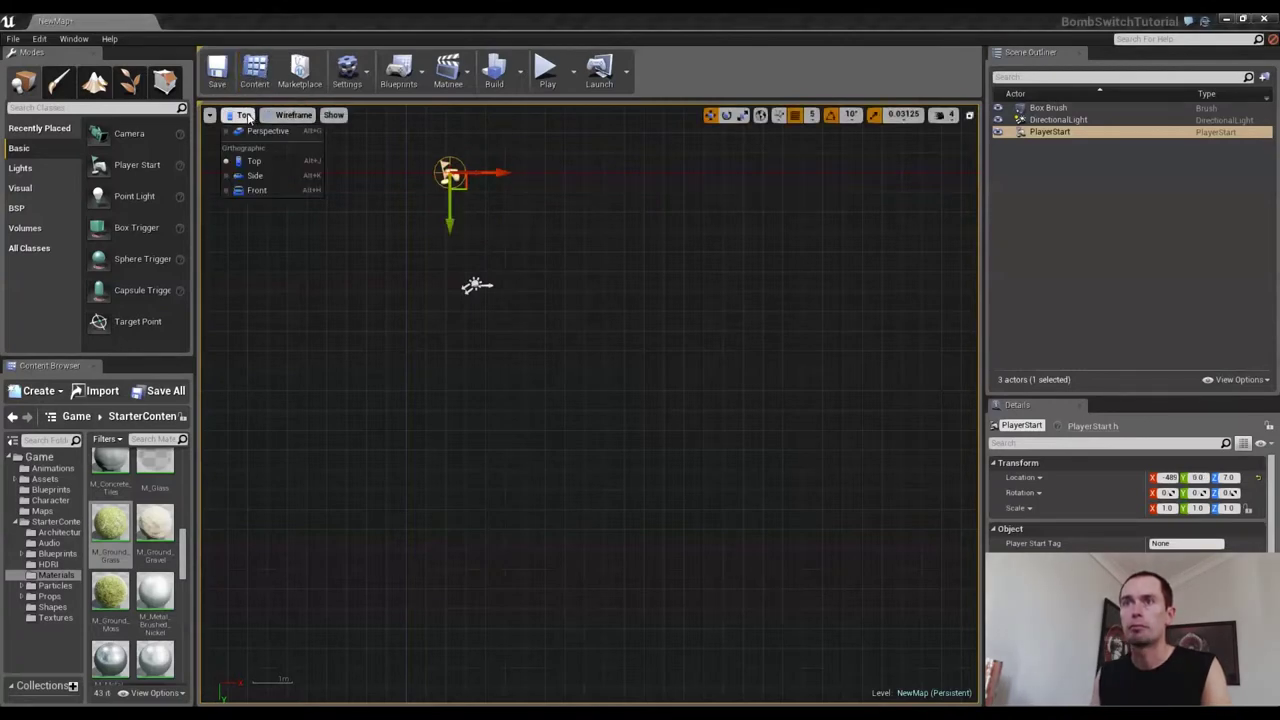
pyautogui.click(255, 133)
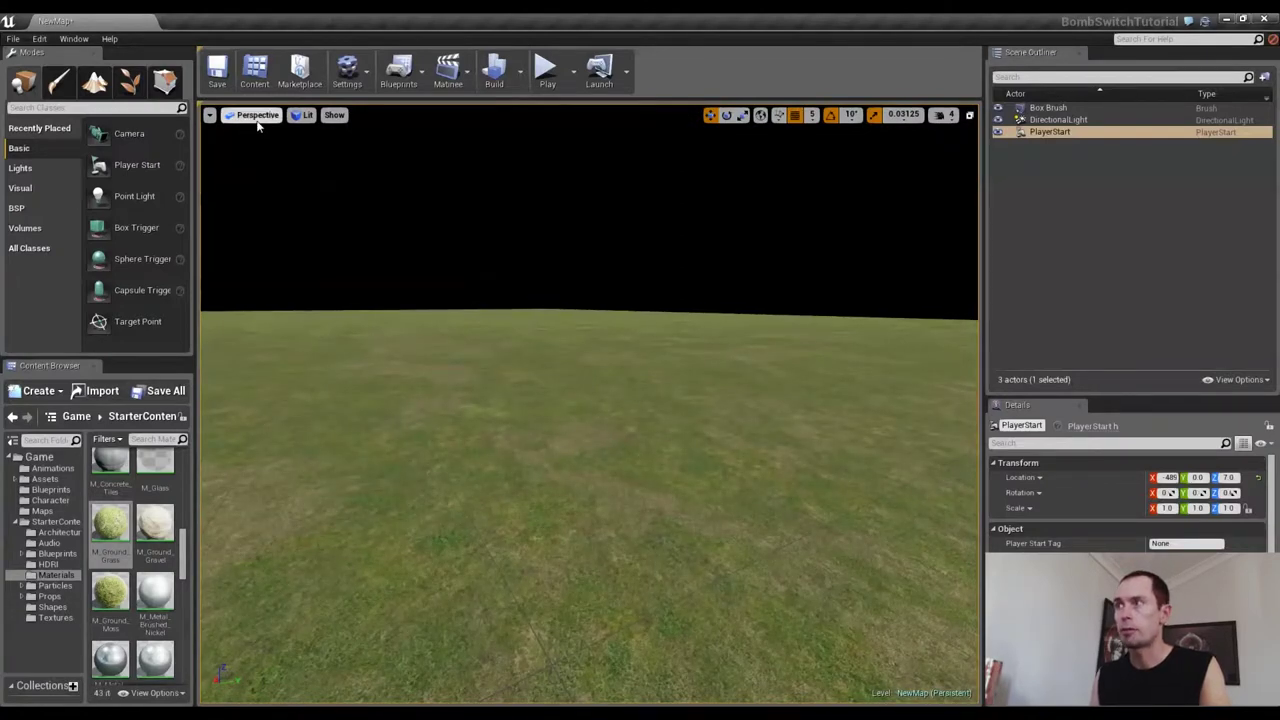
pyautogui.press('f')
pyautogui.moveTo(256, 122); pyautogui.dragTo(130, 214, button='right')
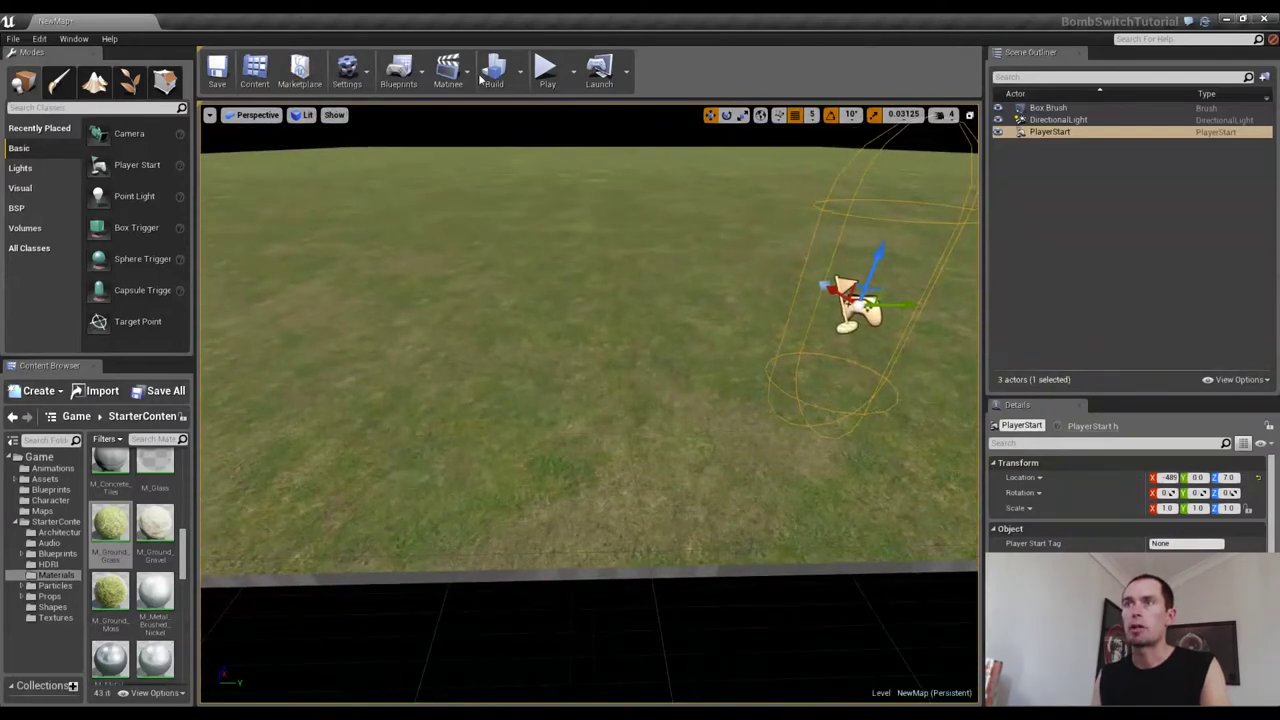
# Play-test the level by moving the character around on the grass floor, and stop the session
pyautogui.click(546, 70)
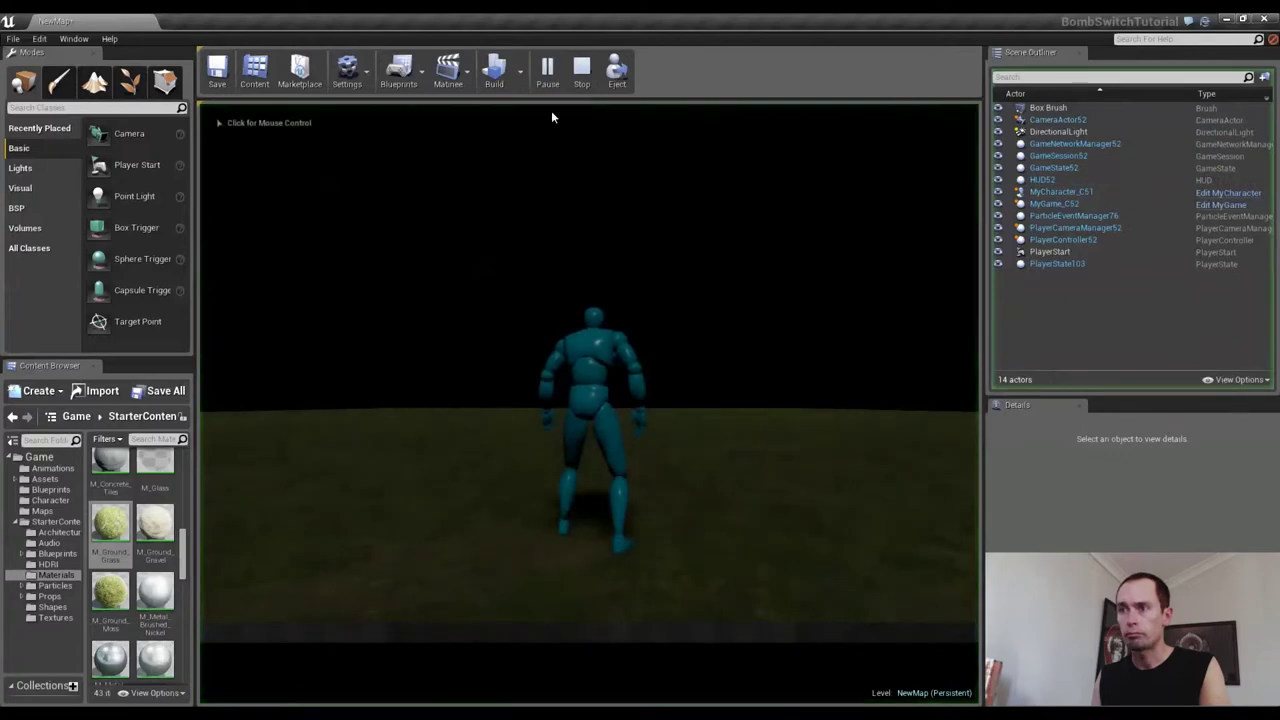
pyautogui.press('a')
pyautogui.press('w')
pyautogui.press('s')
pyautogui.press('w')
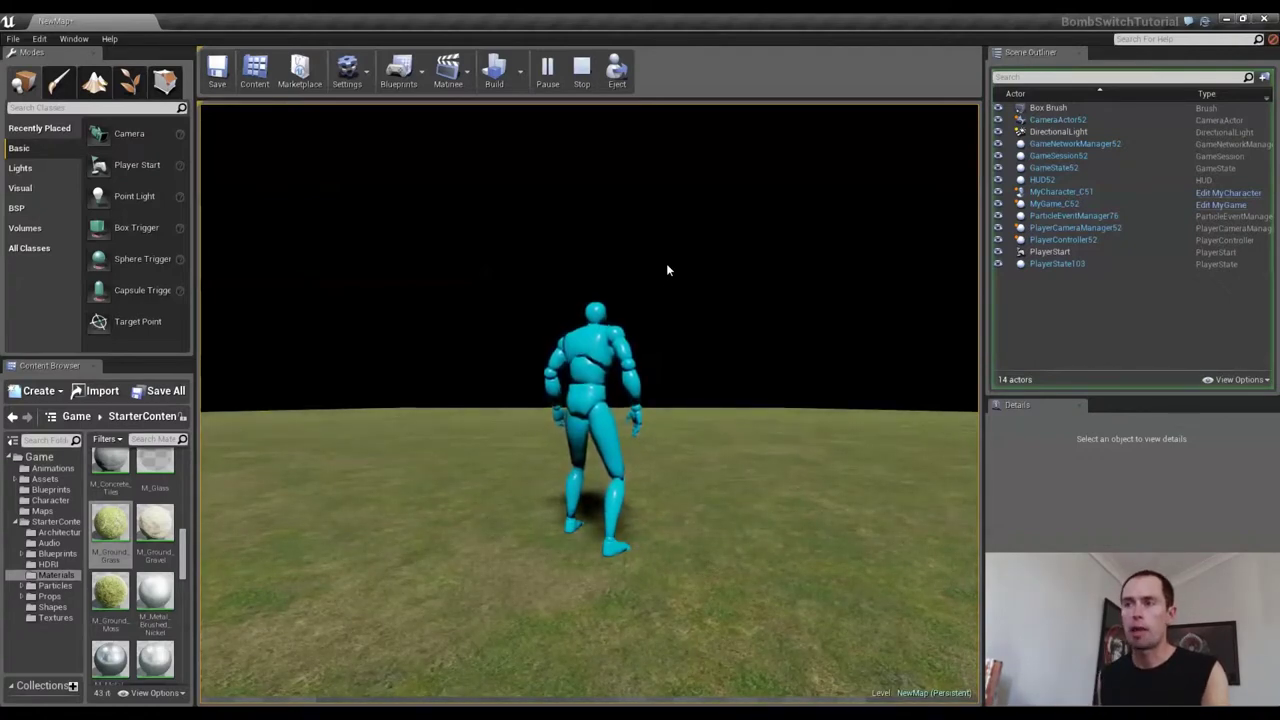
pyautogui.press('Escape')
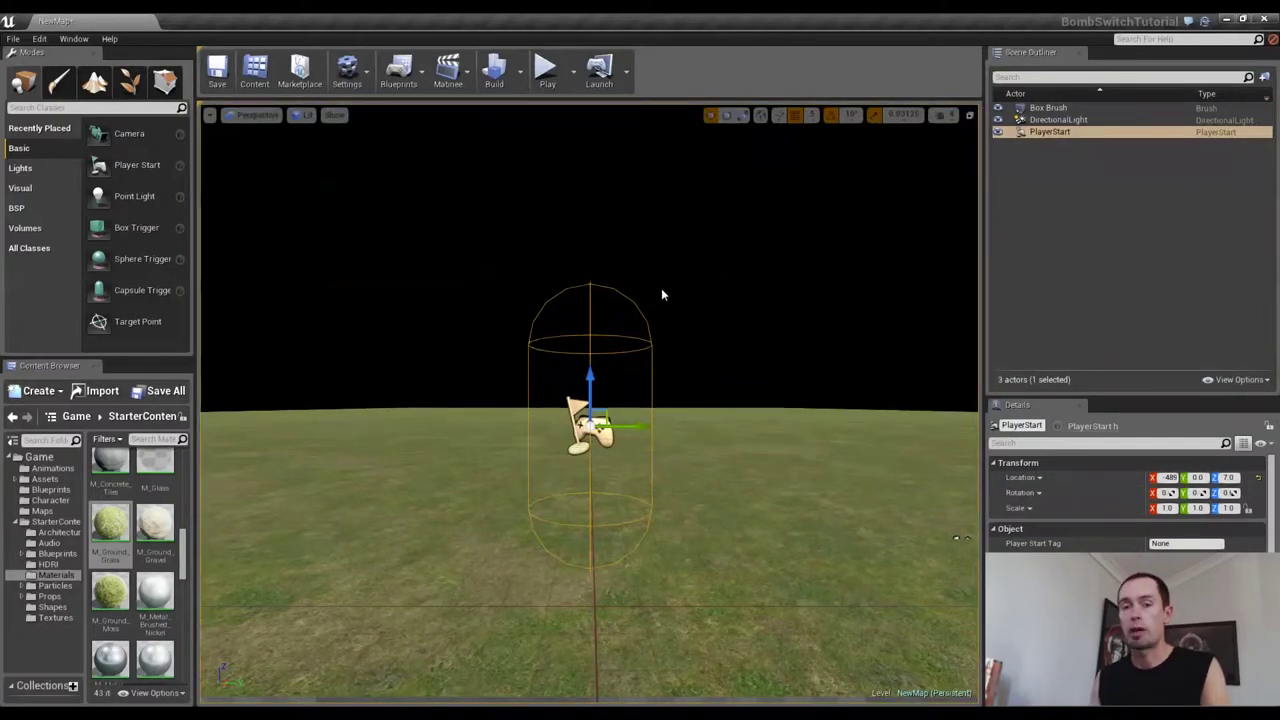
# Convert the floor box brush into a static mesh named SM_Ground in the Assets folder, and select the new mesh
pyautogui.moveTo(467, 351)
pyautogui.mouseDown(button='right')
pyautogui.moveTo(420, 356)
pyautogui.moveTo(410, 420)
pyautogui.moveTo(450, 460)
pyautogui.moveTo(469, 346)
pyautogui.mouseUp(button='right')
pyautogui.press('a')
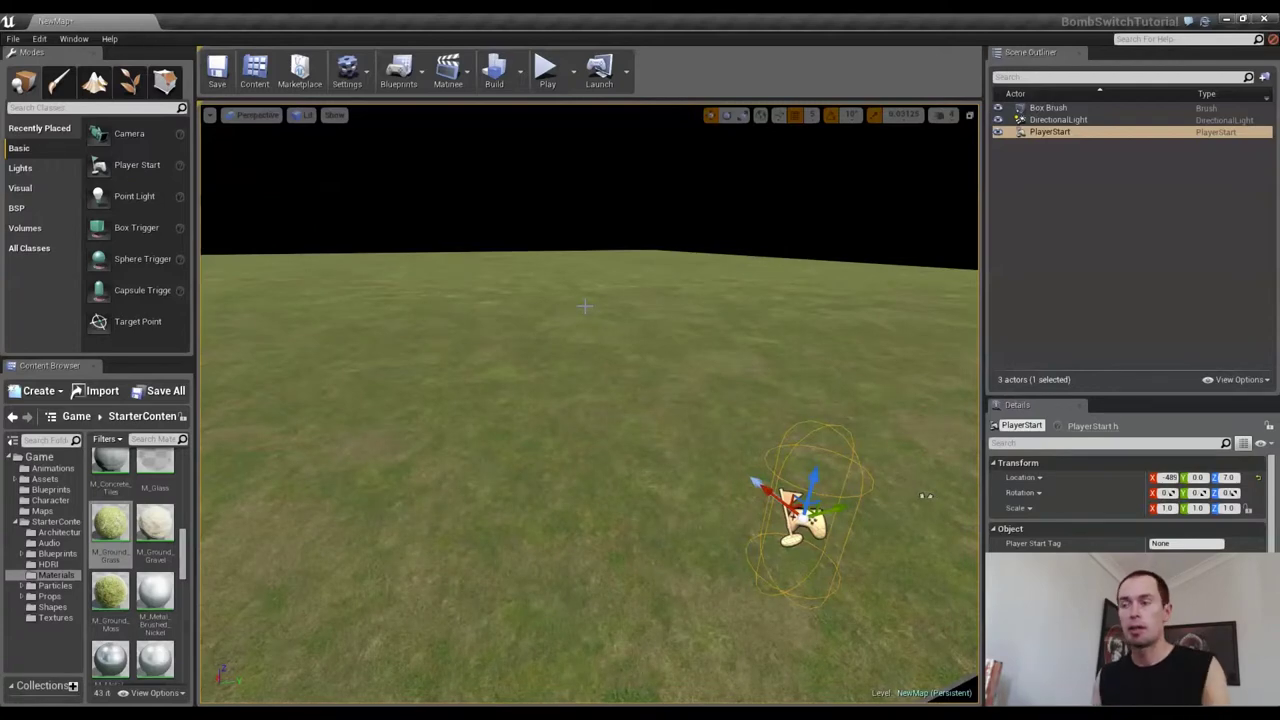
pyautogui.click(1050, 108)
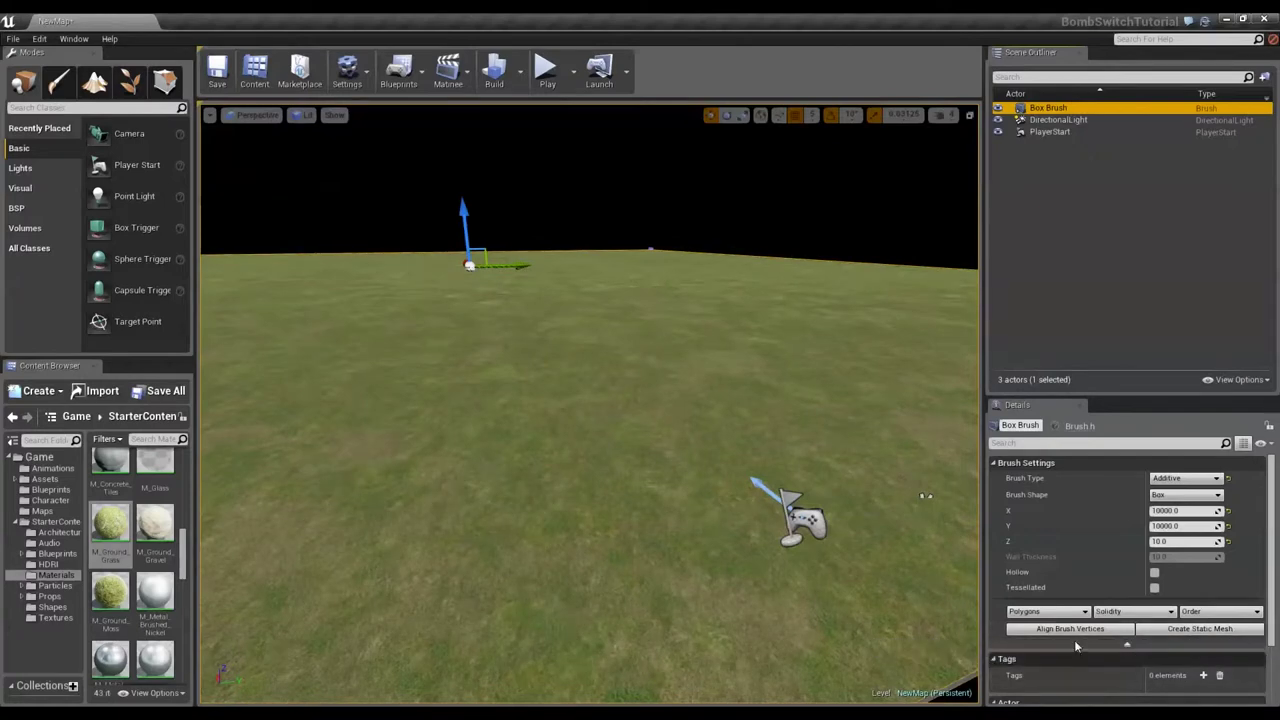
pyautogui.click(1127, 648)
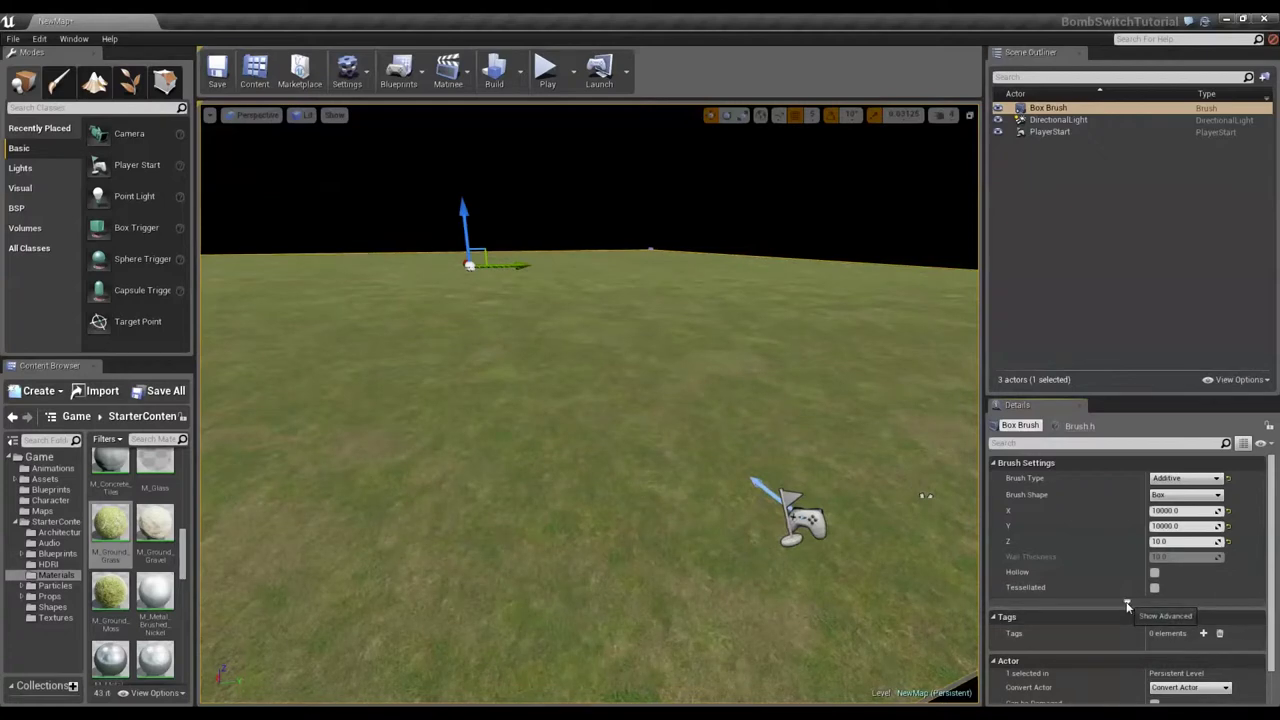
pyautogui.click(1127, 605)
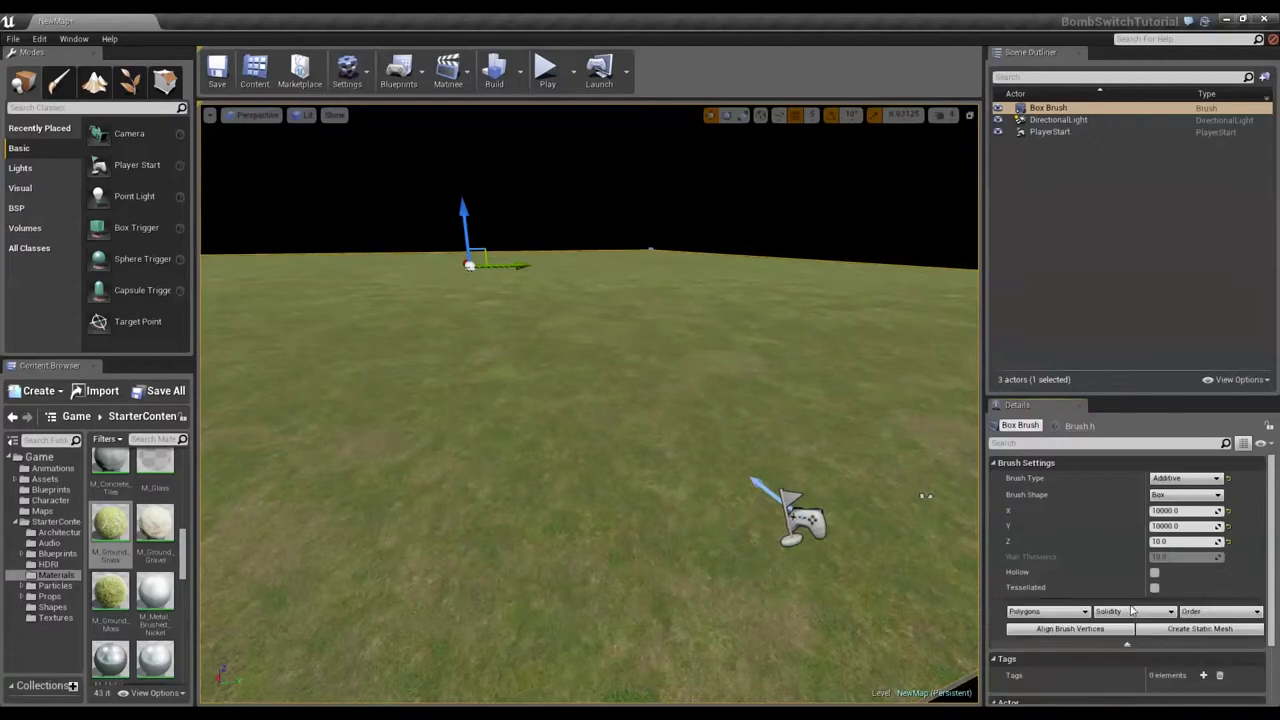
pyautogui.click(1189, 629)
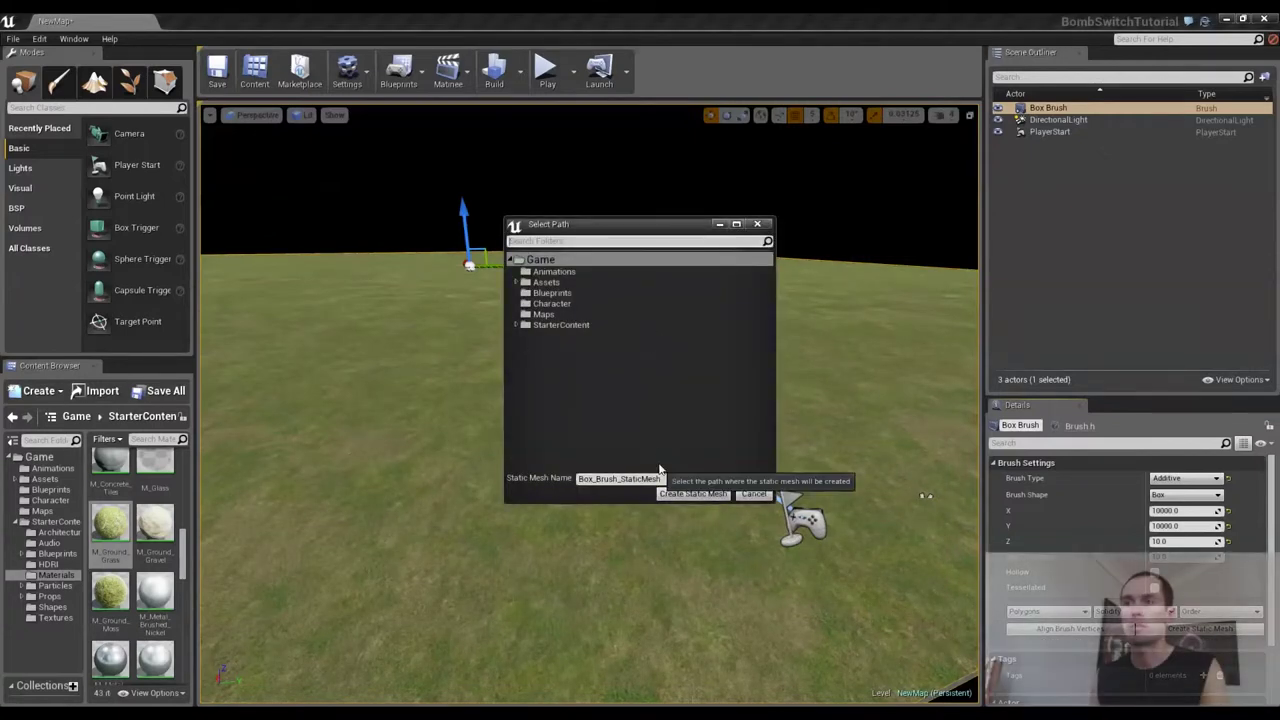
pyautogui.click(548, 284)
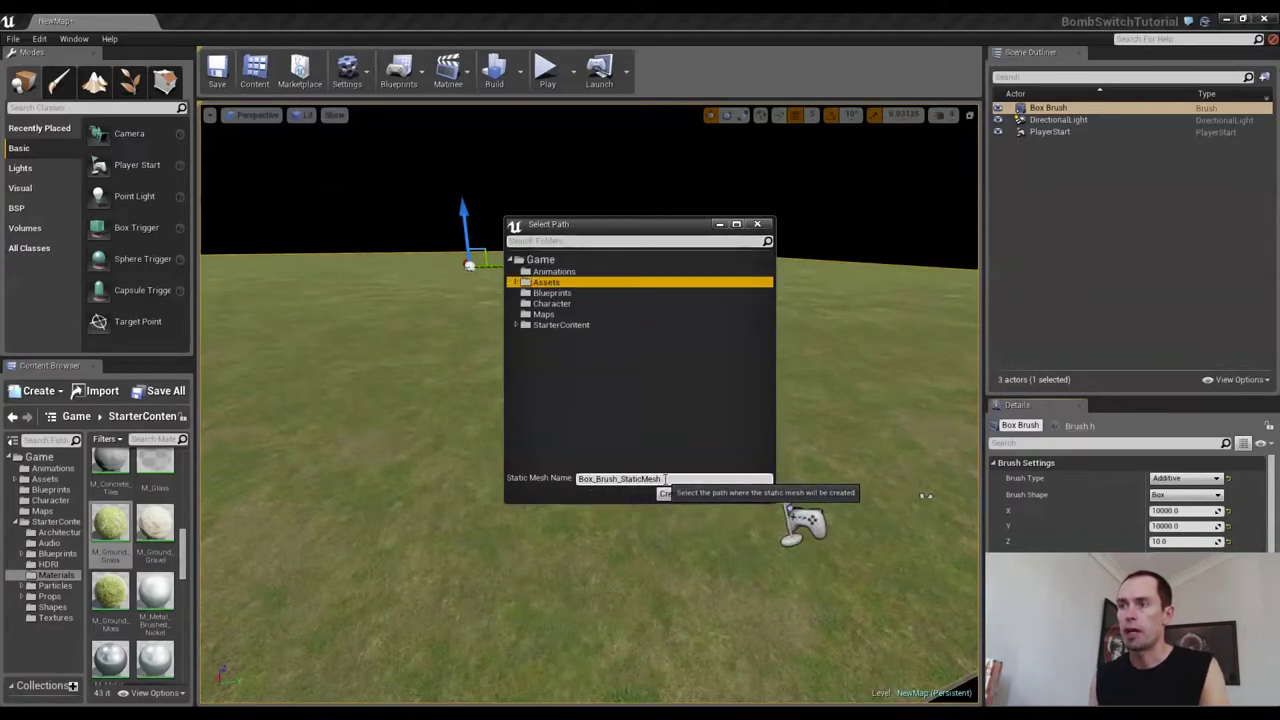
pyautogui.moveTo(663, 478); pyautogui.dragTo(516, 473)
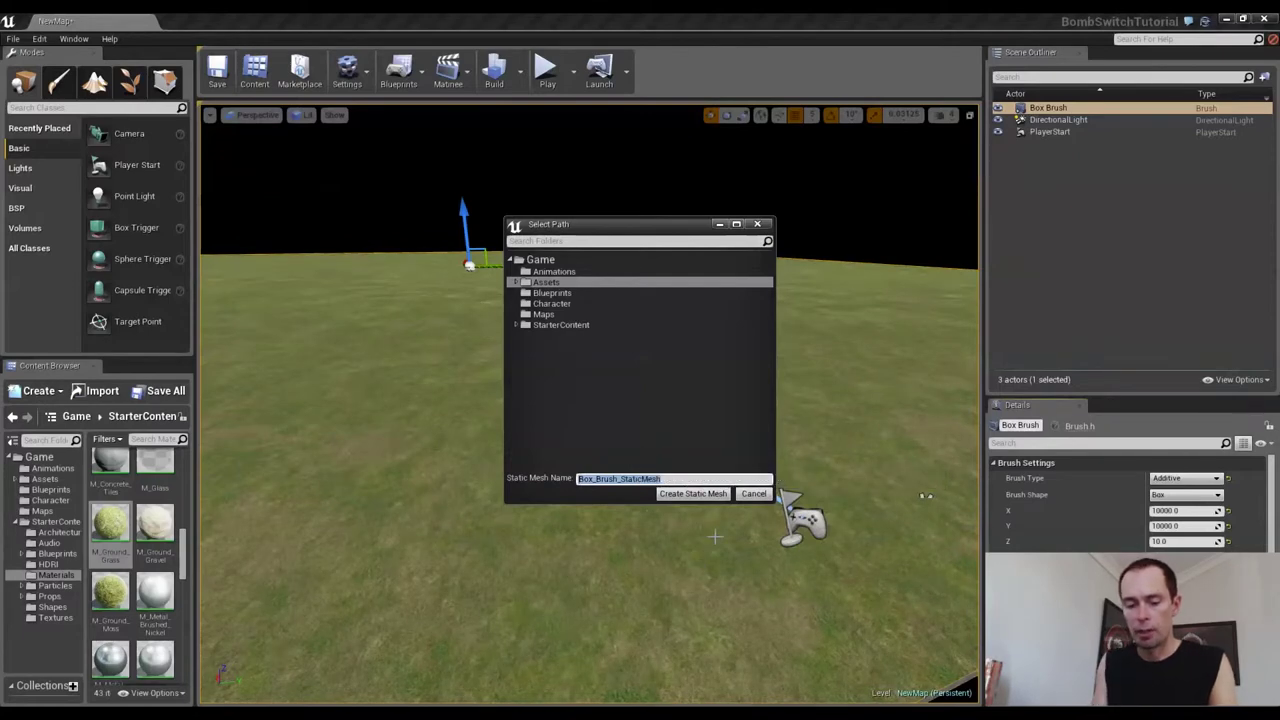
pyautogui.write('SM_Ground')
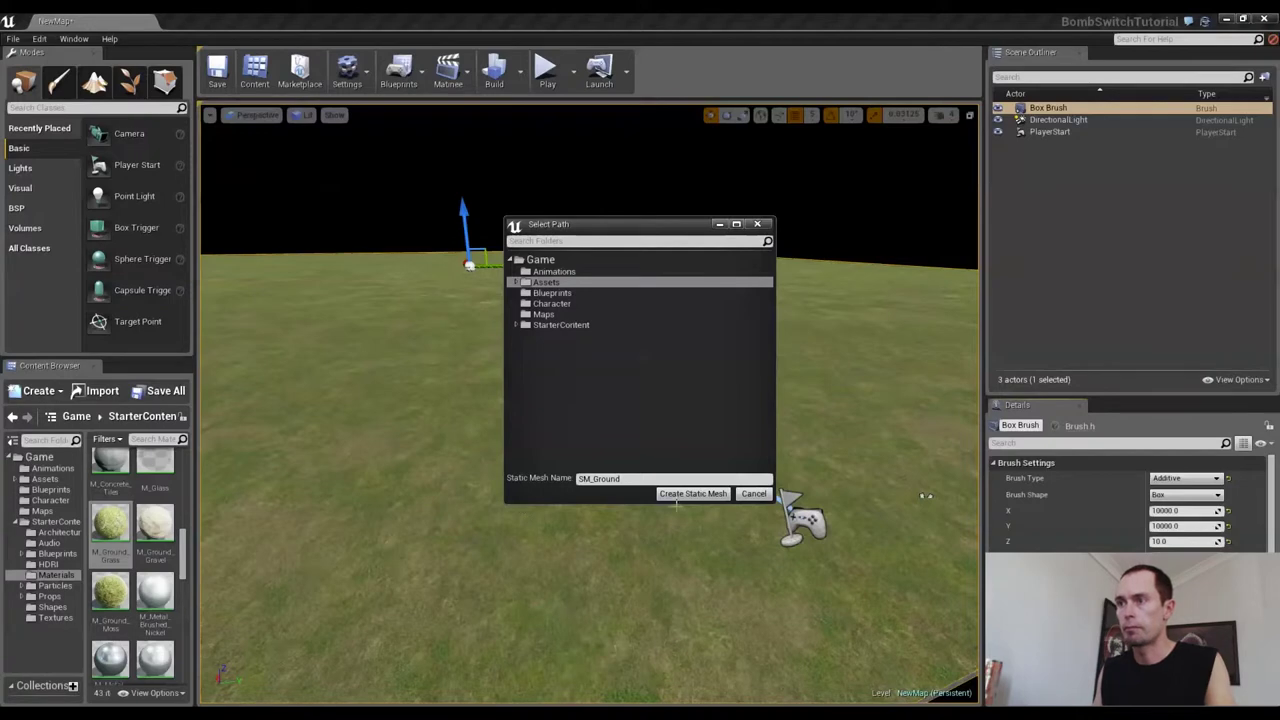
pyautogui.click(700, 494)
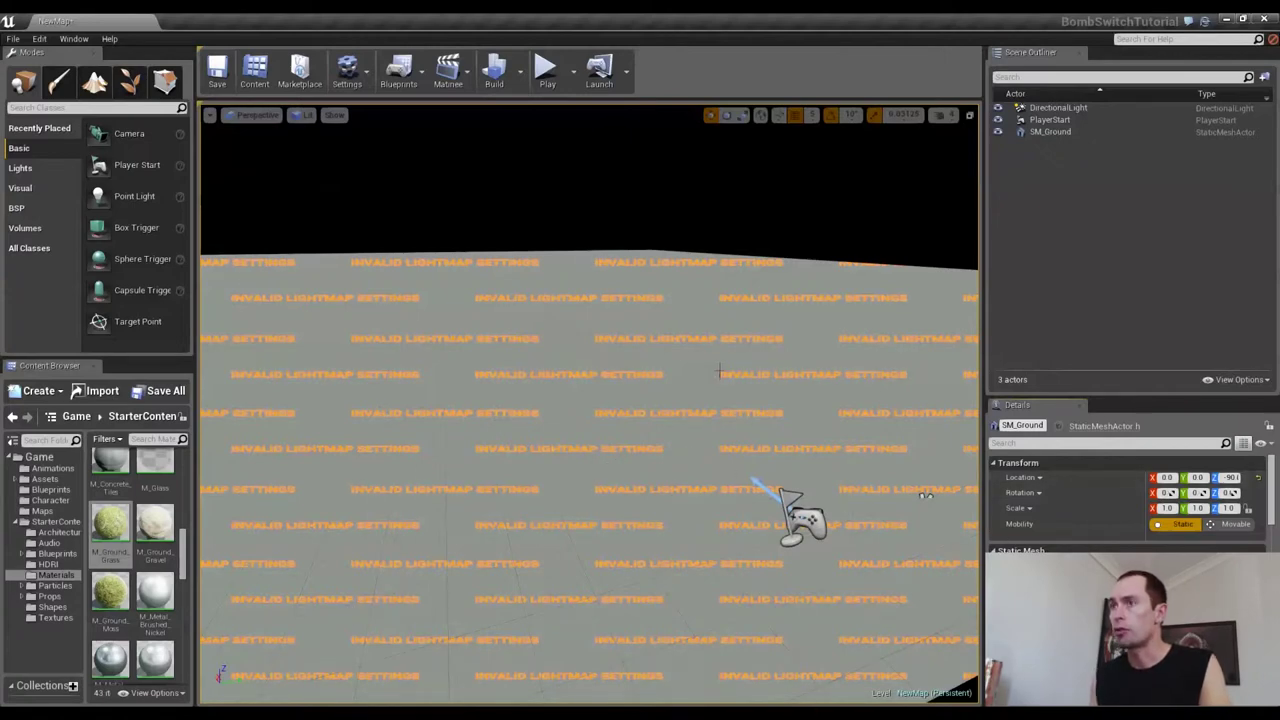
pyautogui.click(500, 422)
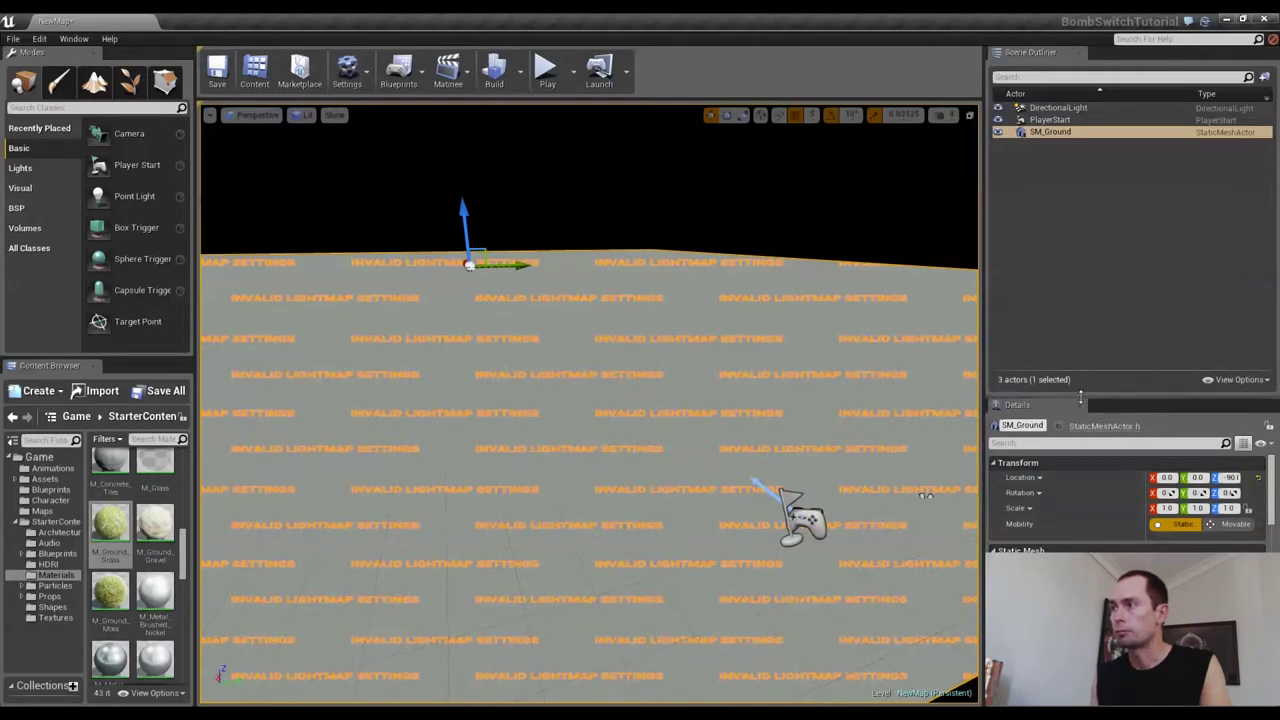
# Enable the overridden light map resolution at 64 for the SM_Ground mesh
pyautogui.moveTo(1109, 397); pyautogui.dragTo(1087, 205)
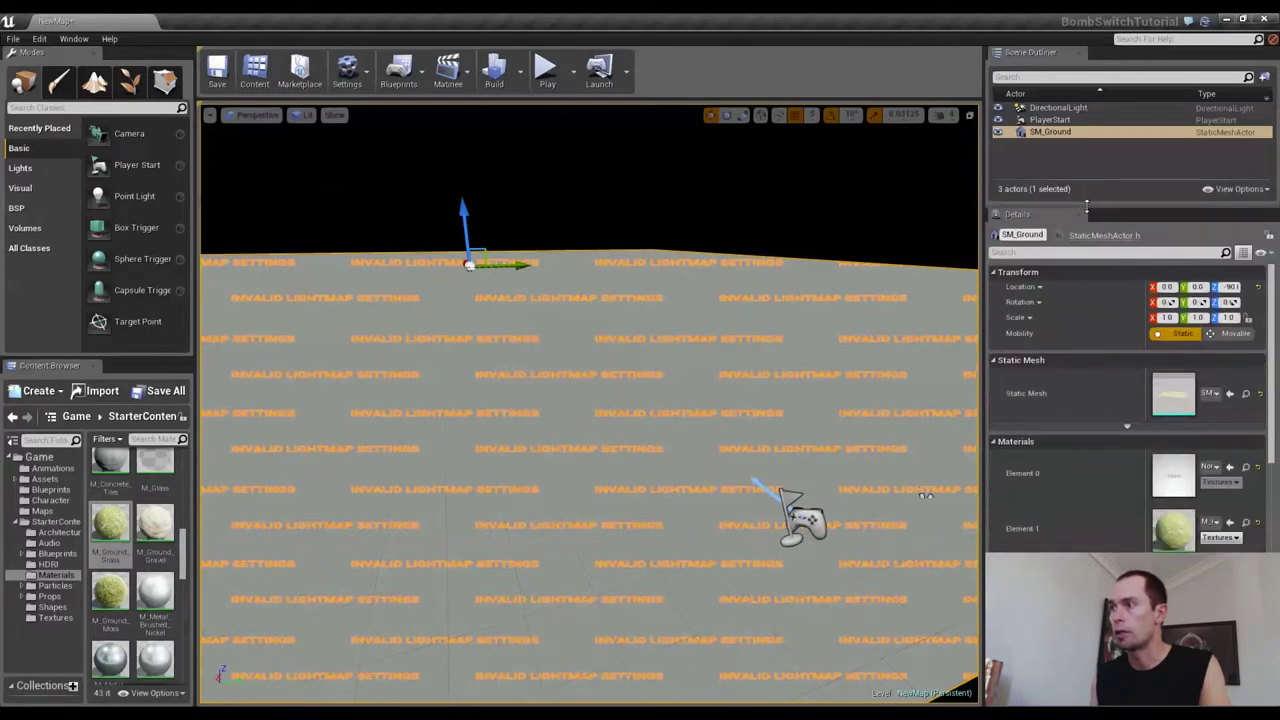
pyautogui.scroll(-4, 1103, 513)
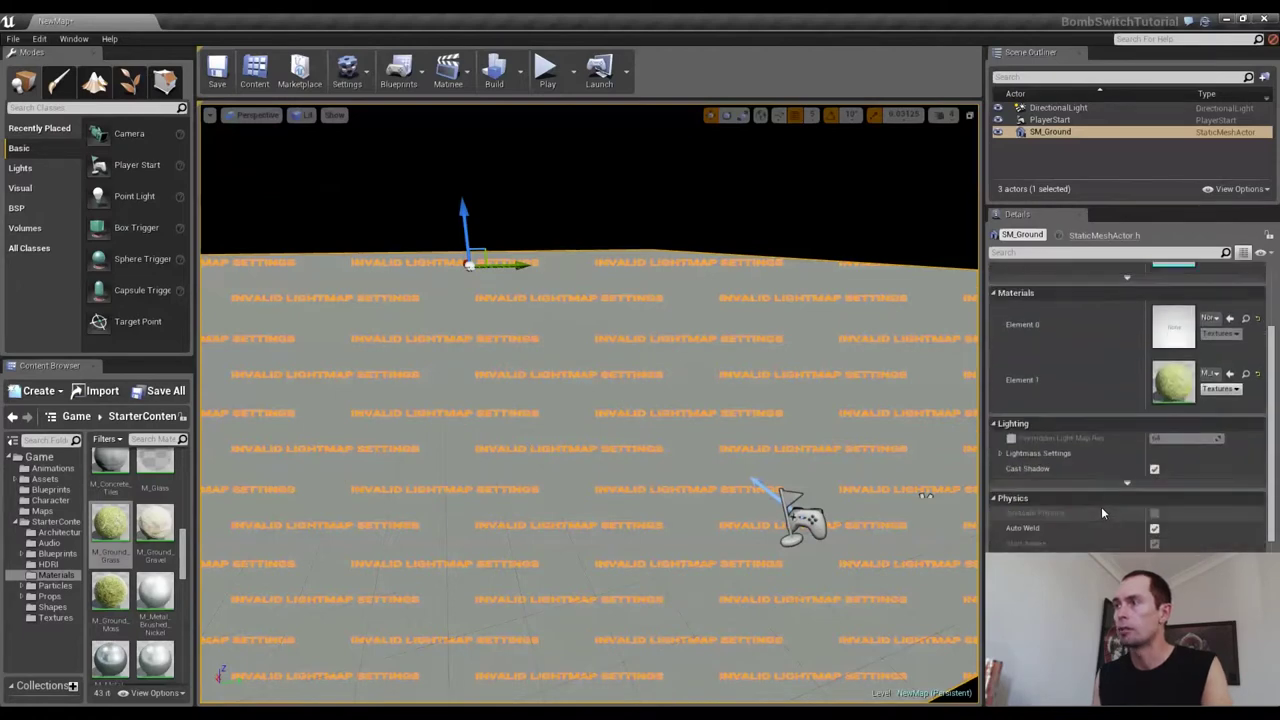
pyautogui.scroll(-1, 1101, 506)
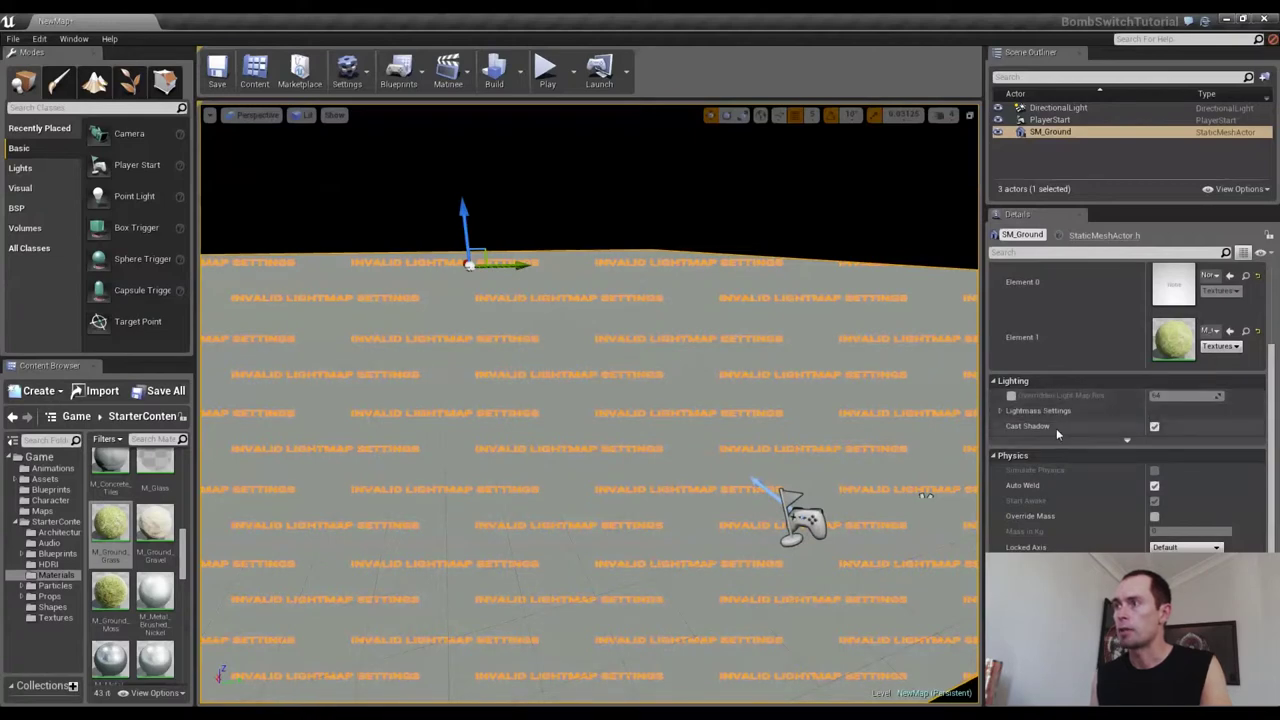
pyautogui.click(1011, 396)
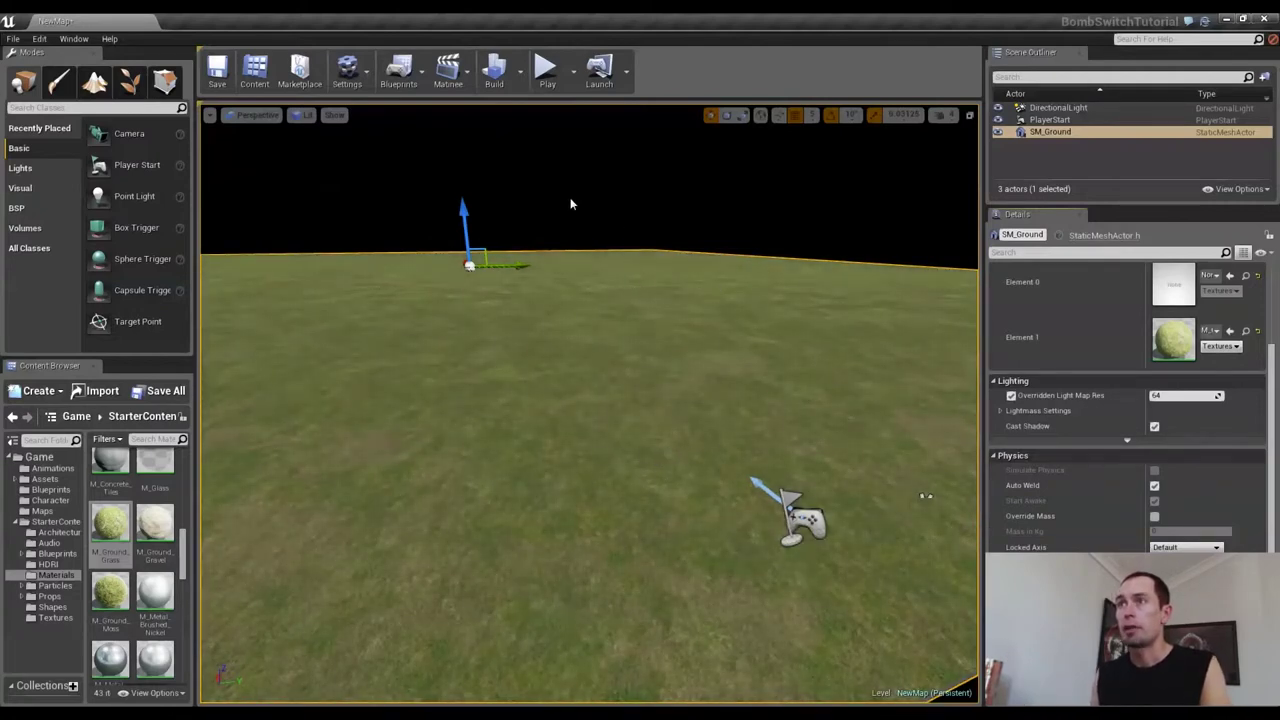
# Play-test the level, stop the session, and select the player start to bring it back into view
pyautogui.click(545, 68)
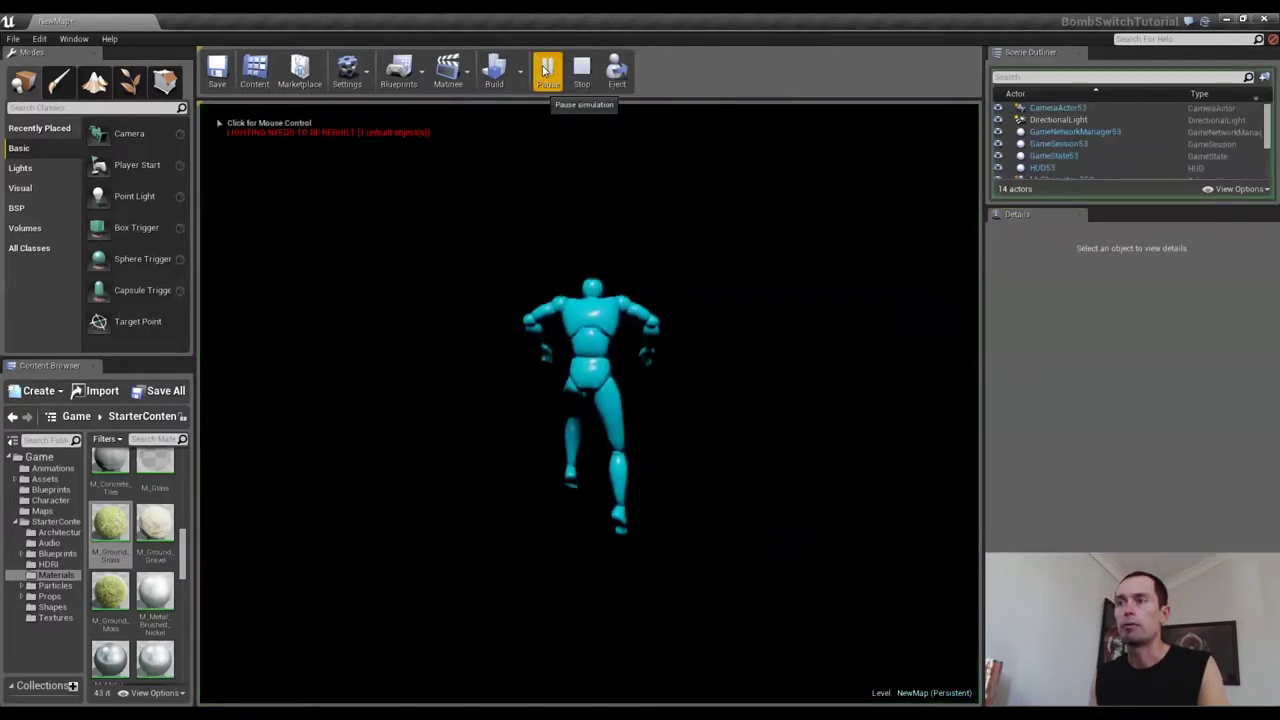
pyautogui.press('Escape')
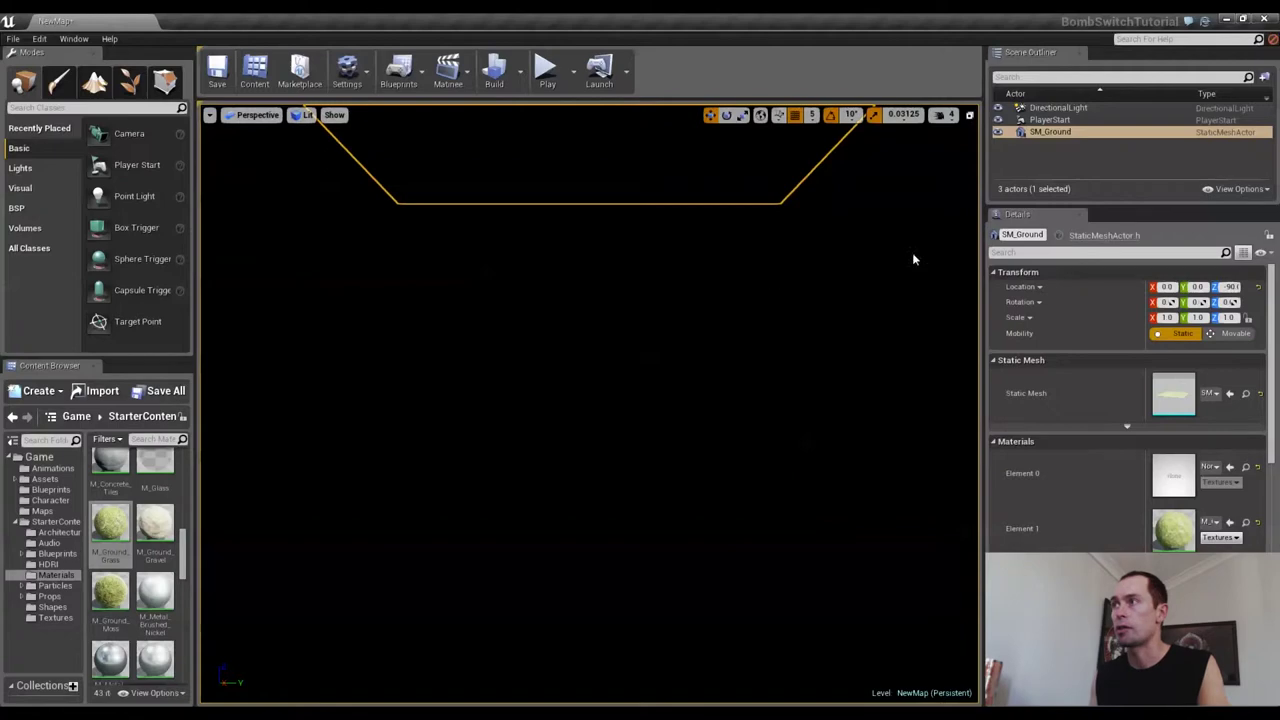
pyautogui.click(1077, 119)
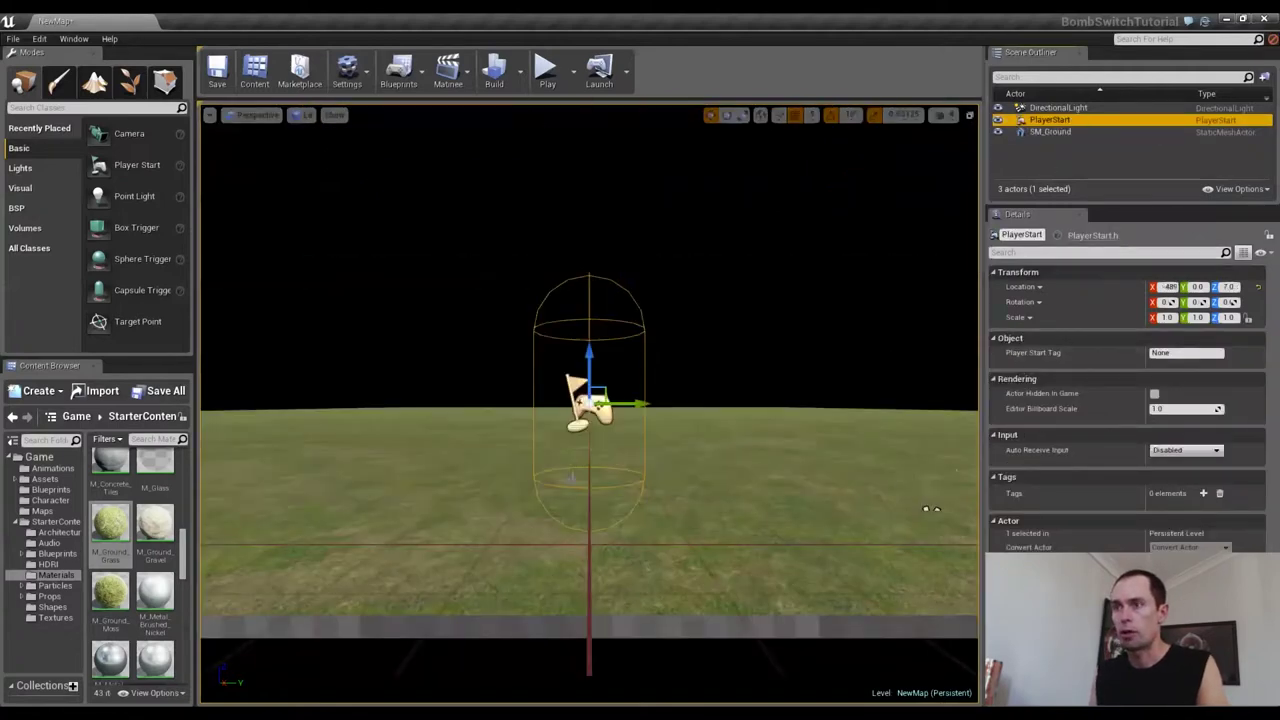
# Select the SM_Ground mesh together with the player start
pyautogui.moveTo(485, 493); pyautogui.dragTo(215, 582, button='right')
pyautogui.moveTo(380, 560); pyautogui.dragTo(443, 591, button='right')
pyautogui.click(497, 546)
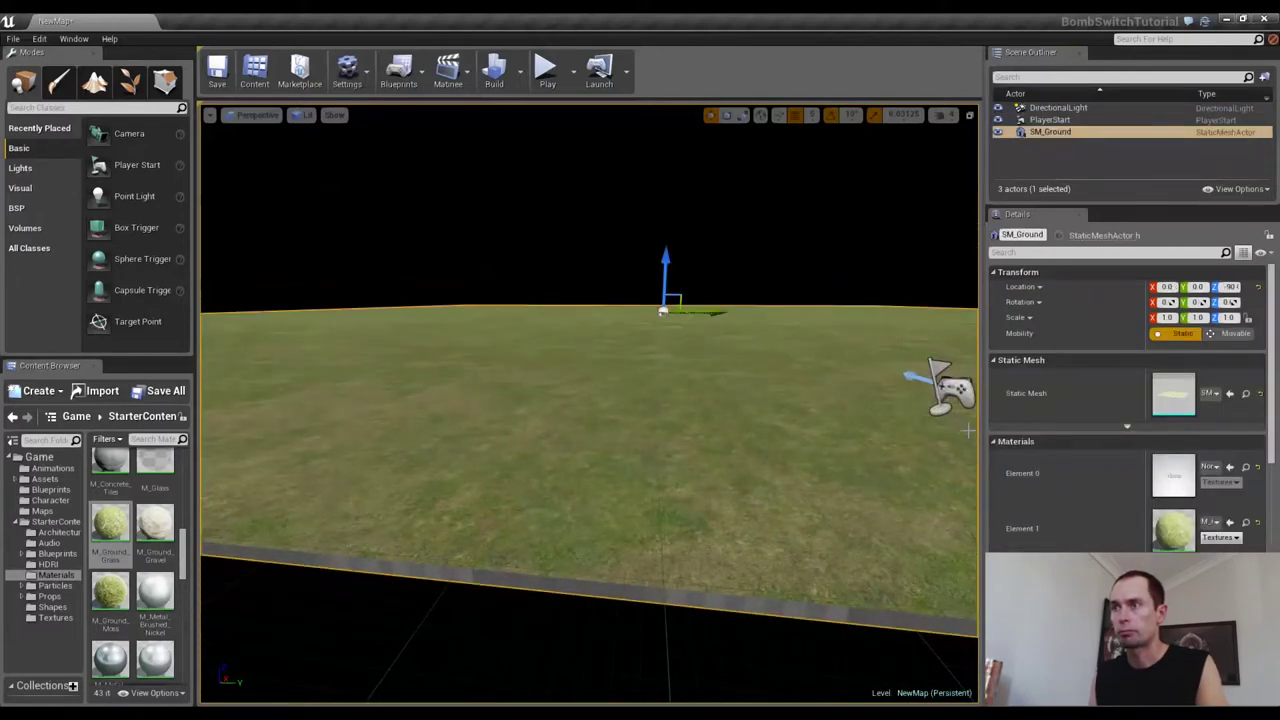
pyautogui.moveTo(676, 386); pyautogui.dragTo(732, 322, button='right')
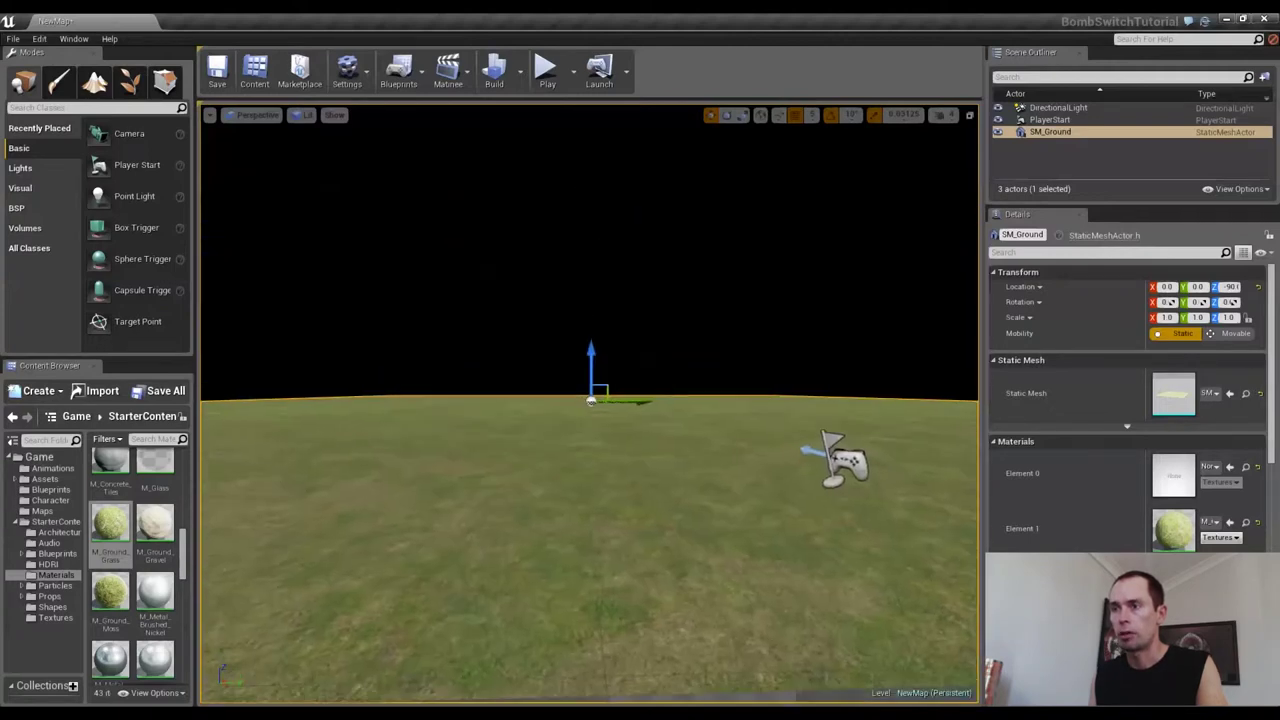
pyautogui.press('q')
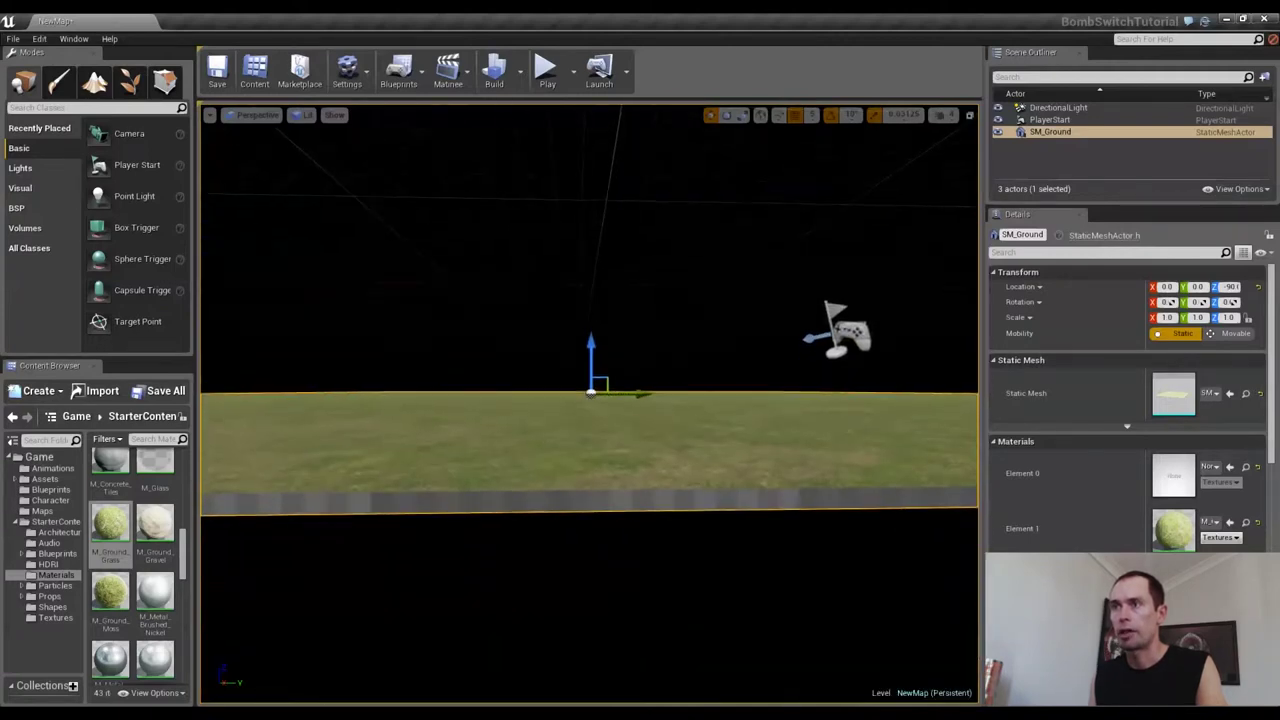
pyautogui.press('e')
pyautogui.press('q')
pyautogui.press('e')
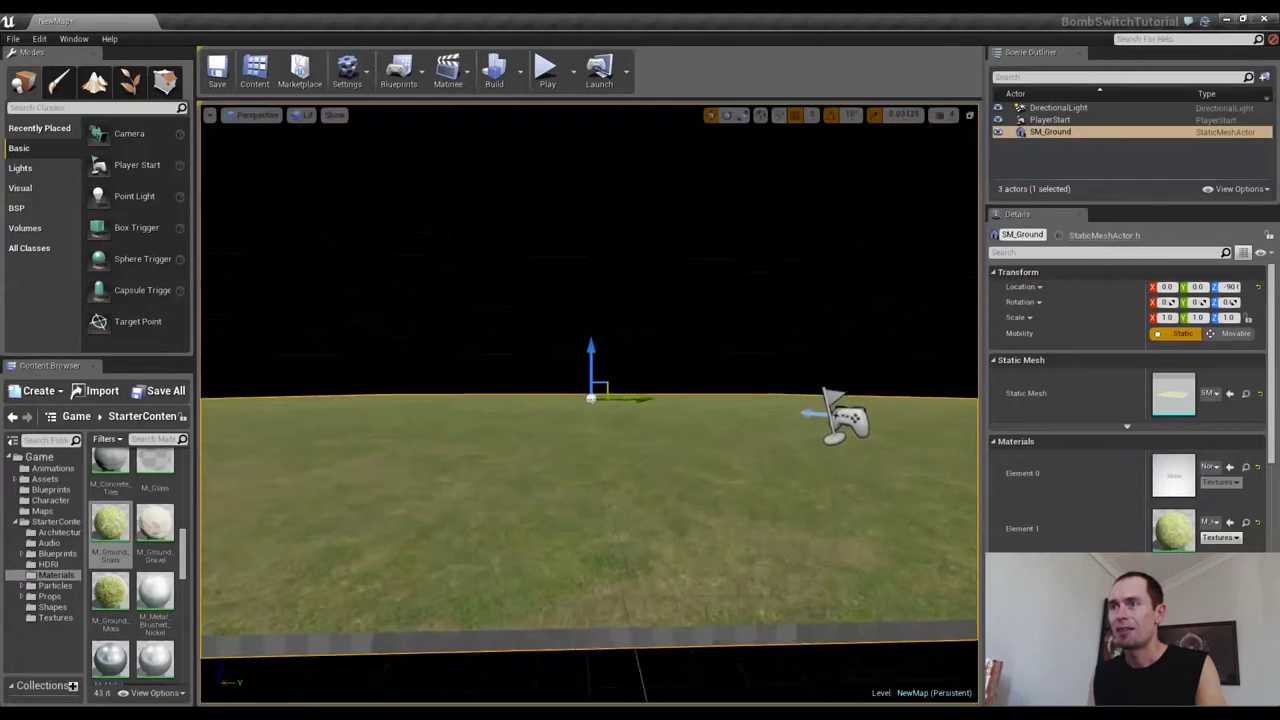
pyautogui.keyDown('ctrl'); pyautogui.click(1064, 120); pyautogui.keyUp('ctrl')
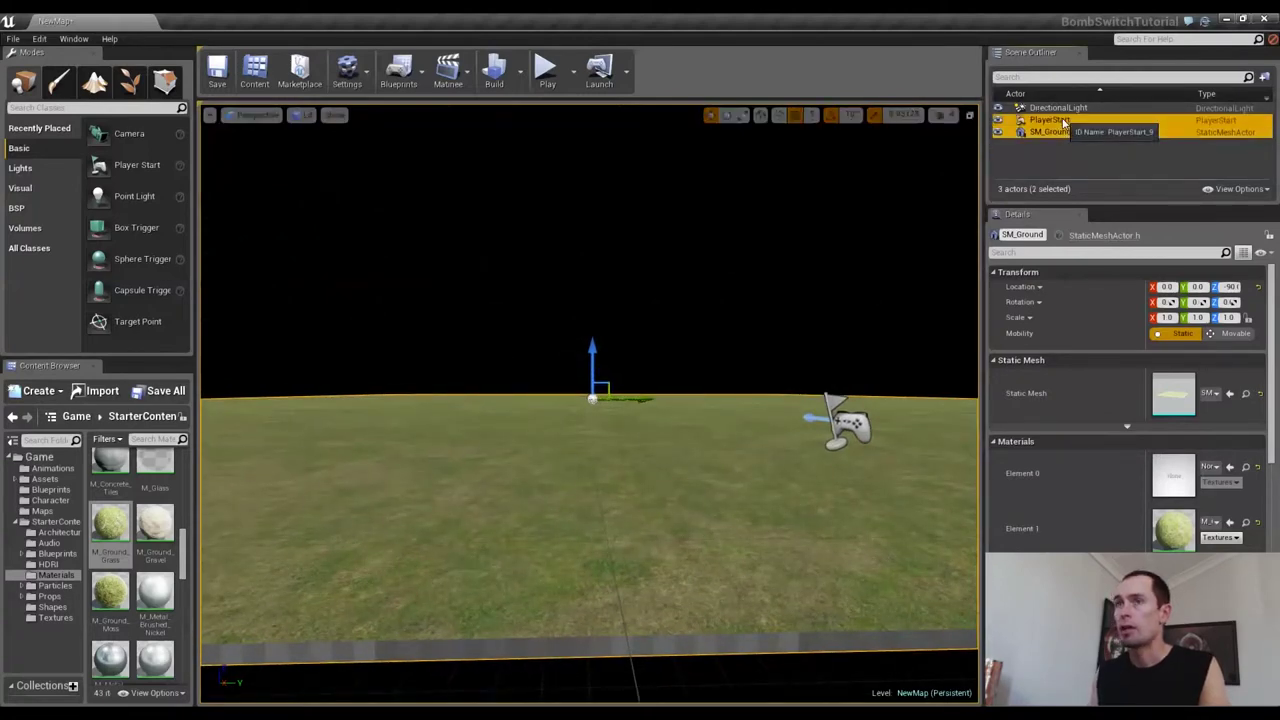
# In the Side orthographic view, raise the ground and player start together along the Z axis until the ground's Z location is 0
pyautogui.click(270, 120)
pyautogui.click(254, 161)
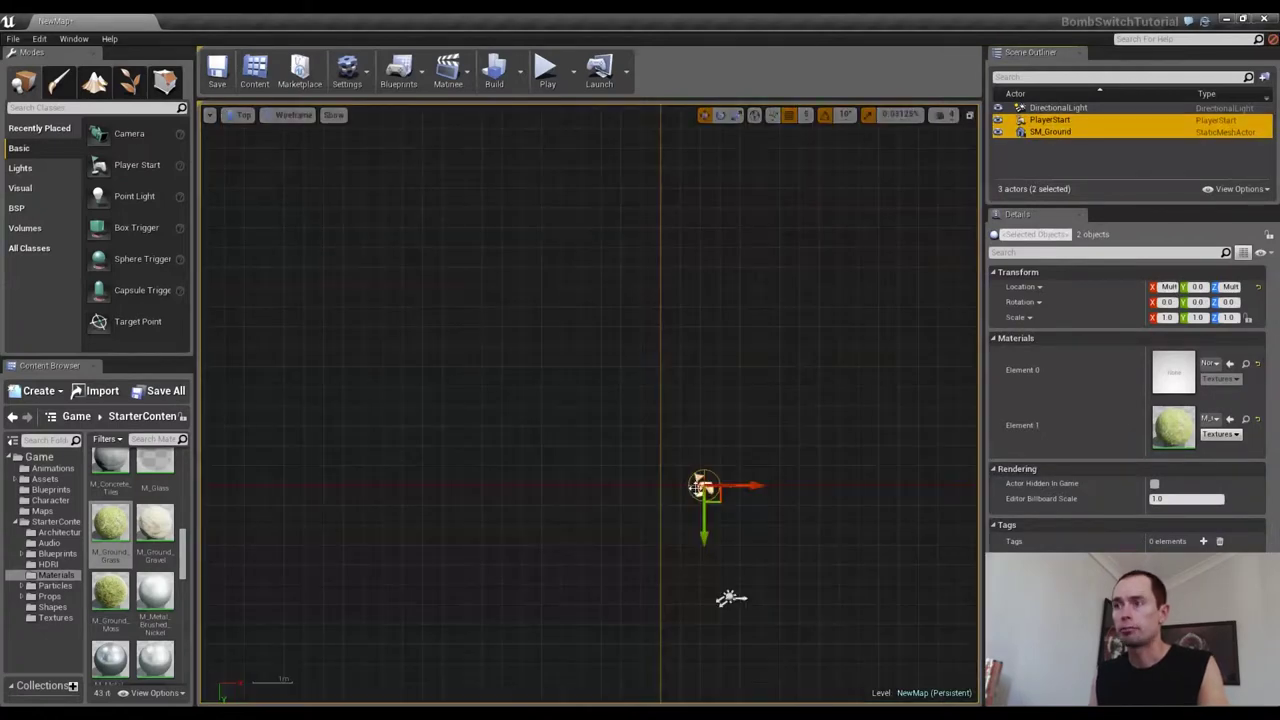
pyautogui.scroll(-5, 807, 423)
pyautogui.moveTo(892, 376); pyautogui.dragTo(469, 354, button='right')
pyautogui.click(244, 115)
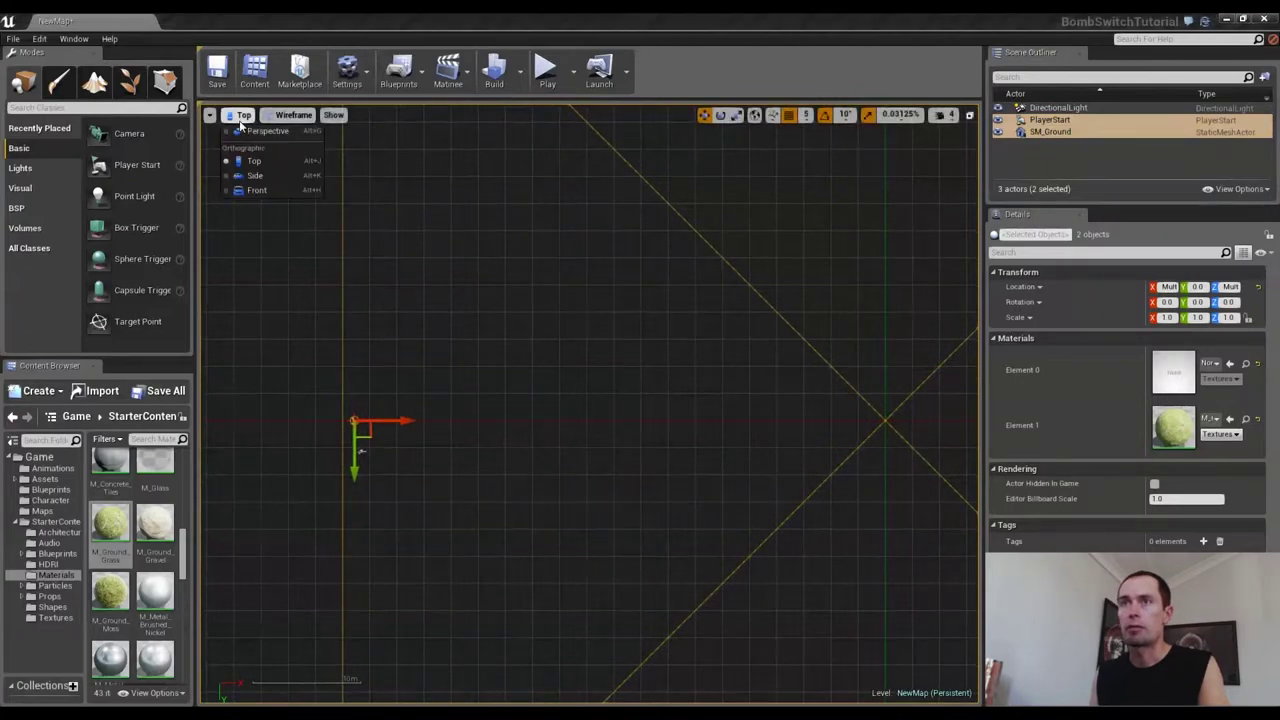
pyautogui.click(256, 190)
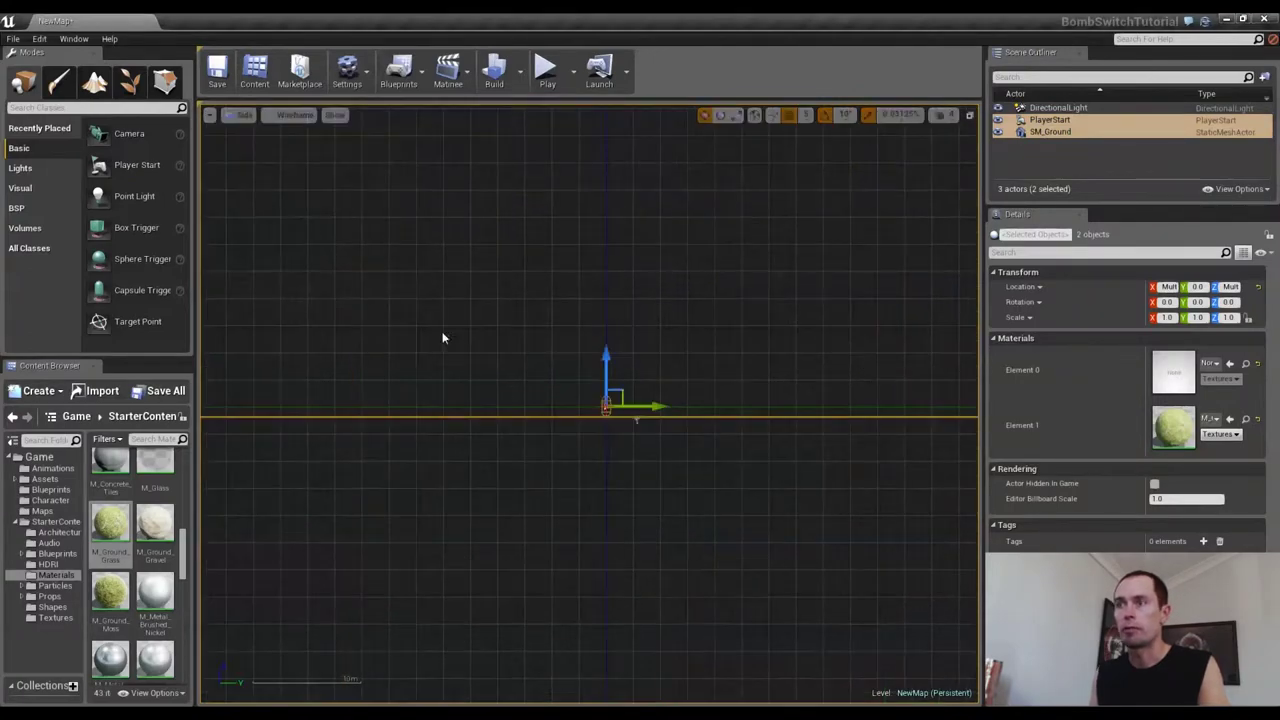
pyautogui.scroll(6, 614, 418)
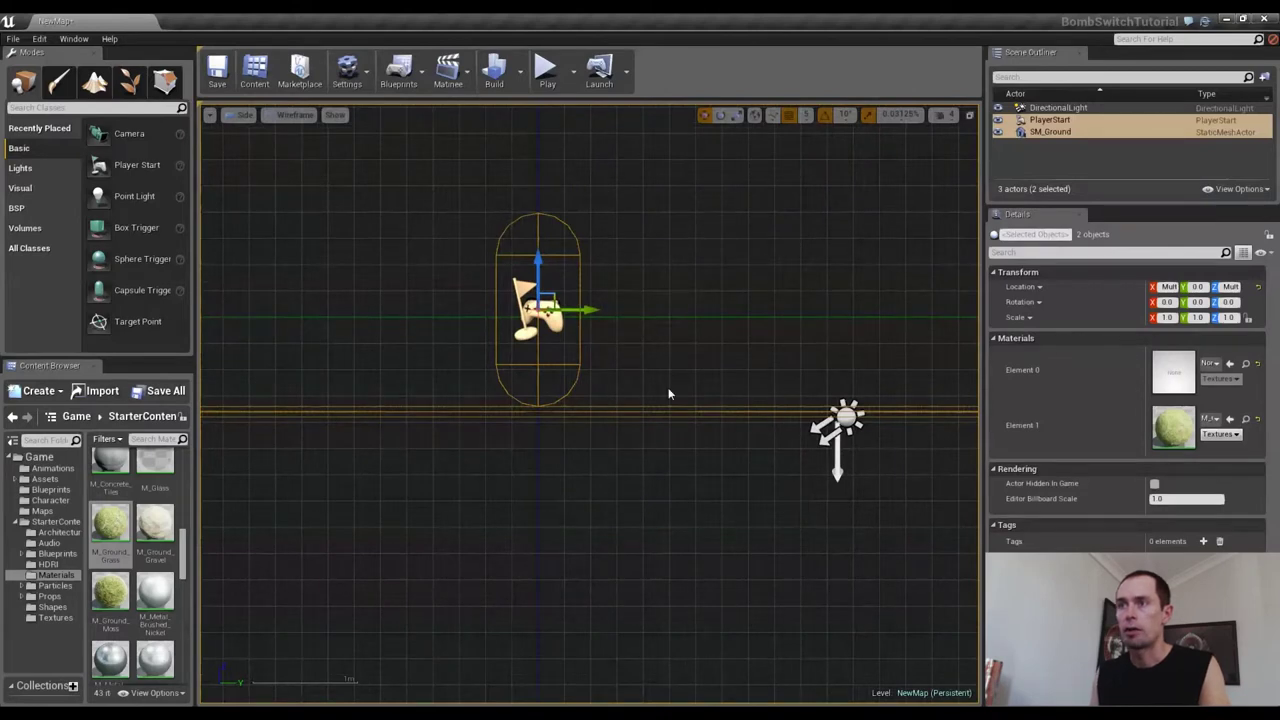
pyautogui.scroll(-2, 664, 375)
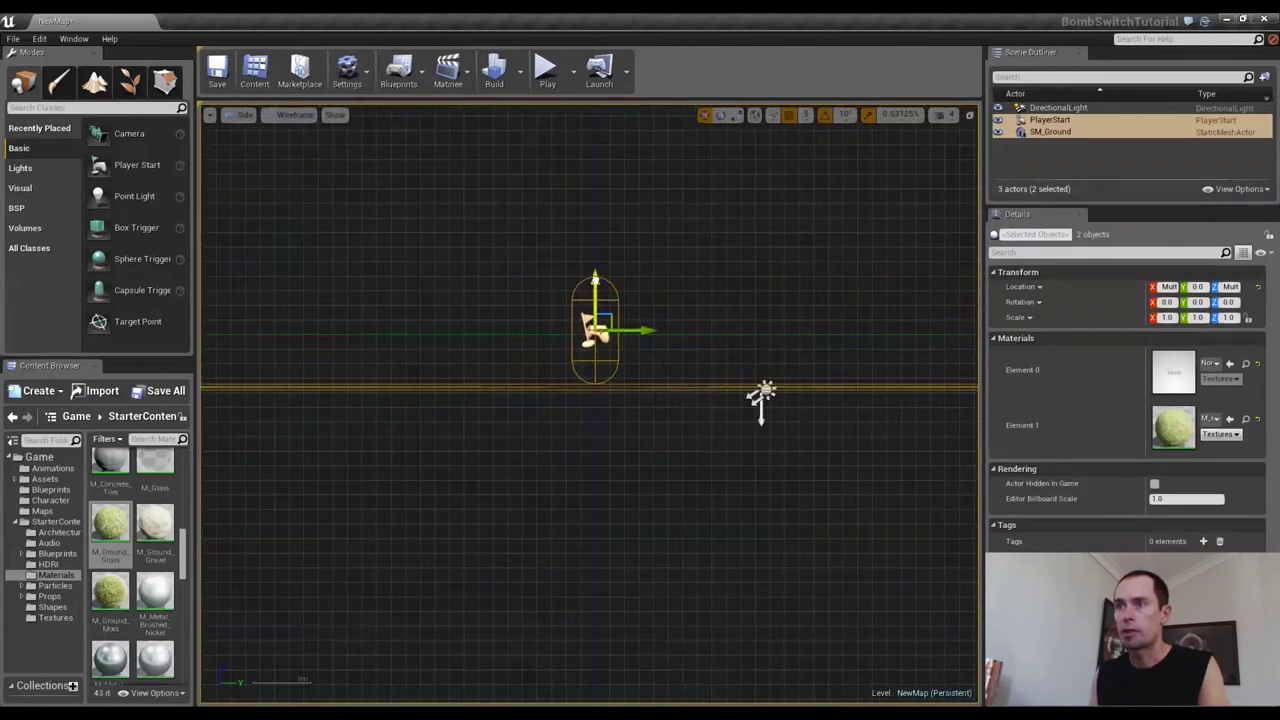
pyautogui.moveTo(585, 282); pyautogui.dragTo(583, 230)
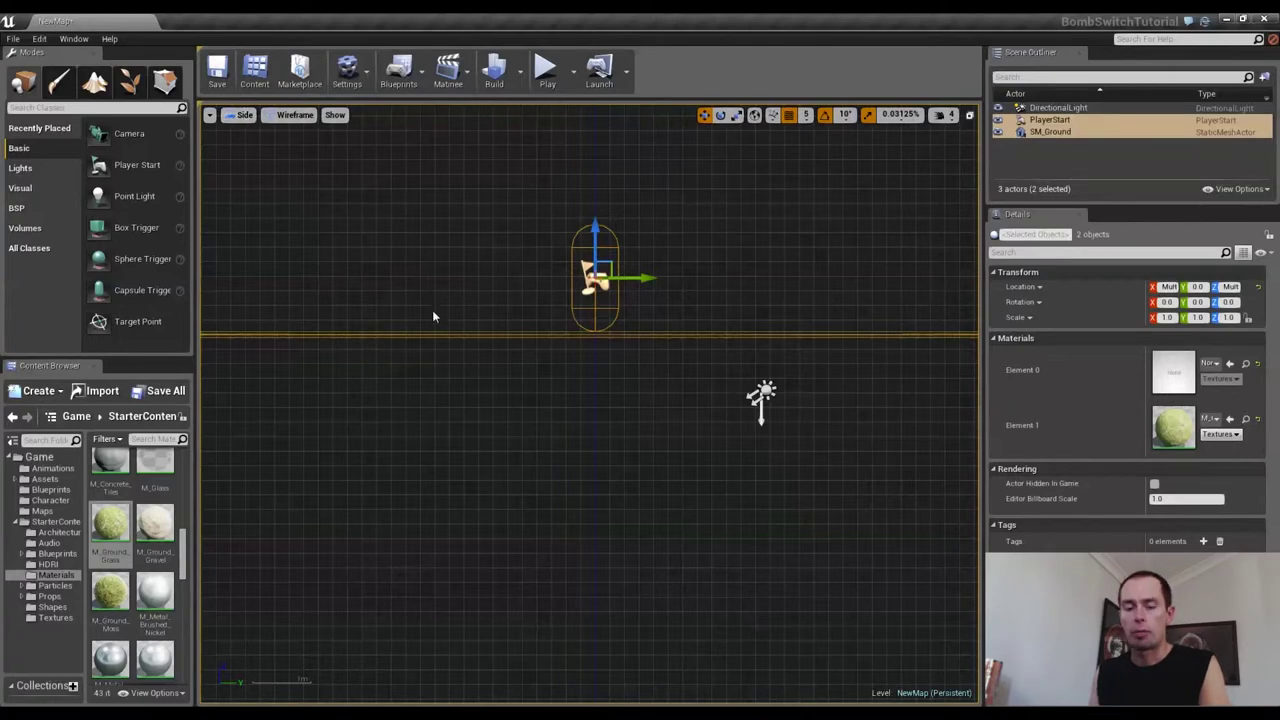
# Return the viewport to Perspective, select only the player start, and frame it with the grass floor
pyautogui.click(240, 114)
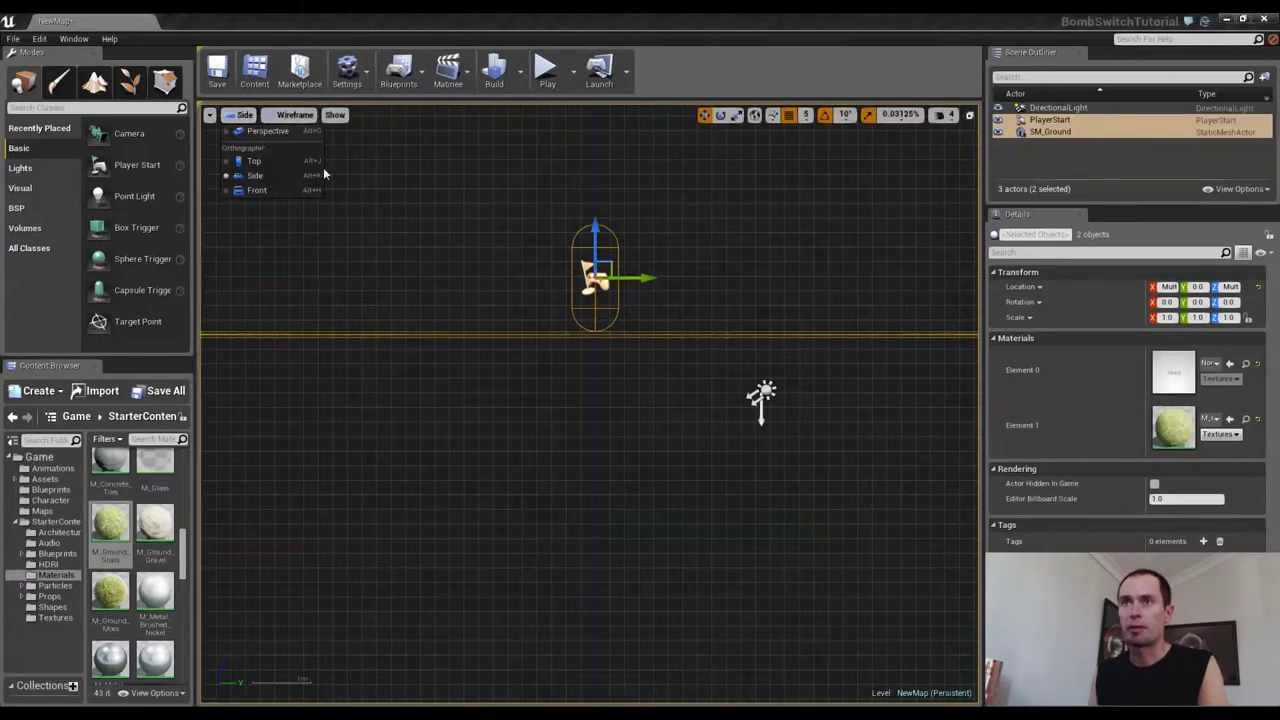
pyautogui.click(265, 131)
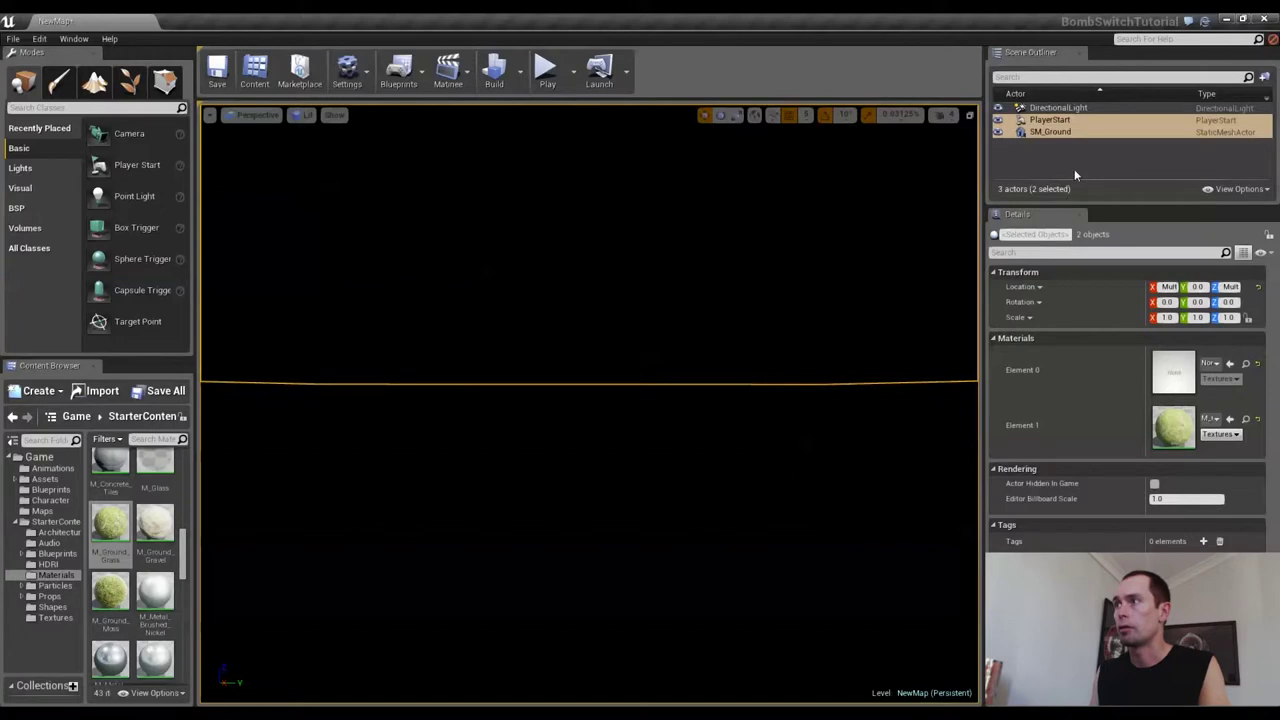
pyautogui.click(1052, 121)
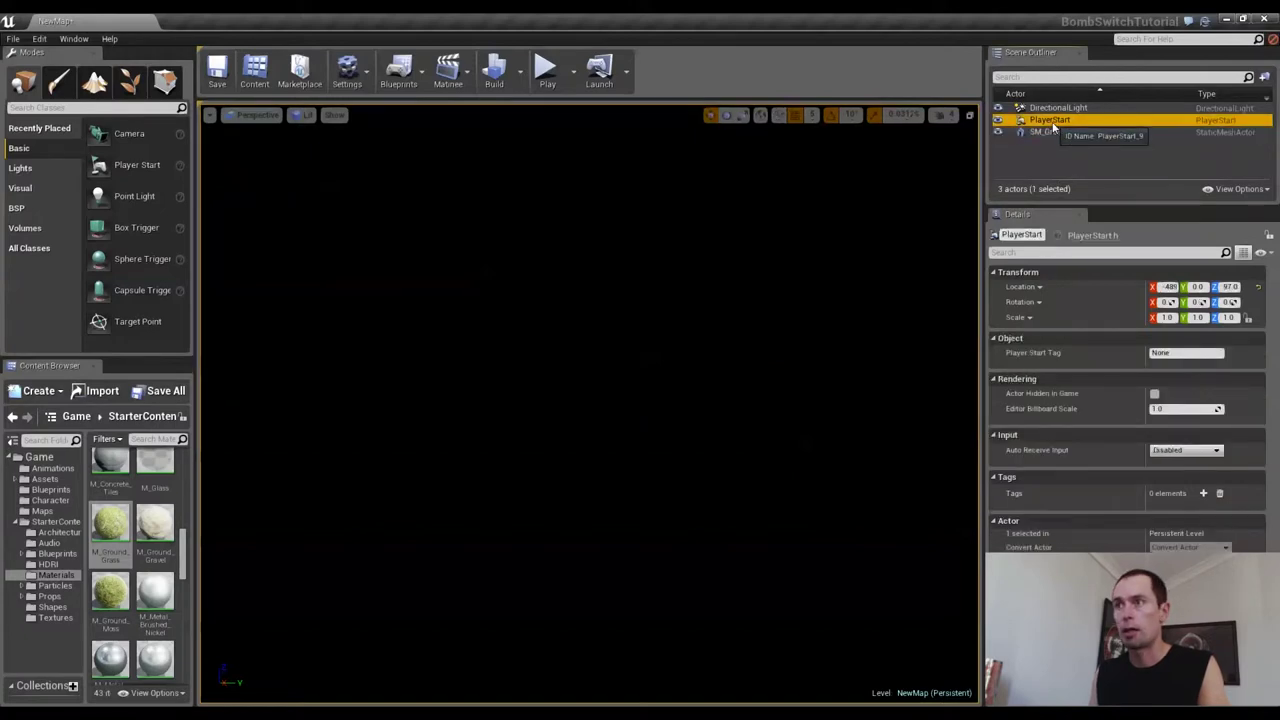
pyautogui.doubleClick(1052, 121)
pyautogui.press('a')
pyautogui.moveTo(382, 439); pyautogui.dragTo(414, 477, button='right')
pyautogui.press('w')
pyautogui.press('e')
pyautogui.press('w')
pyautogui.press('s')
pyautogui.scroll(1, 533, 435)
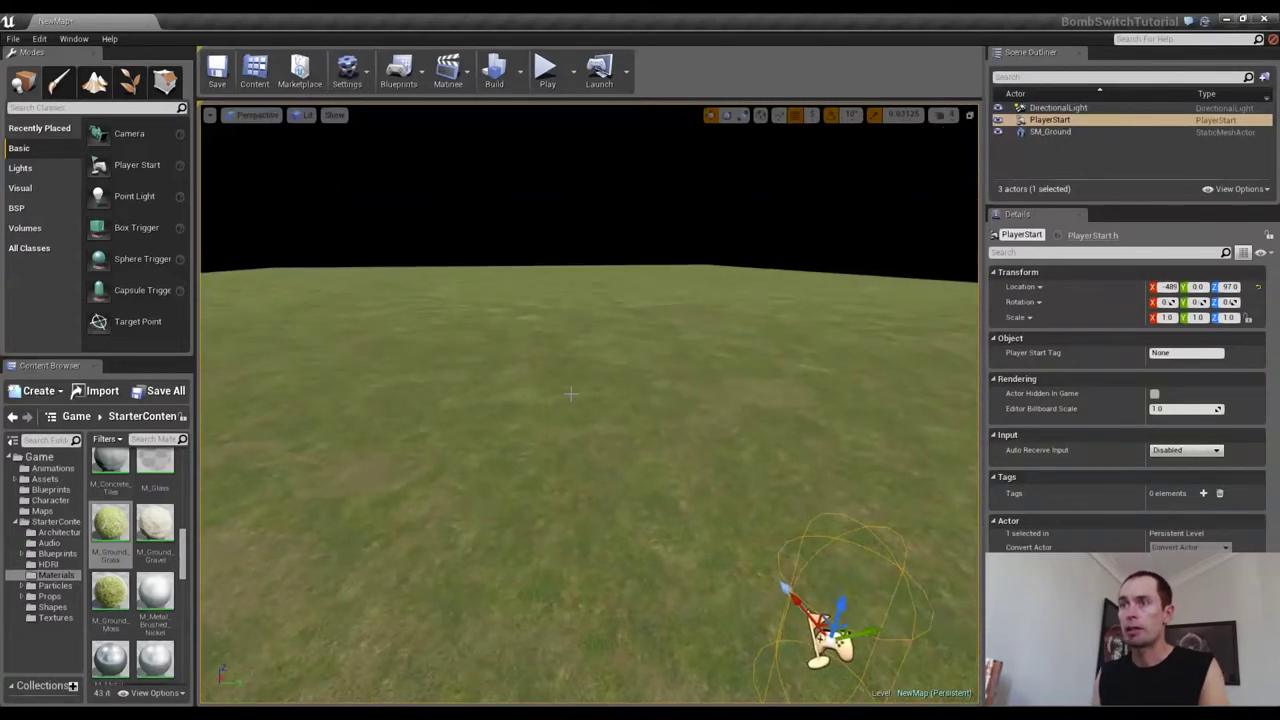
# Open SM_Ground in the static mesh editor and add a box simplified collision to it
pyautogui.click(572, 358)
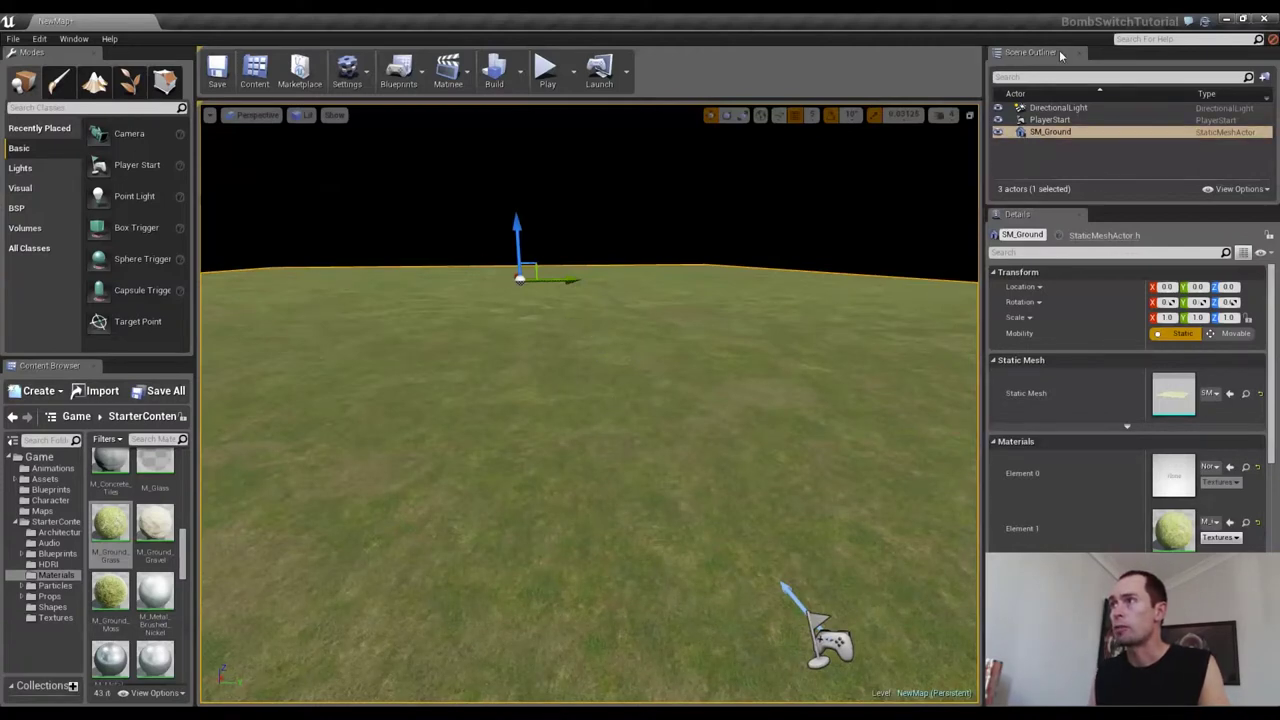
pyautogui.rightClick(1062, 134)
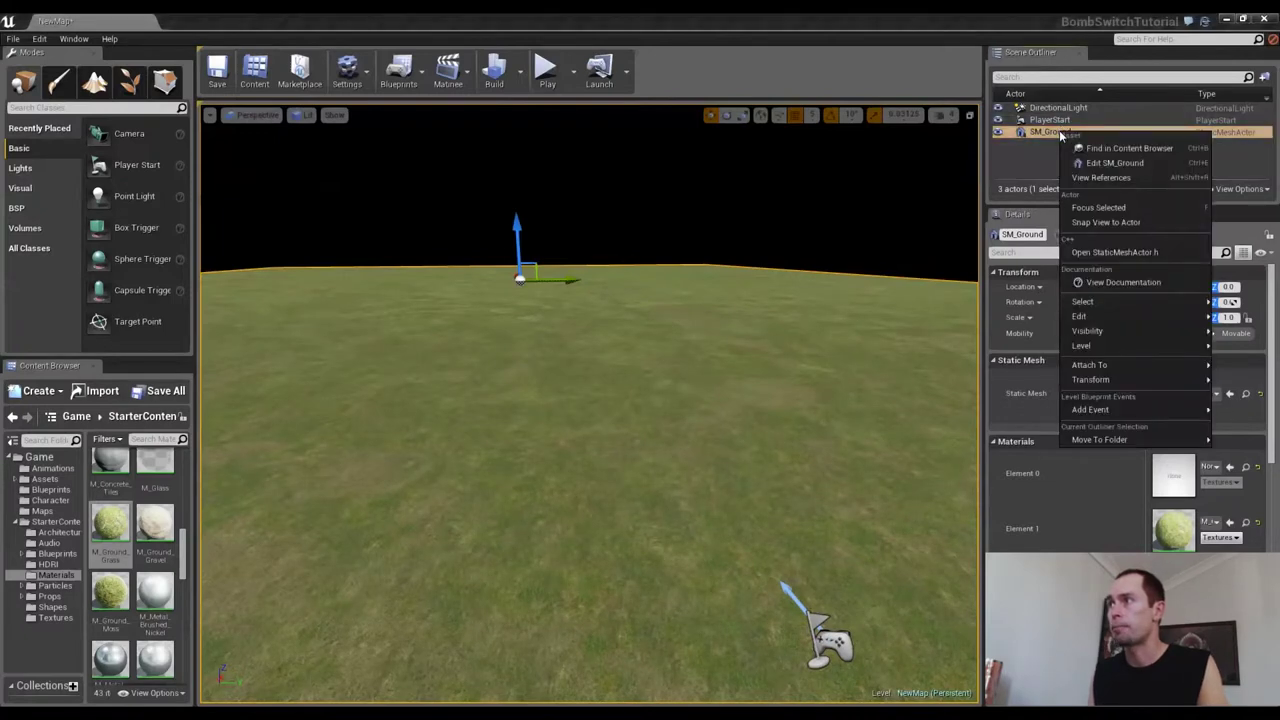
pyautogui.click(1145, 163)
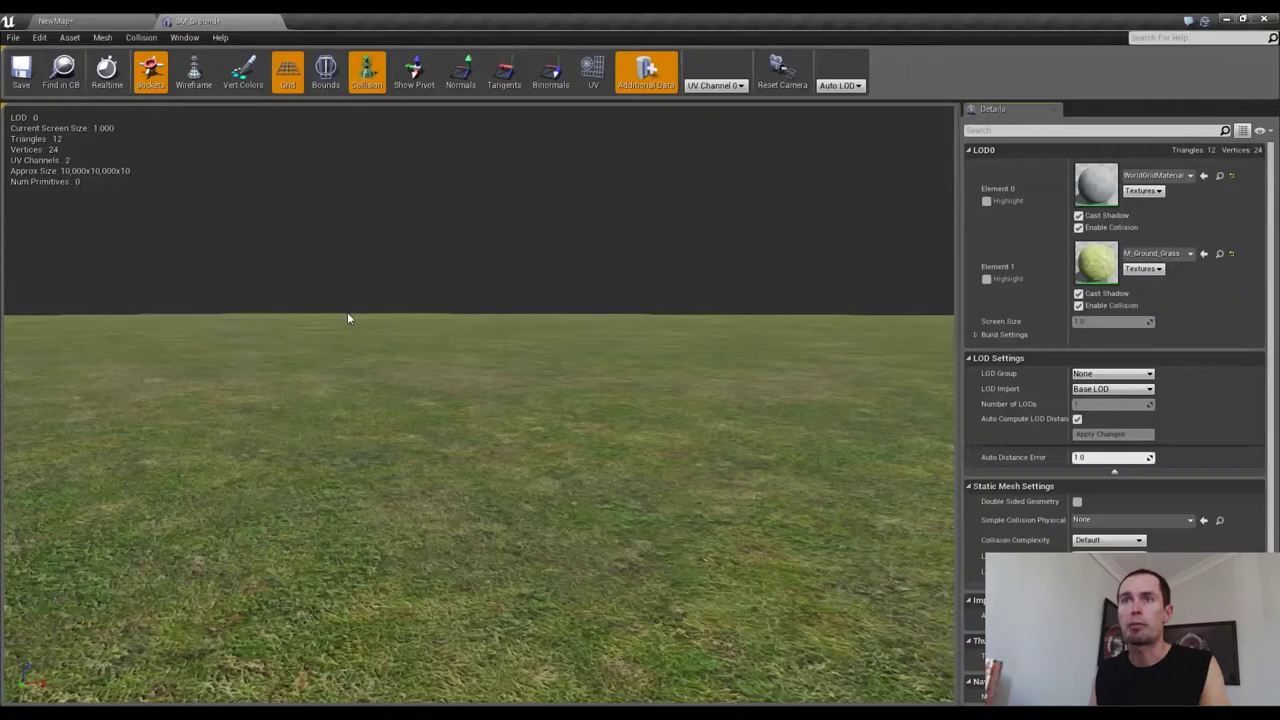
pyautogui.click(145, 37)
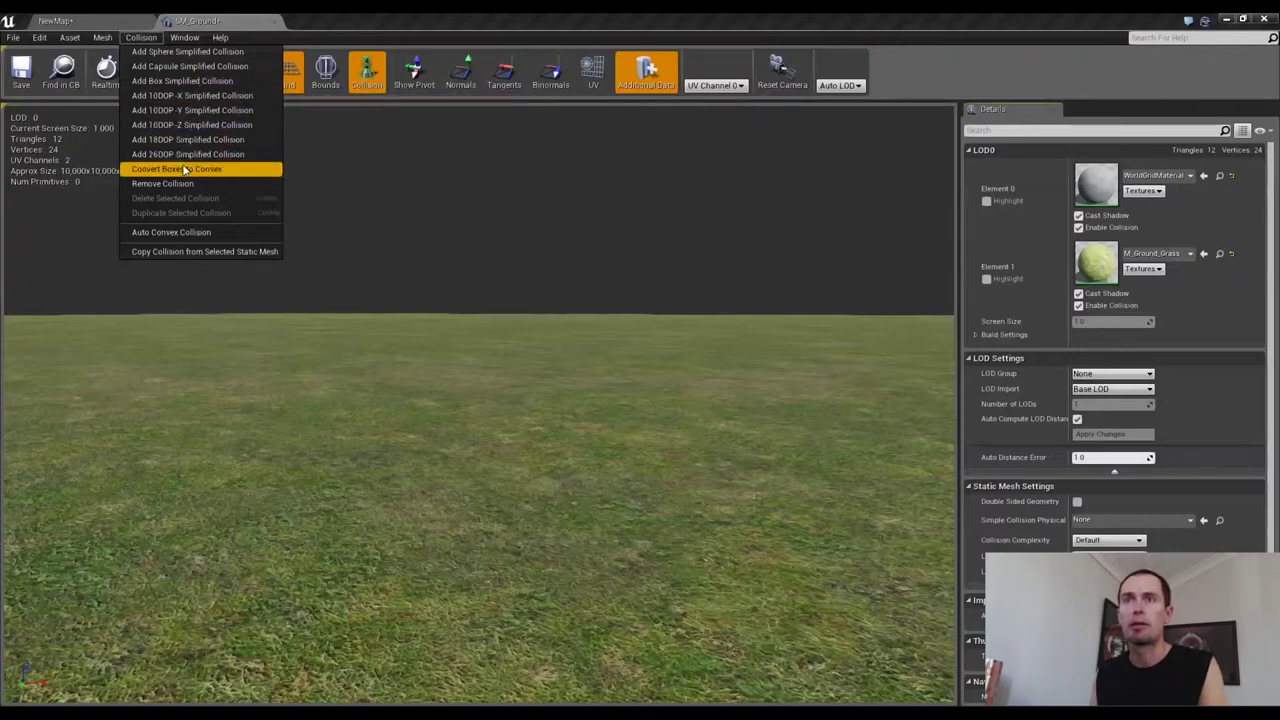
pyautogui.click(187, 81)
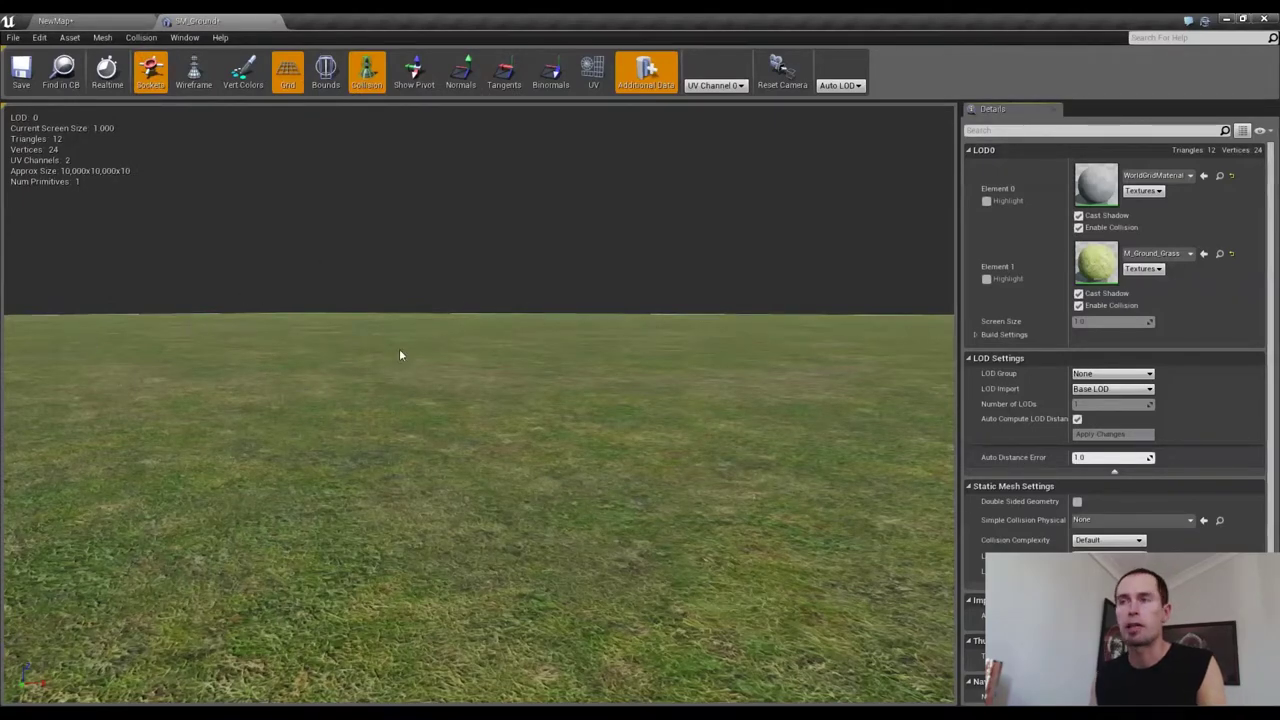
# Inspect the ground mesh's edges, save the SM_Ground asset, and return to the NewMap level
pyautogui.moveTo(399, 355); pyautogui.dragTo(399, 700)
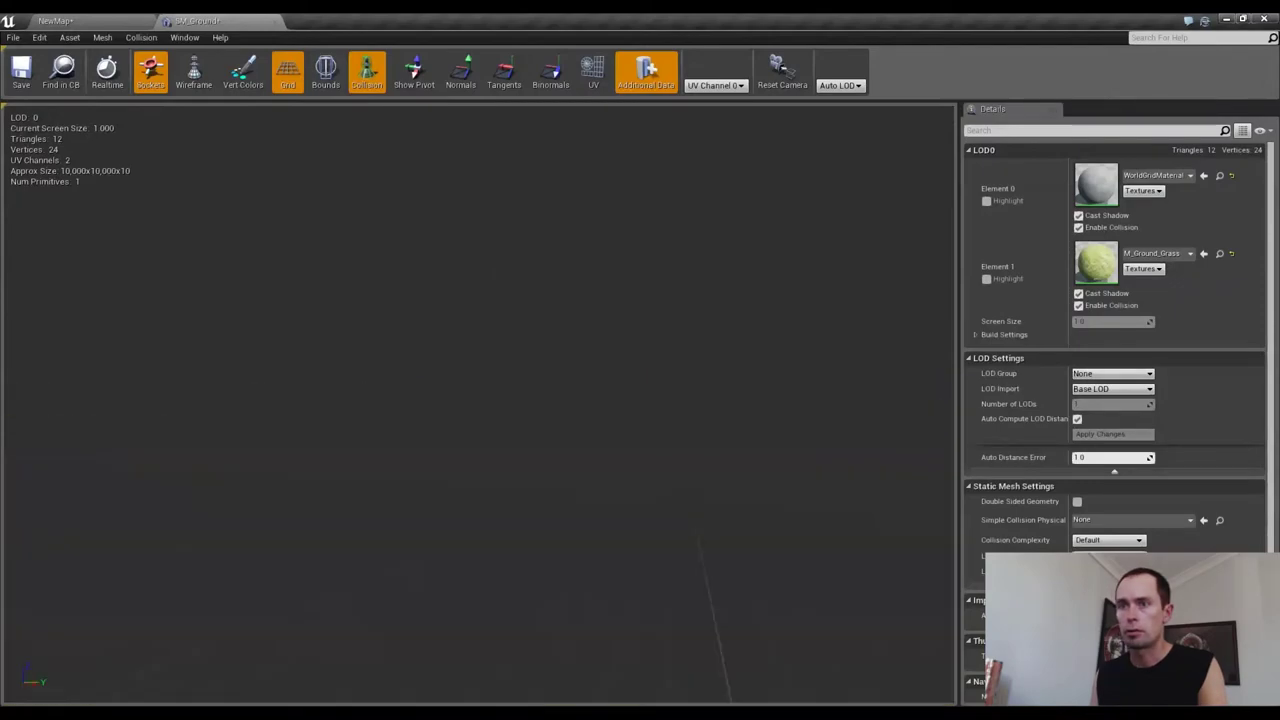
pyautogui.moveTo(399, 500); pyautogui.dragTo(337, 371, button='right')
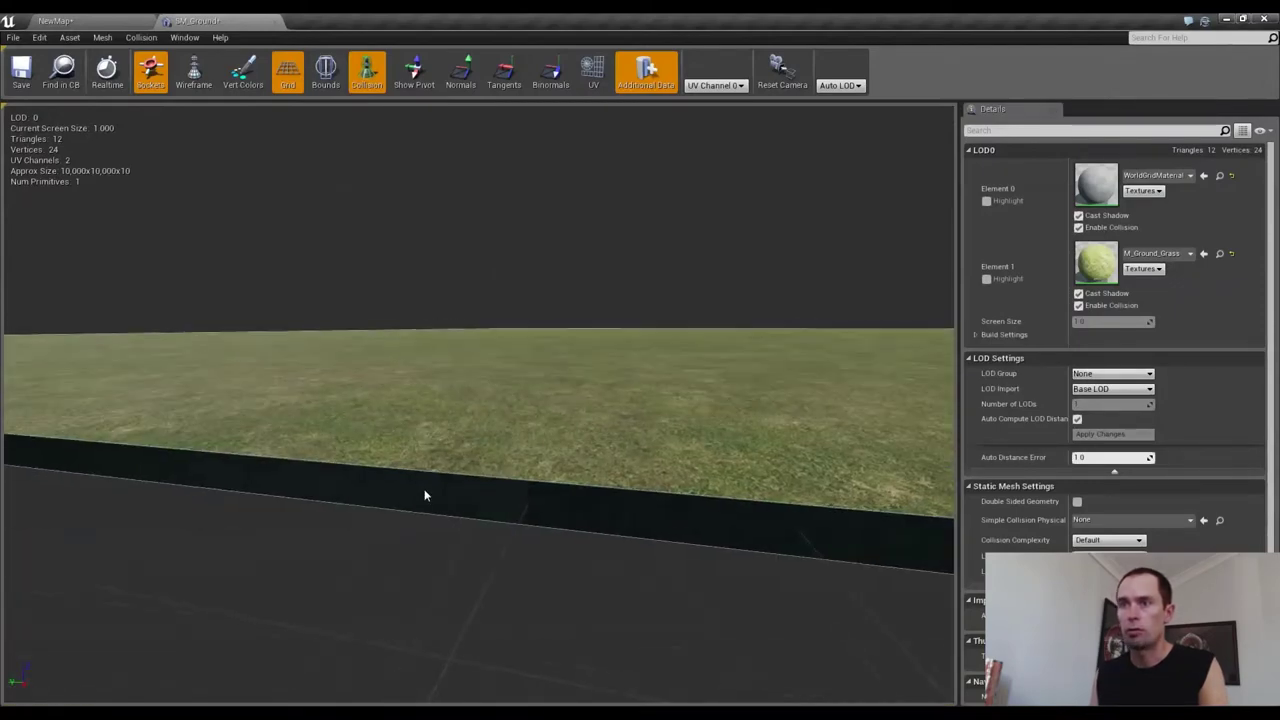
pyautogui.moveTo(309, 499); pyautogui.dragTo(268, 427)
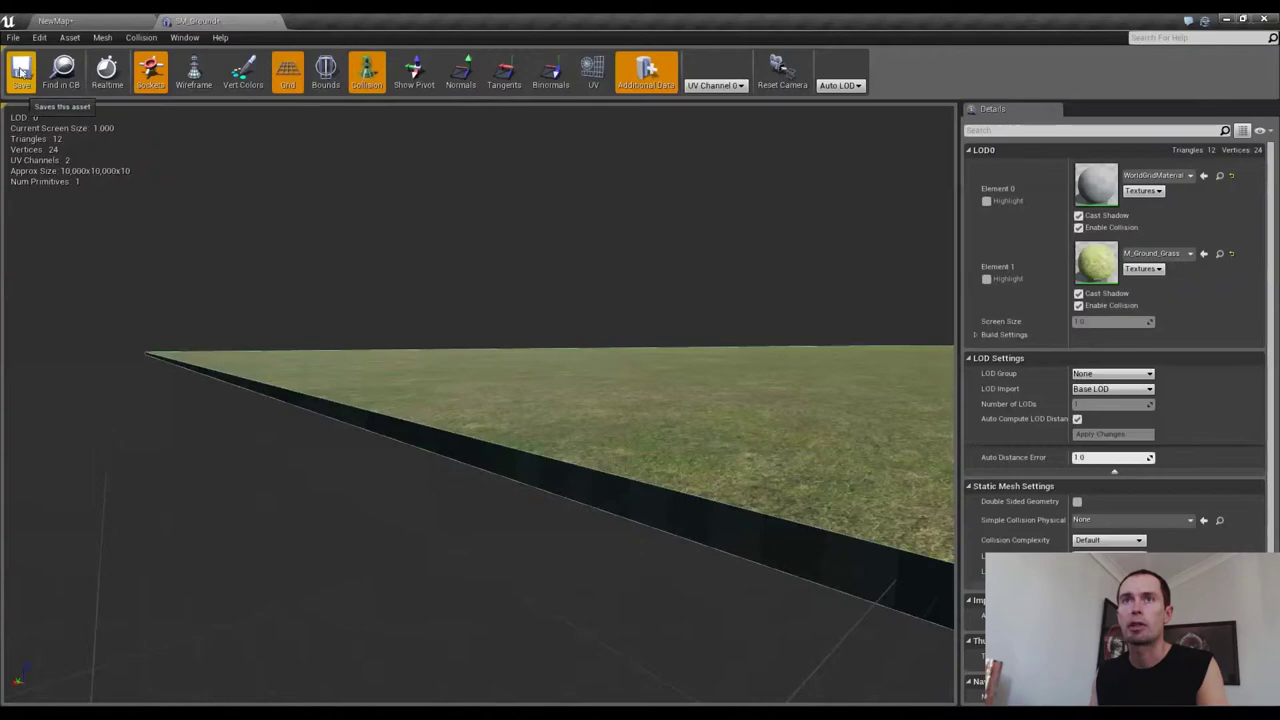
pyautogui.click(78, 20)
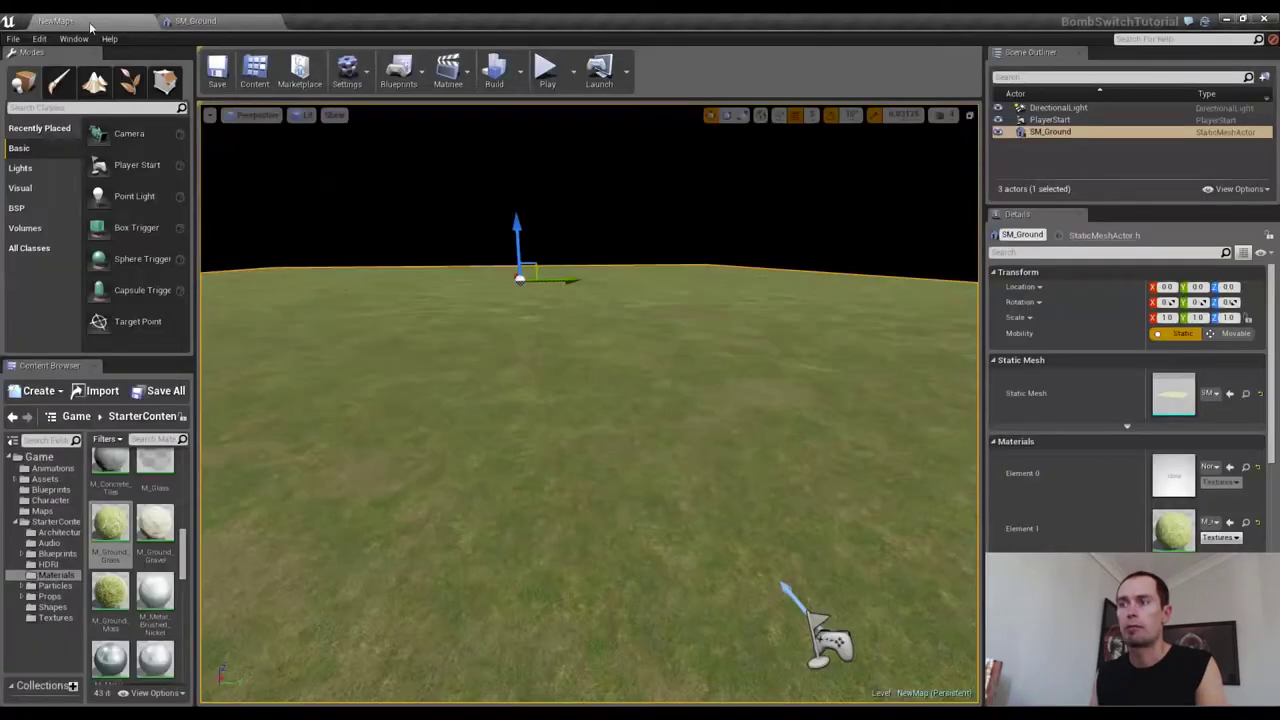
# Play-test the level by running the character across the floor and along its edge, and stop the session
pyautogui.click(545, 77)
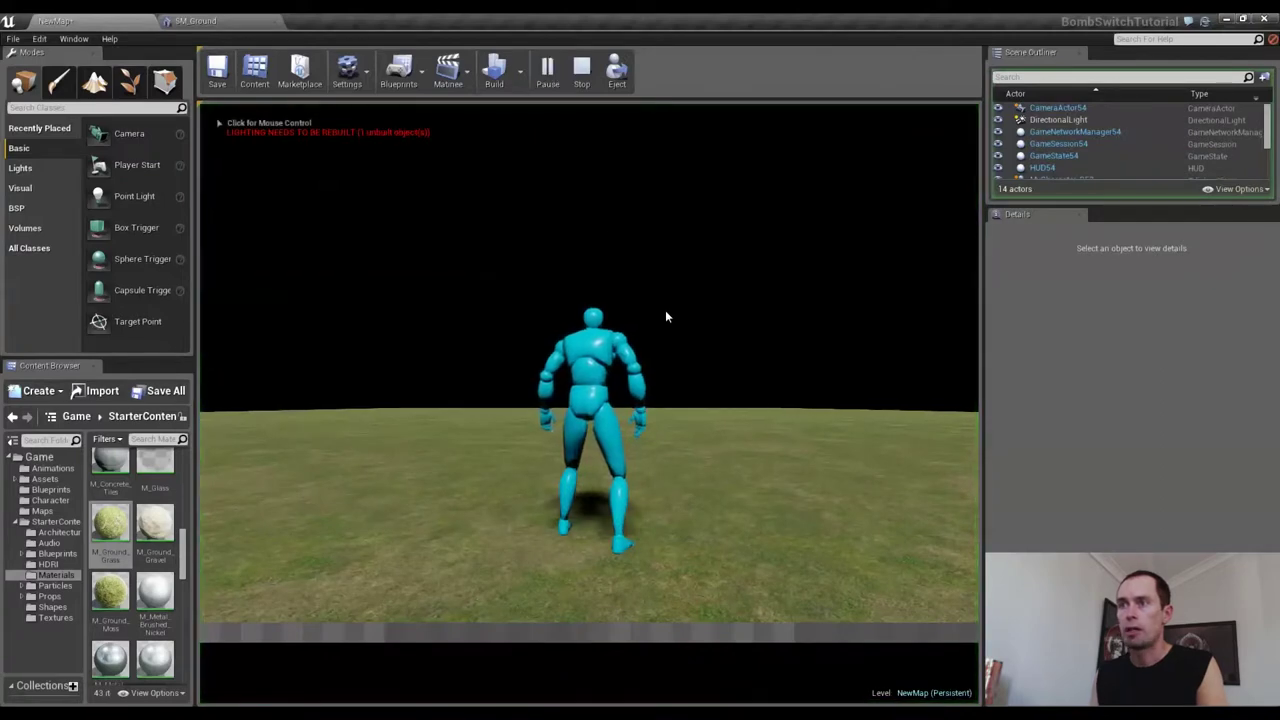
pyautogui.press('w')
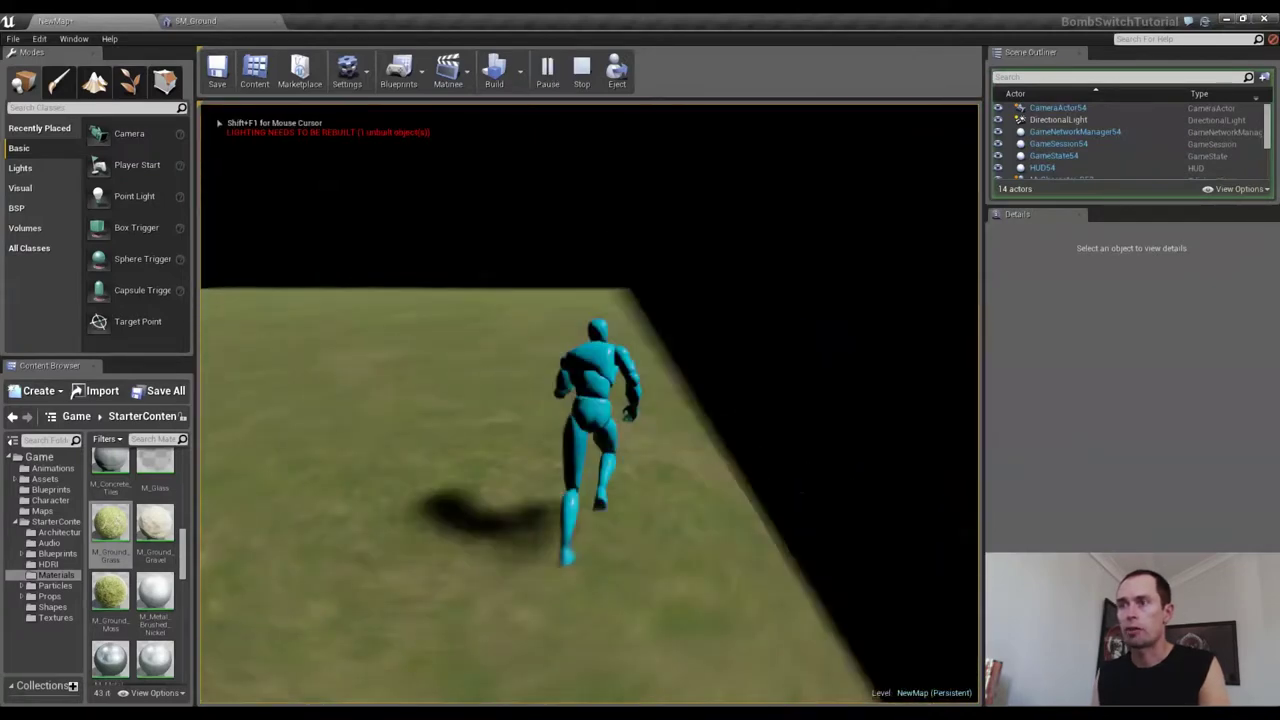
pyautogui.press('a')
pyautogui.press('w')
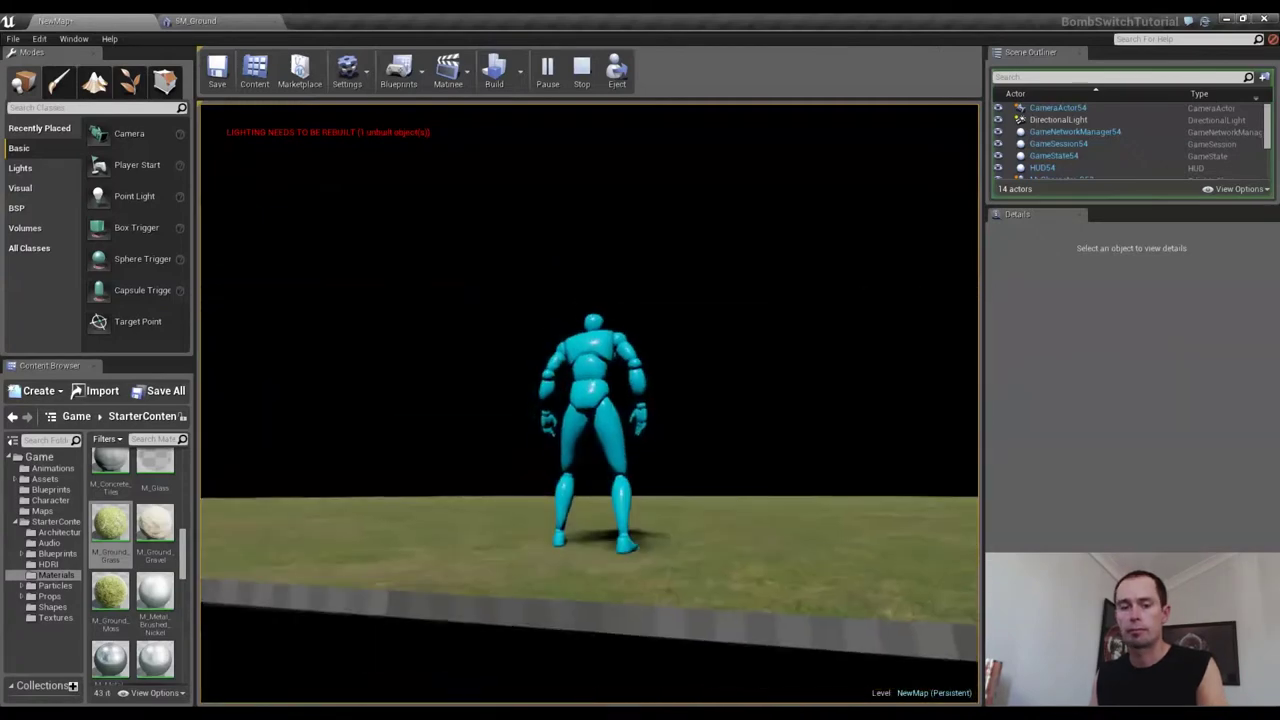
pyautogui.hotkey('shift', 'F1')
pyautogui.press('Escape')
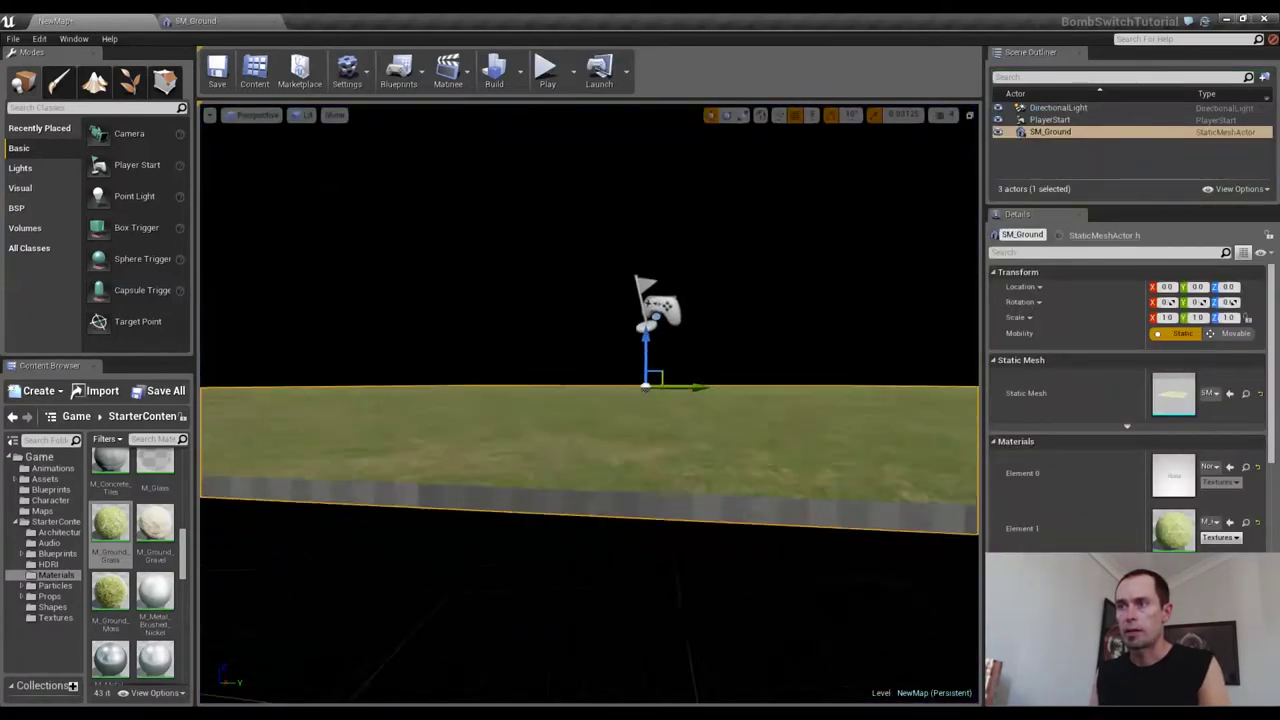
# Add a BSP box brush on the grass floor near the player start
pyautogui.press('w')
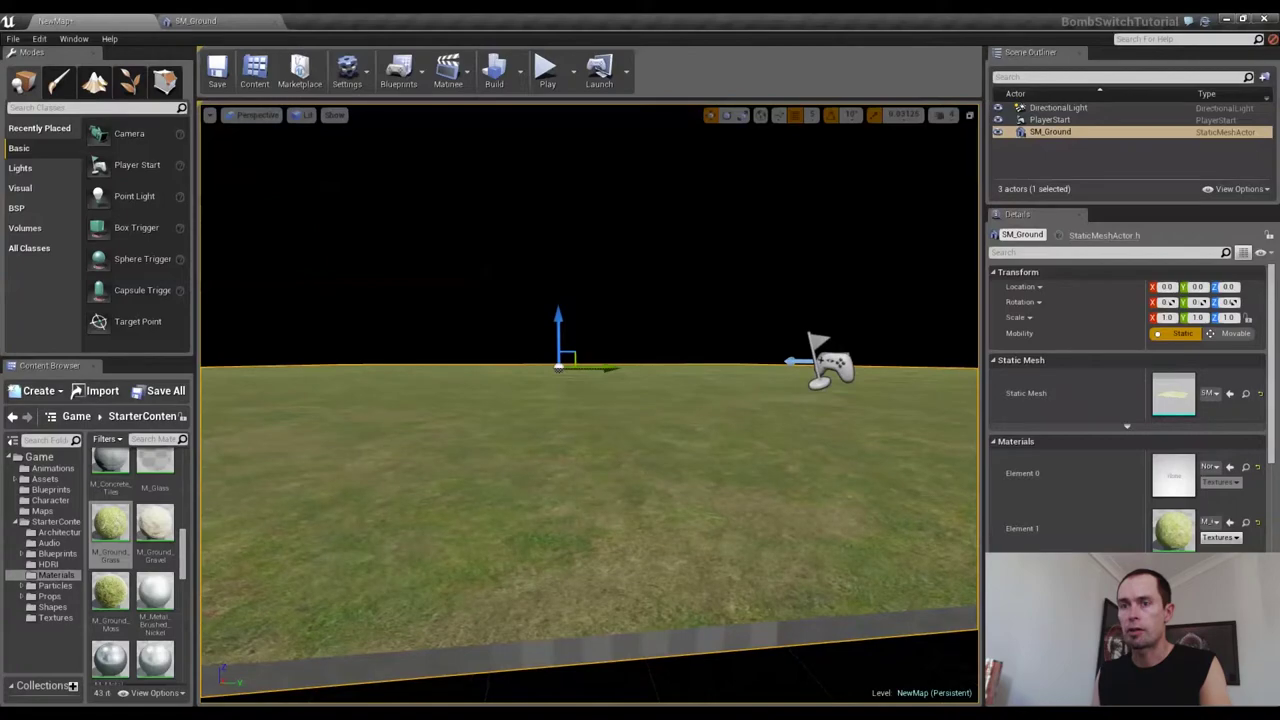
pyautogui.press('w')
pyautogui.press('w')
pyautogui.moveTo(590, 400); pyautogui.dragTo(694, 454, button='right')
pyautogui.press('s')
pyautogui.press('a')
pyautogui.press('s')
pyautogui.moveTo(223, 315); pyautogui.dragTo(335, 303, button='right')
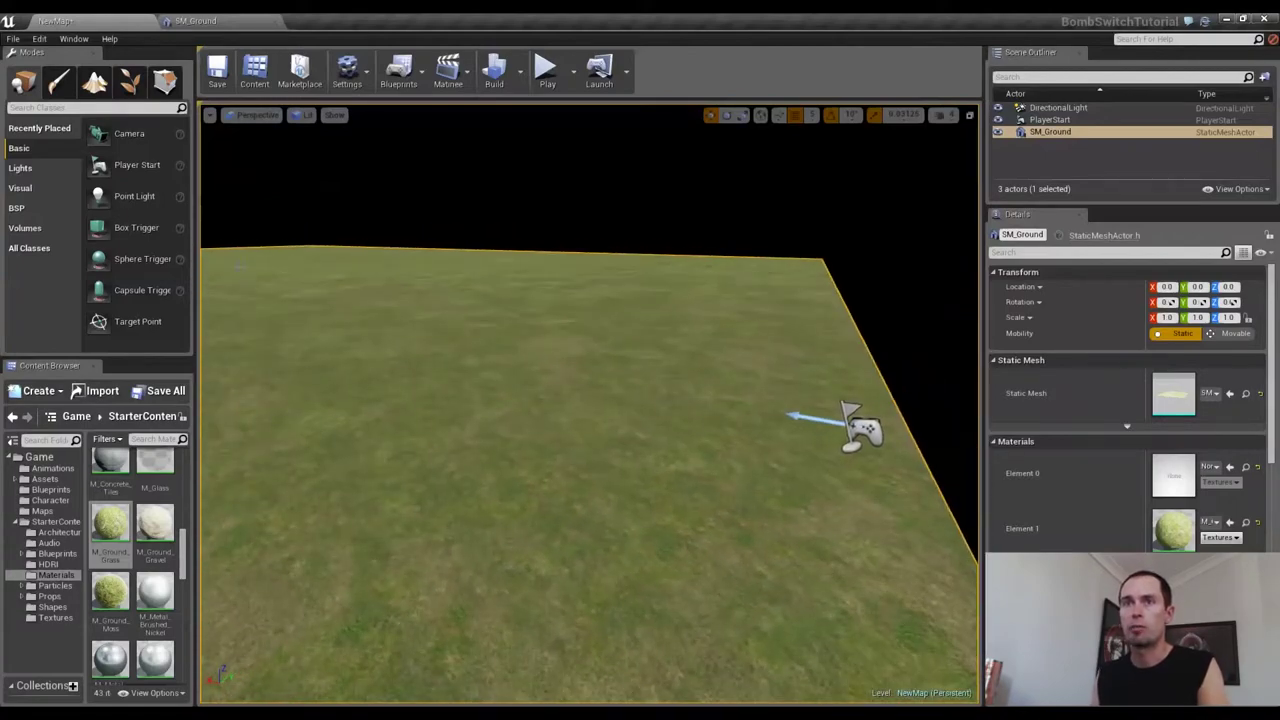
pyautogui.click(52, 208)
pyautogui.moveTo(103, 132); pyautogui.dragTo(643, 441)
pyautogui.moveTo(567, 410); pyautogui.dragTo(569, 408)
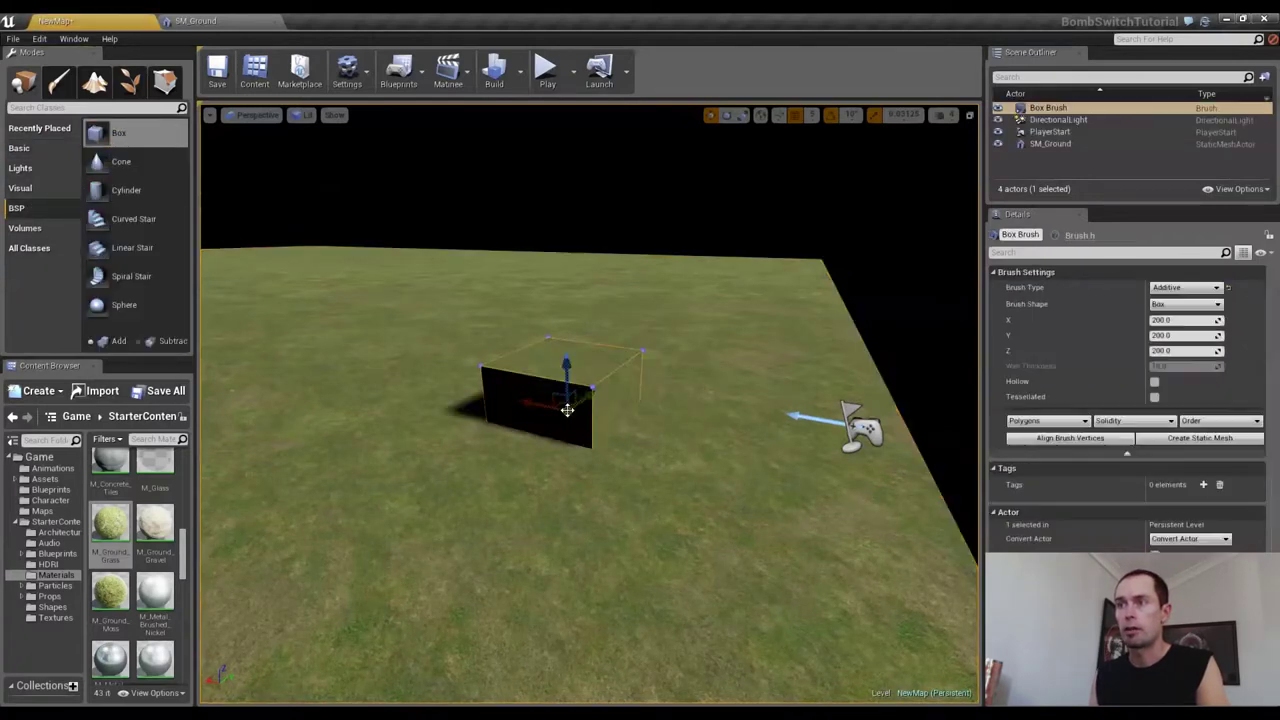
# Raise the box brush vertically so it stands on the grass floor
pyautogui.moveTo(622, 413); pyautogui.dragTo(348, 370, button='right')
pyautogui.moveTo(590, 400)
pyautogui.mouseDown(button='right')
pyautogui.moveTo(540, 398)
pyautogui.moveTo(420, 510)
pyautogui.moveTo(380, 465)
pyautogui.moveTo(480, 445)
pyautogui.moveTo(331, 421)
pyautogui.mouseUp(button='right')
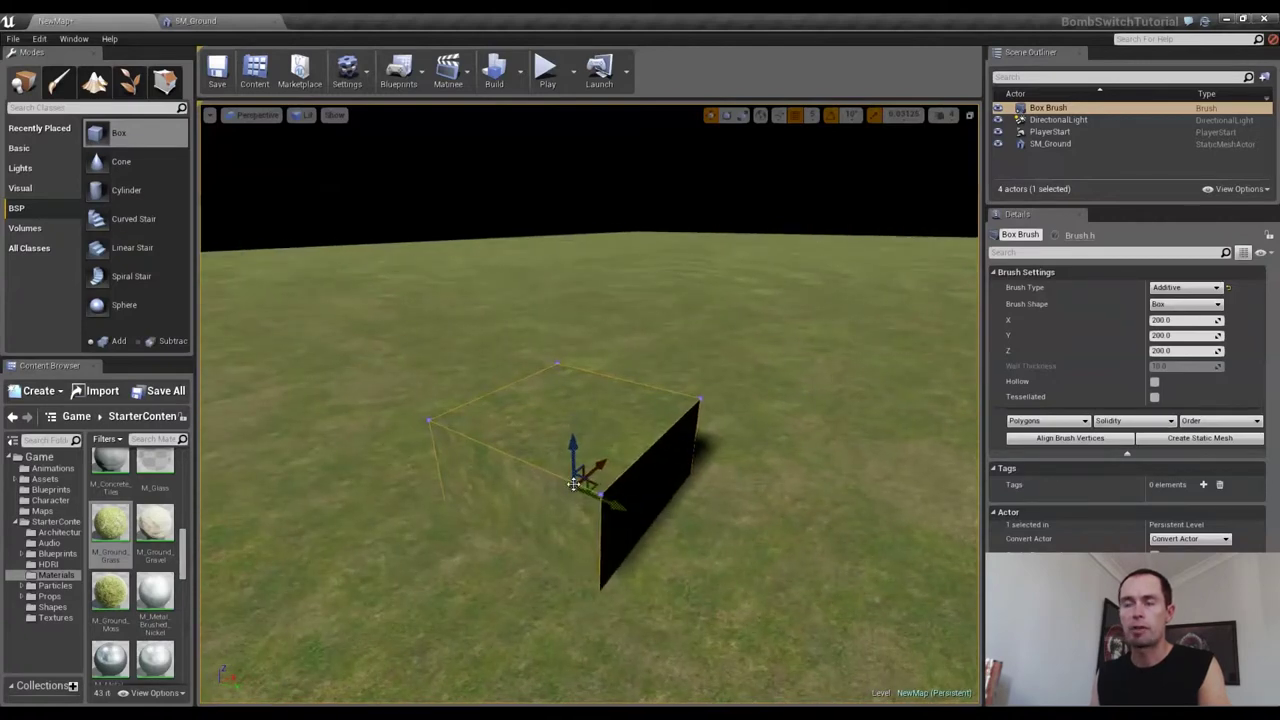
pyautogui.moveTo(577, 434)
pyautogui.mouseDown()
pyautogui.moveTo(571, 333)
pyautogui.moveTo(585, 357)
pyautogui.mouseUp()
pyautogui.moveTo(585, 357)
pyautogui.mouseDown(button='right')
pyautogui.moveTo(660, 350)
pyautogui.moveTo(720, 325)
pyautogui.moveTo(800, 340)
pyautogui.mouseUp(button='right')
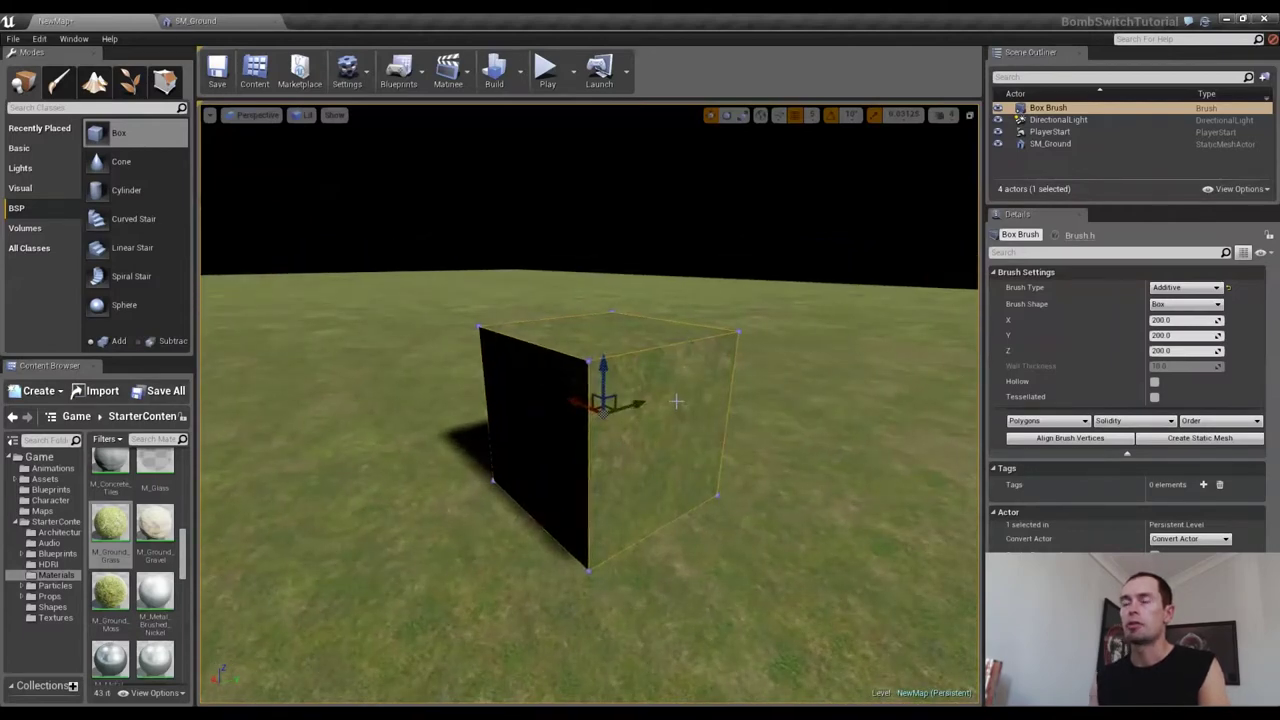
# Apply the M_Rock_Marble_Polished material to one side face of the box brush, and delete the brush
pyautogui.keyDown('alt'); pyautogui.moveTo(656, 425); pyautogui.dragTo(656, 423); pyautogui.keyUp('alt')
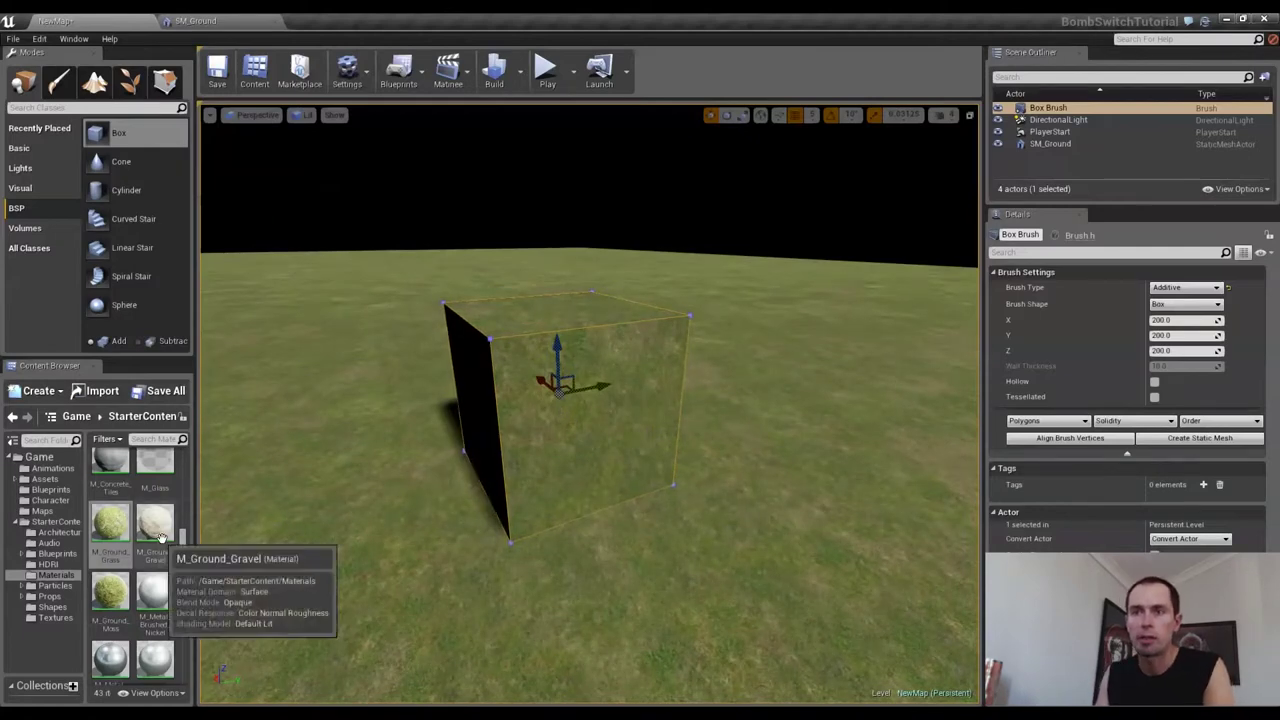
pyautogui.moveTo(183, 545)
pyautogui.mouseDown()
pyautogui.moveTo(182, 492)
pyautogui.moveTo(177, 527)
pyautogui.mouseUp()
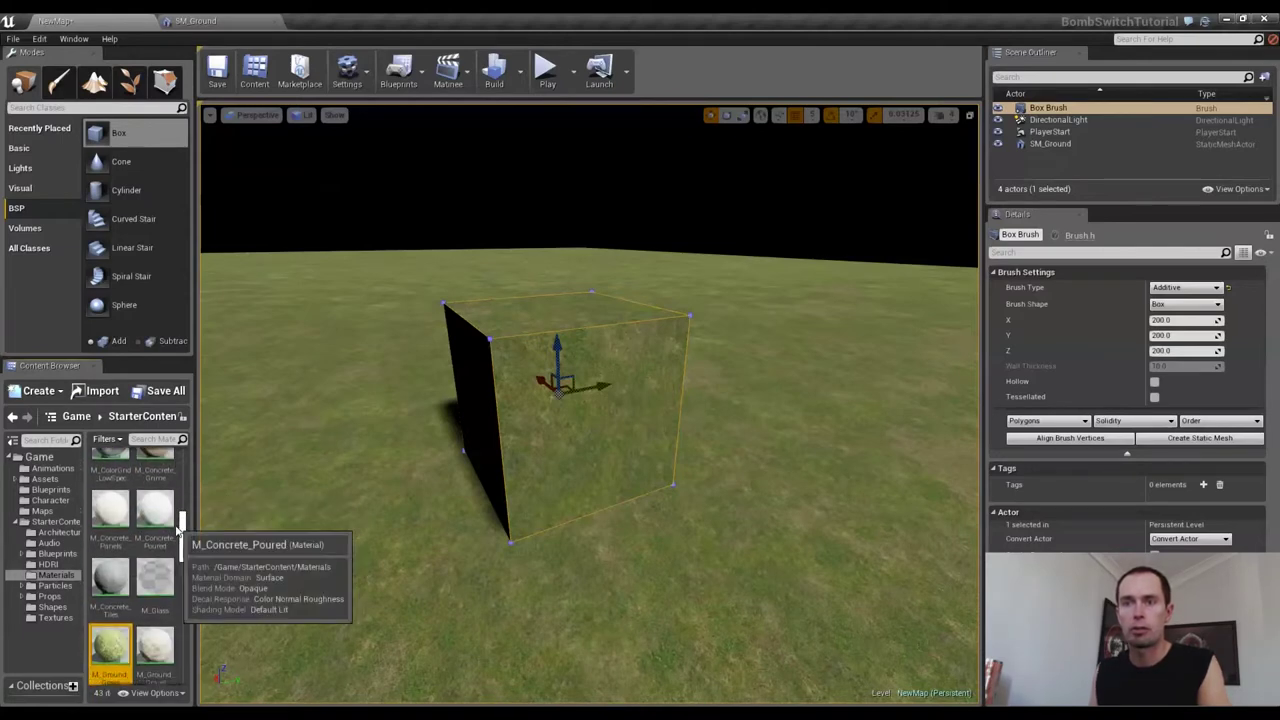
pyautogui.moveTo(177, 527)
pyautogui.mouseDown()
pyautogui.moveTo(178, 585)
pyautogui.moveTo(600, 430)
pyautogui.moveTo(577, 434)
pyautogui.moveTo(588, 461)
pyautogui.mouseUp()
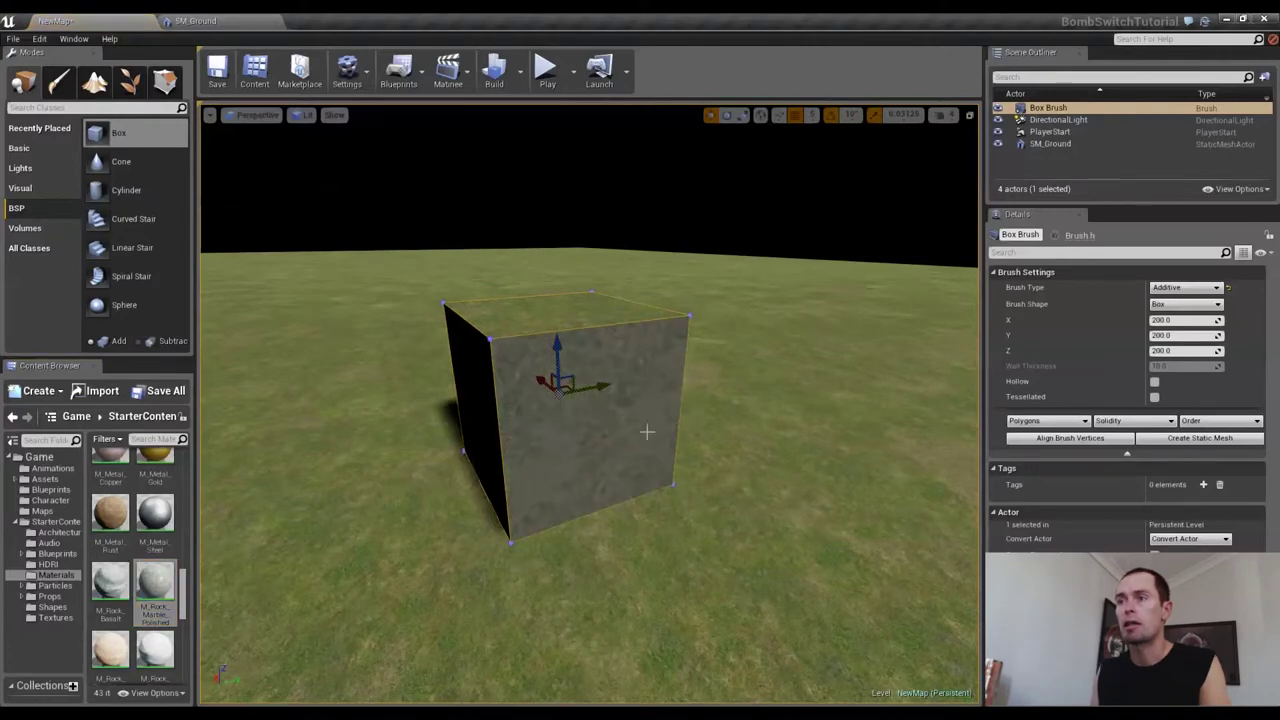
pyautogui.press('d')
pyautogui.moveTo(648, 432); pyautogui.dragTo(420, 436, button='right')
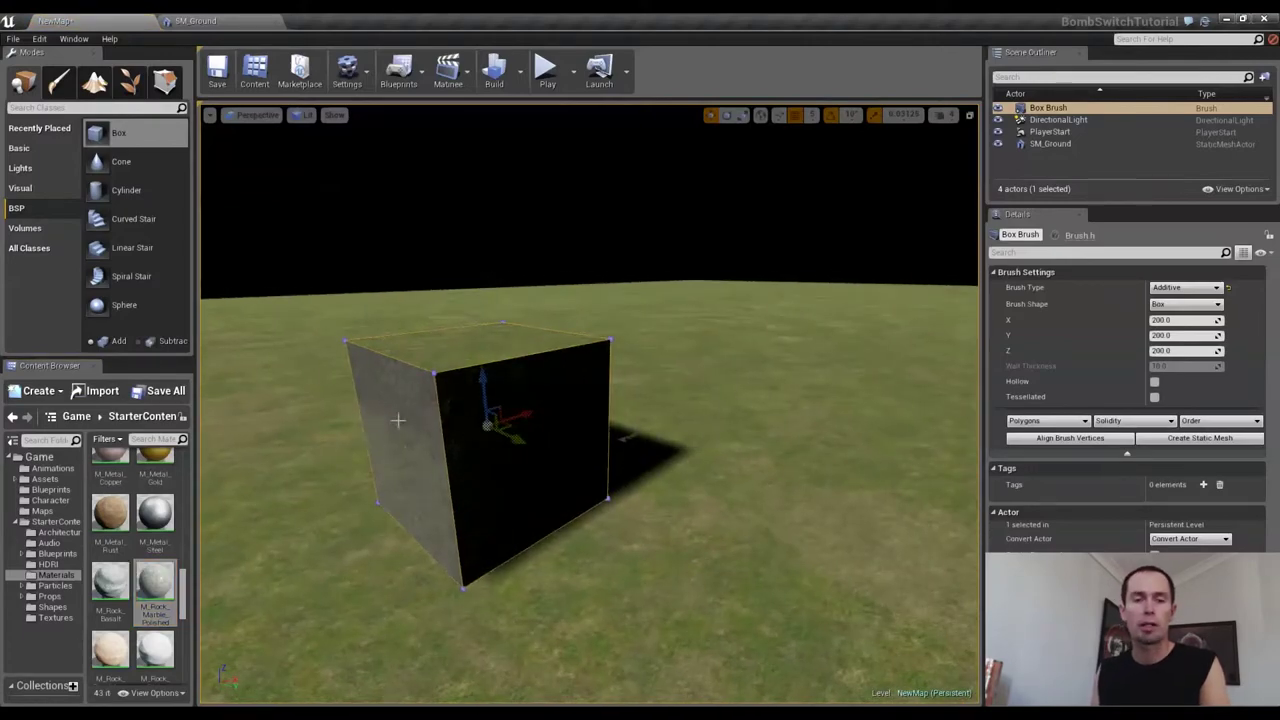
pyautogui.click(529, 378)
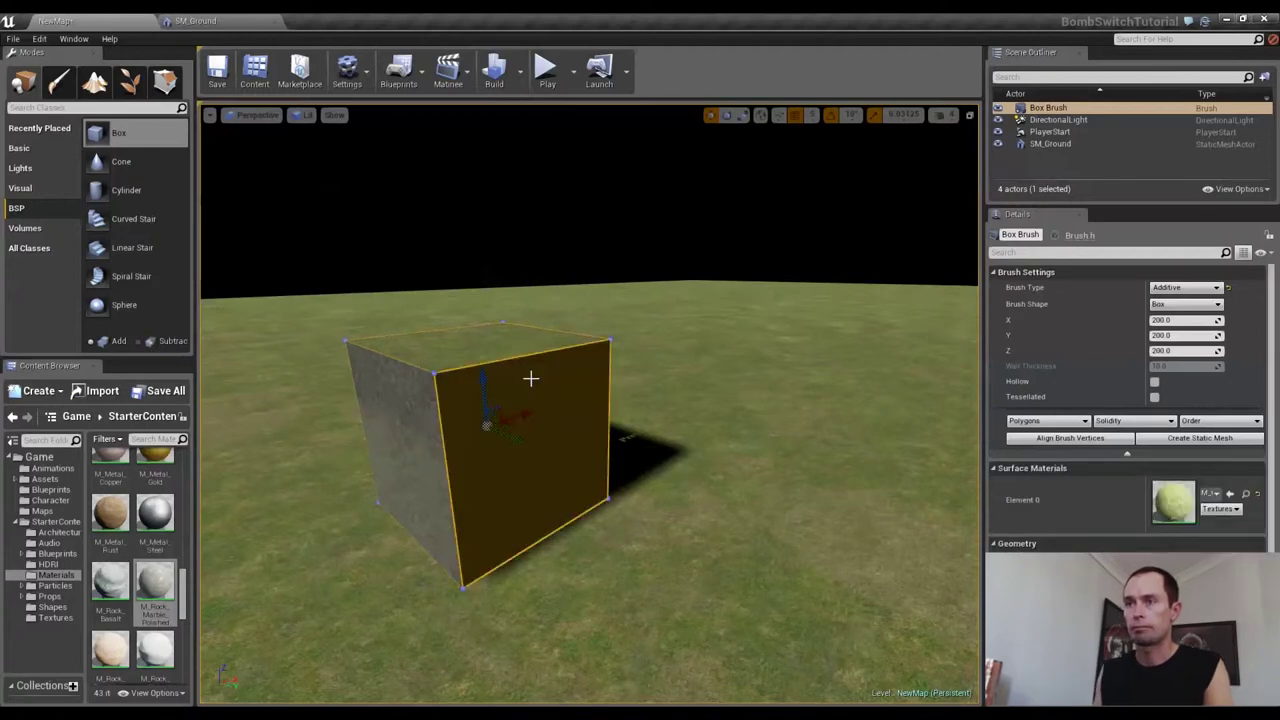
pyautogui.press('Delete')
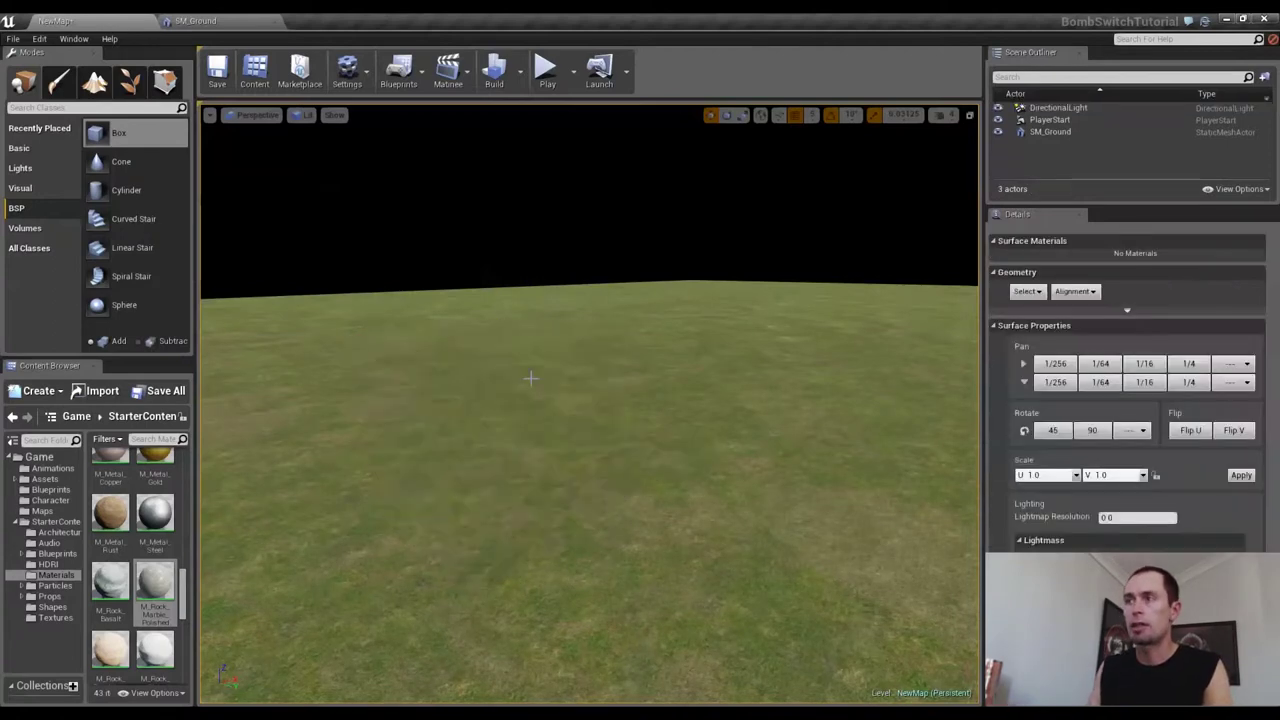
# Place a new BSP box brush on the grass with M_Rock_Marble_Polished as its material, and raise it to stand on the floor
pyautogui.moveTo(115, 133)
pyautogui.mouseDown()
pyautogui.moveTo(491, 503)
pyautogui.moveTo(528, 516)
pyautogui.mouseUp()
pyautogui.press('a')
pyautogui.moveTo(569, 531)
pyautogui.mouseDown(button='right')
pyautogui.moveTo(620, 515)
pyautogui.moveTo(680, 546)
pyautogui.moveTo(740, 524)
pyautogui.moveTo(790, 552)
pyautogui.moveTo(543, 533)
pyautogui.mouseUp(button='right')
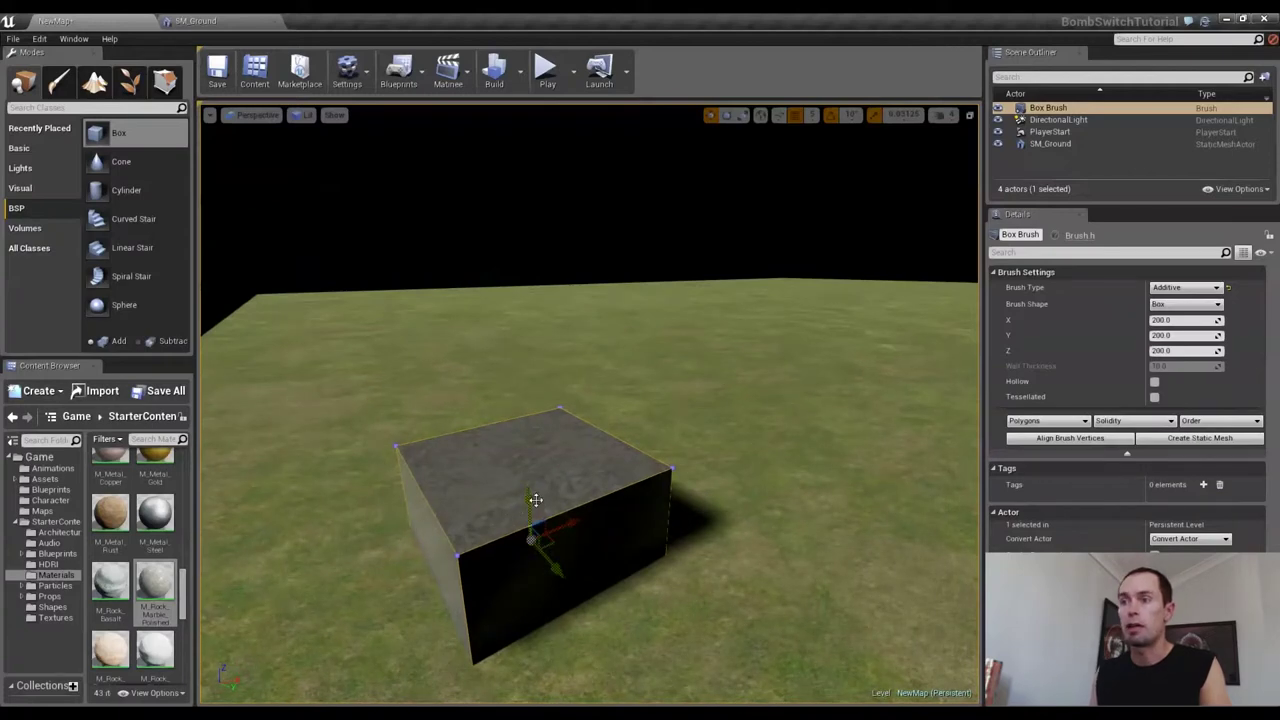
pyautogui.moveTo(530, 500); pyautogui.dragTo(514, 411)
# Scale the box brush wider along the X and Y axes to form a broad block
pyautogui.moveTo(514, 411); pyautogui.dragTo(940, 411, button='right')
pyautogui.press('a')
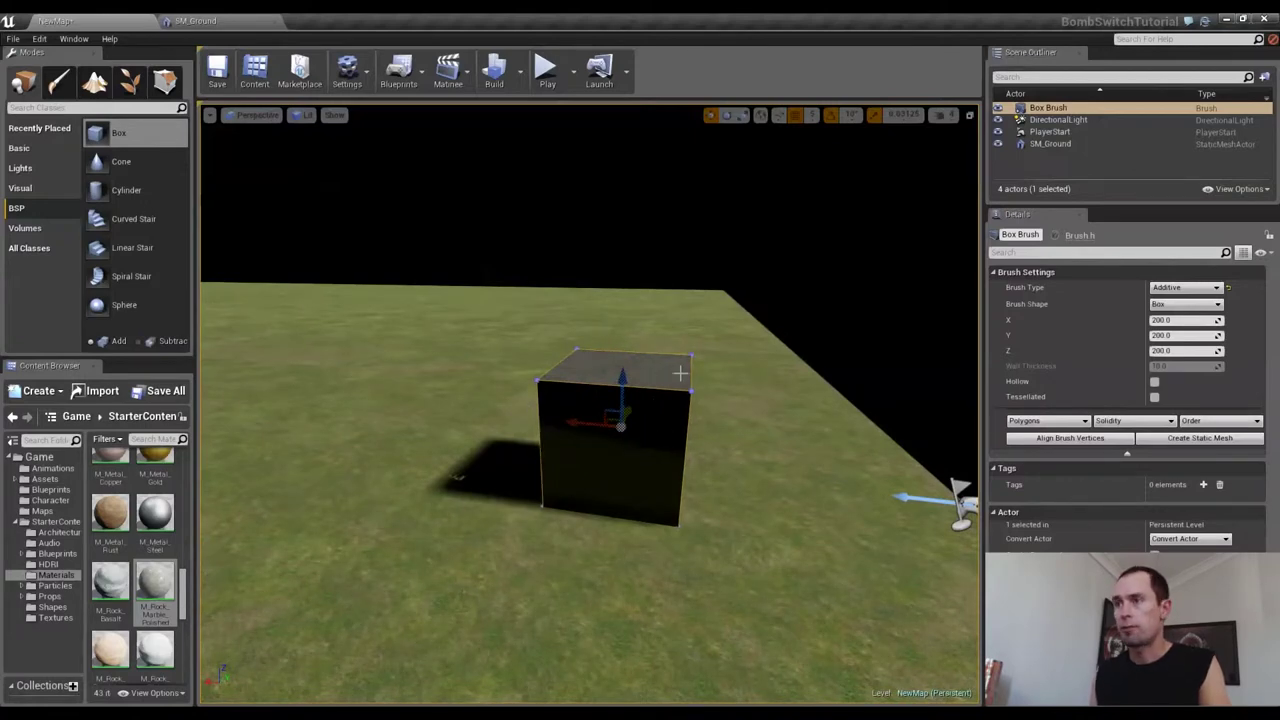
pyautogui.press('a')
pyautogui.moveTo(782, 485); pyautogui.dragTo(860, 512, button='right')
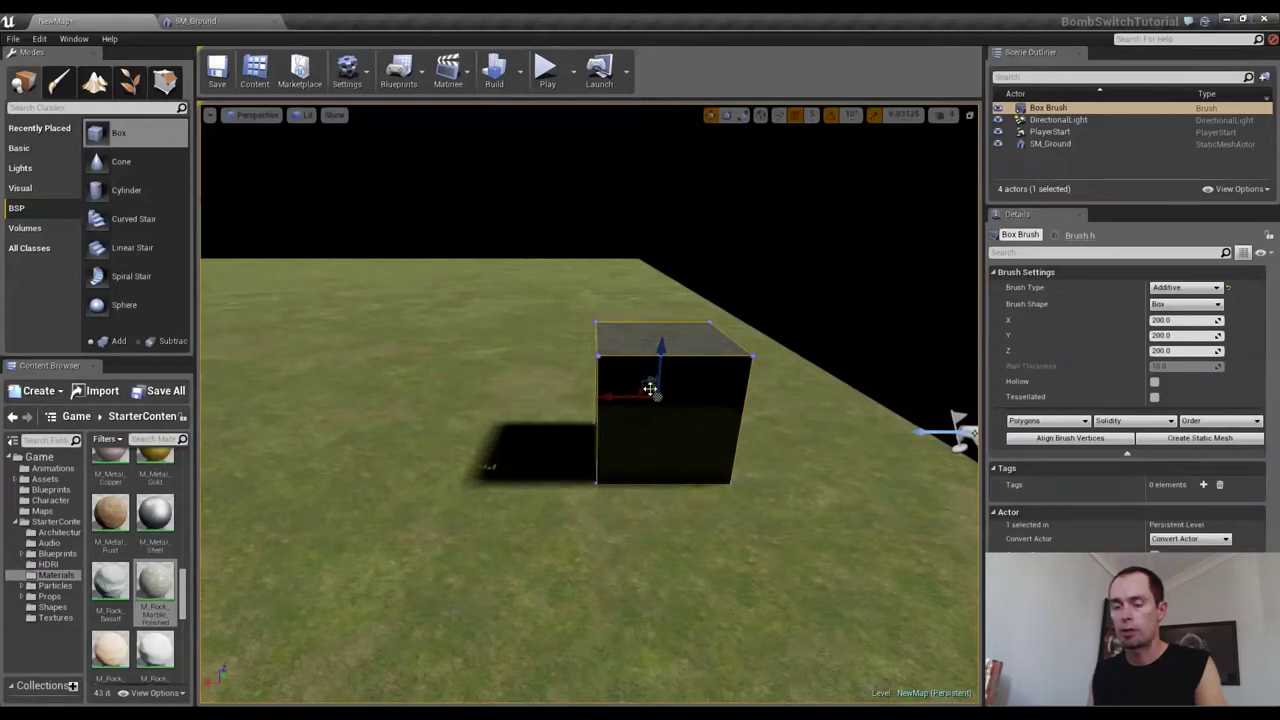
pyautogui.press('r')
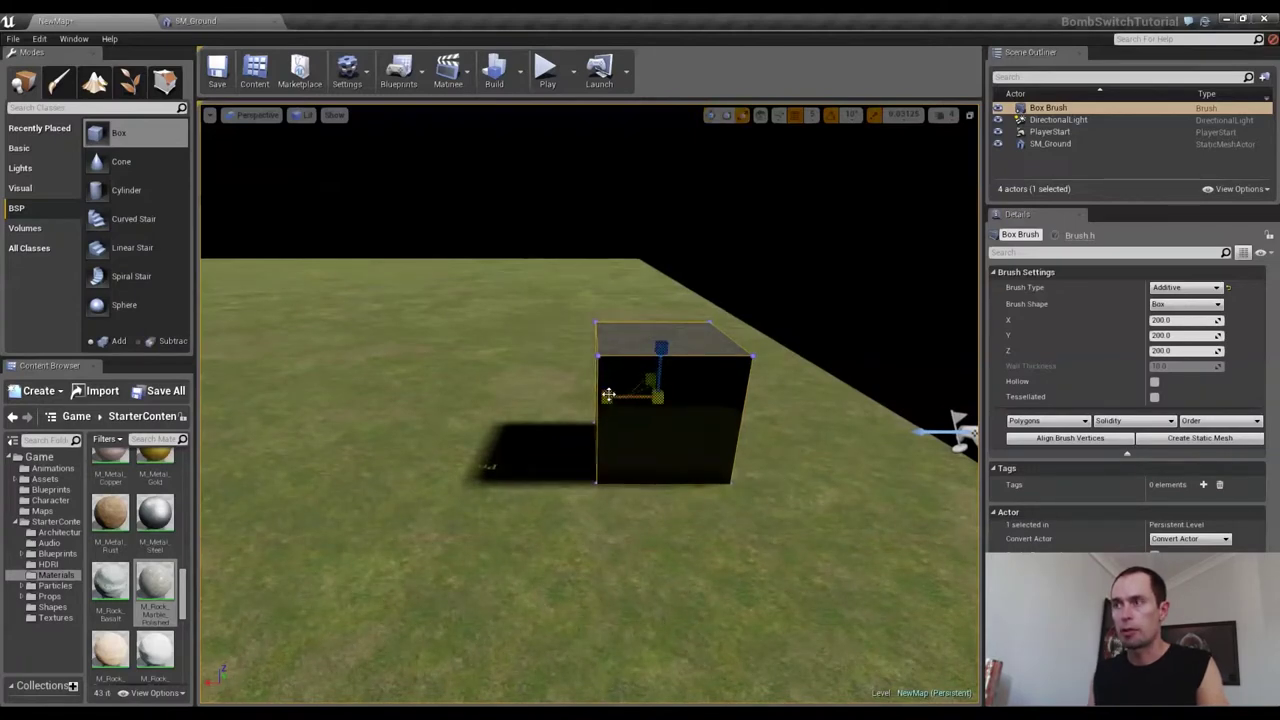
pyautogui.moveTo(607, 395); pyautogui.dragTo(676, 435)
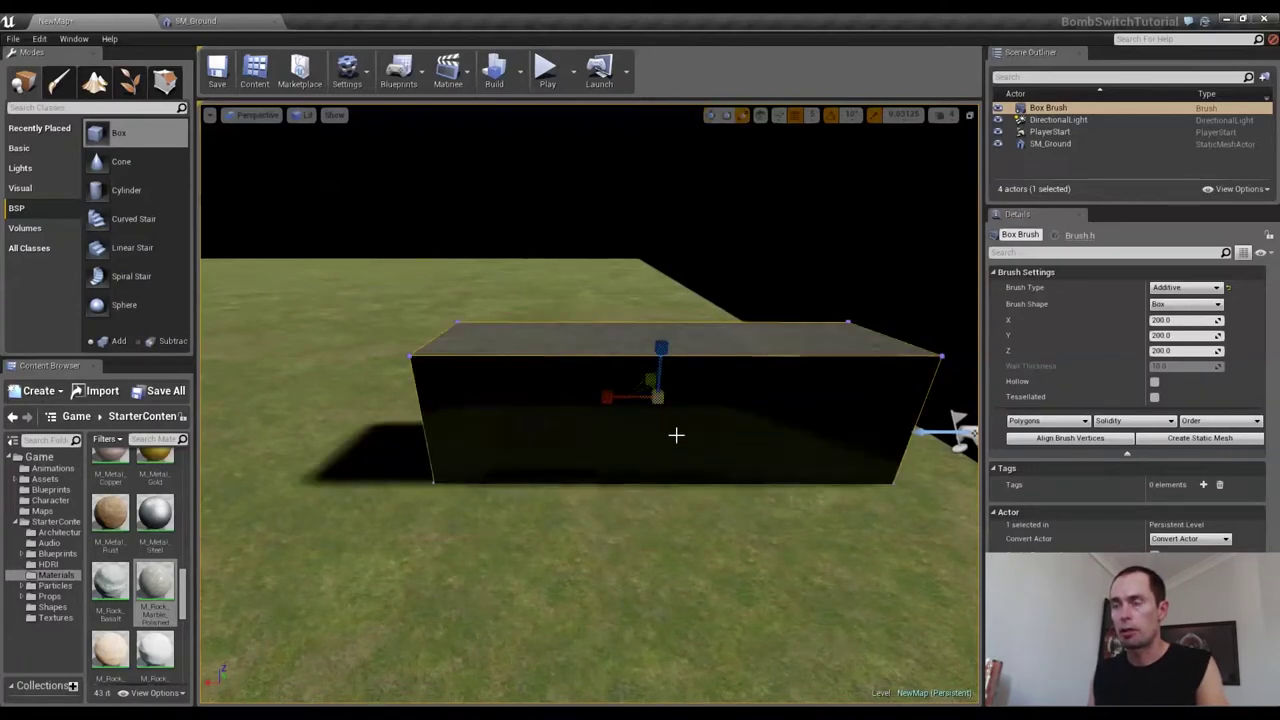
pyautogui.press('a')
pyautogui.moveTo(676, 435); pyautogui.dragTo(900, 450, button='right')
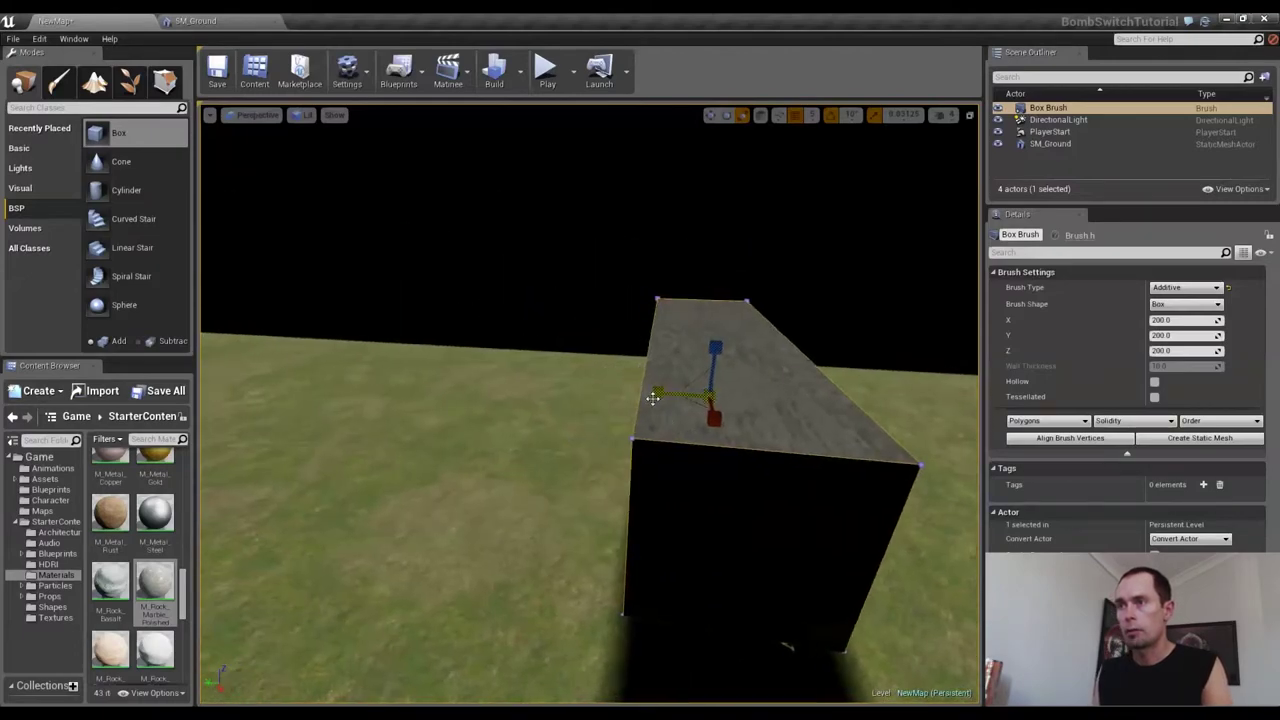
pyautogui.moveTo(652, 398); pyautogui.dragTo(585, 400)
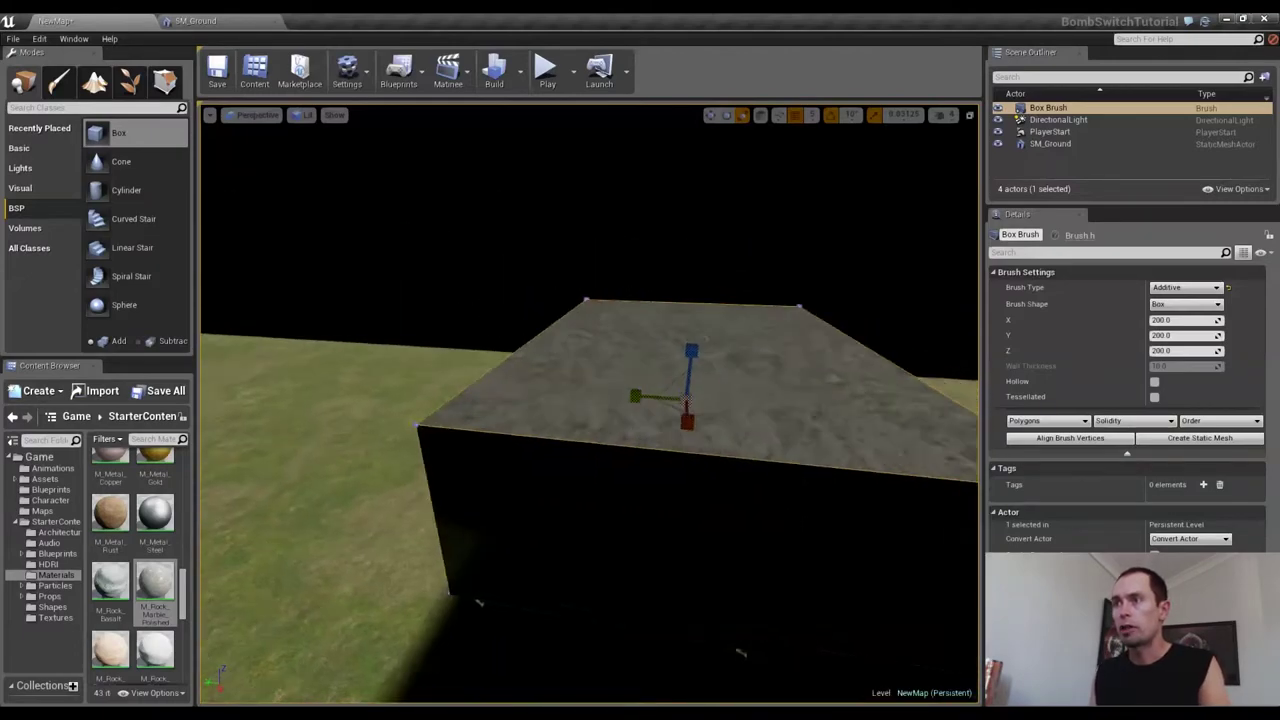
# Scale the block slightly taller along Z and move it up so its base rests on the grass
pyautogui.press('d')
pyautogui.moveTo(704, 340); pyautogui.dragTo(530, 340, button='right')
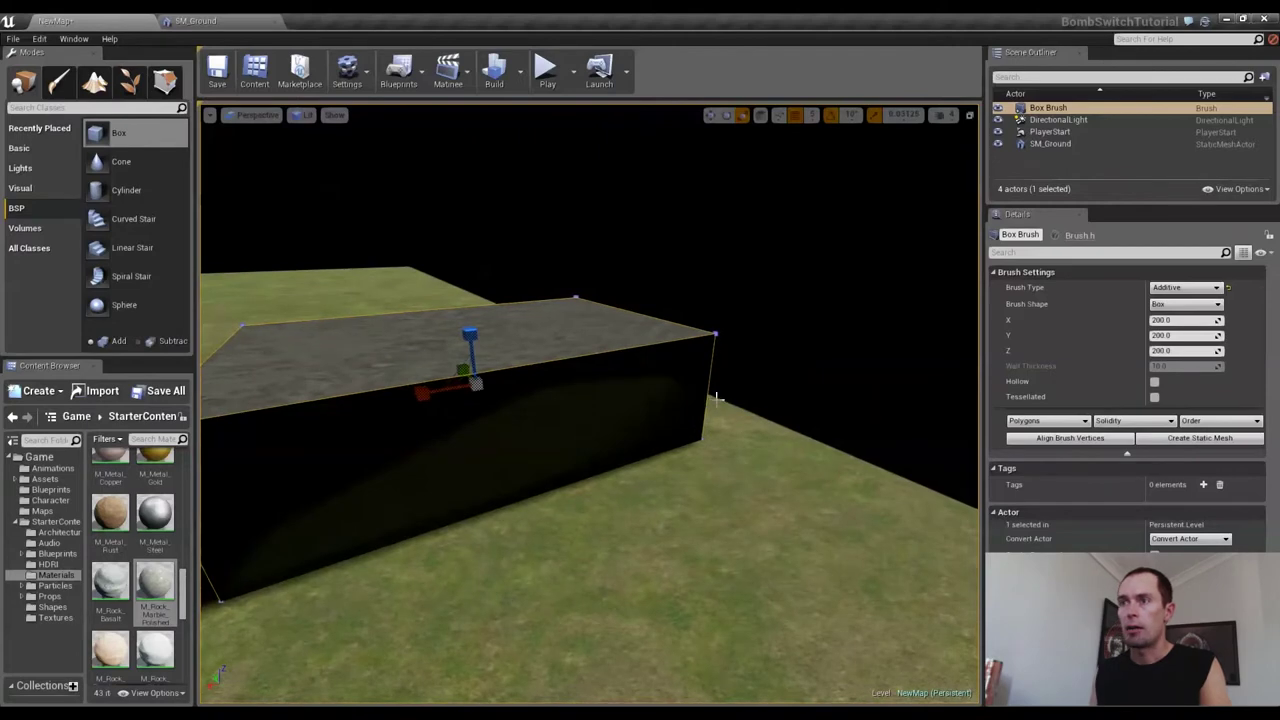
pyautogui.moveTo(716, 399); pyautogui.dragTo(743, 347, button='right')
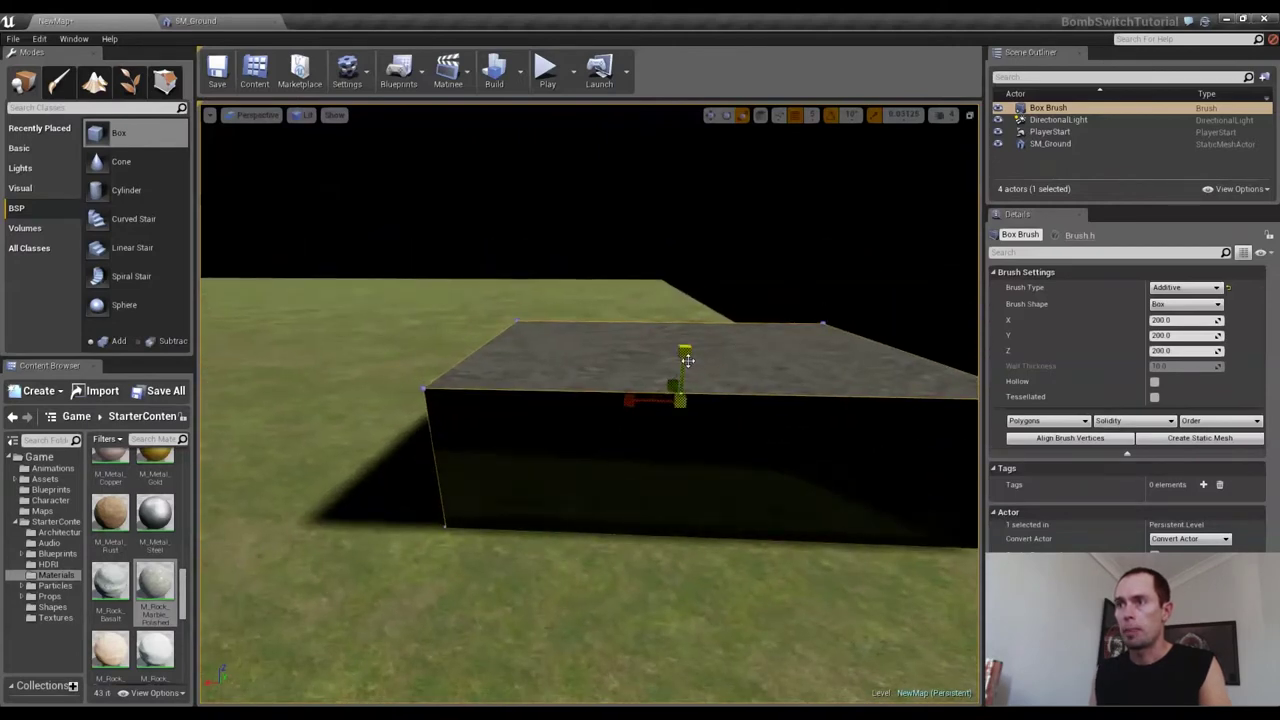
pyautogui.moveTo(687, 355); pyautogui.dragTo(727, 413)
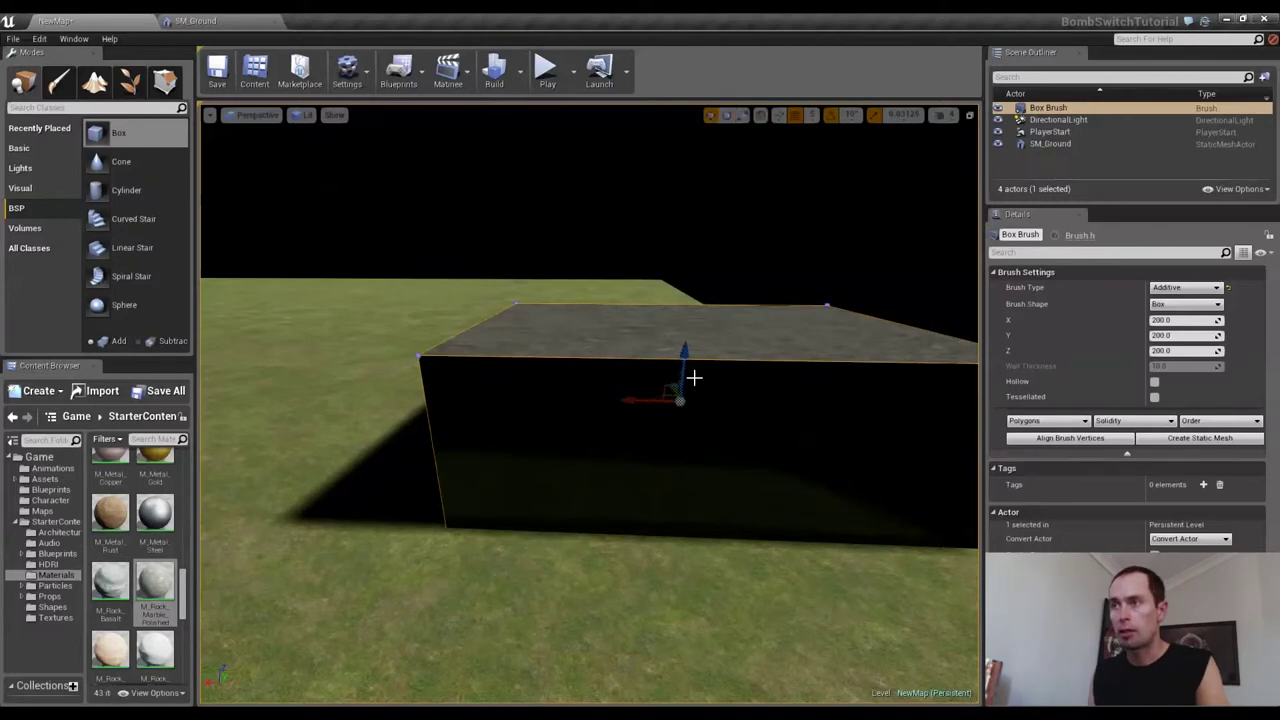
pyautogui.moveTo(685, 347); pyautogui.dragTo(675, 321)
pyautogui.moveTo(706, 354); pyautogui.dragTo(450, 400, button='right')
pyautogui.moveTo(620, 300); pyautogui.dragTo(676, 340, button='right')
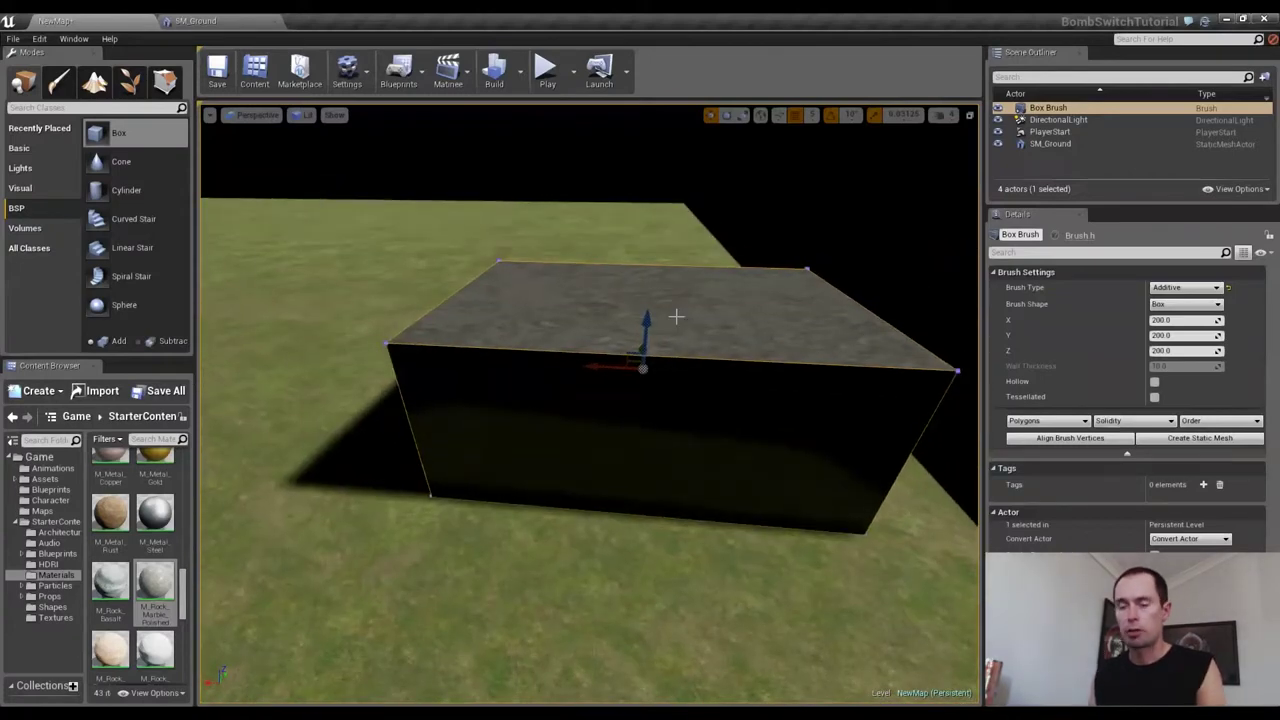
# Duplicate the block directly above the original and shrink the copy along the X axis
pyautogui.keyDown('alt'); pyautogui.moveTo(643, 318); pyautogui.dragTo(629, 120); pyautogui.keyUp('alt')
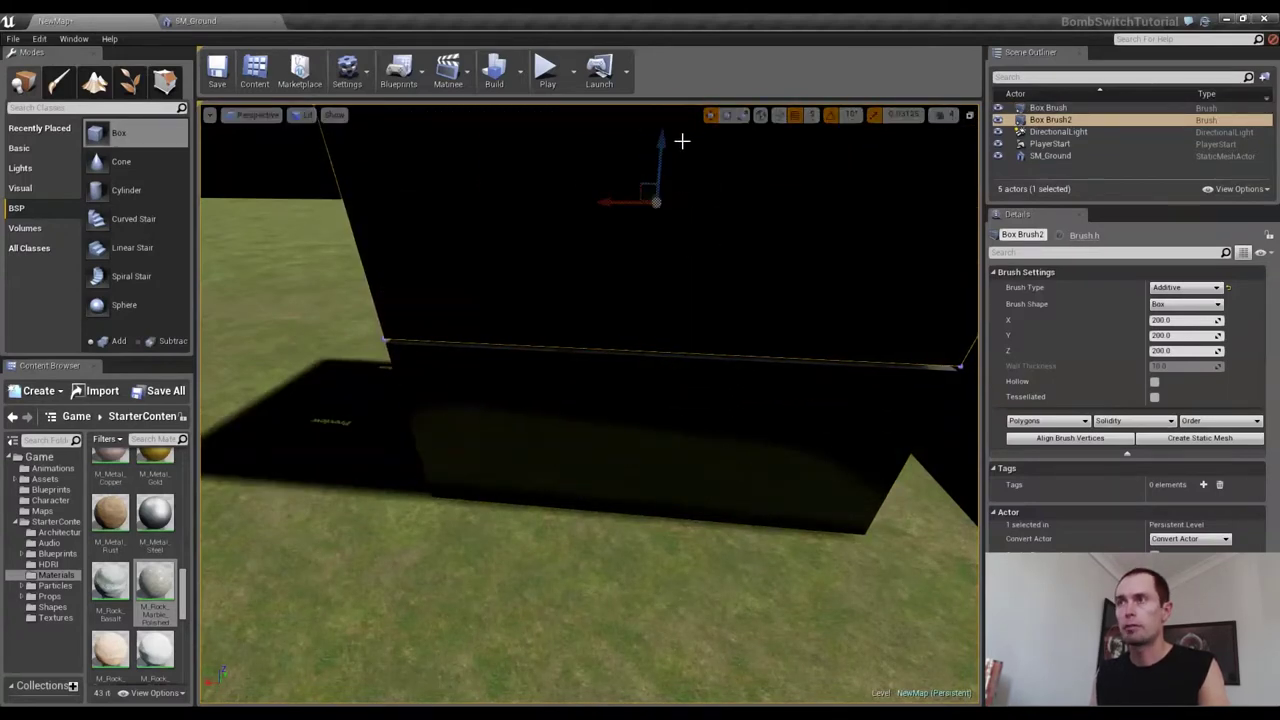
pyautogui.press('f')
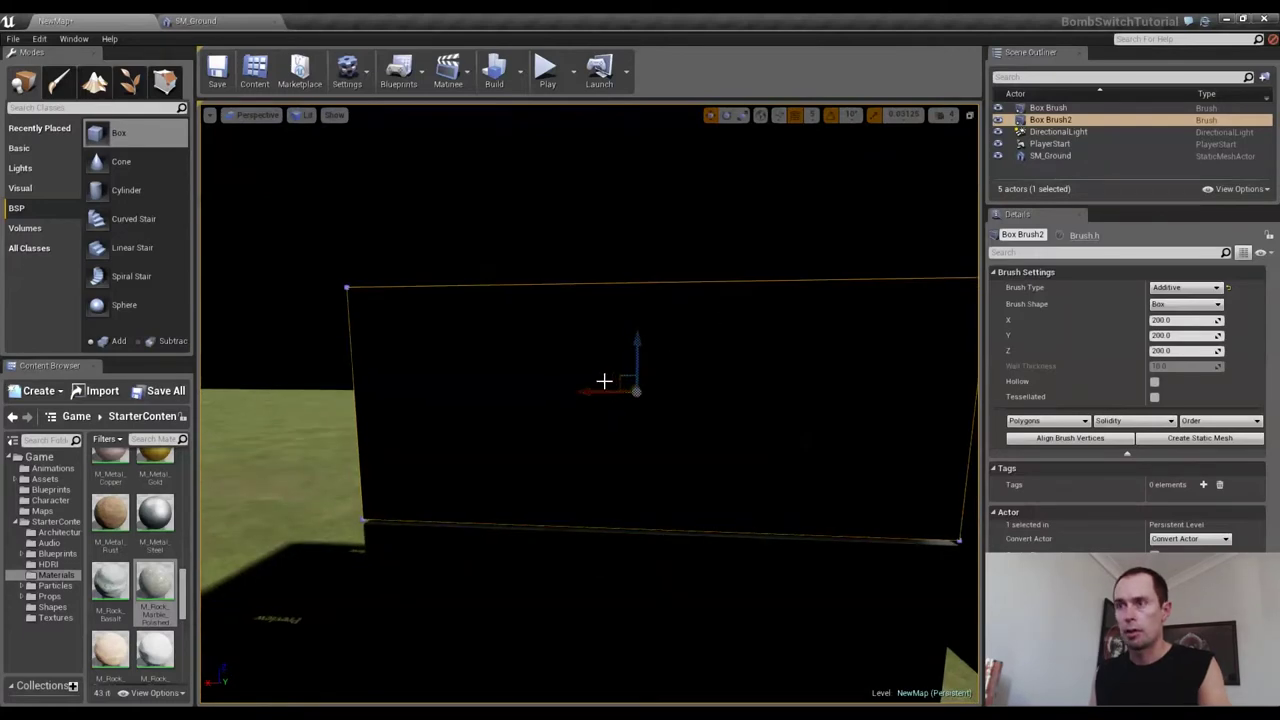
pyautogui.press('r')
pyautogui.moveTo(585, 393)
pyautogui.mouseDown()
pyautogui.moveTo(568, 395)
pyautogui.moveTo(599, 397)
pyautogui.mouseUp()
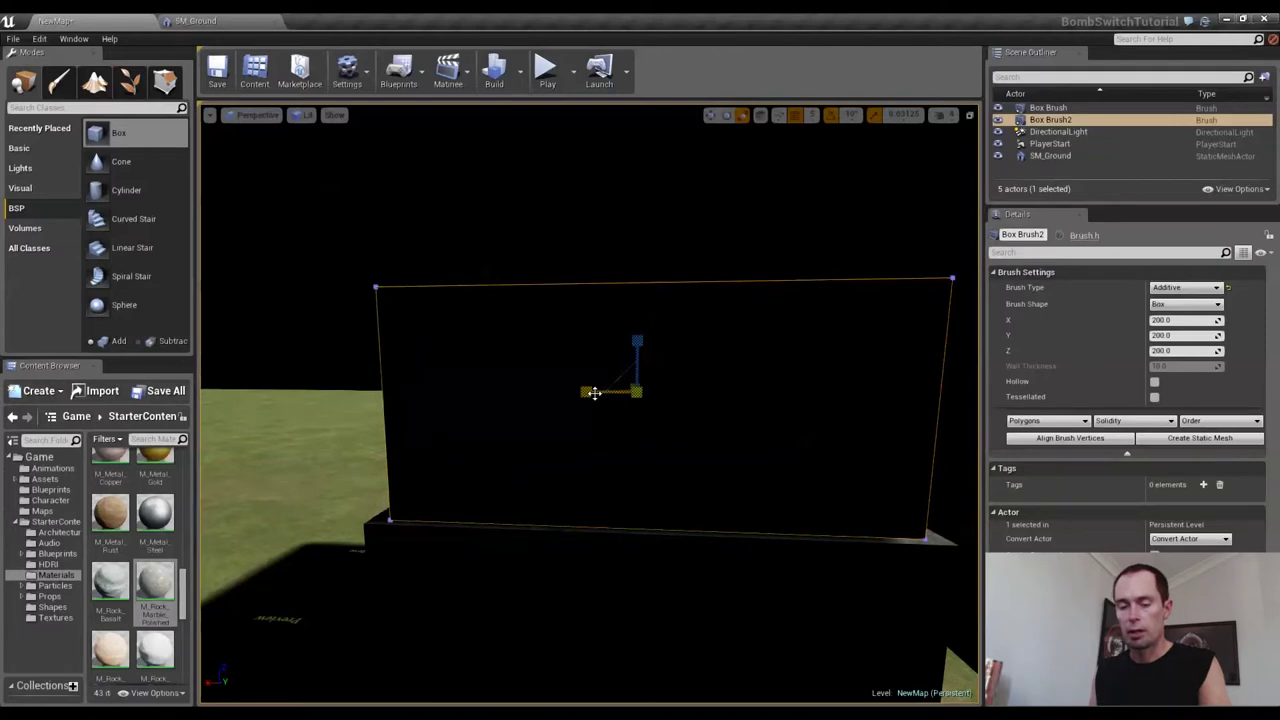
# Shift the copied block along X and lower it so it overlaps the upper part of the original block
pyautogui.press('w')
pyautogui.moveTo(589, 392); pyautogui.dragTo(612, 388)
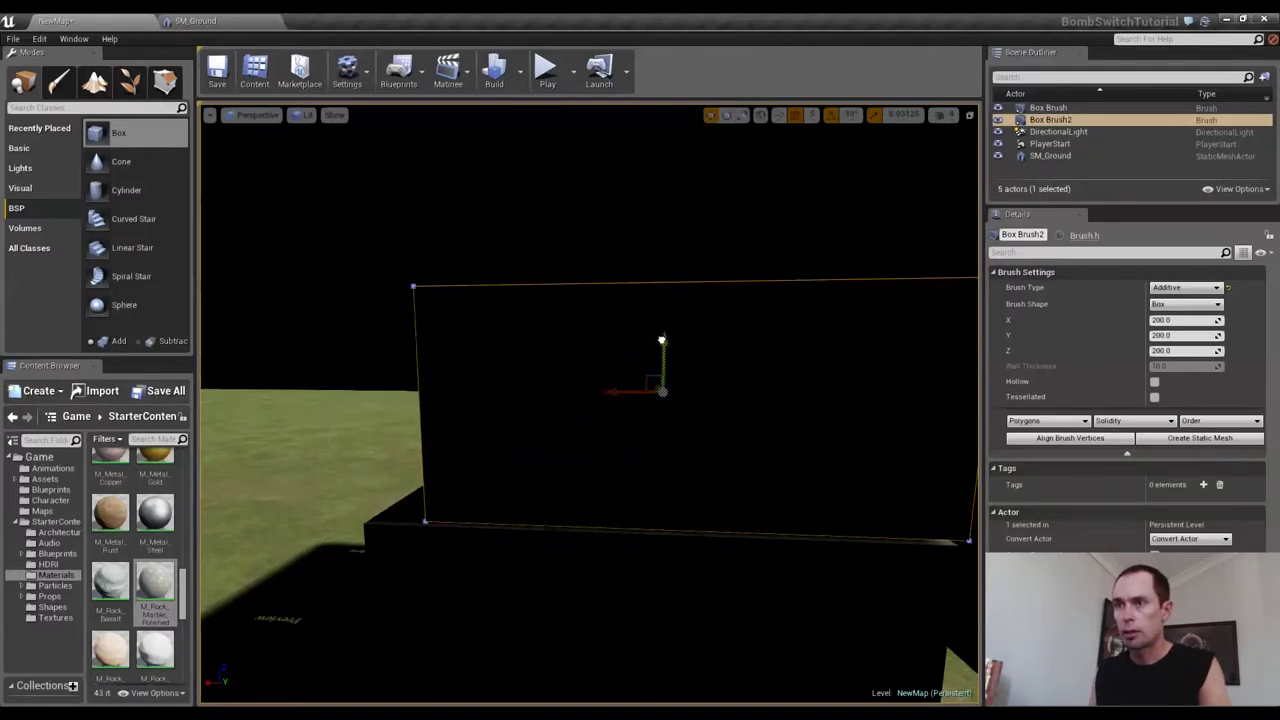
pyautogui.moveTo(661, 340); pyautogui.dragTo(648, 406)
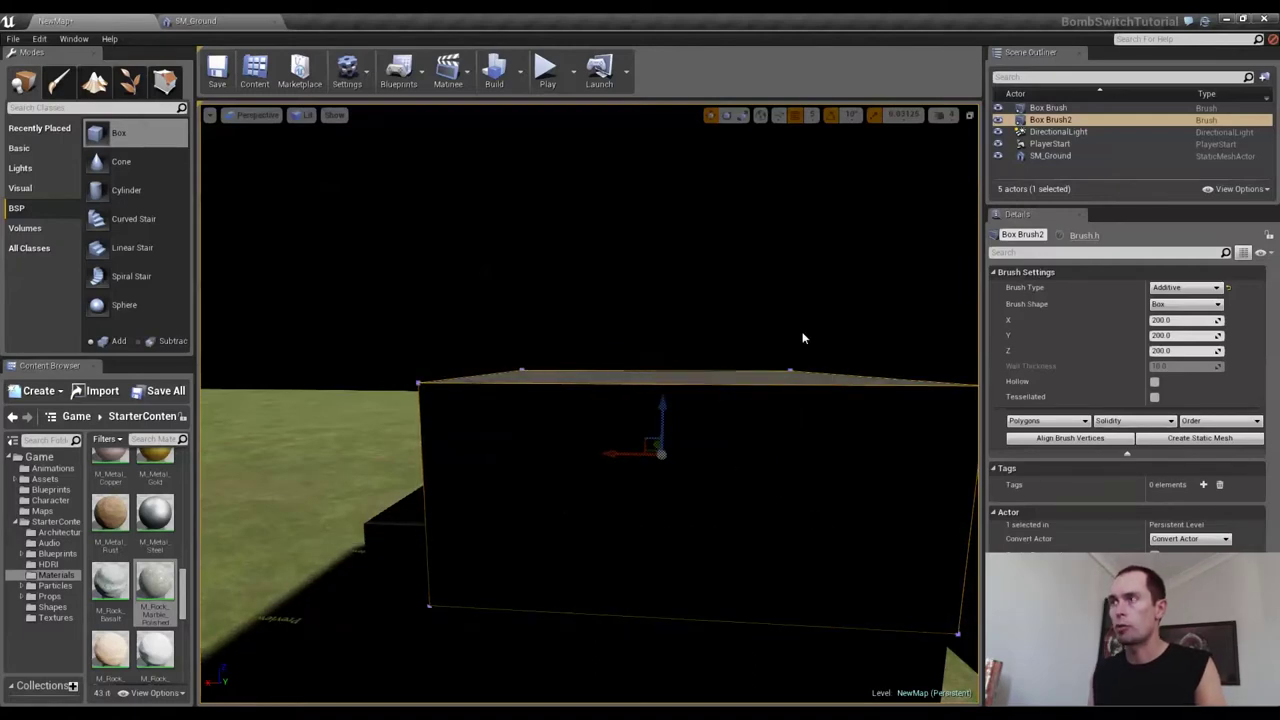
# Set the copied block's brush type to Subtractive and inspect the cut it makes in the original block
pyautogui.press('a')
pyautogui.moveTo(509, 465)
pyautogui.mouseDown(button='right')
pyautogui.moveTo(690, 474)
pyautogui.moveTo(505, 463)
pyautogui.mouseUp(button='right')
pyautogui.press('d')
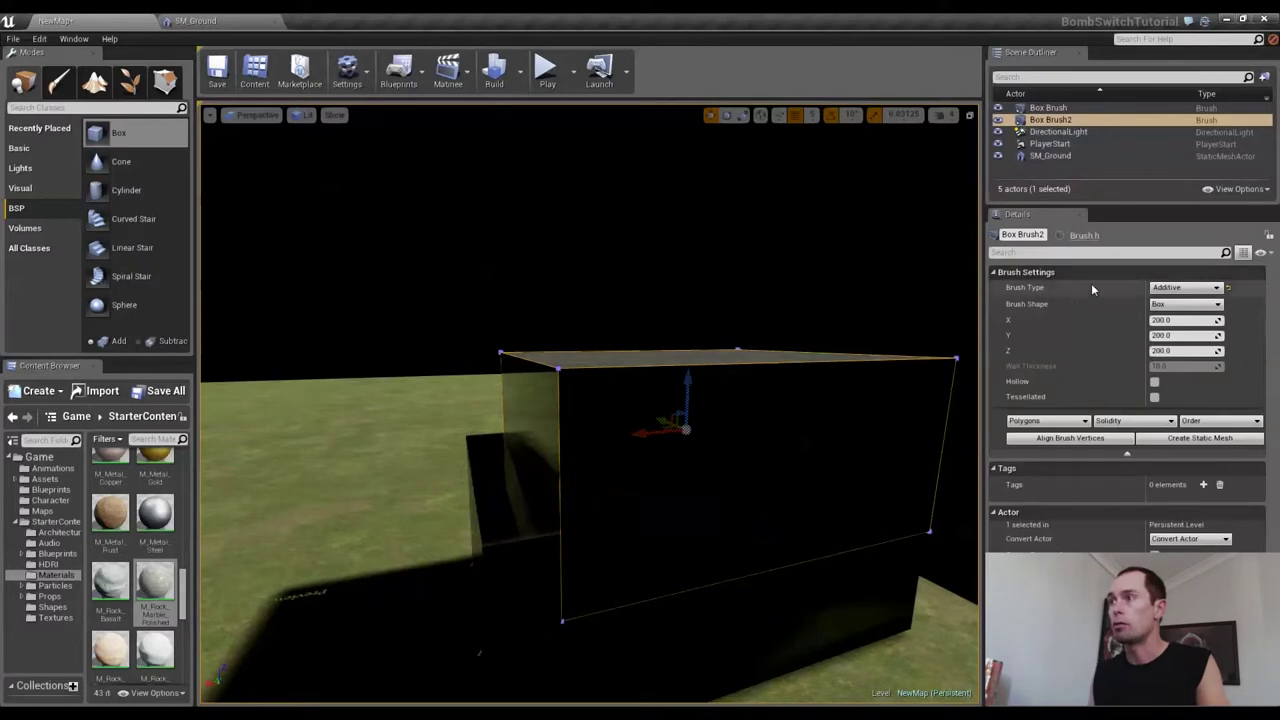
pyautogui.click(1175, 288)
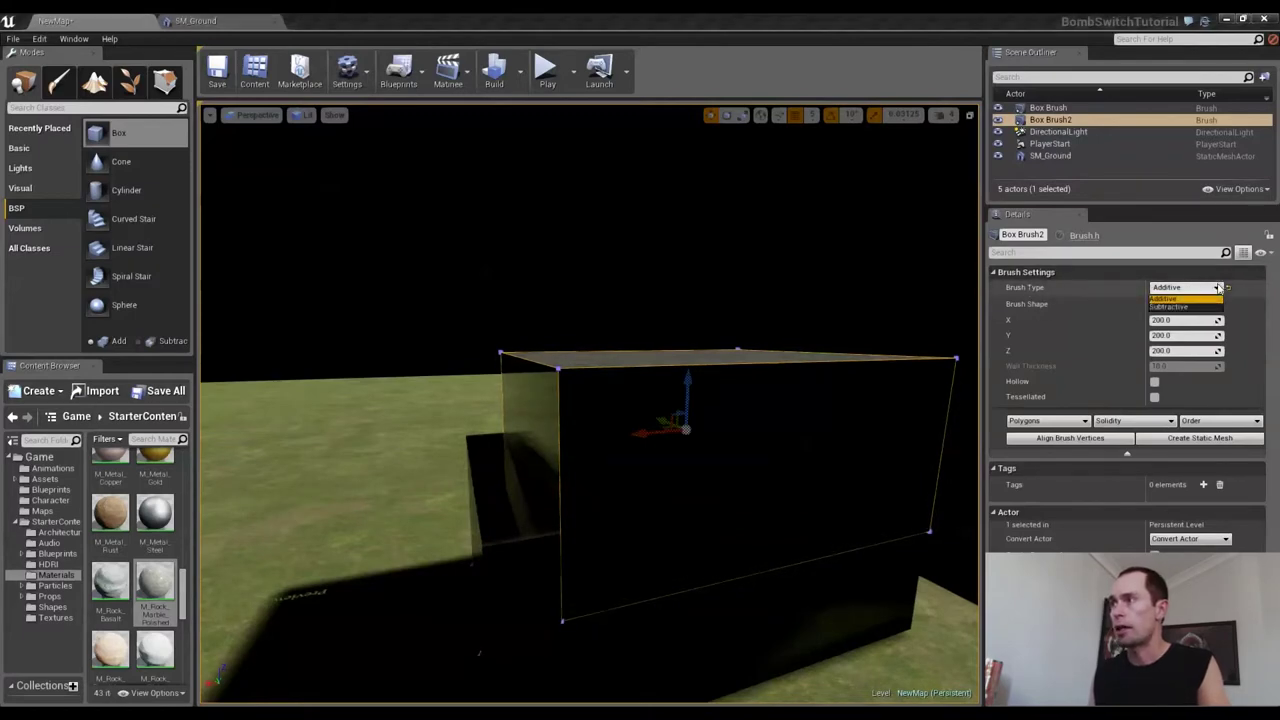
pyautogui.click(1185, 309)
pyautogui.moveTo(680, 587)
pyautogui.mouseDown(button='right')
pyautogui.moveTo(620, 587)
pyautogui.moveTo(680, 587)
pyautogui.mouseUp(button='right')
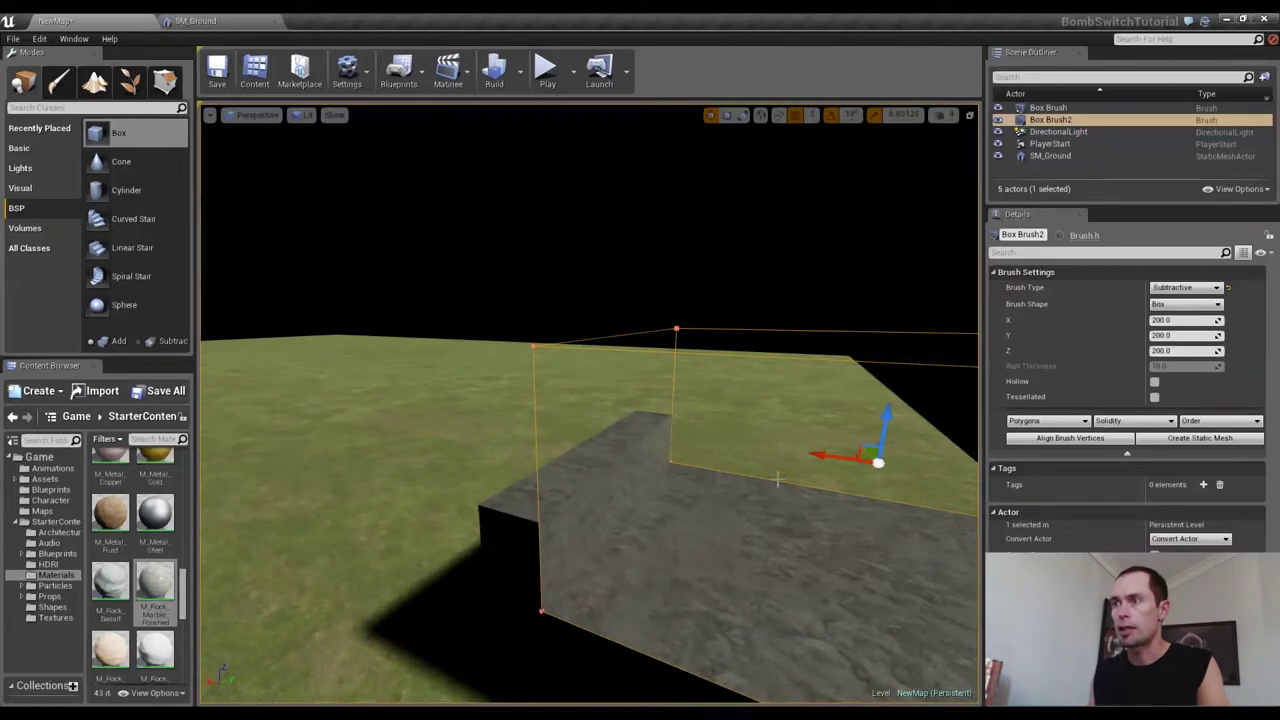
pyautogui.moveTo(777, 481); pyautogui.dragTo(659, 509, button='right')
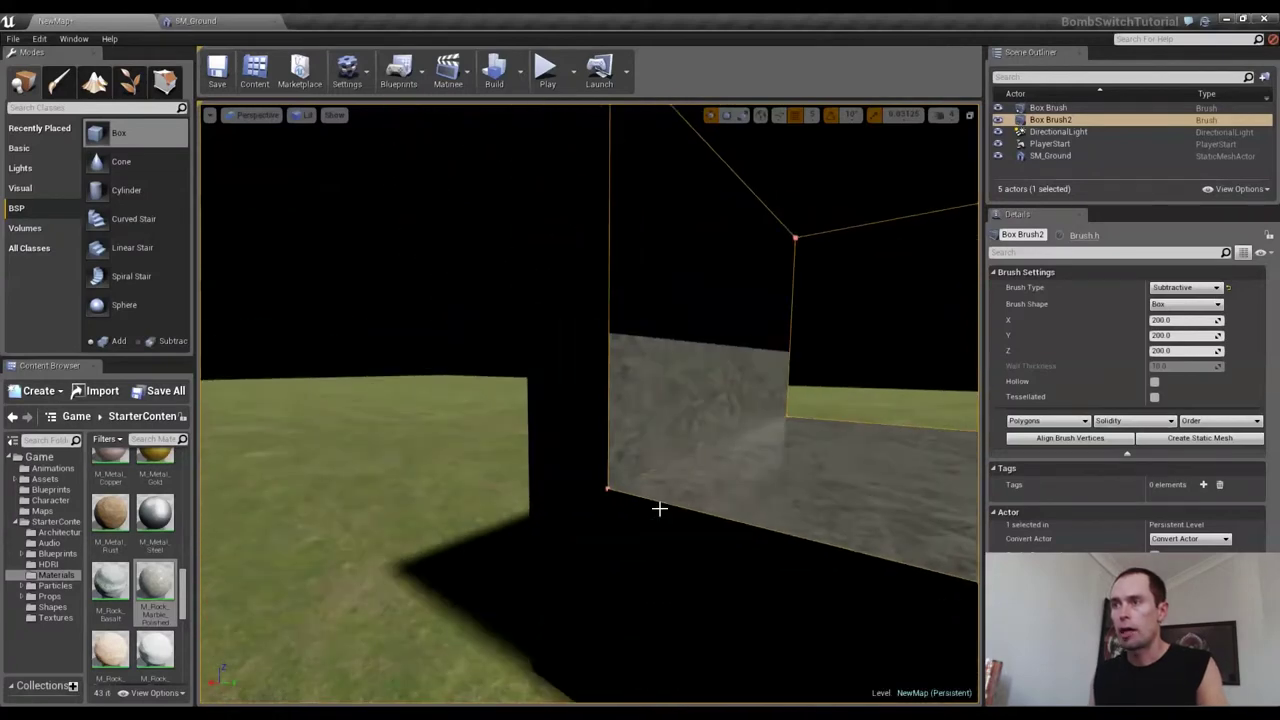
pyautogui.moveTo(766, 368); pyautogui.dragTo(766, 368, button='right')
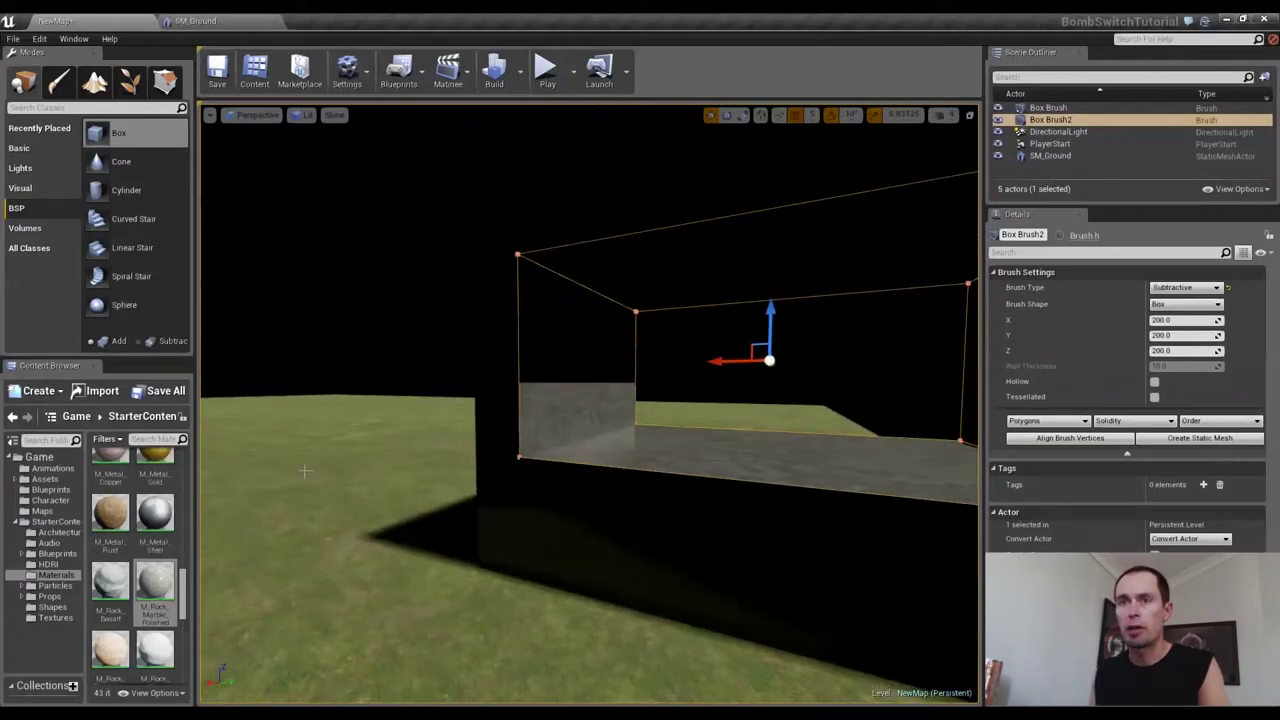
# Place the HeroTPP skeletal mesh in the block's cut-out to check the scale, and delete the mesh
pyautogui.click(48, 500)
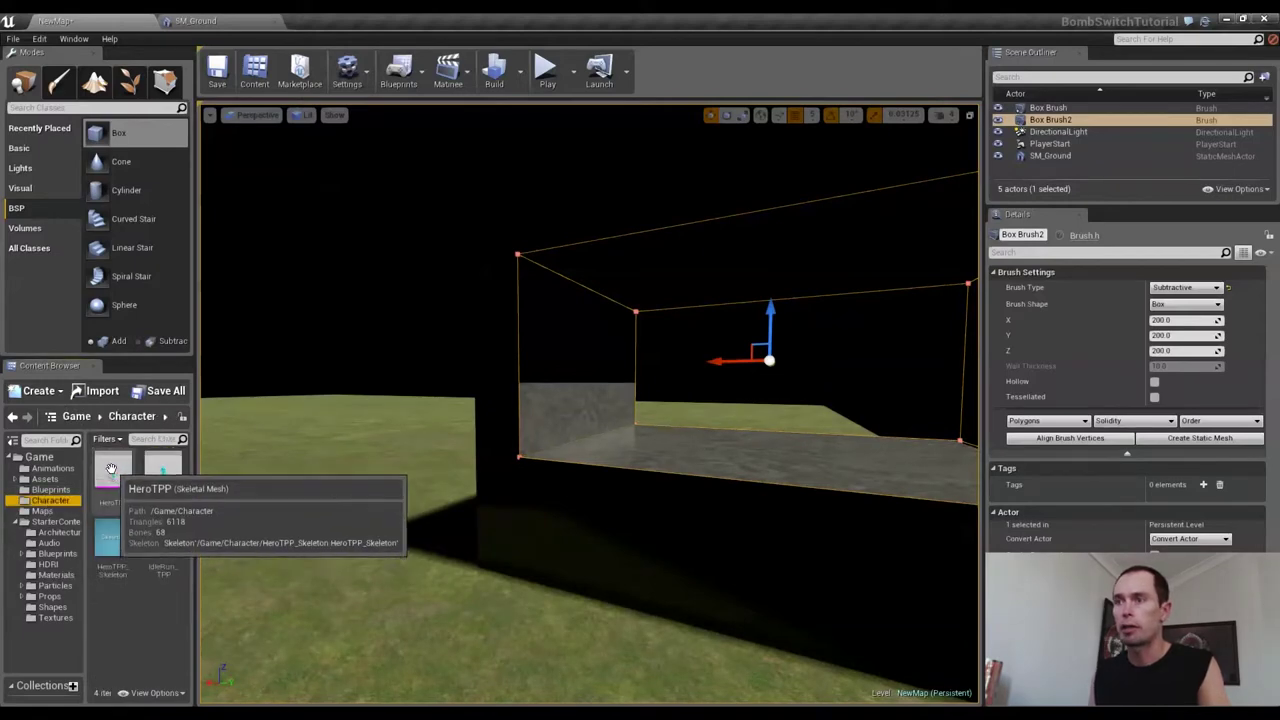
pyautogui.moveTo(113, 468); pyautogui.dragTo(440, 420)
pyautogui.press('f')
pyautogui.moveTo(440, 420); pyautogui.dragTo(610, 470, button='right')
pyautogui.keyDown('alt'); pyautogui.moveTo(830, 430); pyautogui.dragTo(690, 430); pyautogui.keyUp('alt')
pyautogui.moveTo(590, 430); pyautogui.dragTo(705, 422, button='right')
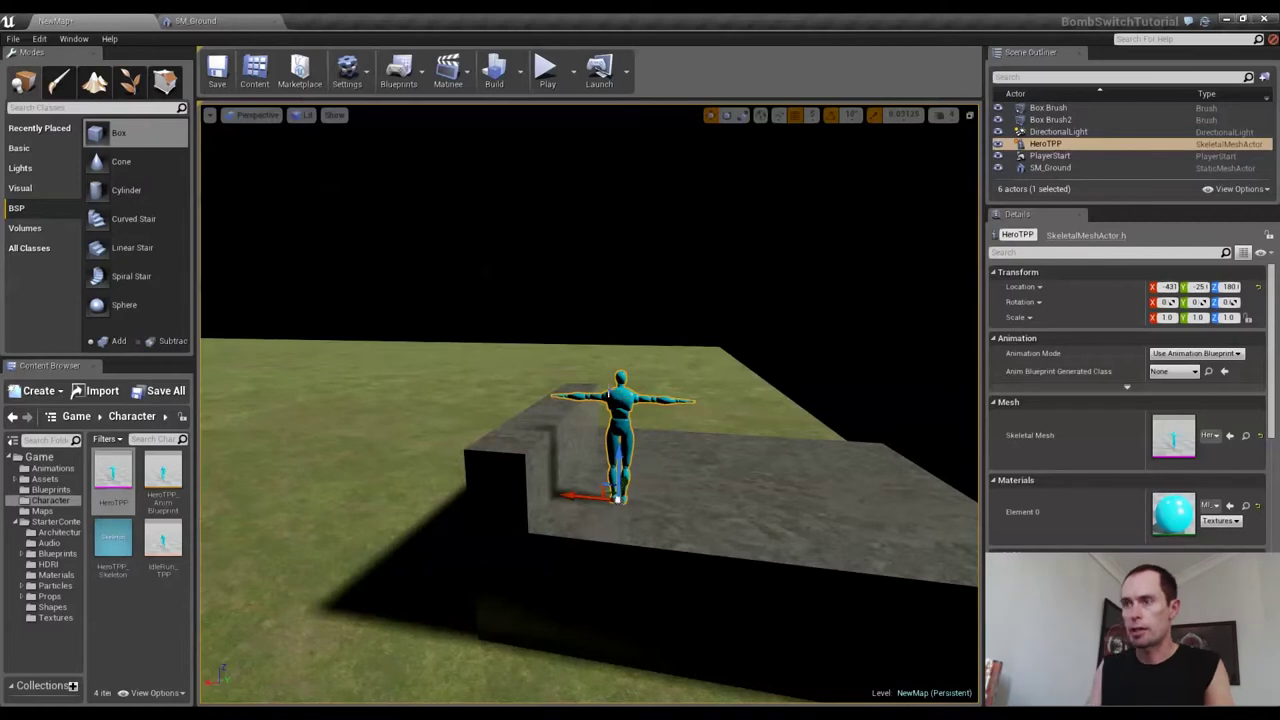
pyautogui.press('Delete')
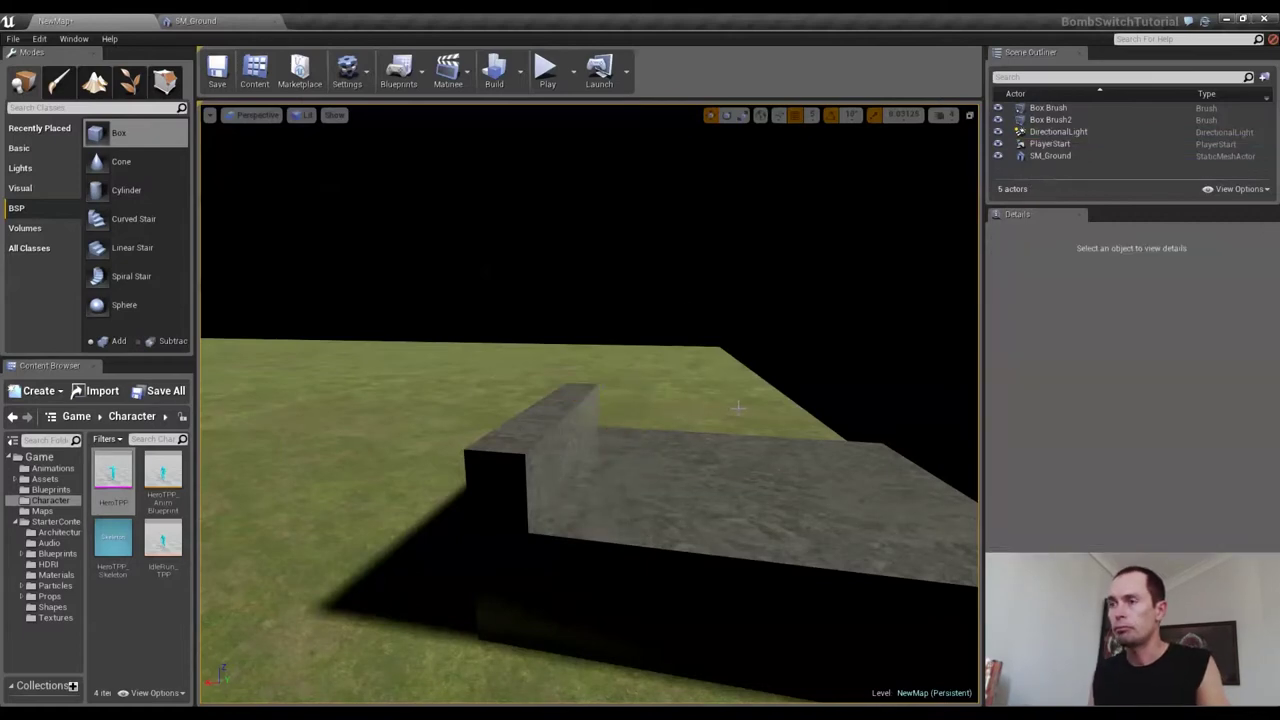
# Duplicate the subtractive box brush above the block and scale the copy narrower along Y and shorter along X
pyautogui.moveTo(818, 276); pyautogui.dragTo(951, 232, button='right')
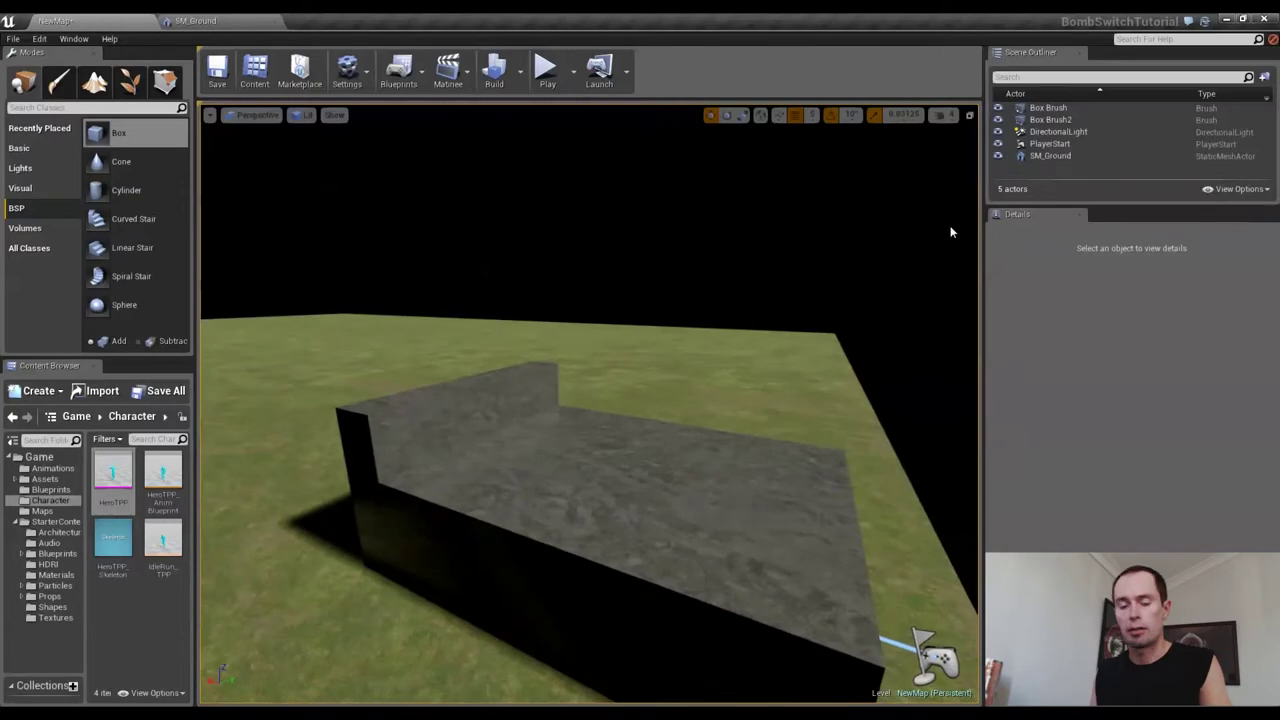
pyautogui.click(1062, 120)
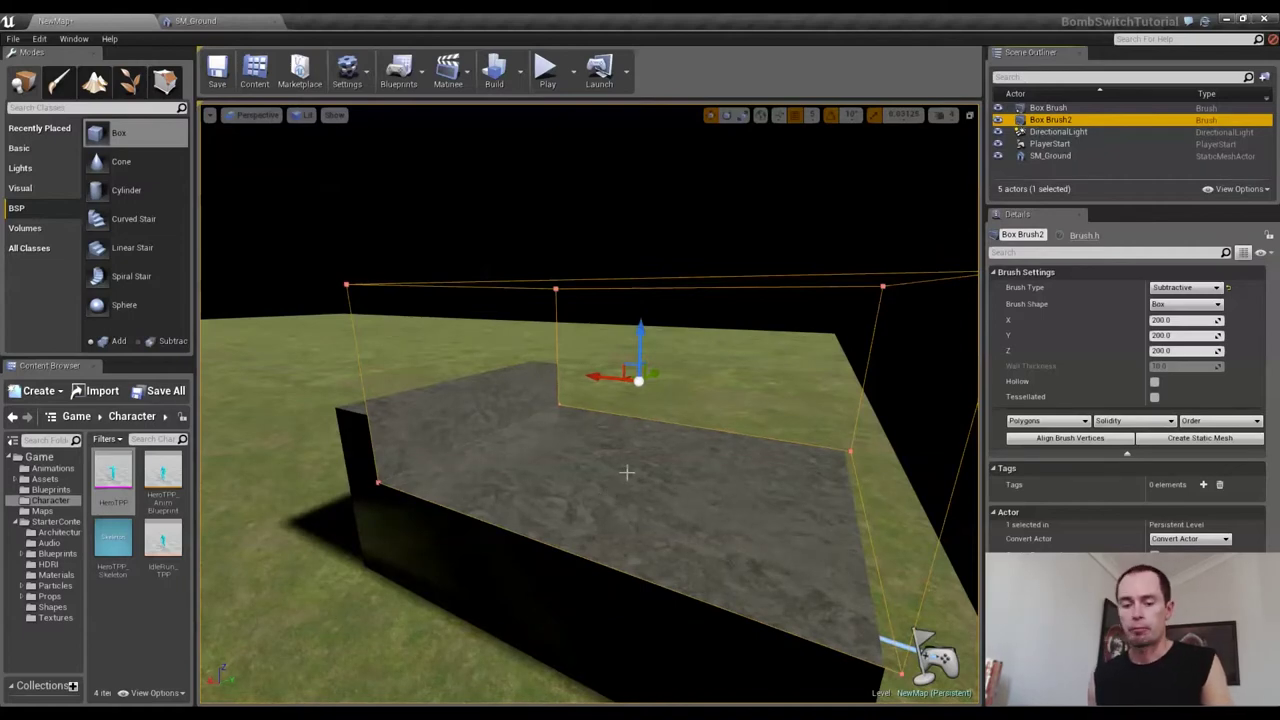
pyautogui.moveTo(610, 476)
pyautogui.mouseDown(button='right')
pyautogui.moveTo(555, 470)
pyautogui.moveTo(614, 469)
pyautogui.mouseUp(button='right')
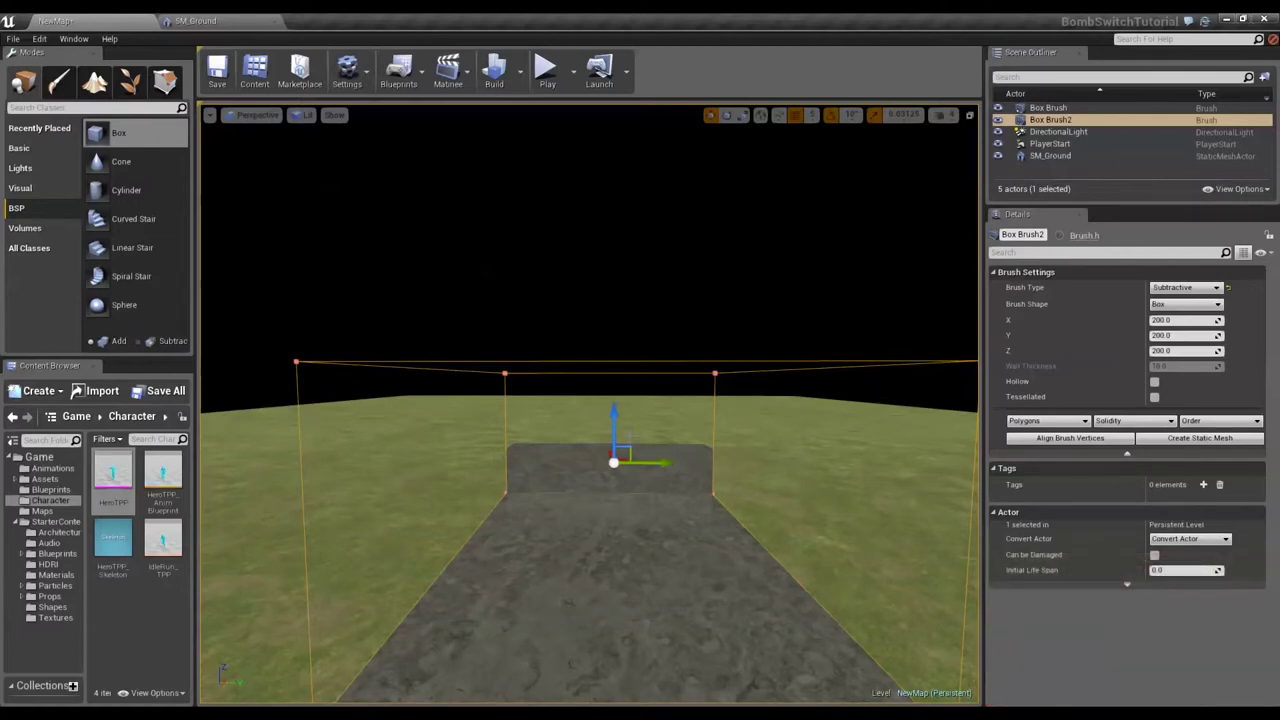
pyautogui.keyDown('alt'); pyautogui.moveTo(614, 422); pyautogui.dragTo(614, 406); pyautogui.keyUp('alt')
pyautogui.press('r')
pyautogui.moveTo(664, 450); pyautogui.dragTo(595, 450)
pyautogui.moveTo(595, 450)
pyautogui.mouseDown(button='right')
pyautogui.moveTo(565, 470)
pyautogui.moveTo(430, 470)
pyautogui.moveTo(425, 455)
pyautogui.mouseUp(button='right')
pyautogui.moveTo(594, 460); pyautogui.dragTo(500, 470)
pyautogui.press('w')
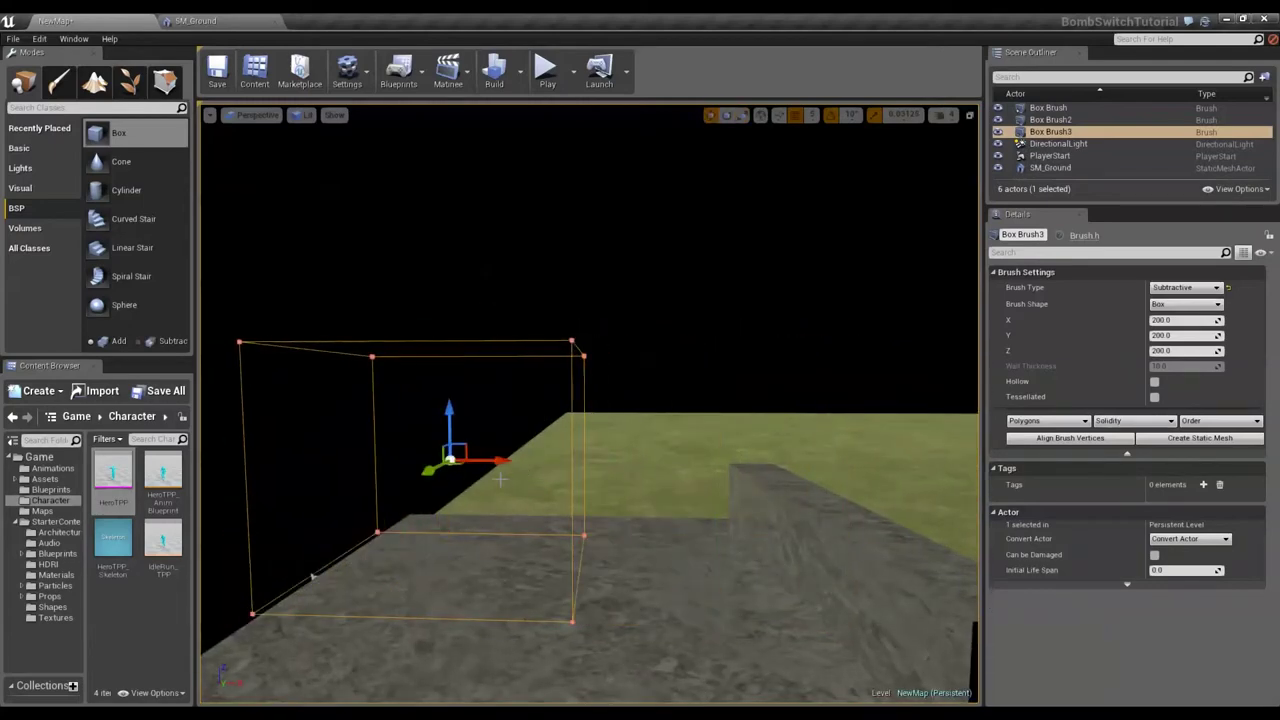
# In the front wireframe view, copy the narrowed brush toward the player start and lower the copy by one stair step
pyautogui.moveTo(500, 479); pyautogui.dragTo(500, 470, button='right')
pyautogui.click(256, 114)
pyautogui.click(250, 175)
pyautogui.moveTo(680, 398); pyautogui.dragTo(728, 365, button='right')
pyautogui.click(240, 114)
pyautogui.click(251, 193)
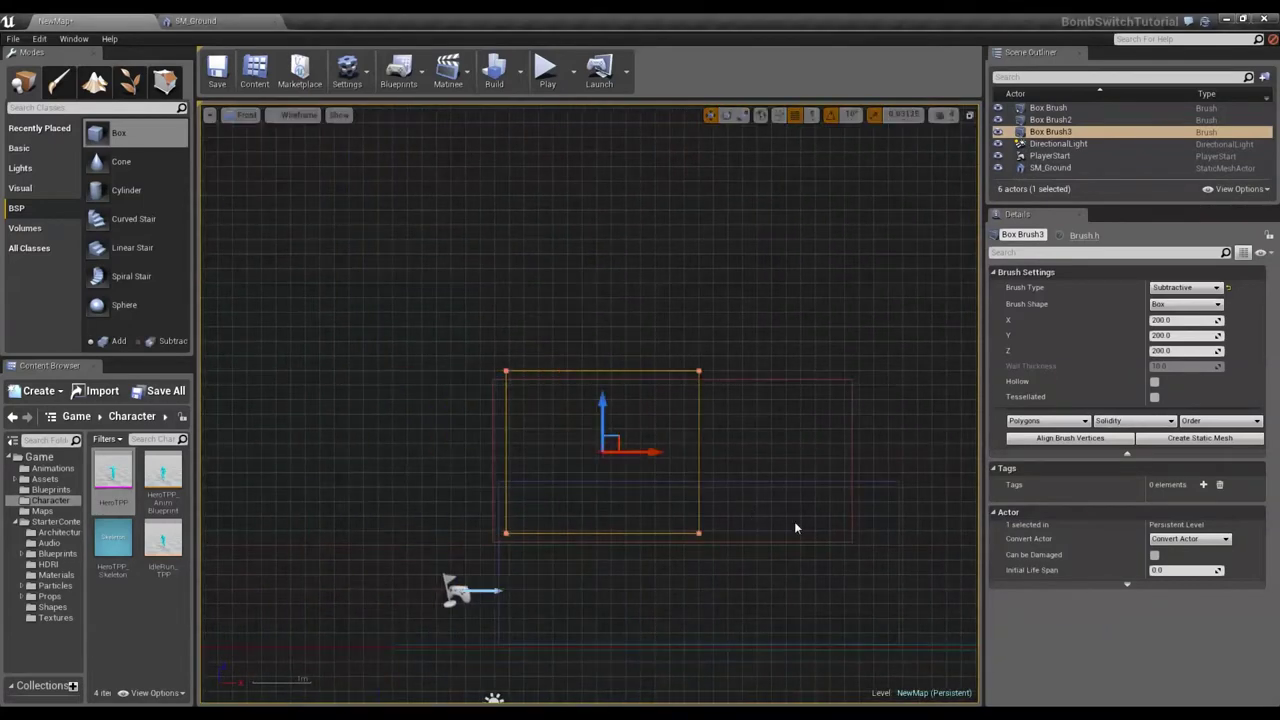
pyautogui.scroll(4, 657, 570)
pyautogui.moveTo(585, 359)
pyautogui.keyDown('alt'); pyautogui.mouseDown()
pyautogui.moveTo(509, 357)
pyautogui.moveTo(545, 396)
pyautogui.moveTo(530, 440)
pyautogui.moveTo(459, 437)
pyautogui.mouseUp(); pyautogui.keyUp('alt')
pyautogui.moveTo(411, 386); pyautogui.dragTo(411, 412)
# Keep duplicating the subtractive brush, offsetting each copy outward and one step lower, to carve a staircase down to the floor
pyautogui.moveTo(714, 629); pyautogui.dragTo(728, 430, button='right')
pyautogui.keyDown('alt'); pyautogui.moveTo(472, 263); pyautogui.dragTo(442, 263); pyautogui.keyUp('alt')
pyautogui.moveTo(391, 214); pyautogui.dragTo(391, 240)
pyautogui.keyDown('alt'); pyautogui.moveTo(440, 291); pyautogui.dragTo(408, 291); pyautogui.keyUp('alt')
pyautogui.moveTo(363, 242); pyautogui.dragTo(363, 268)
pyautogui.keyDown('alt'); pyautogui.moveTo(406, 317); pyautogui.dragTo(374, 317); pyautogui.keyUp('alt')
pyautogui.moveTo(329, 268); pyautogui.dragTo(326, 292)
pyautogui.keyDown('alt'); pyautogui.moveTo(378, 343); pyautogui.dragTo(346, 343); pyautogui.keyUp('alt')
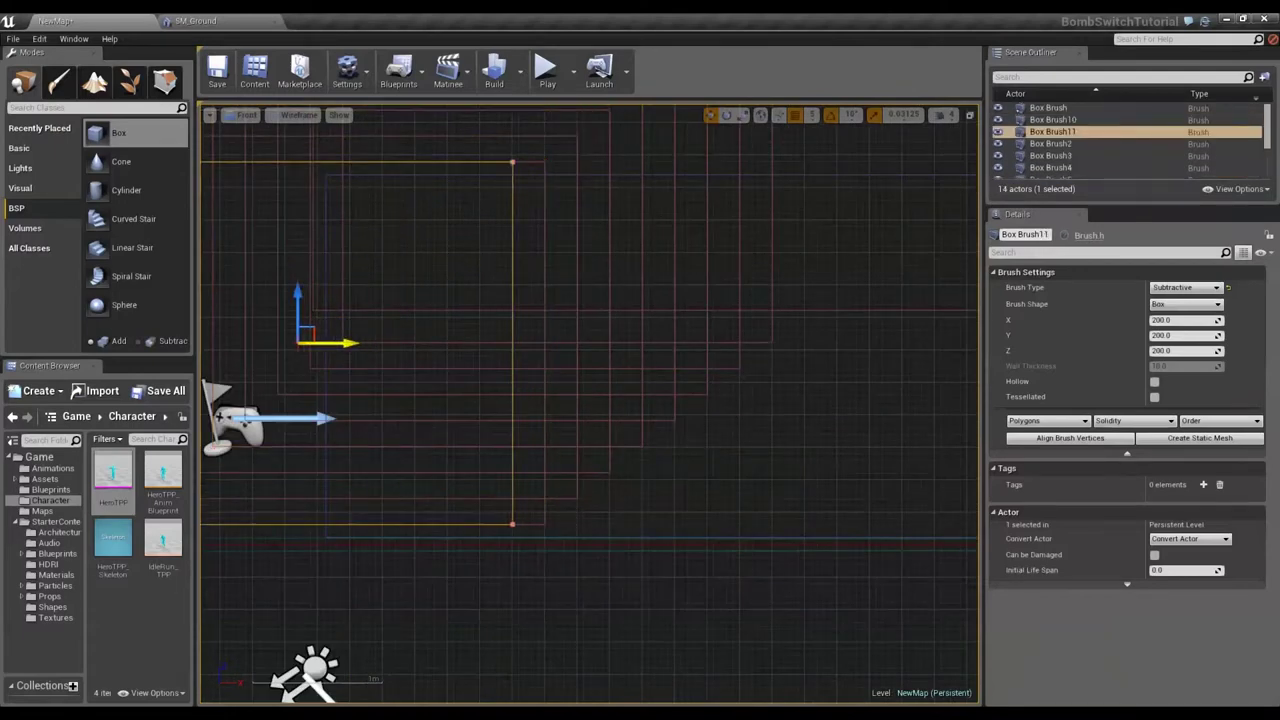
# Return to the lit perspective view, focus on the player start and inspect the carved staircase
pyautogui.click(245, 115)
pyautogui.click(258, 150)
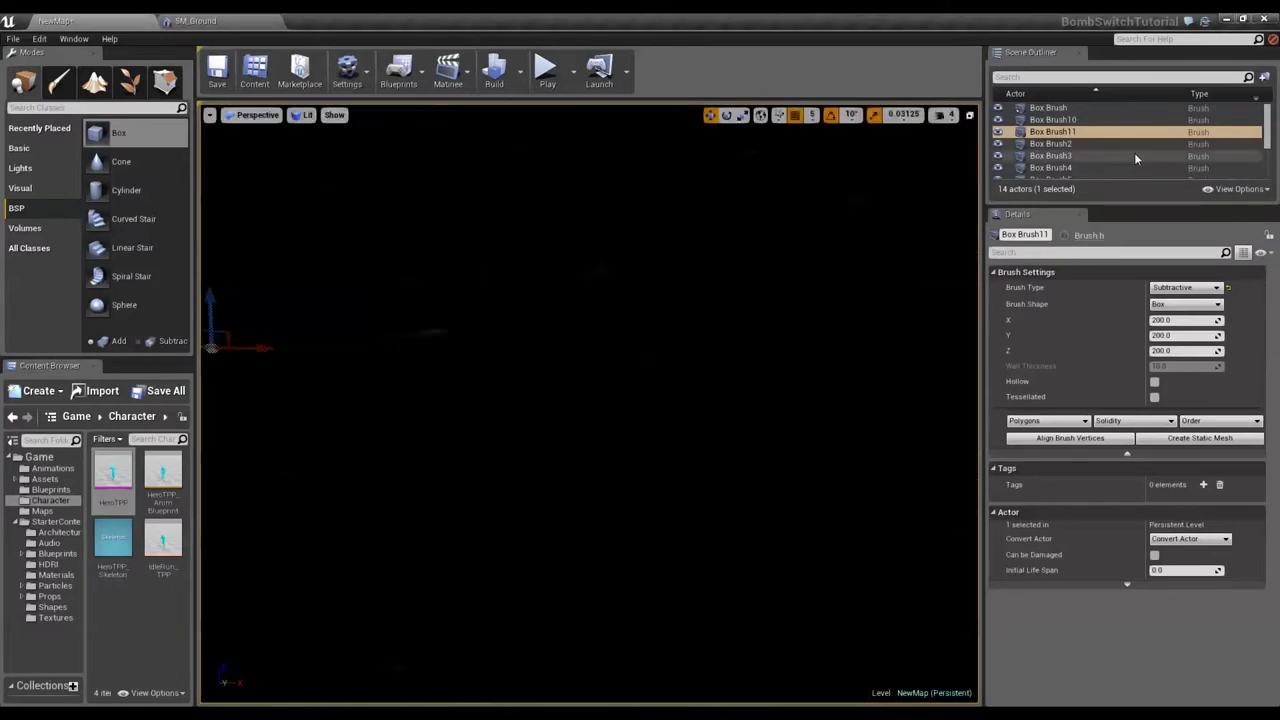
pyautogui.scroll(-3, 1134, 160)
pyautogui.doubleClick(1042, 161)
pyautogui.keyDown('alt'); pyautogui.moveTo(590, 404); pyautogui.dragTo(830, 404); pyautogui.keyUp('alt')
pyautogui.moveTo(423, 203); pyautogui.dragTo(520, 203, button='right')
# Select all the box brushes, raise them slightly and shift them sideways so the staircase lines up with the player start
pyautogui.click(254, 115)
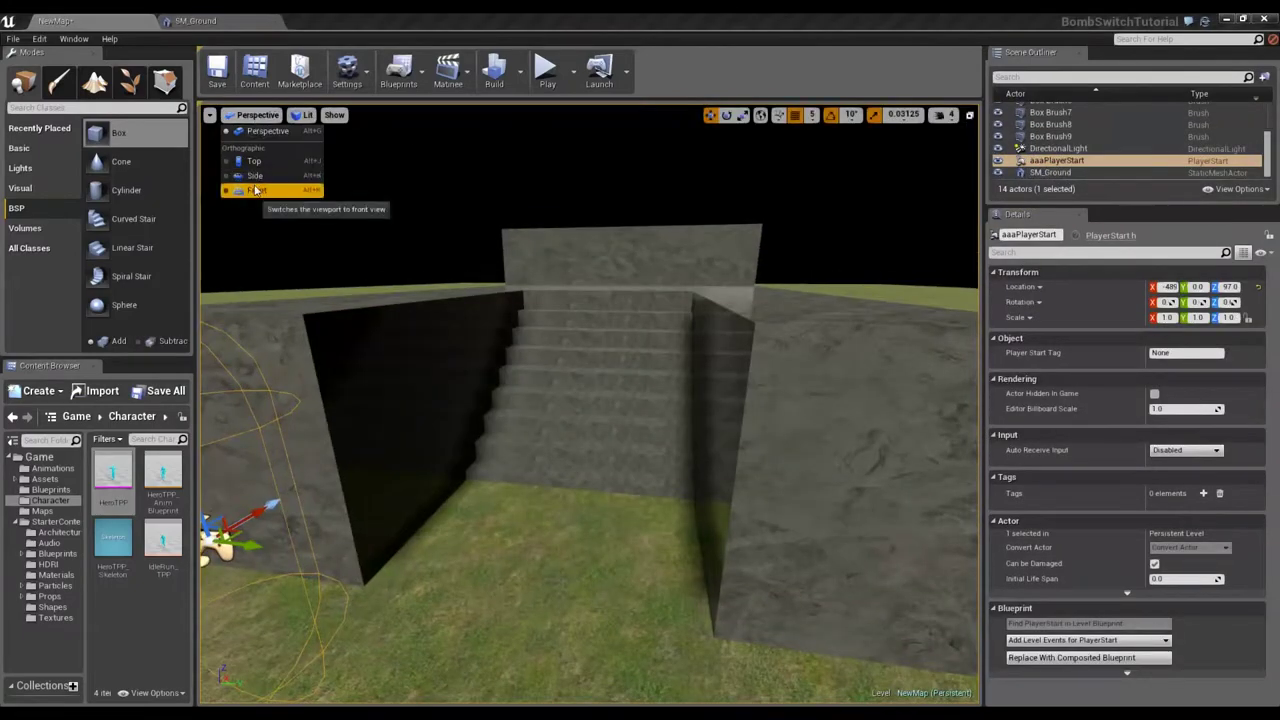
pyautogui.click(254, 191)
pyautogui.moveTo(628, 263); pyautogui.dragTo(471, 495, button='right')
pyautogui.scroll(3, 1095, 150)
pyautogui.click(1070, 110)
pyautogui.moveTo(1268, 126); pyautogui.dragTo(1268, 158)
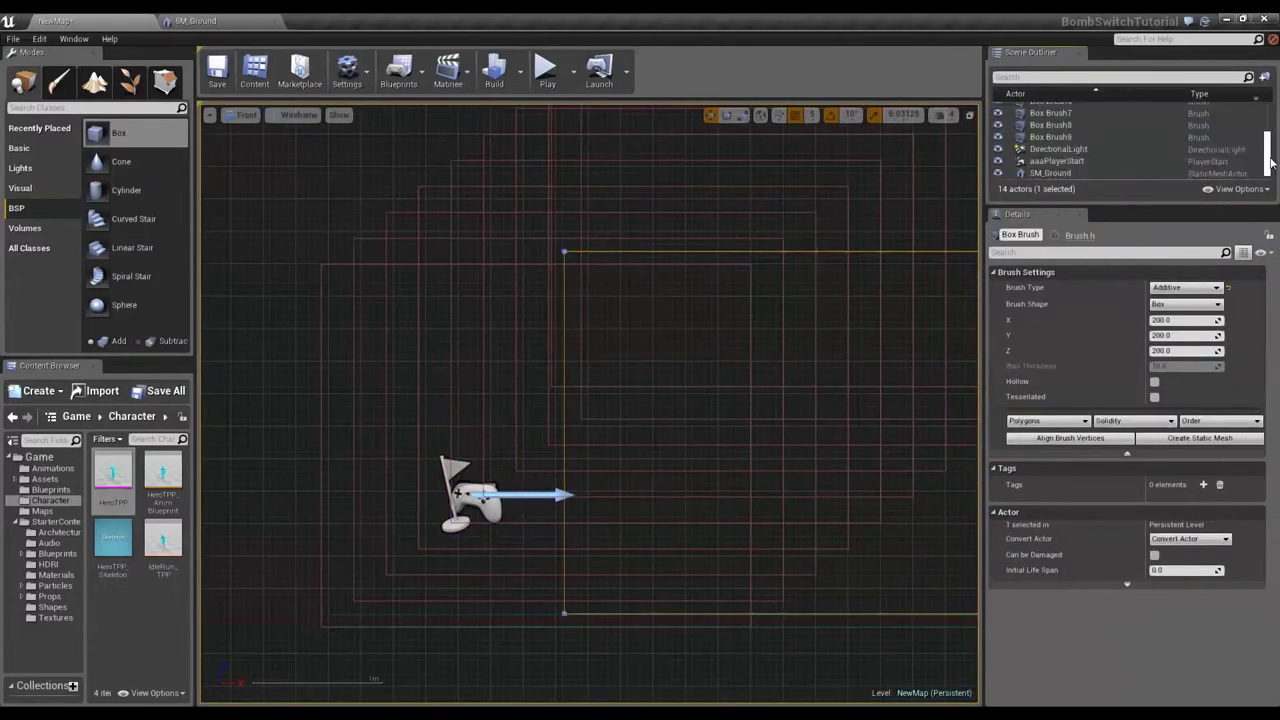
pyautogui.keyDown('shift'); pyautogui.click(1063, 136); pyautogui.keyUp('shift')
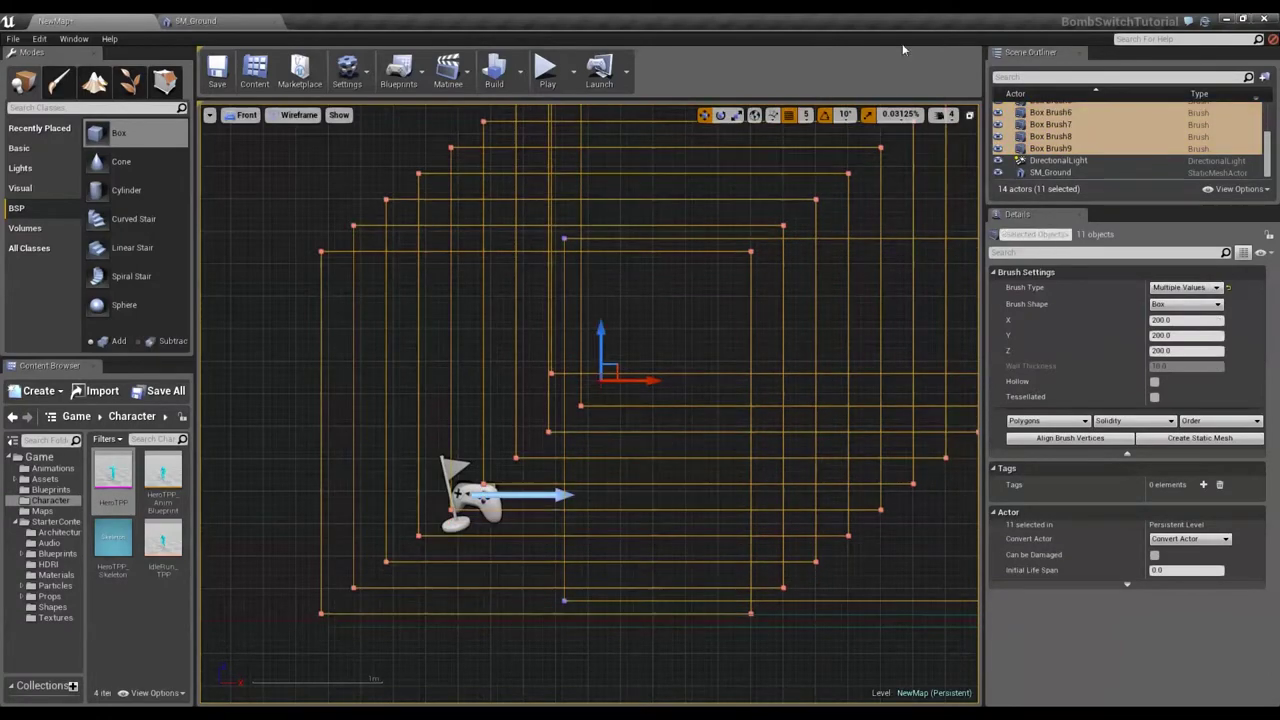
pyautogui.click(246, 114)
pyautogui.click(262, 138)
pyautogui.moveTo(450, 250); pyautogui.dragTo(393, 250, button='right')
pyautogui.moveTo(622, 322); pyautogui.dragTo(516, 322)
pyautogui.moveTo(516, 322); pyautogui.dragTo(494, 306, button='right')
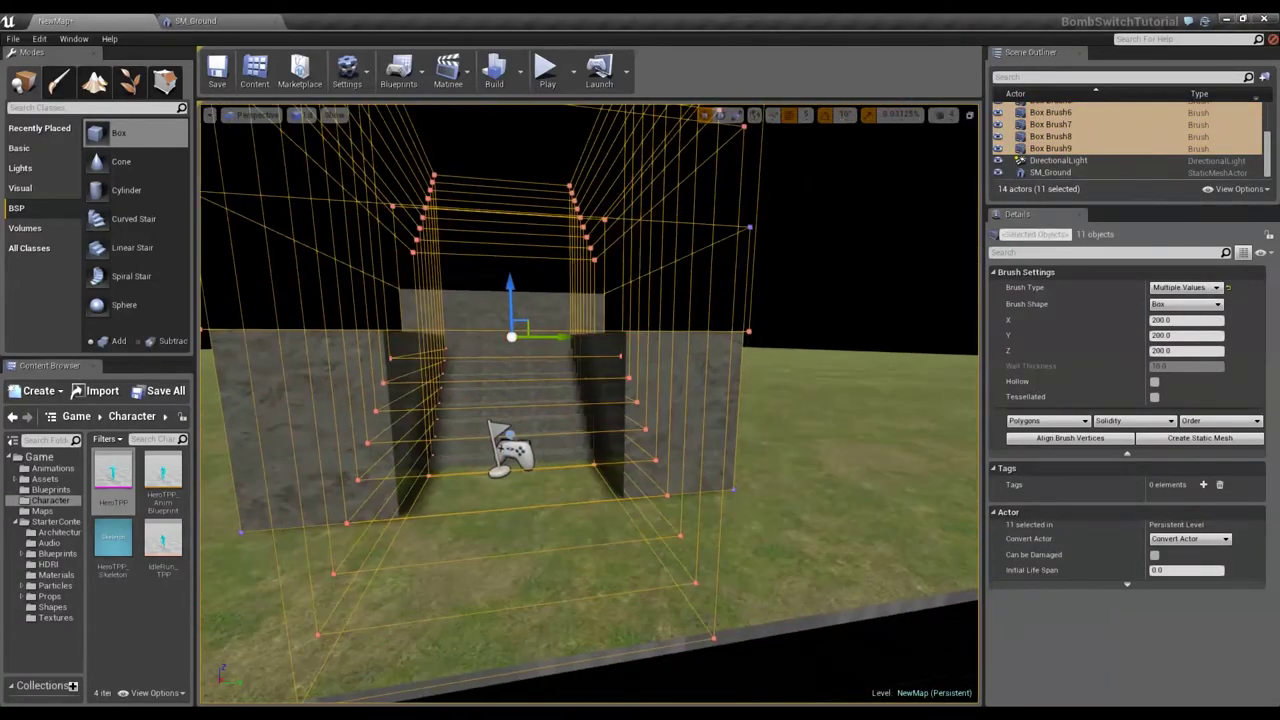
pyautogui.click(948, 214)
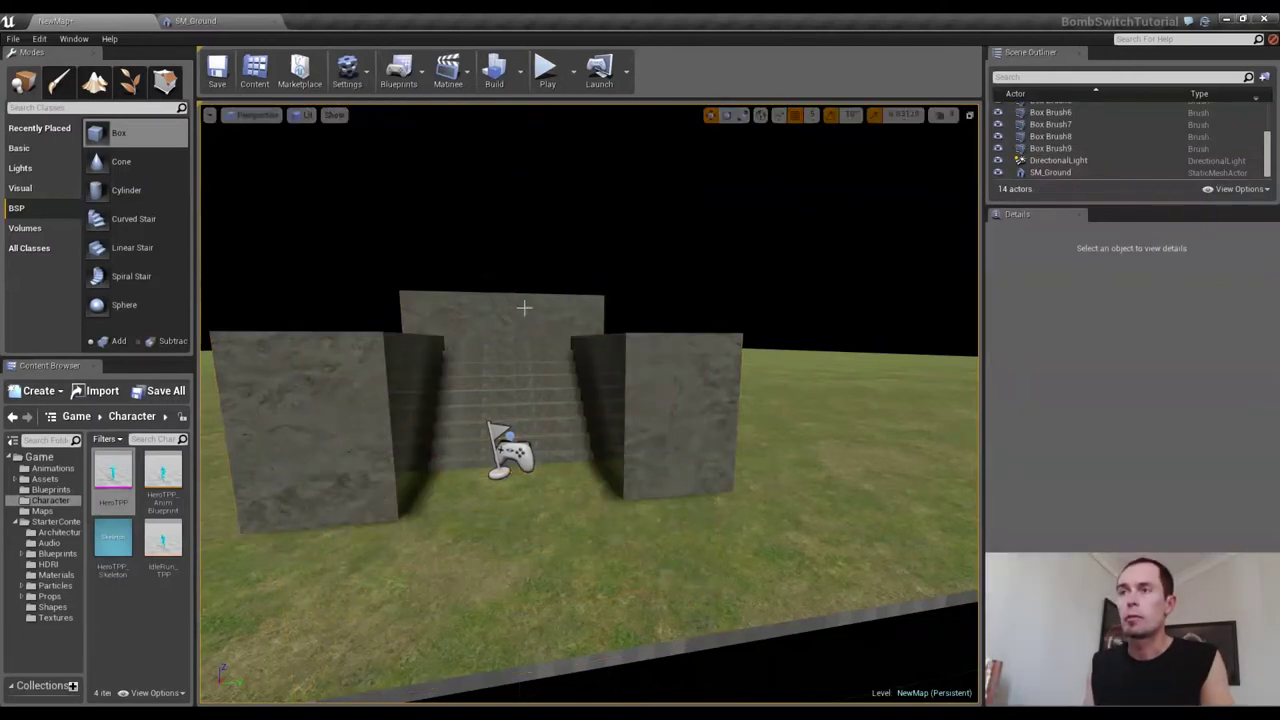
# Play the level, run the character up the stairs and around the structure, and end the play session
pyautogui.click(545, 68)
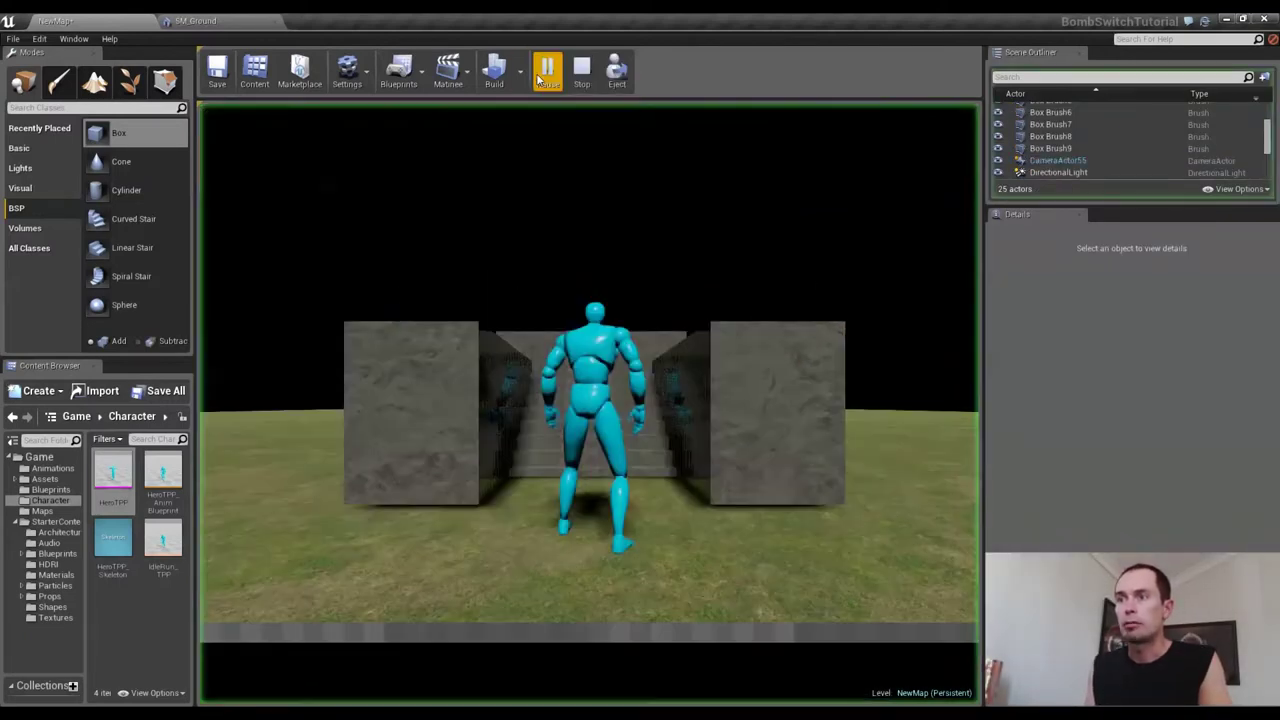
pyautogui.click(592, 432)
pyautogui.press('w')
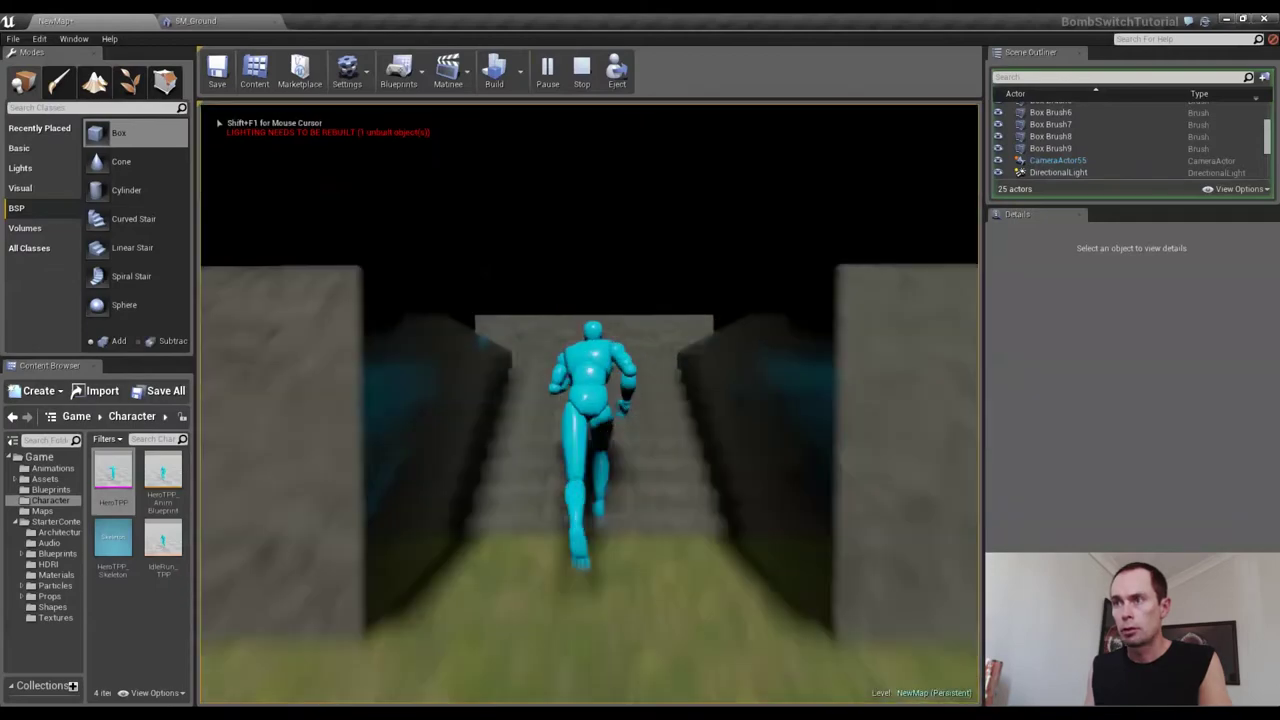
pyautogui.press('s')
pyautogui.press('w')
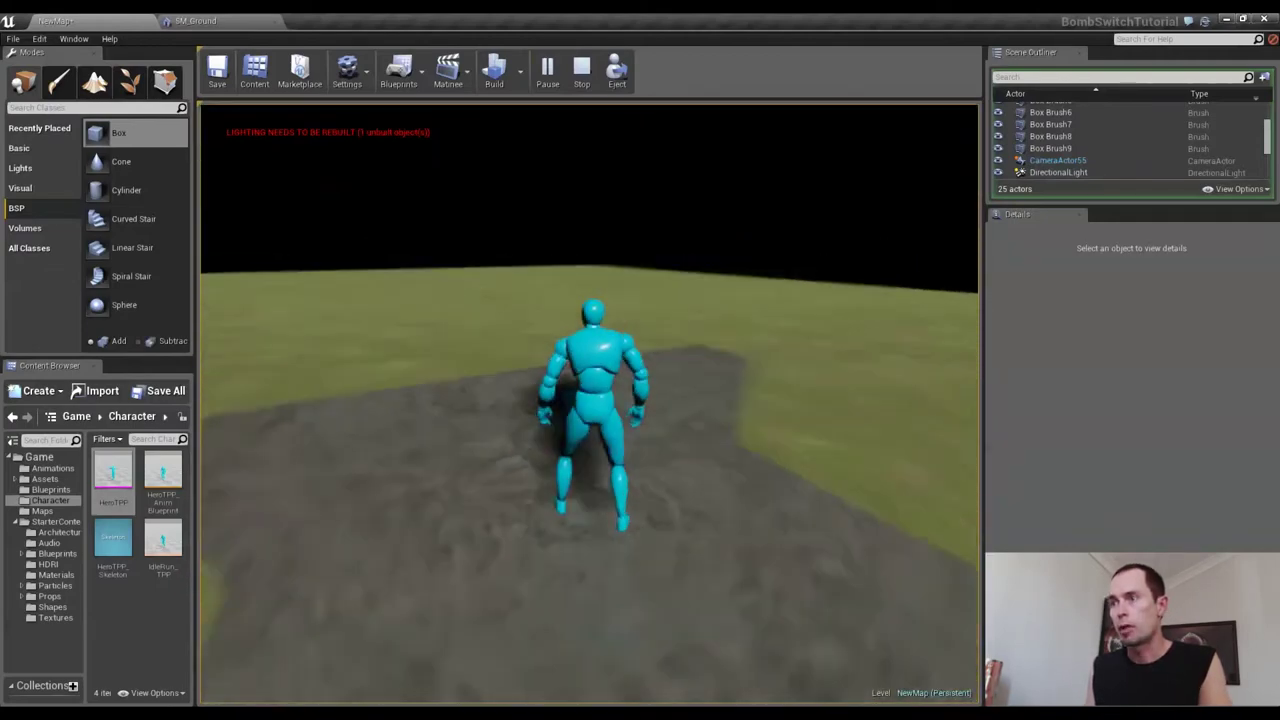
pyautogui.press('d')
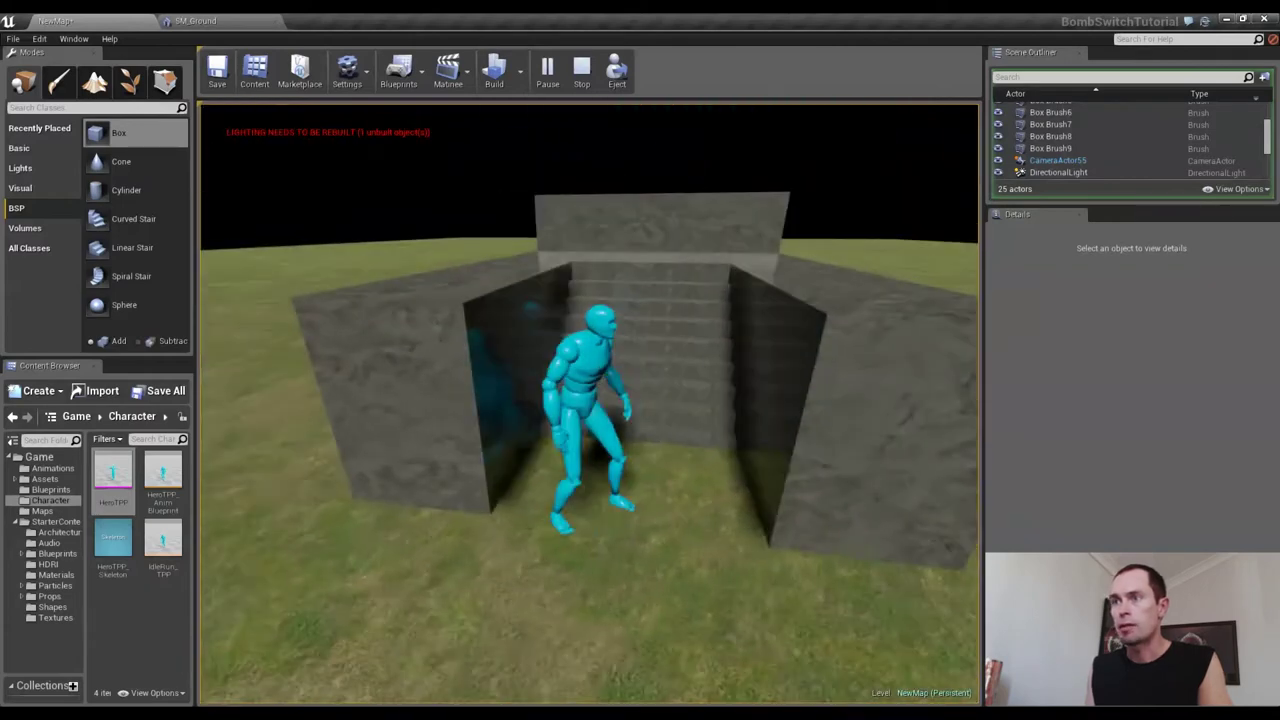
pyautogui.press('s')
pyautogui.press('d')
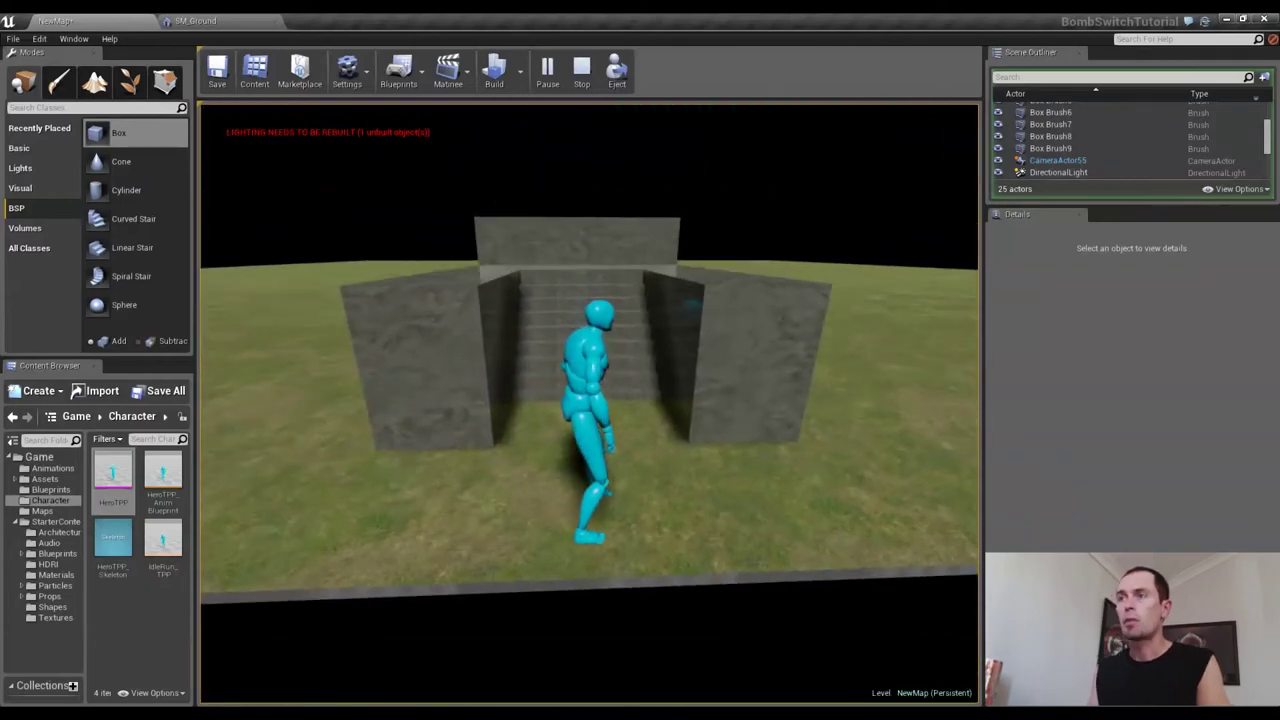
pyautogui.press('w')
pyautogui.press('w')
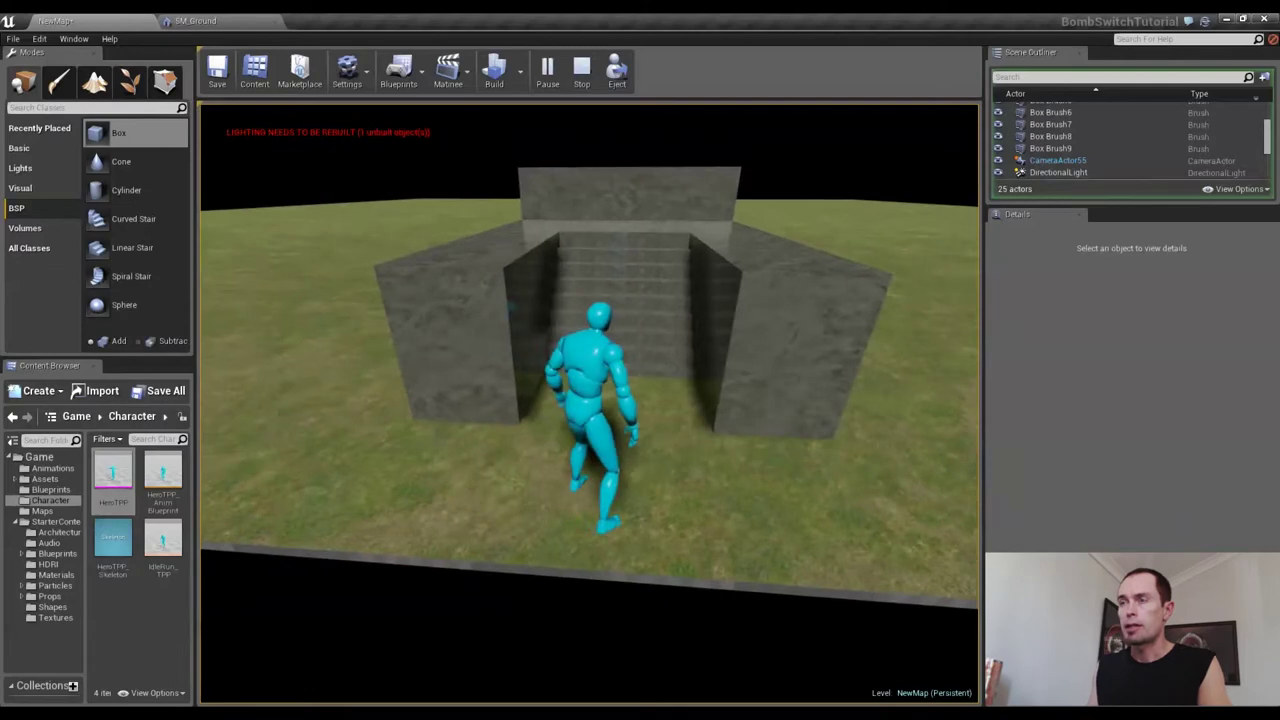
pyautogui.press('Escape')
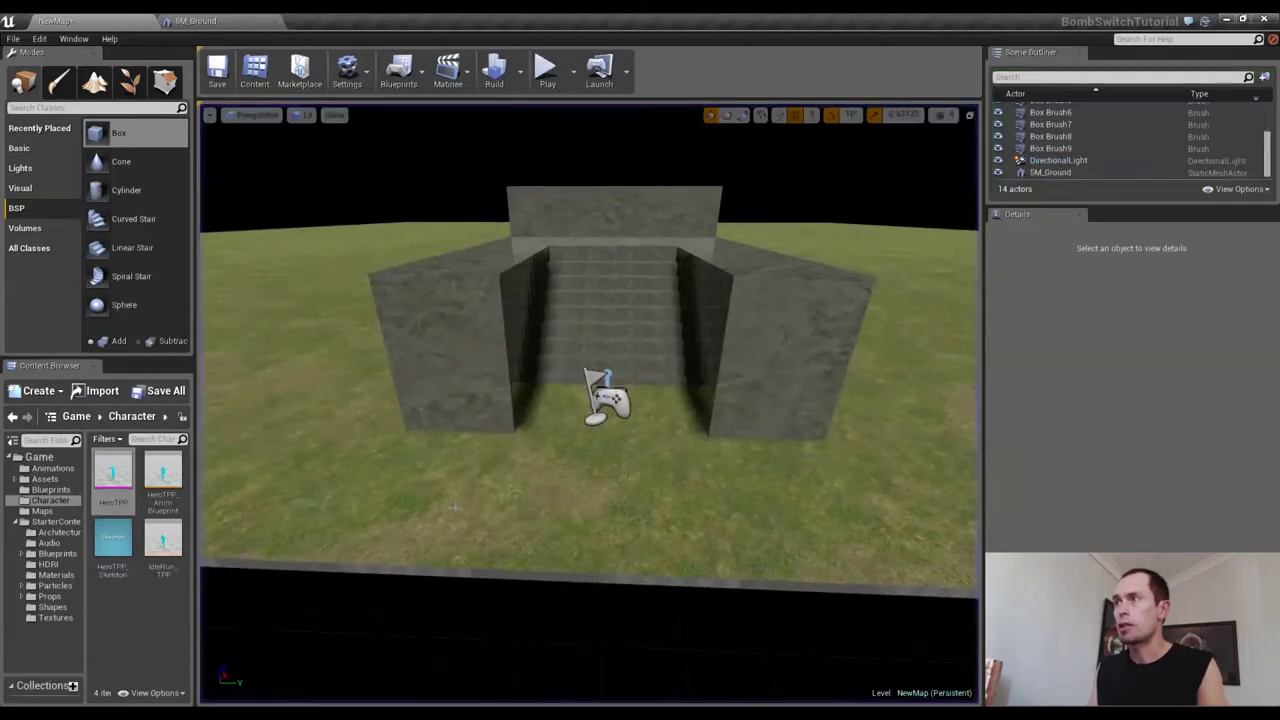
# Convert all the box brushes into one static mesh named SM_Stage in the Assets folder and enable its light map resolution override
pyautogui.click(1072, 148)
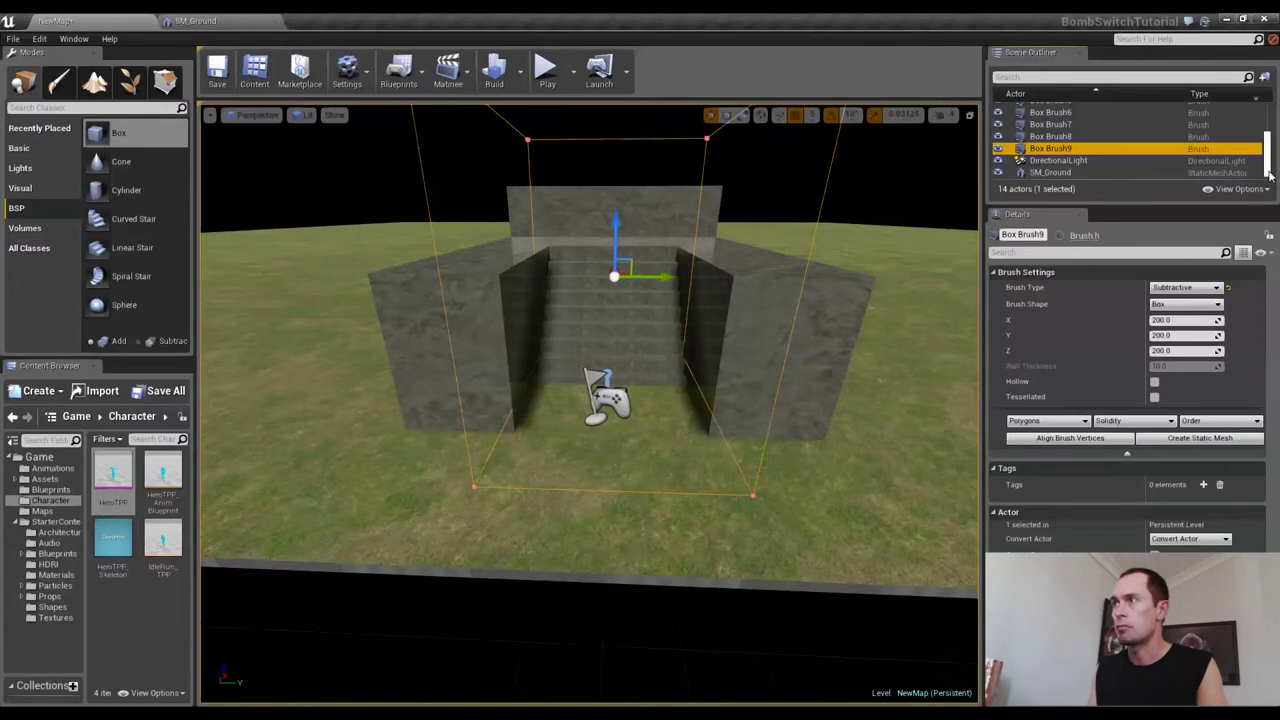
pyautogui.moveTo(1269, 170); pyautogui.dragTo(1254, 103)
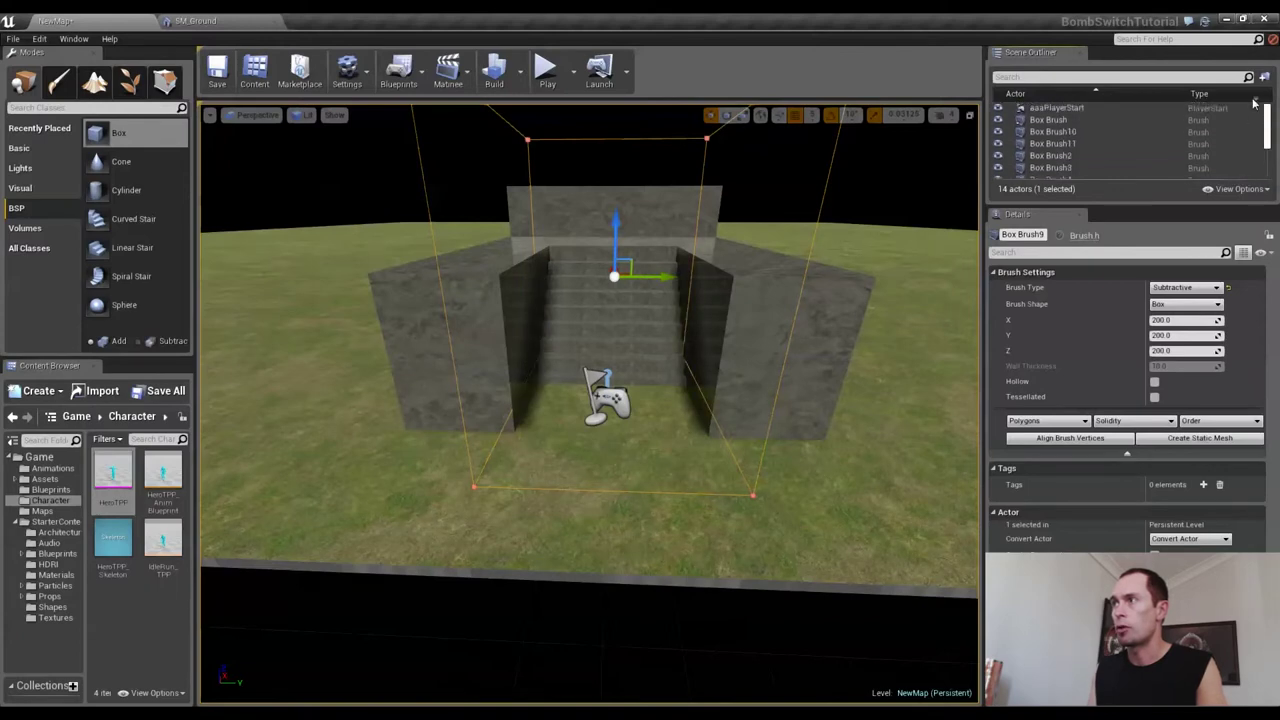
pyautogui.keyDown('shift'); pyautogui.click(1074, 121); pyautogui.keyUp('shift')
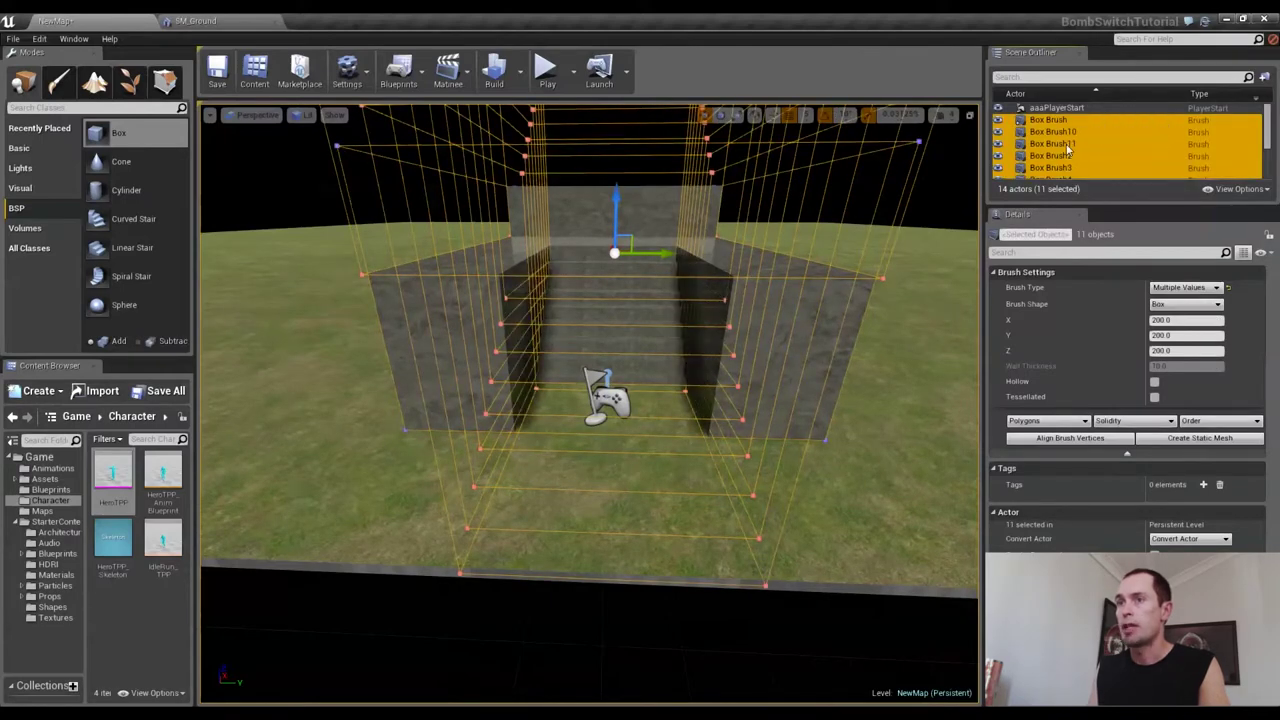
pyautogui.click(1193, 440)
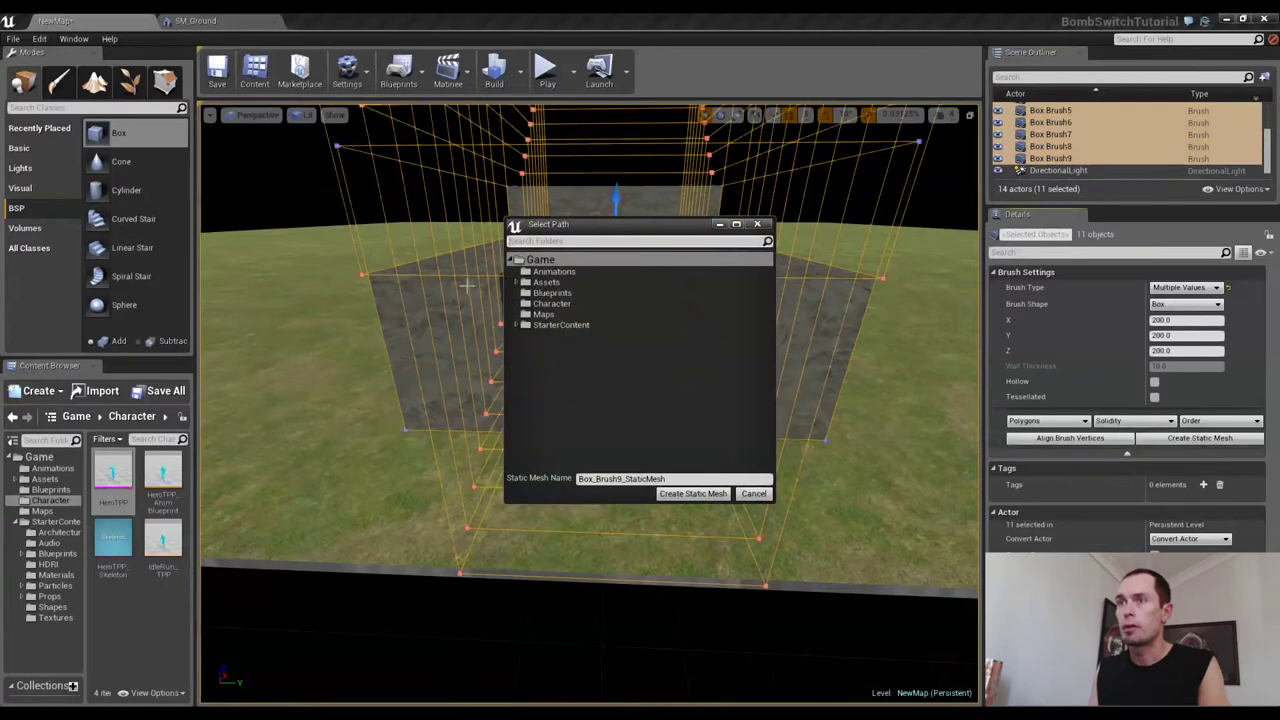
pyautogui.click(560, 283)
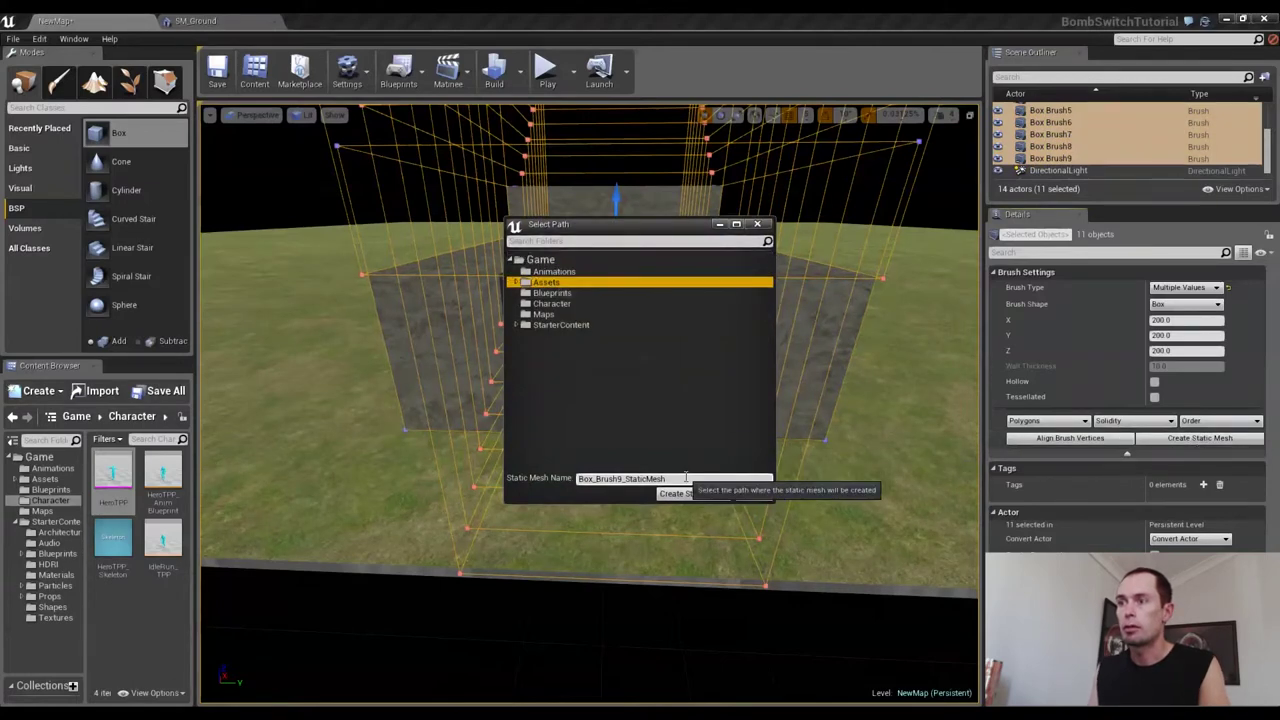
pyautogui.moveTo(686, 477); pyautogui.dragTo(521, 464)
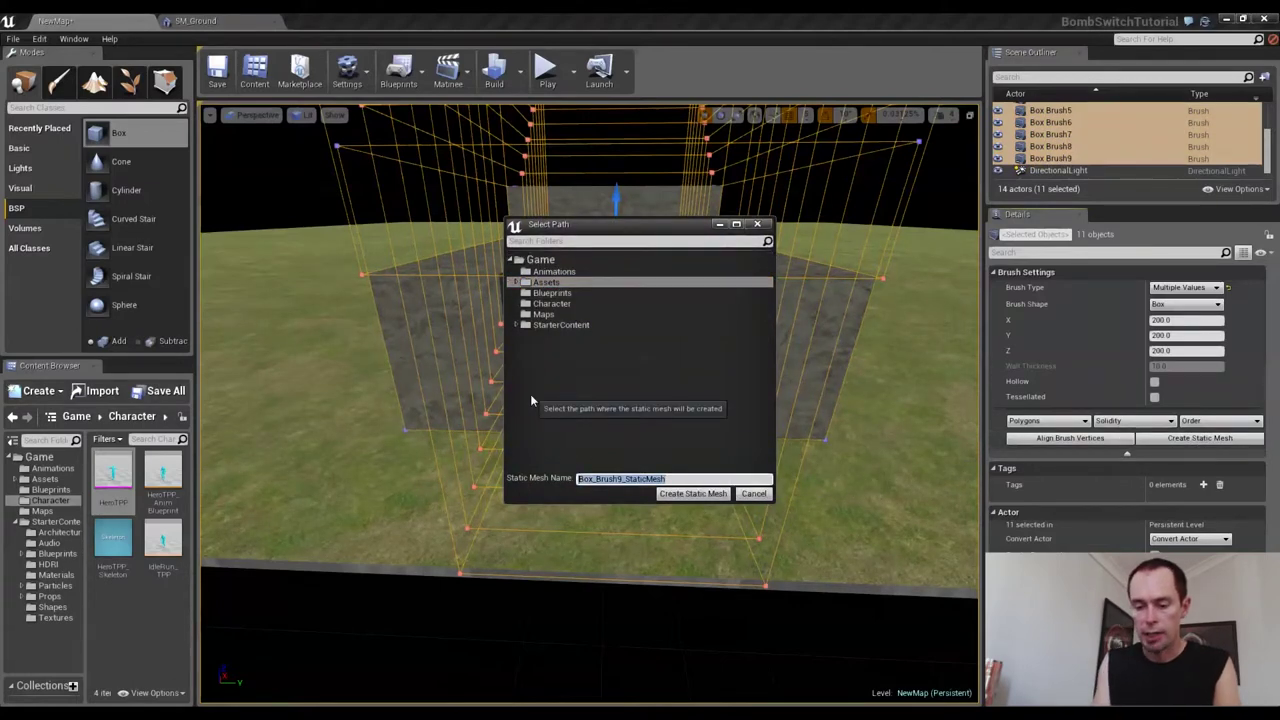
pyautogui.write('SM_Stage')
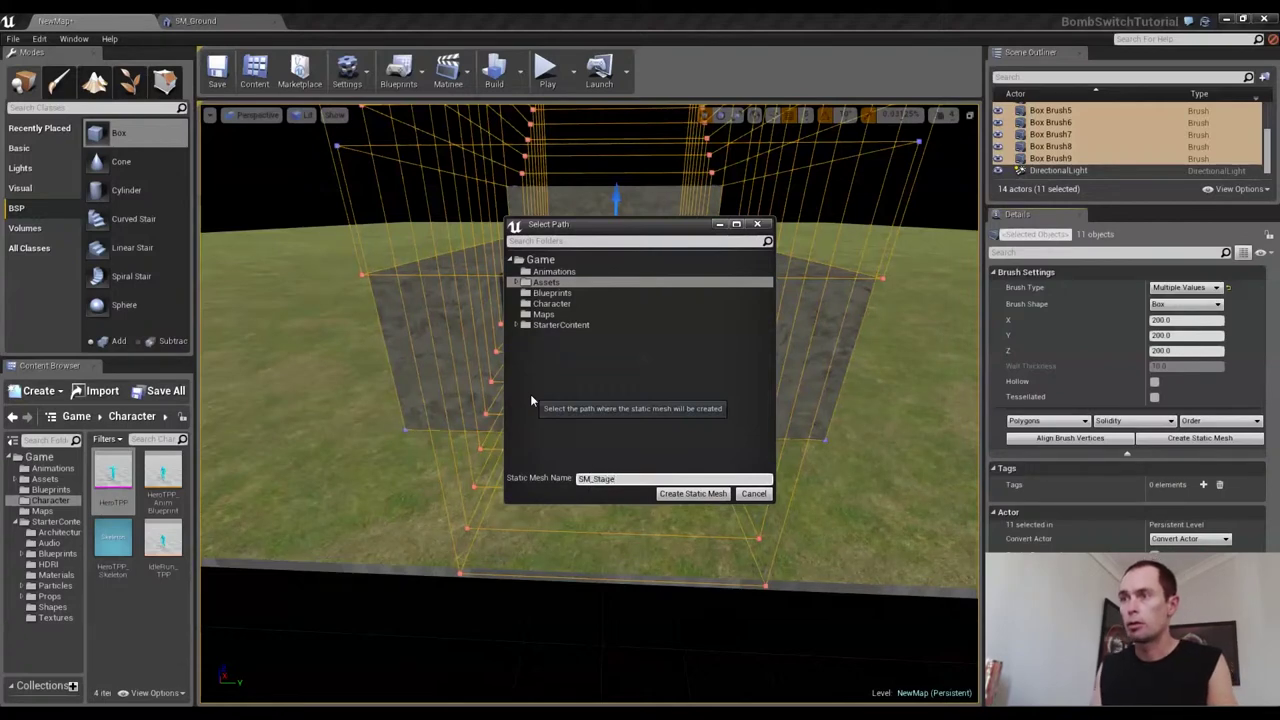
pyautogui.click(676, 494)
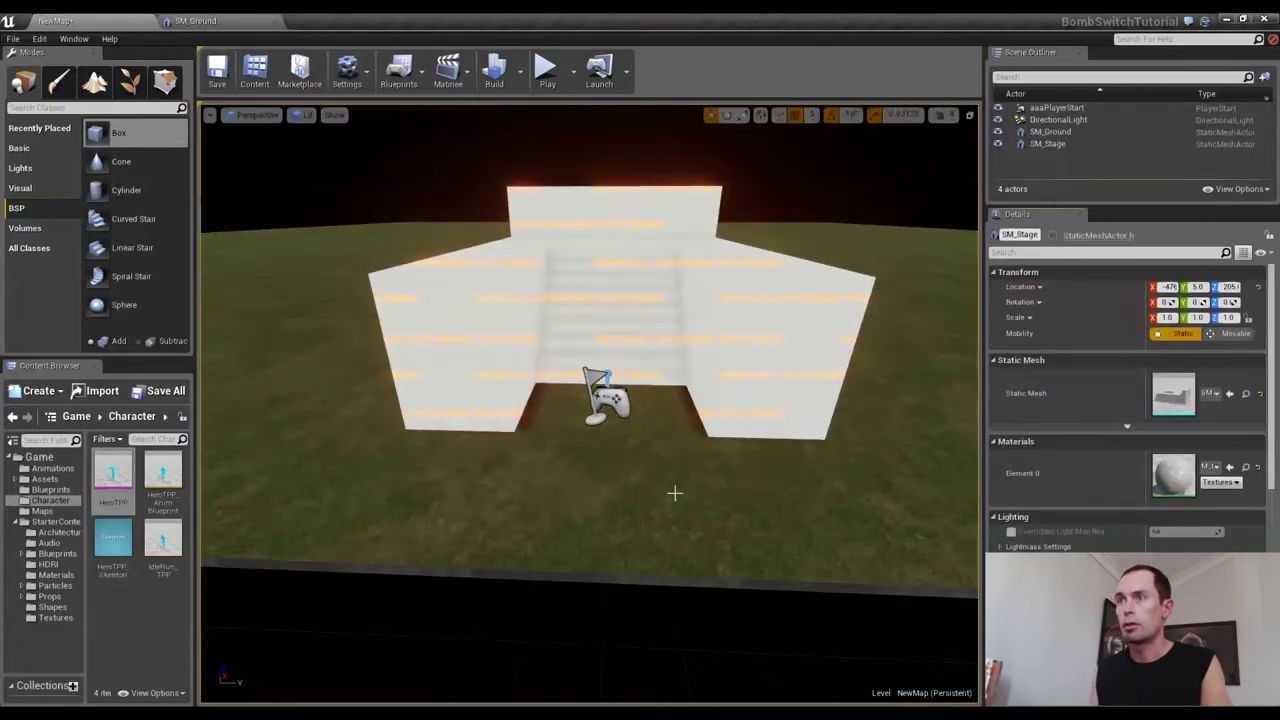
pyautogui.click(1012, 532)
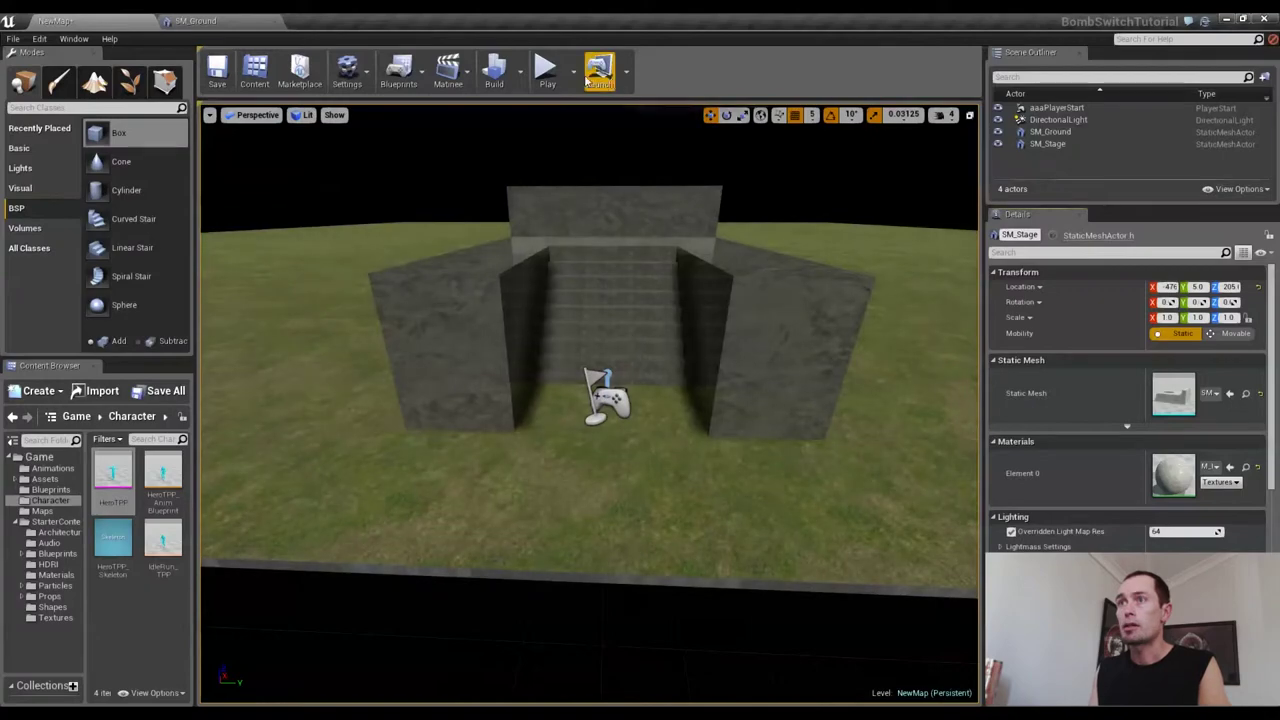
# Play the level again to test the character's collision with the SM_Stage mesh, and stop playing
pyautogui.click(546, 74)
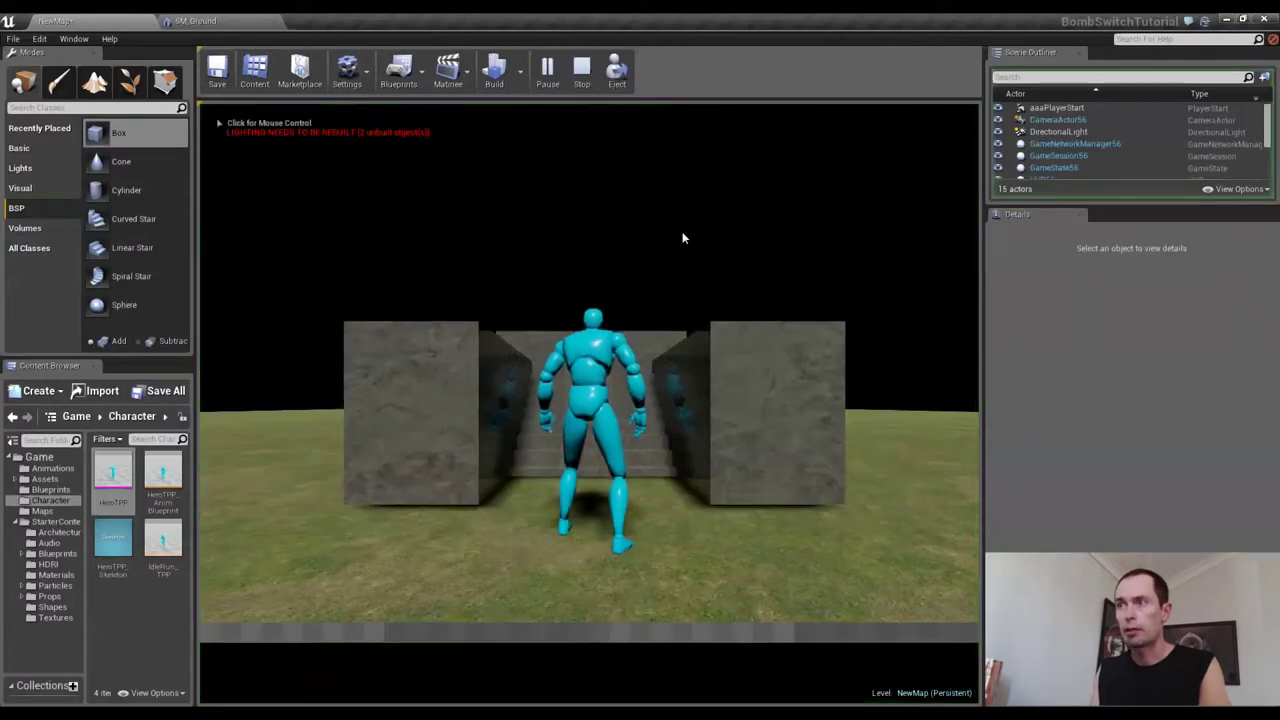
pyautogui.press('w')
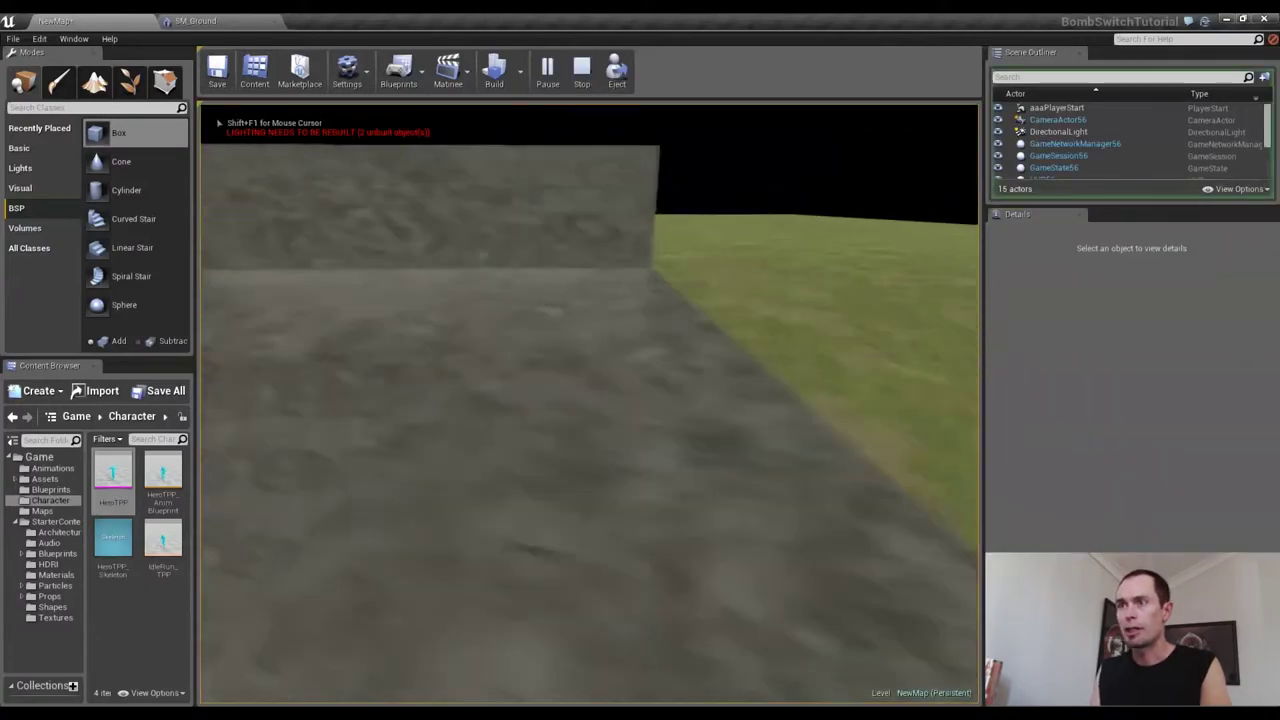
pyautogui.press('s')
pyautogui.press('w')
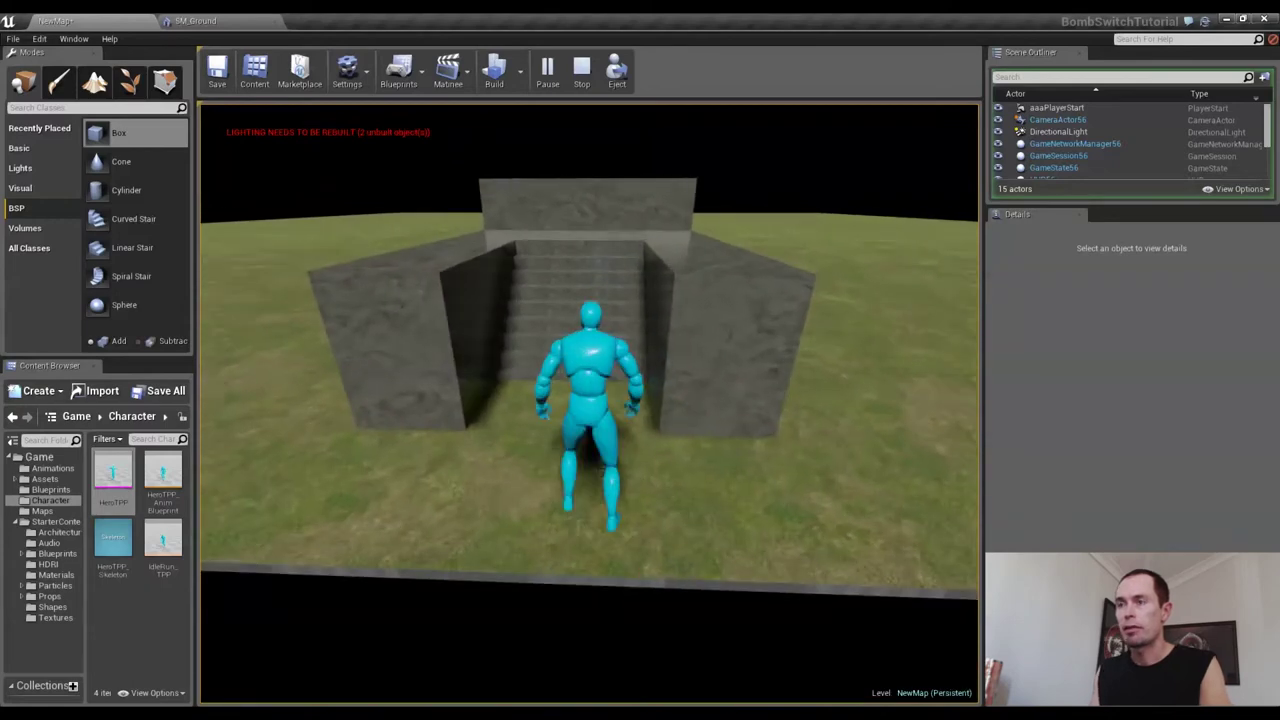
pyautogui.press('Escape')
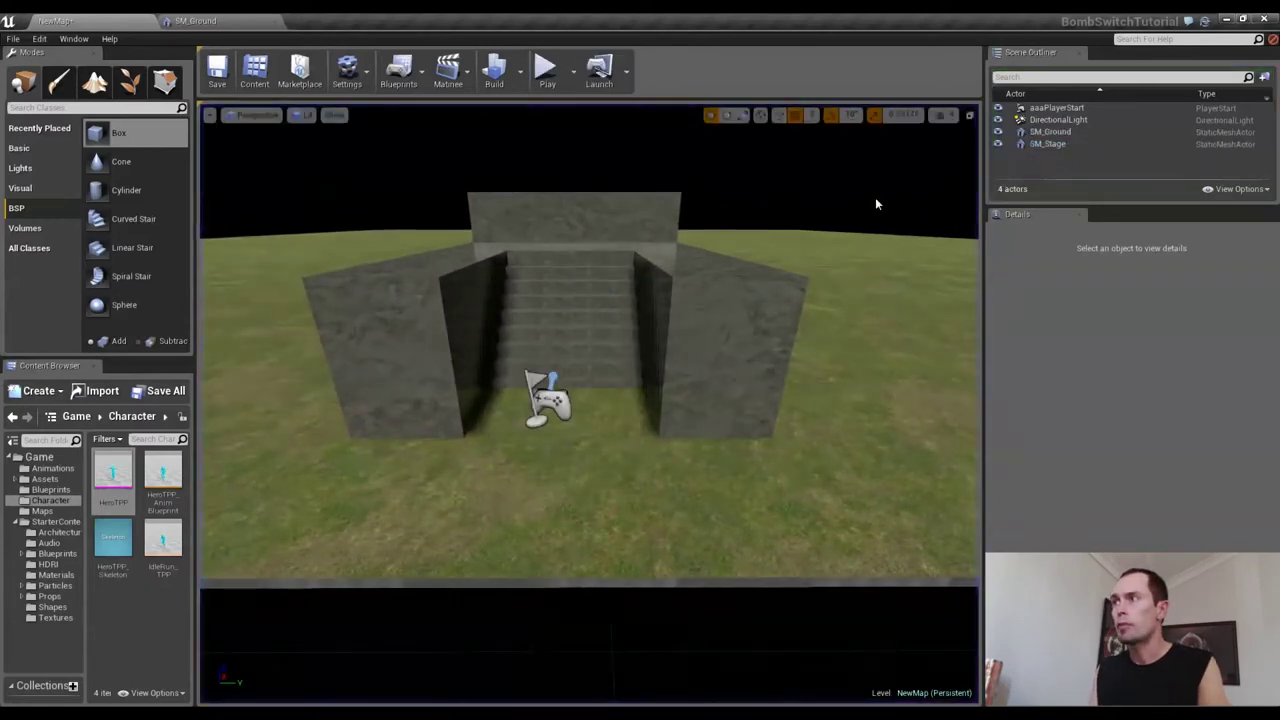
# Open SM_Stage in the static mesh editor and bring the whole mesh into view
pyautogui.click(1063, 143)
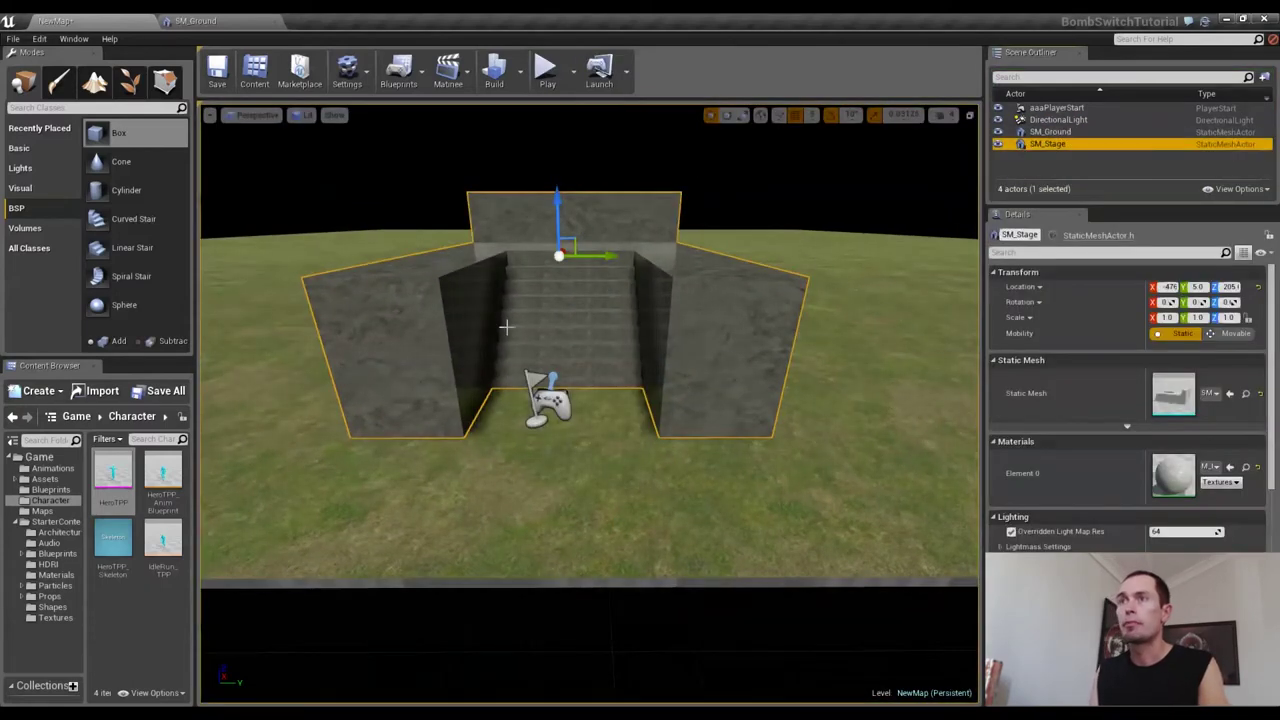
pyautogui.rightClick(1057, 147)
pyautogui.click(1093, 177)
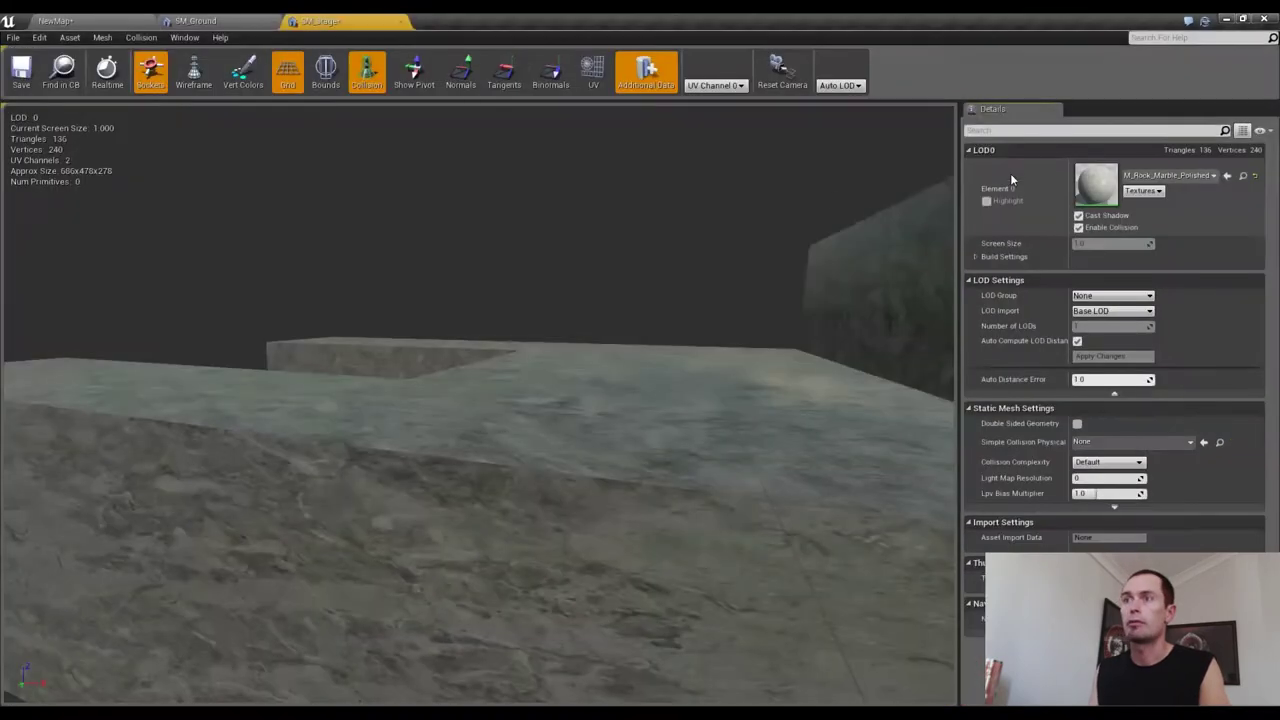
pyautogui.moveTo(576, 167); pyautogui.dragTo(600, 305)
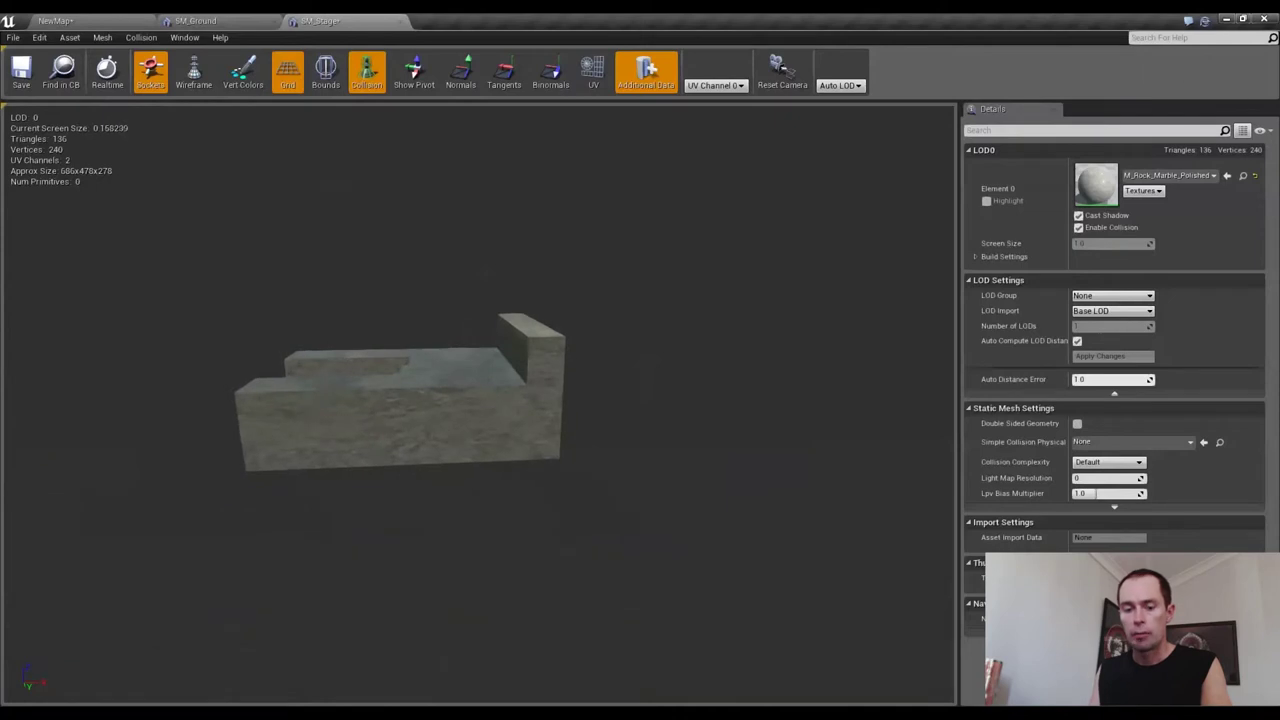
# Add a box simplified collision to the SM_Stage mesh and look at it from several sides
pyautogui.moveTo(378, 193); pyautogui.dragTo(520, 150)
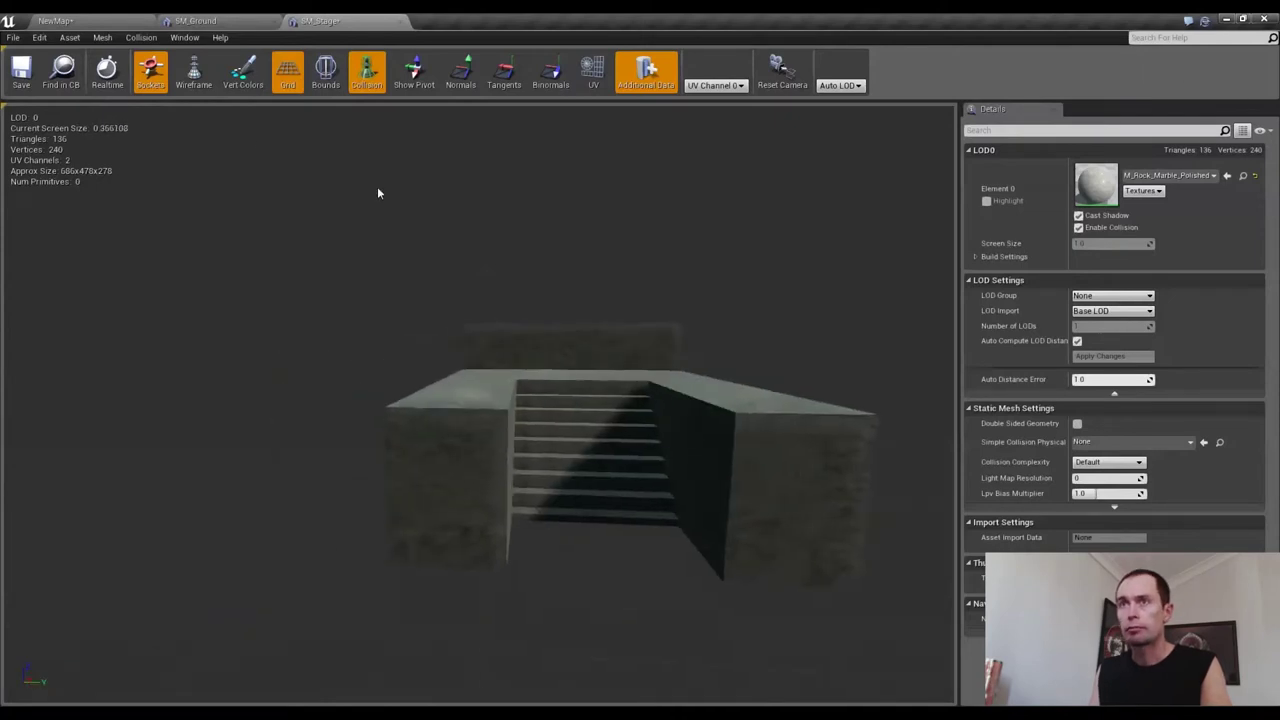
pyautogui.click(141, 38)
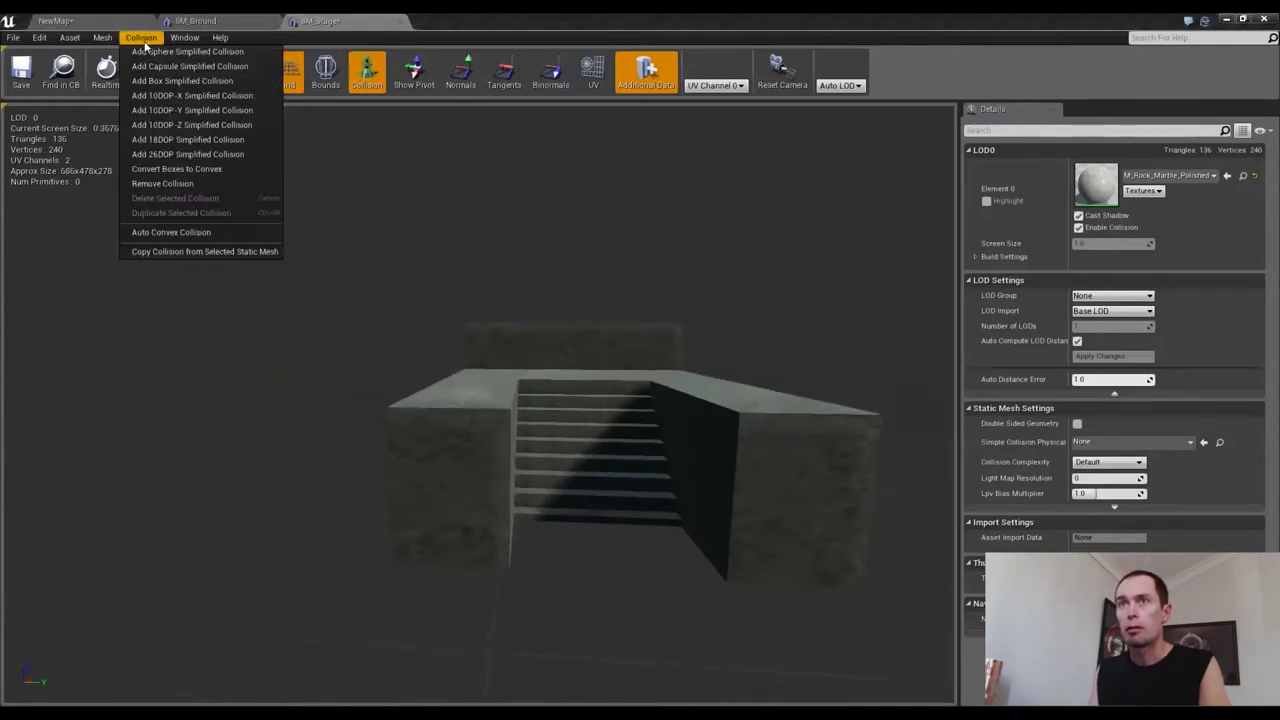
pyautogui.click(179, 82)
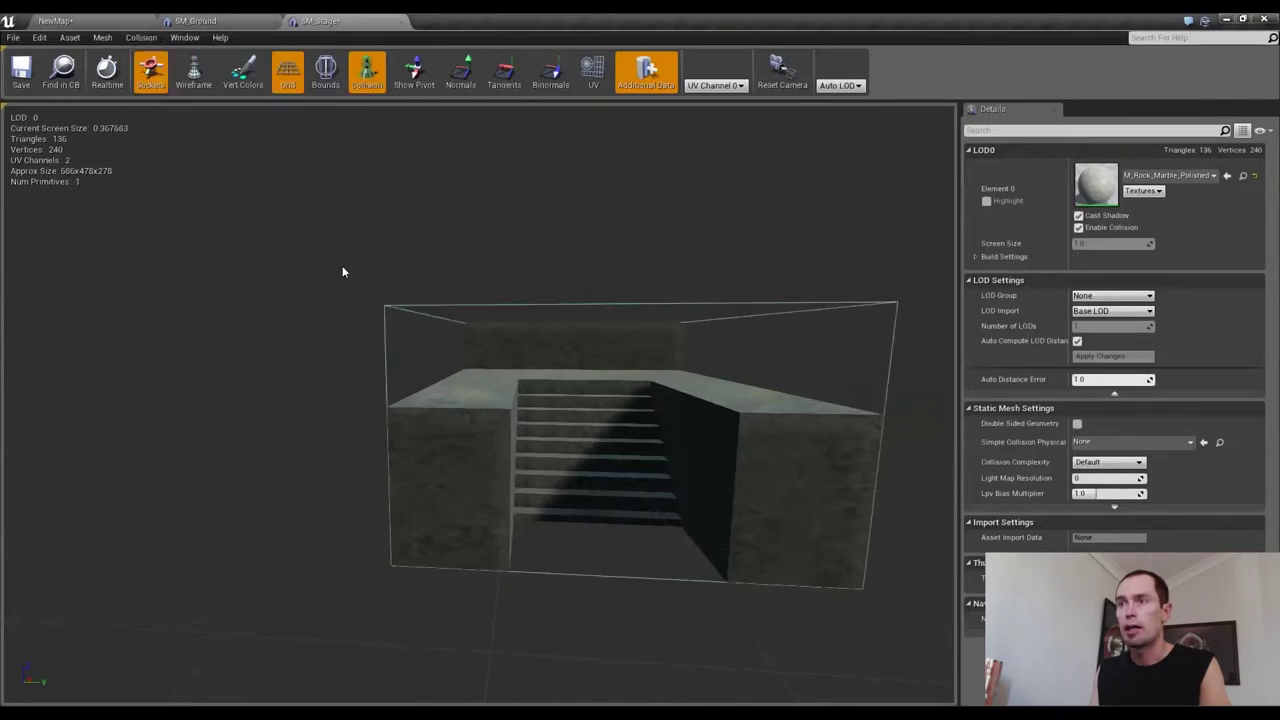
pyautogui.moveTo(342, 265); pyautogui.dragTo(546, 455)
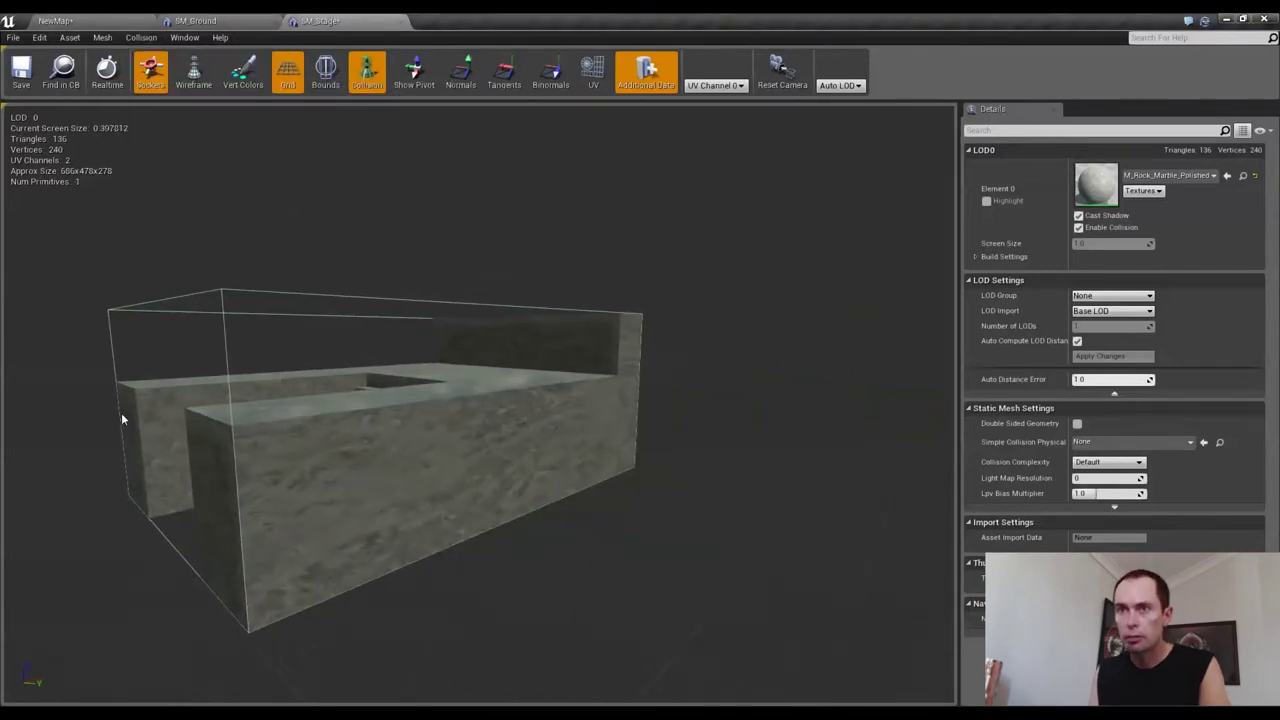
pyautogui.moveTo(273, 376); pyautogui.dragTo(298, 382)
# Play the level from NewMap, try running and jumping the character into the stage stairs, and stop playing
pyautogui.click(62, 20)
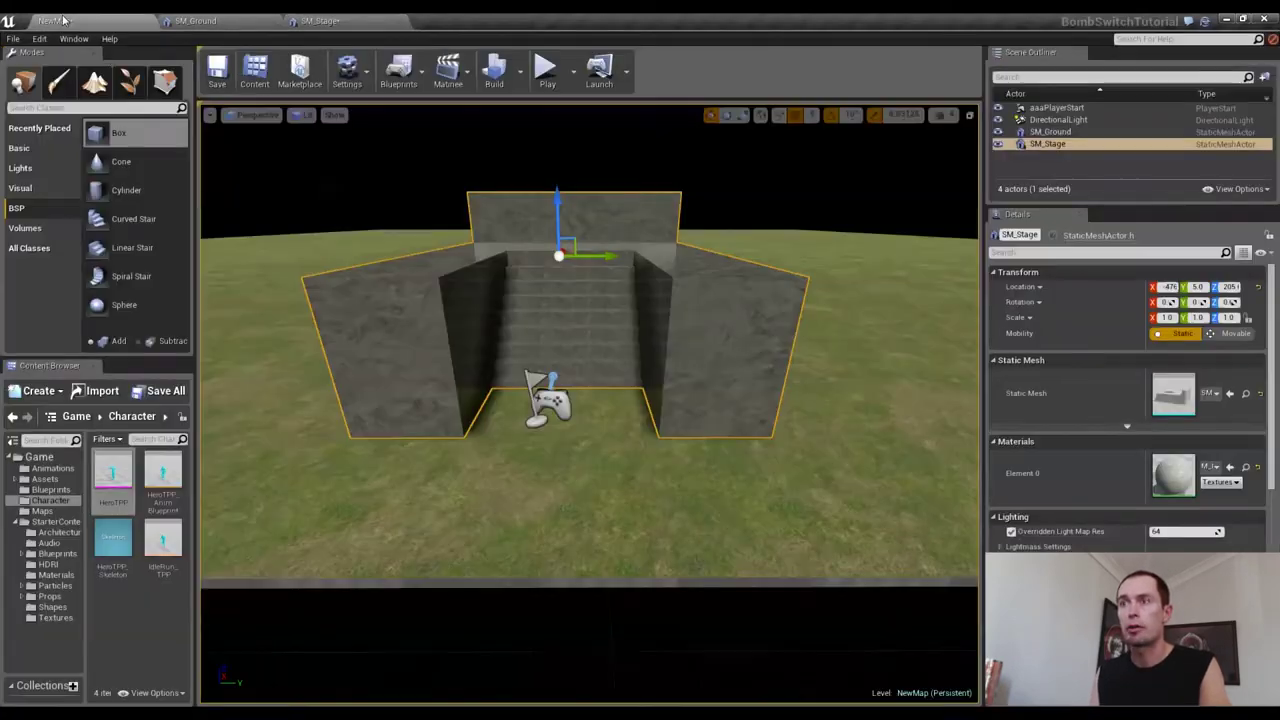
pyautogui.click(547, 67)
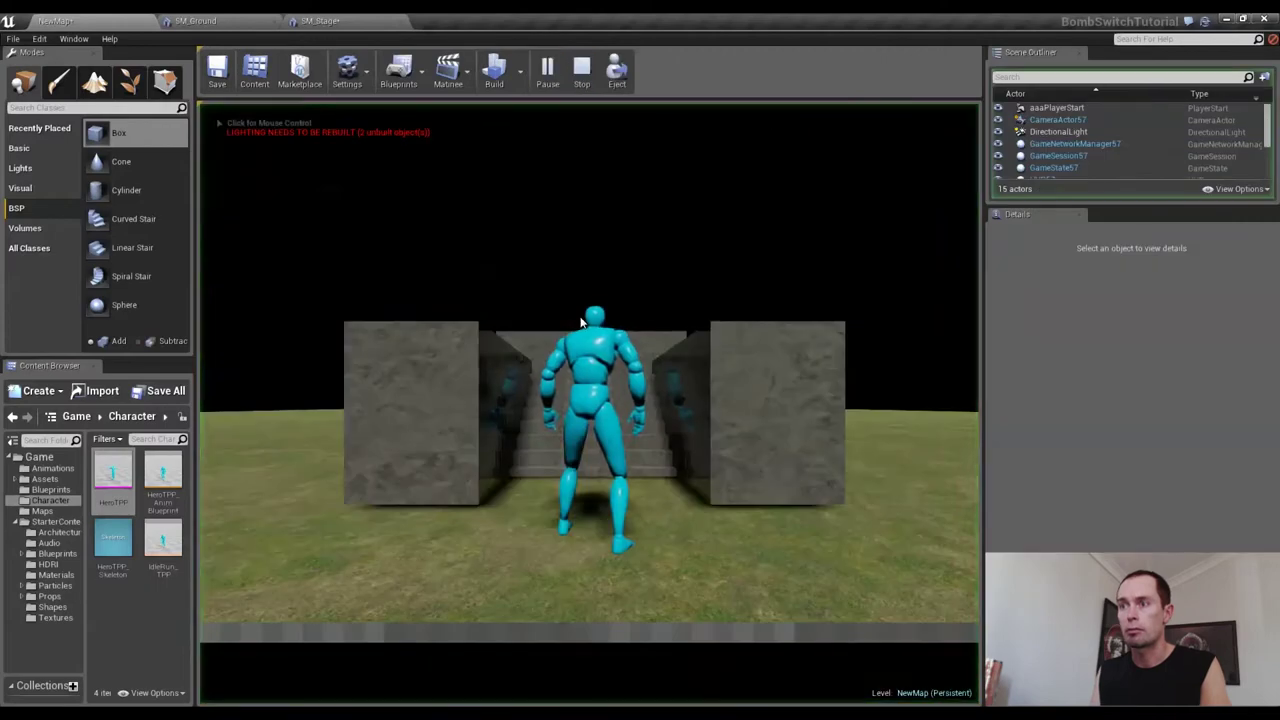
pyautogui.press('s')
pyautogui.press('w')
pyautogui.press('space')
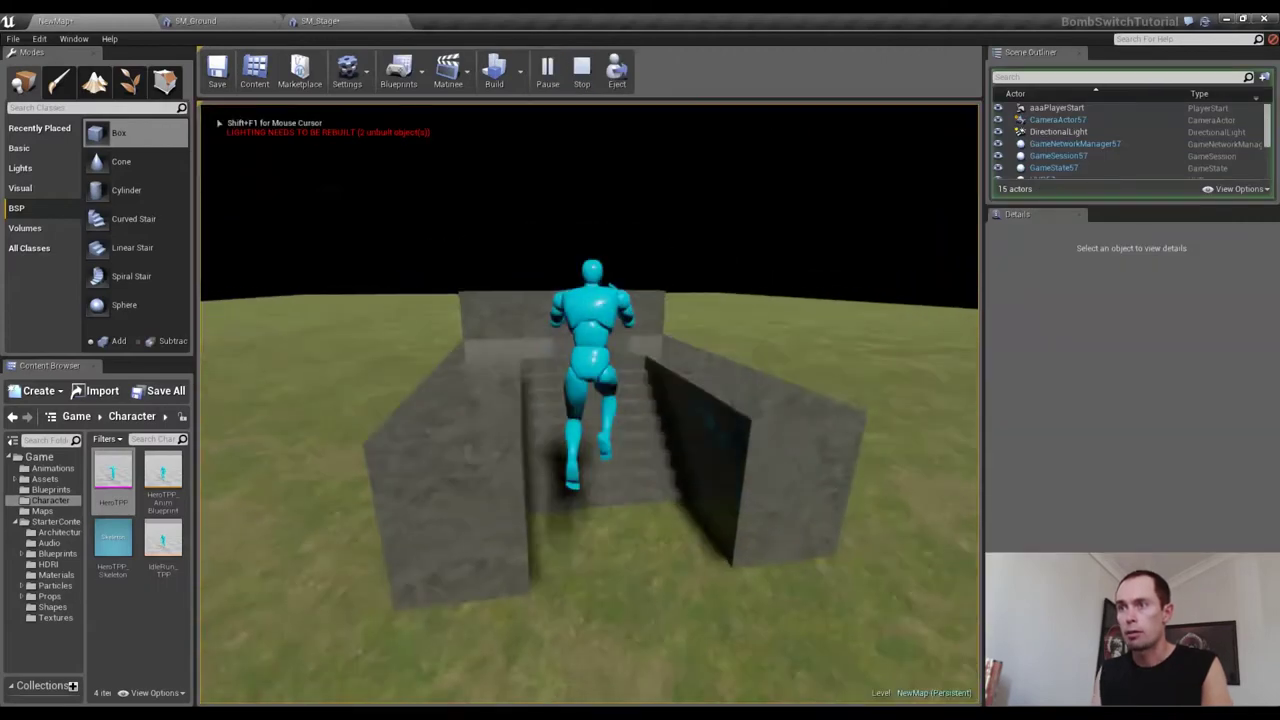
pyautogui.press('s')
pyautogui.press('w')
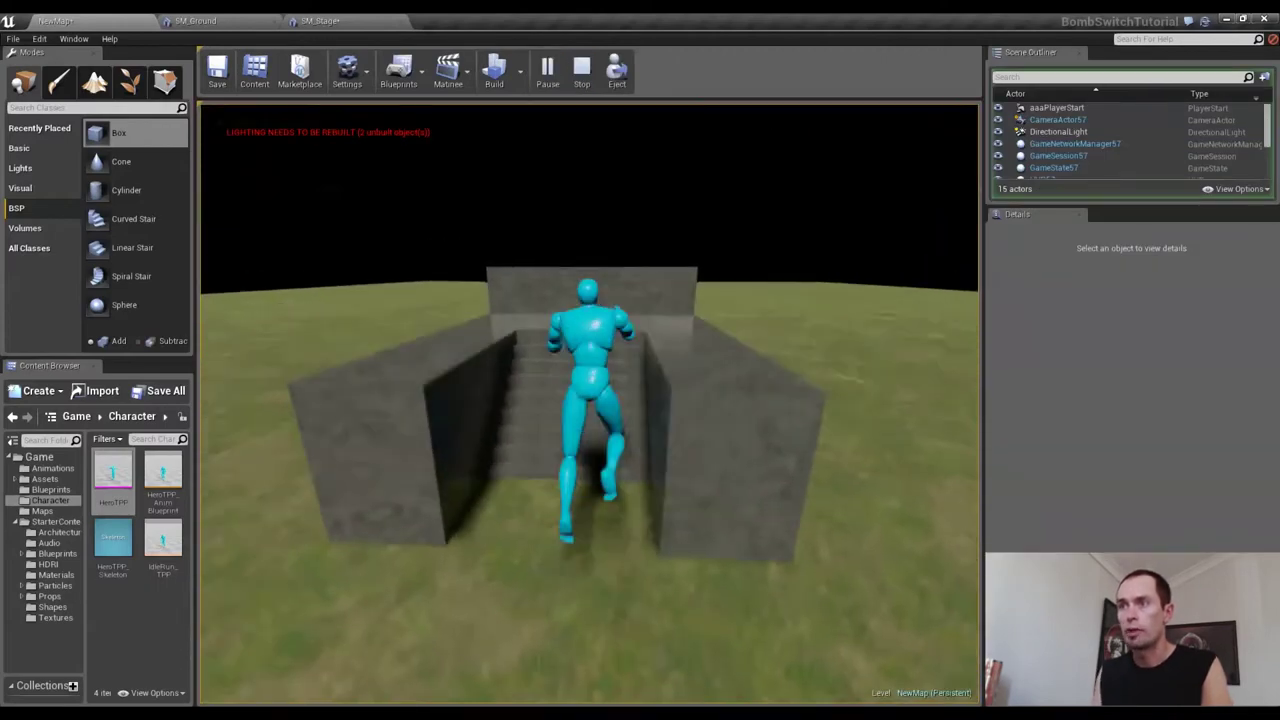
pyautogui.press('space')
pyautogui.press('s')
pyautogui.press('Escape')
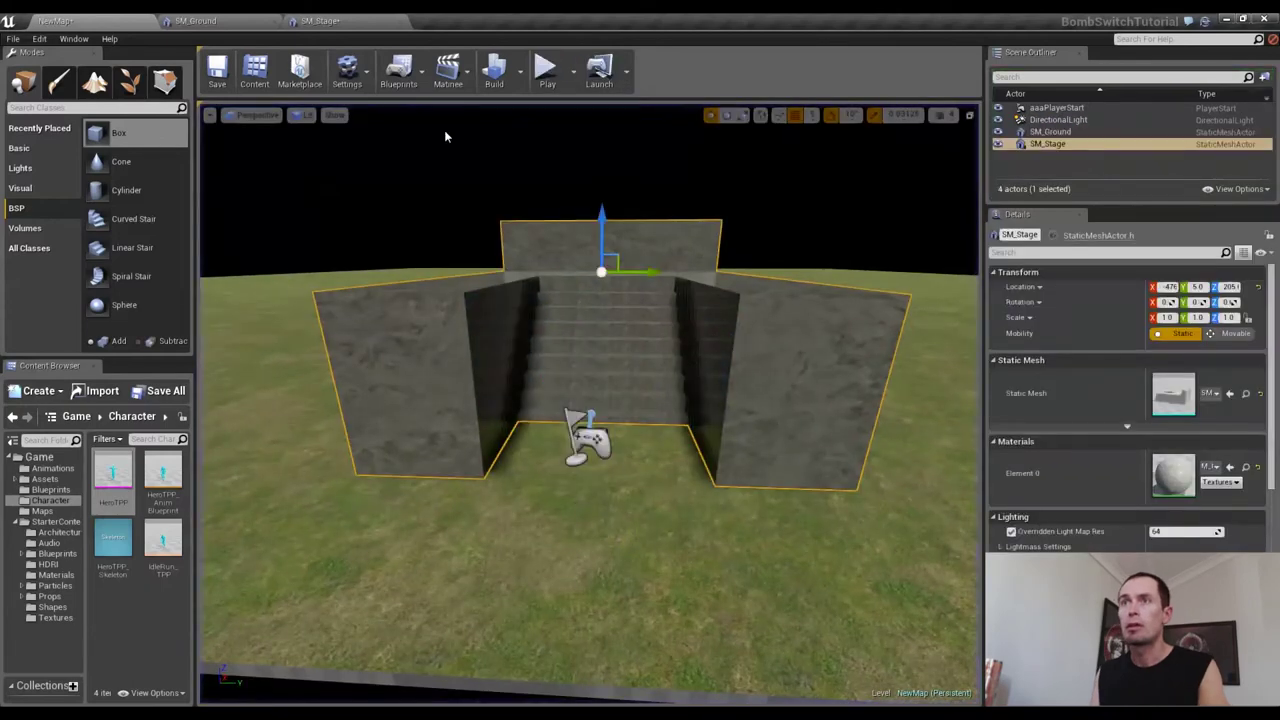
# Delete the box collision from the SM_Stage mesh
pyautogui.click(307, 20)
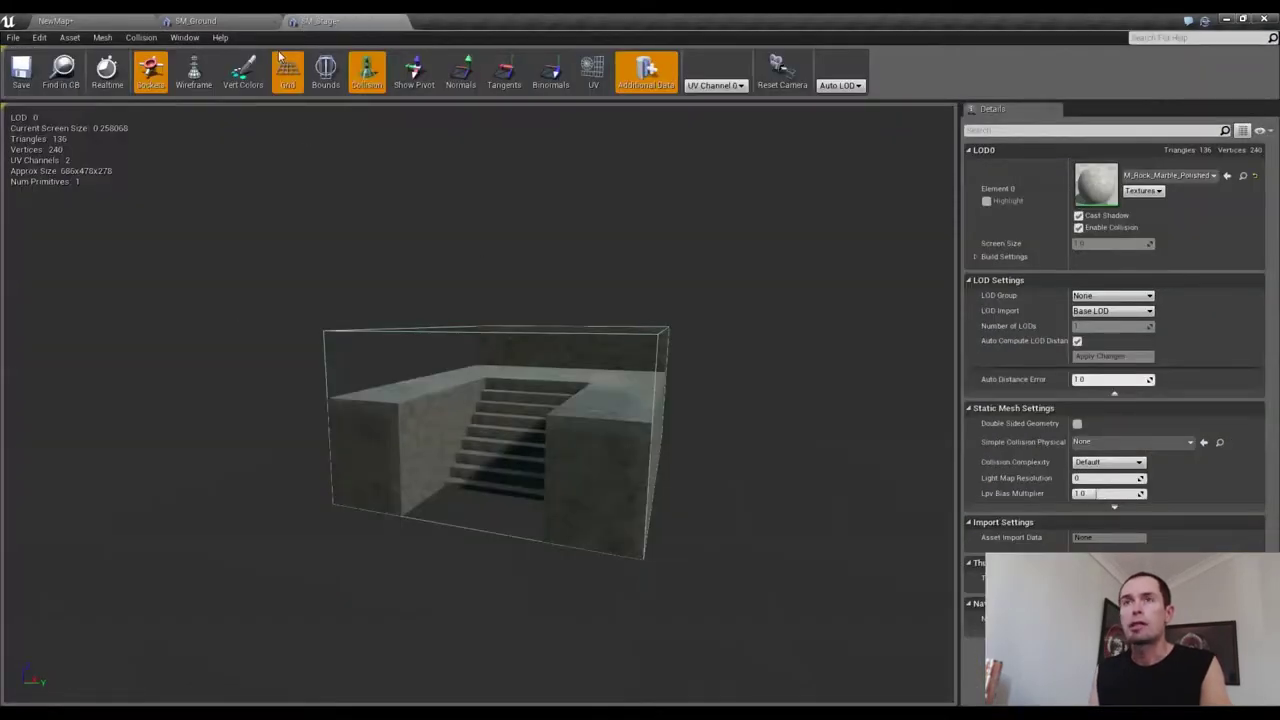
pyautogui.click(141, 38)
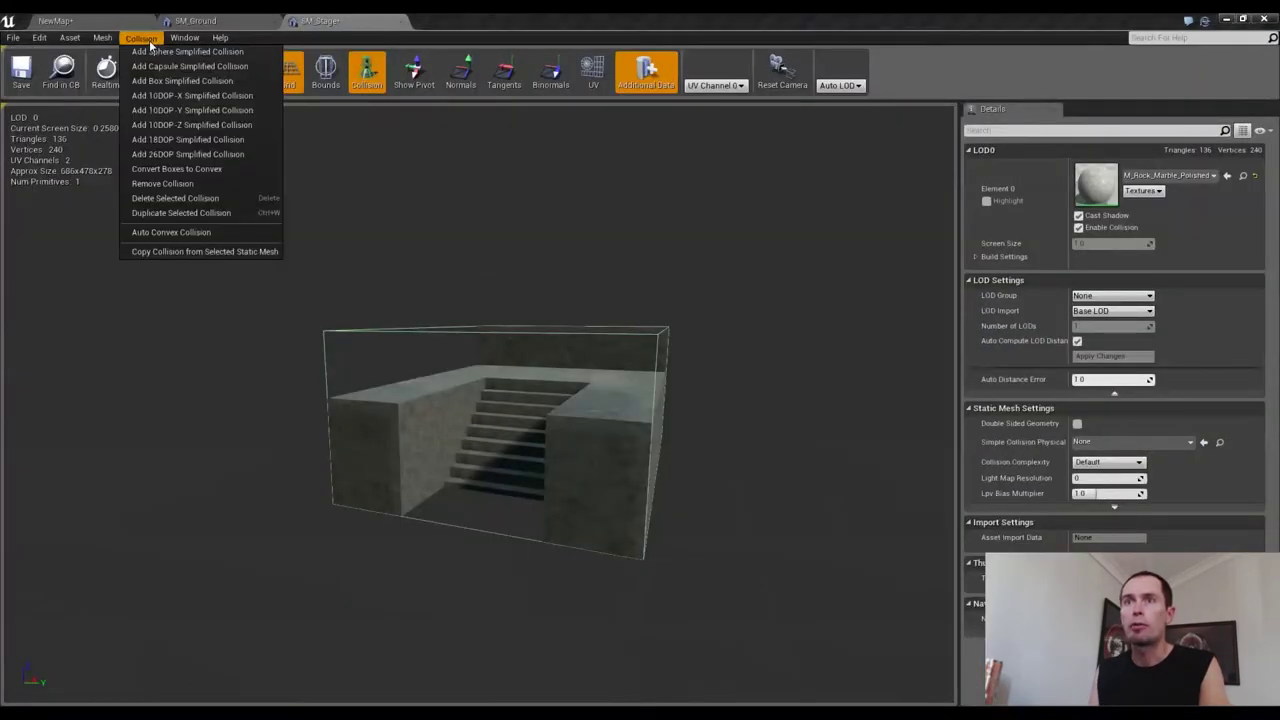
pyautogui.click(195, 203)
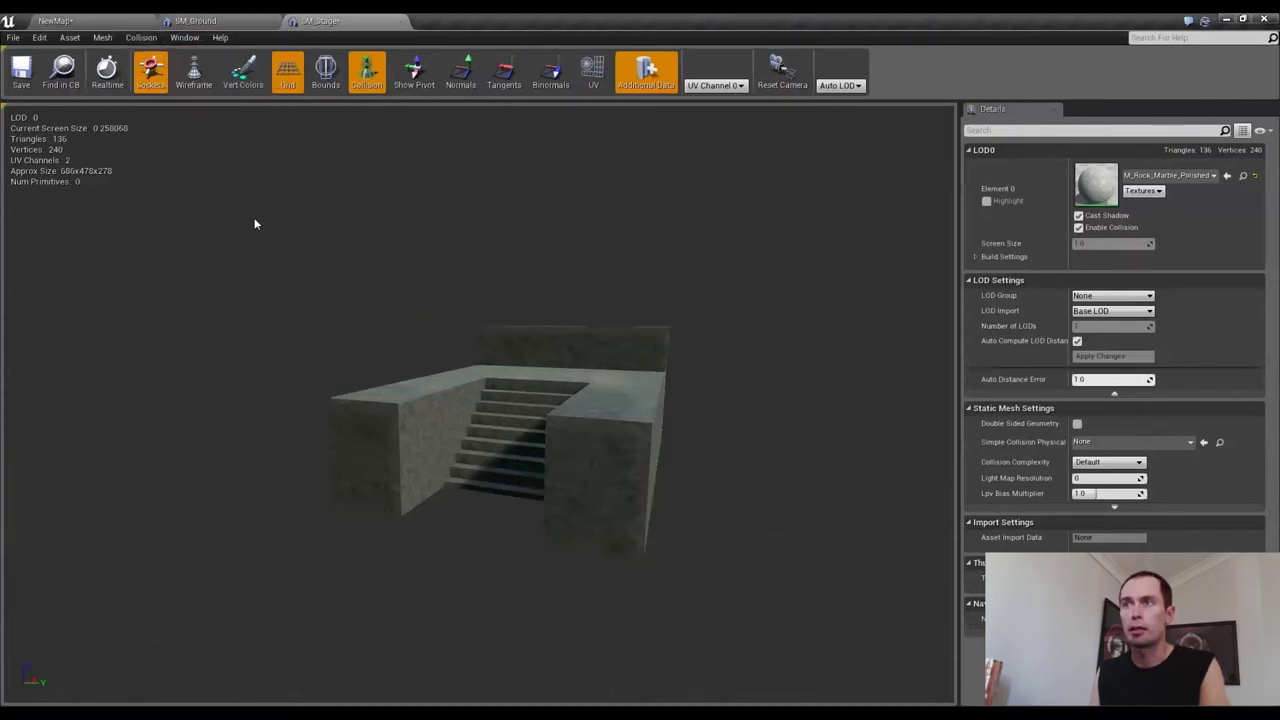
# Close the SM_Stage and SM_Ground mesh editors and return to the stage in the level
pyautogui.click(399, 21)
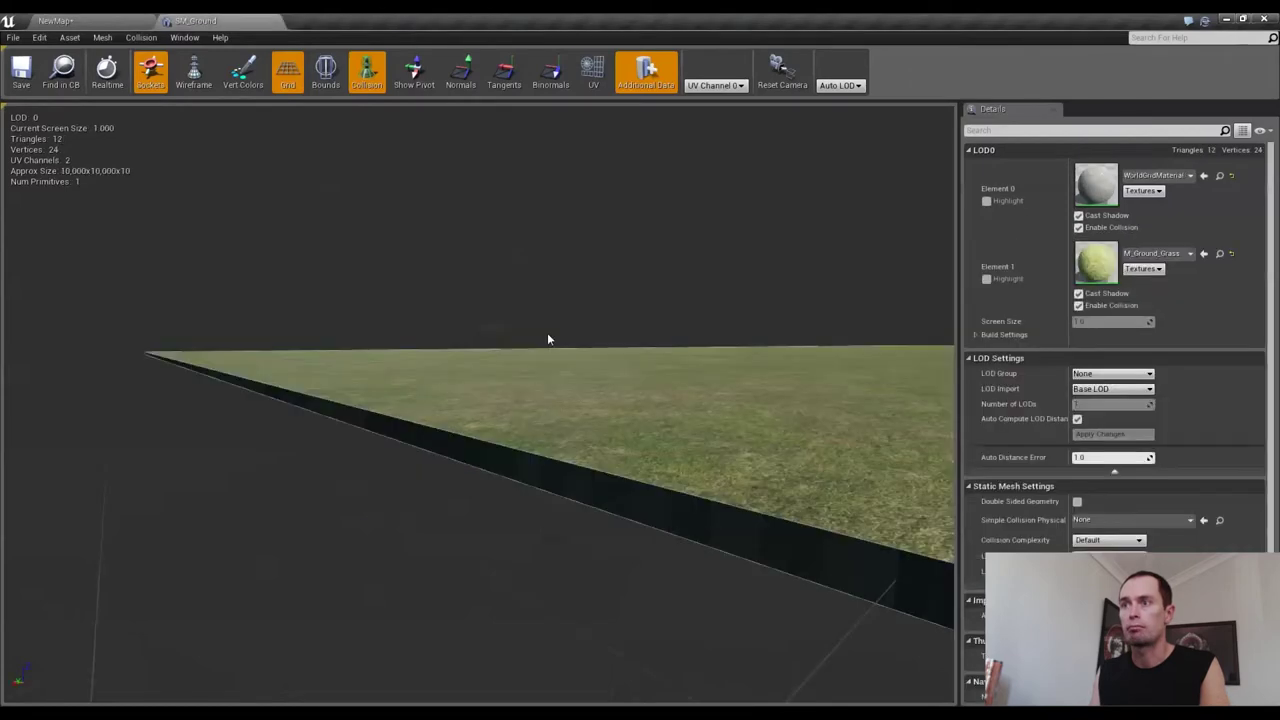
pyautogui.click(275, 22)
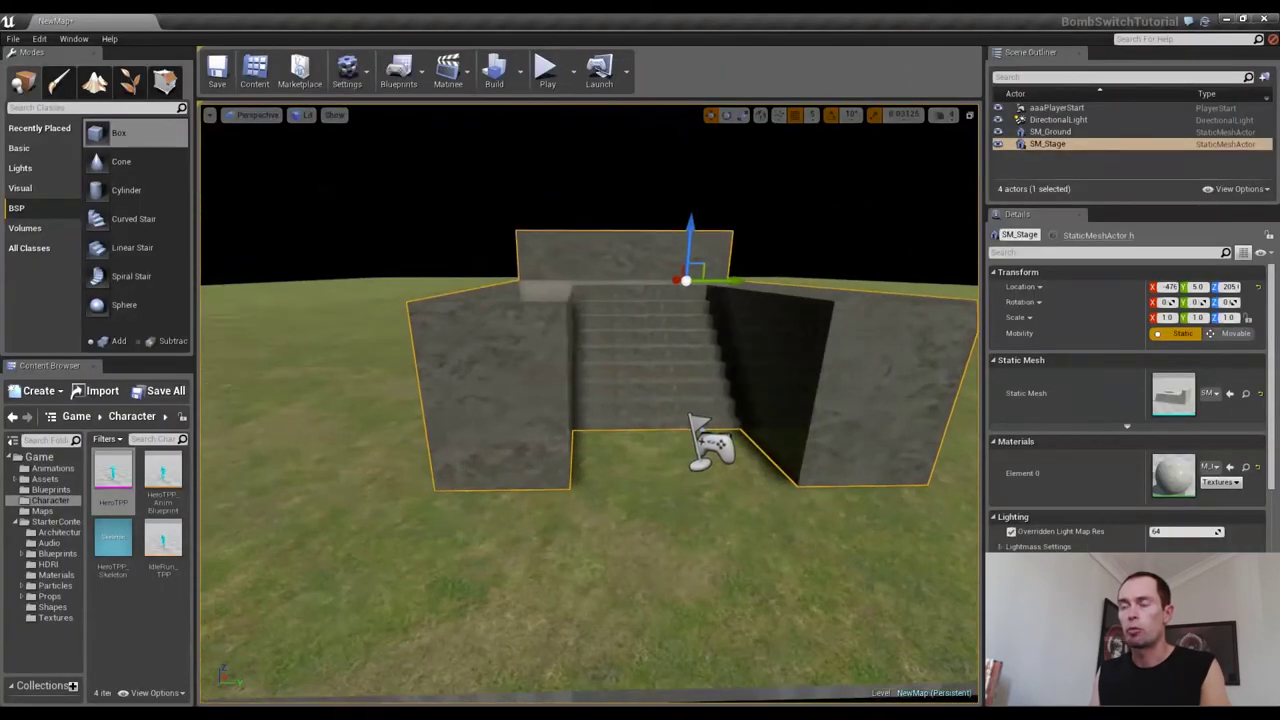
pyautogui.moveTo(560, 366); pyautogui.dragTo(590, 330, button='right')
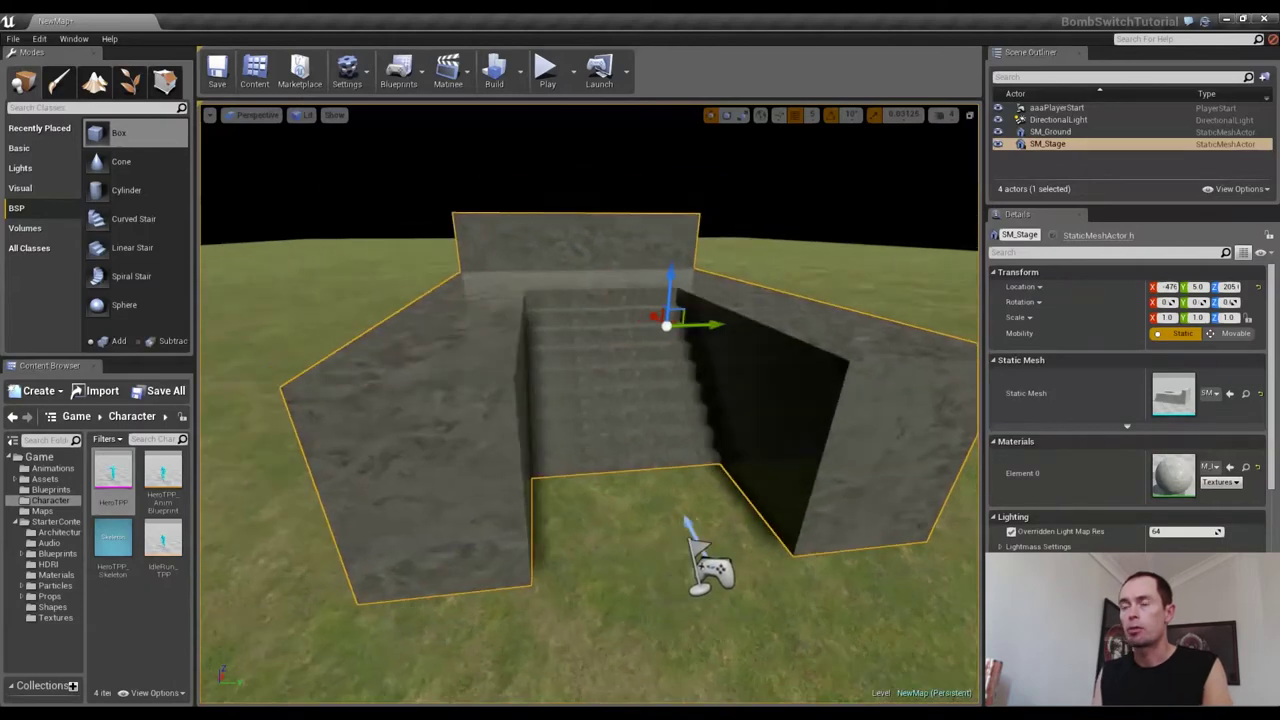
pyautogui.moveTo(584, 227); pyautogui.dragTo(564, 227, button='right')
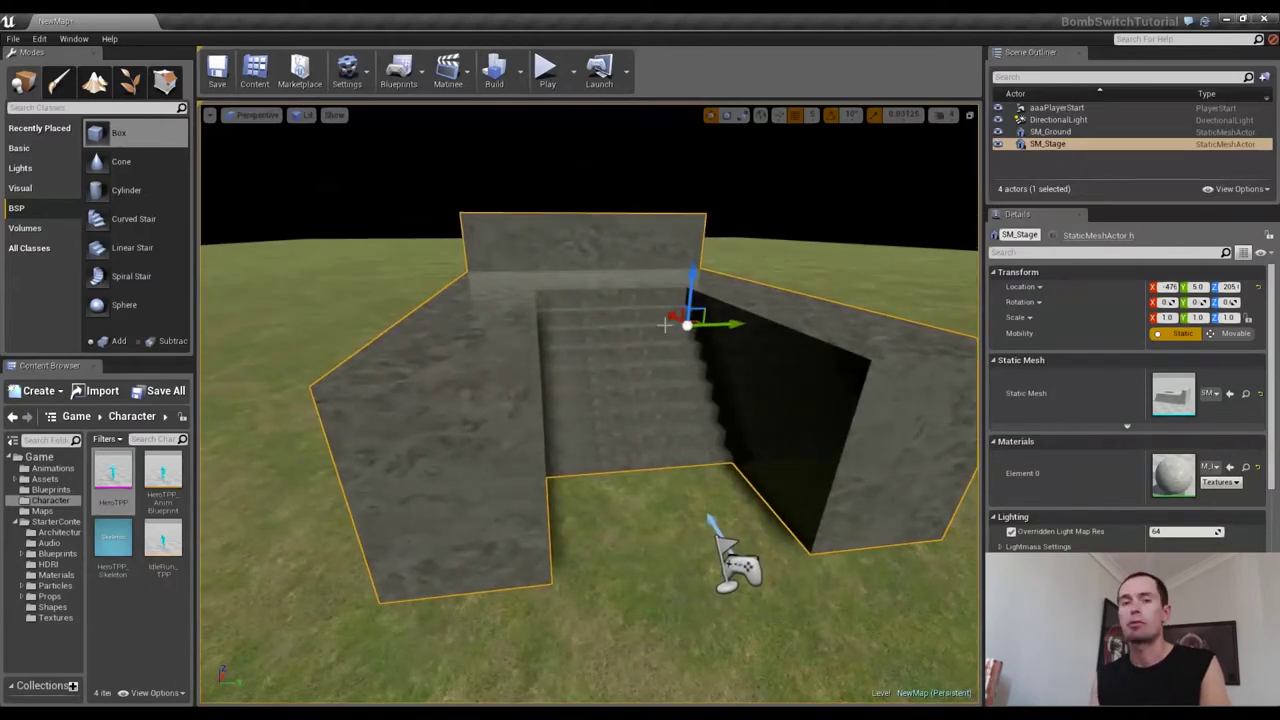
pyautogui.moveTo(623, 358)
pyautogui.mouseDown(button='right')
pyautogui.moveTo(700, 376)
pyautogui.moveTo(623, 358)
pyautogui.mouseUp(button='right')
# Place a Blocking Volume on one side wall of the stage and fit it to the wall's cross-section in the side view
pyautogui.click(68, 229)
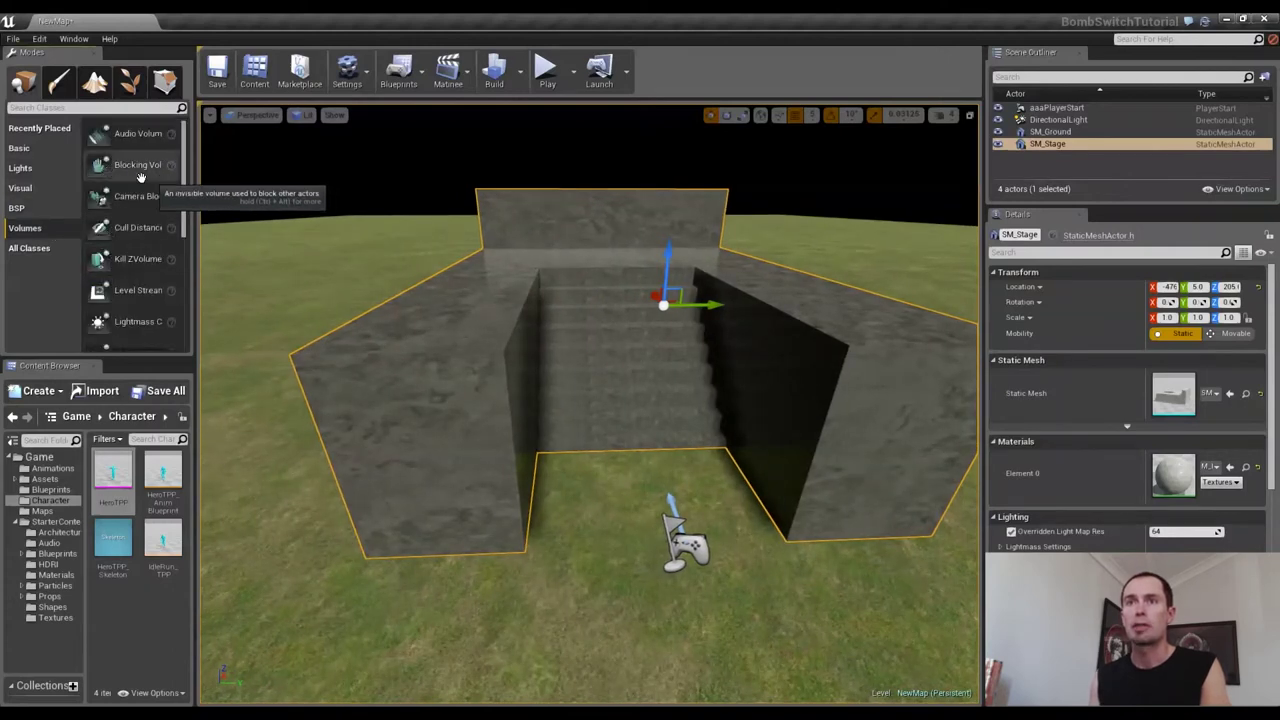
pyautogui.moveTo(99, 166); pyautogui.dragTo(469, 429)
pyautogui.moveTo(483, 414); pyautogui.dragTo(623, 387, button='right')
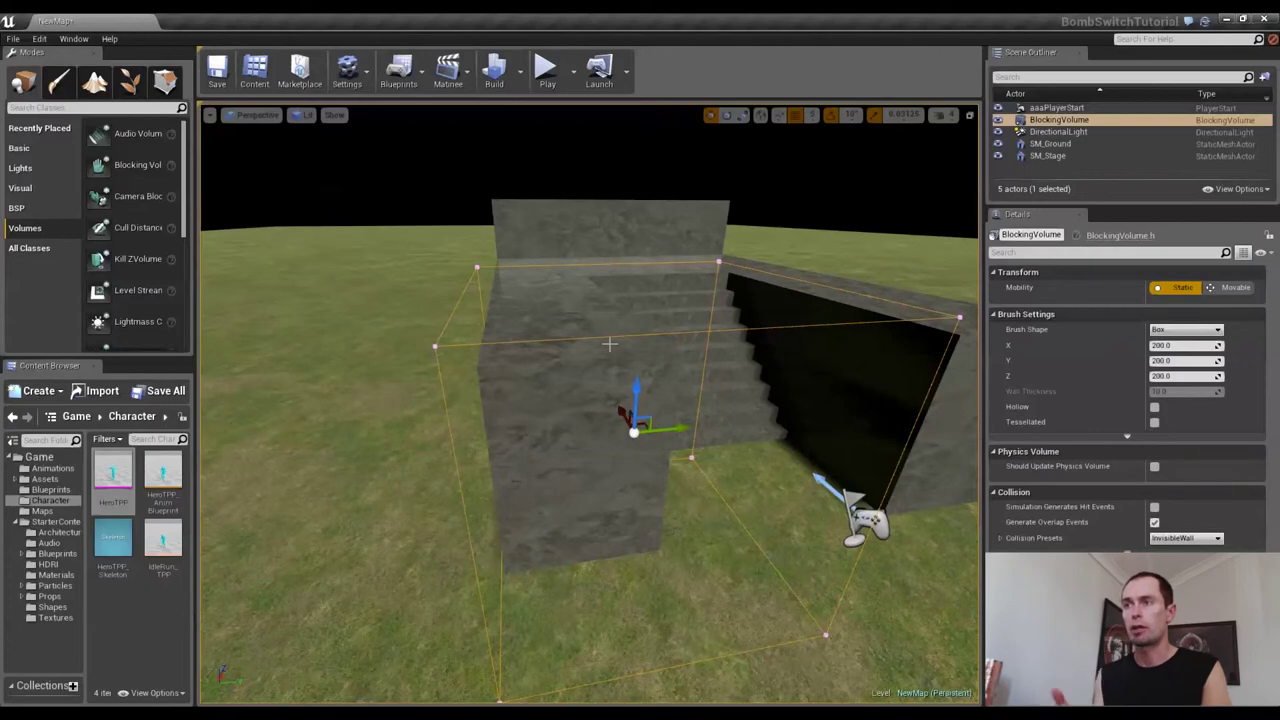
pyautogui.moveTo(508, 248); pyautogui.dragTo(545, 298, button='right')
pyautogui.keyDown('alt'); pyautogui.moveTo(535, 354); pyautogui.dragTo(490, 194); pyautogui.keyUp('alt')
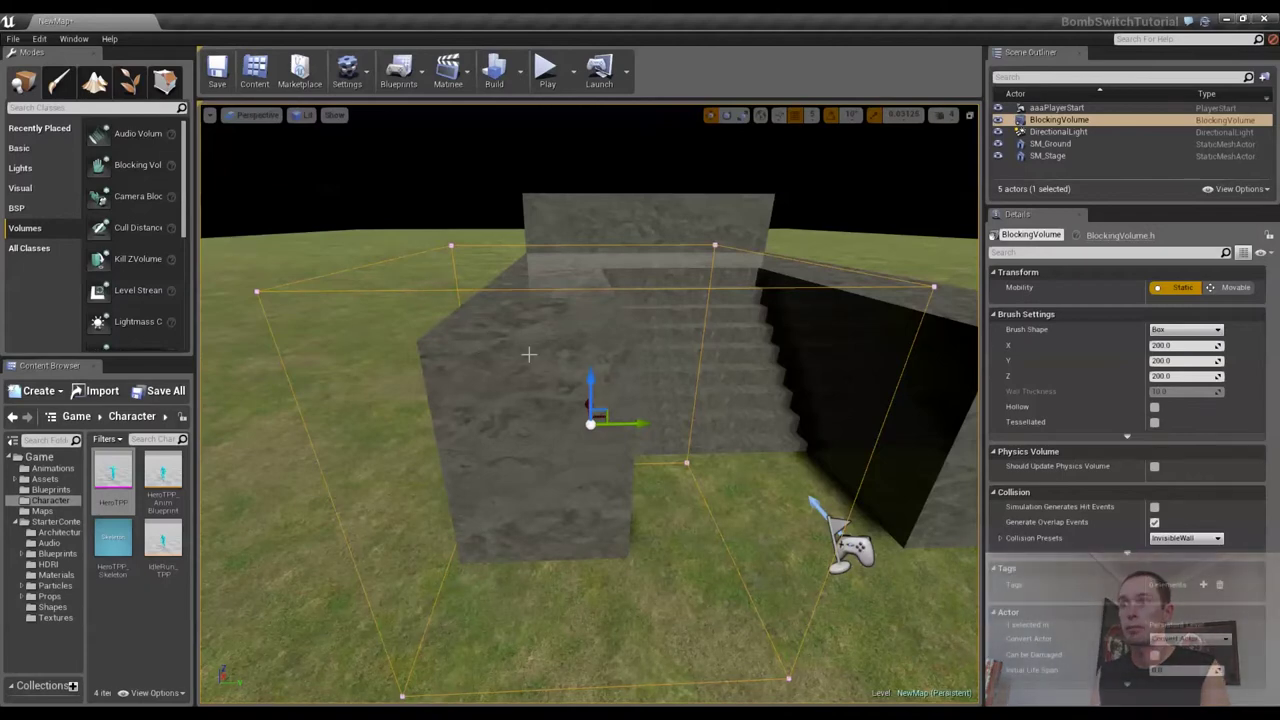
pyautogui.moveTo(660, 414); pyautogui.dragTo(553, 454)
pyautogui.press('r')
pyautogui.click(254, 115)
pyautogui.click(250, 191)
pyautogui.click(240, 115)
pyautogui.click(255, 174)
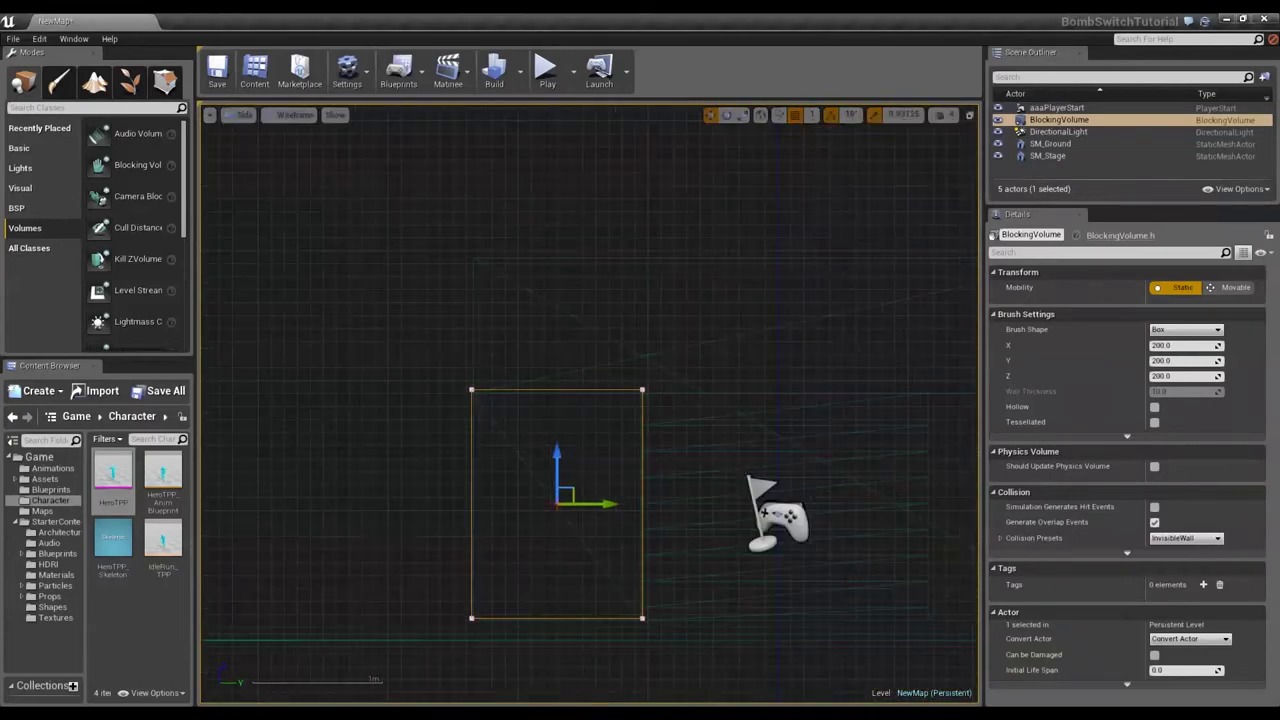
# Duplicate the blocking volume onto the opposite side wall and stretch the copy along the full length of that wall
pyautogui.scroll(-1, 700, 416)
pyautogui.keyDown('alt'); pyautogui.keyDown('shift'); pyautogui.moveTo(650, 479); pyautogui.dragTo(880, 479); pyautogui.keyUp('shift'); pyautogui.keyUp('alt')
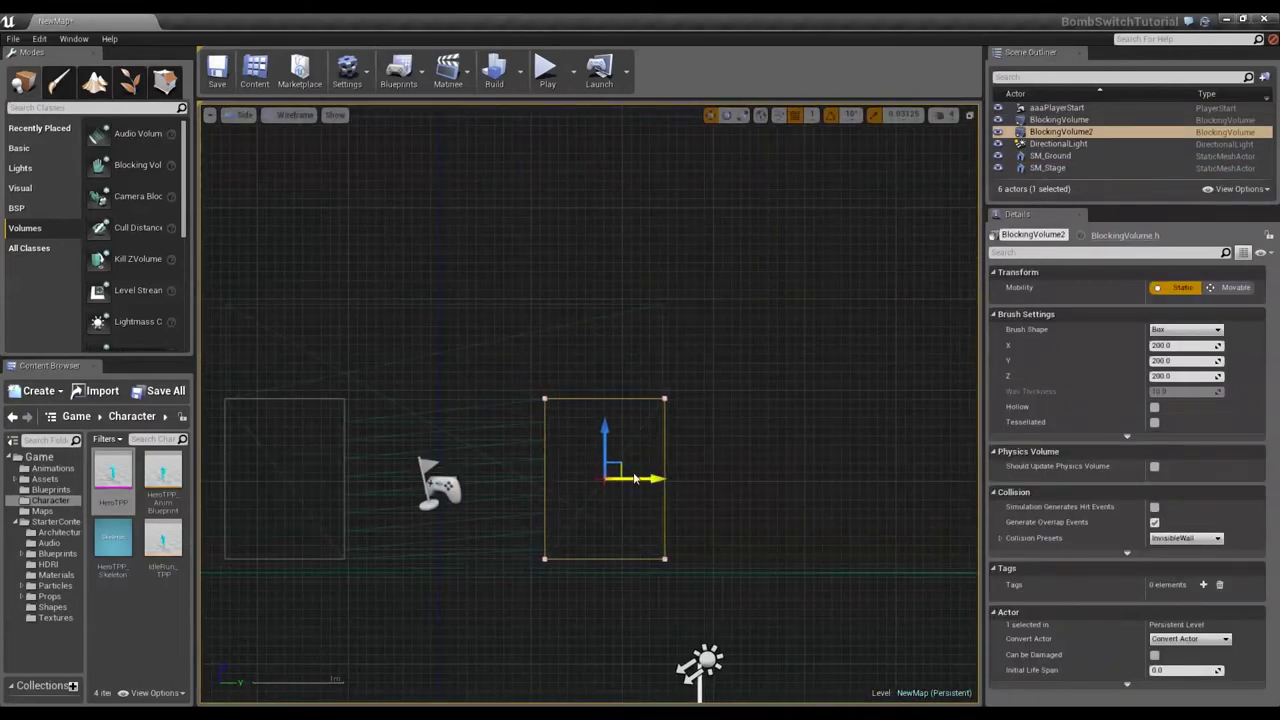
pyautogui.scroll(-1, 437, 304)
pyautogui.click(245, 114)
pyautogui.click(250, 190)
pyautogui.scroll(4, 505, 421)
pyautogui.moveTo(417, 421); pyautogui.dragTo(640, 403)
pyautogui.scroll(-6, 517, 406)
pyautogui.press('r')
pyautogui.press('w')
pyautogui.moveTo(547, 403); pyautogui.dragTo(682, 402)
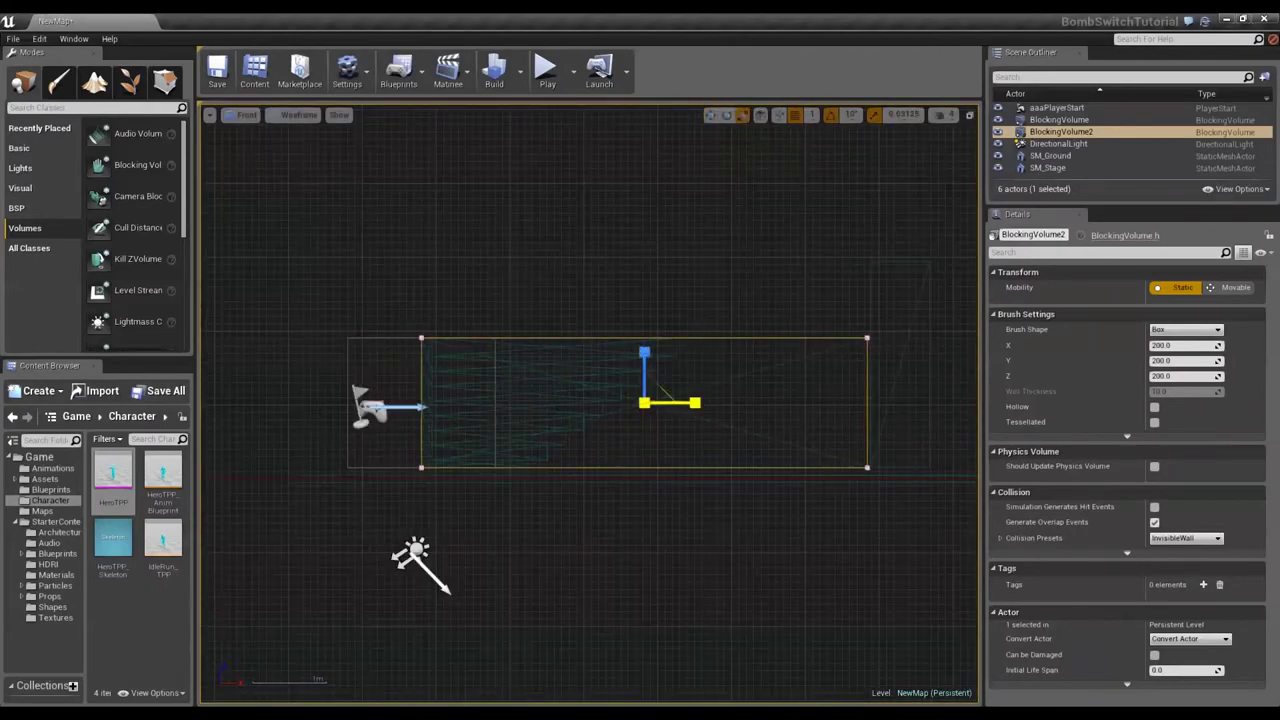
# Delete the original short blocking volume and duplicate the stretched one across the stage onto the uncovered side wall
pyautogui.scroll(4, 570, 395)
pyautogui.click(245, 114)
pyautogui.click(250, 175)
pyautogui.click(1160, 120)
pyautogui.press('Delete')
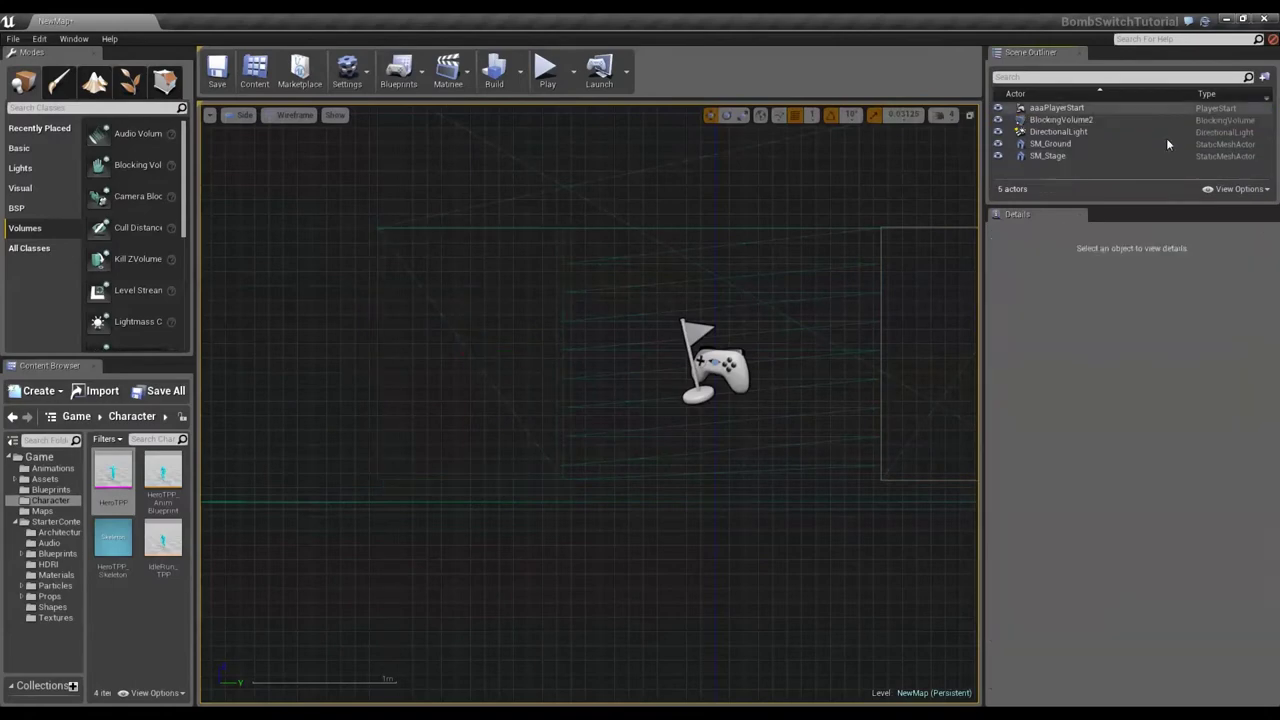
pyautogui.click(1150, 120)
pyautogui.scroll(4, 545, 381)
pyautogui.keyDown('alt'); pyautogui.moveTo(972, 370); pyautogui.dragTo(782, 340); pyautogui.keyUp('alt')
pyautogui.scroll(-5, 540, 330)
# Duplicate a side wall volume at the back of the stage and resize it to the back wall's thickness and height
pyautogui.click(242, 114)
pyautogui.click(258, 191)
pyautogui.scroll(-3, 520, 349)
pyautogui.scroll(3, 778, 338)
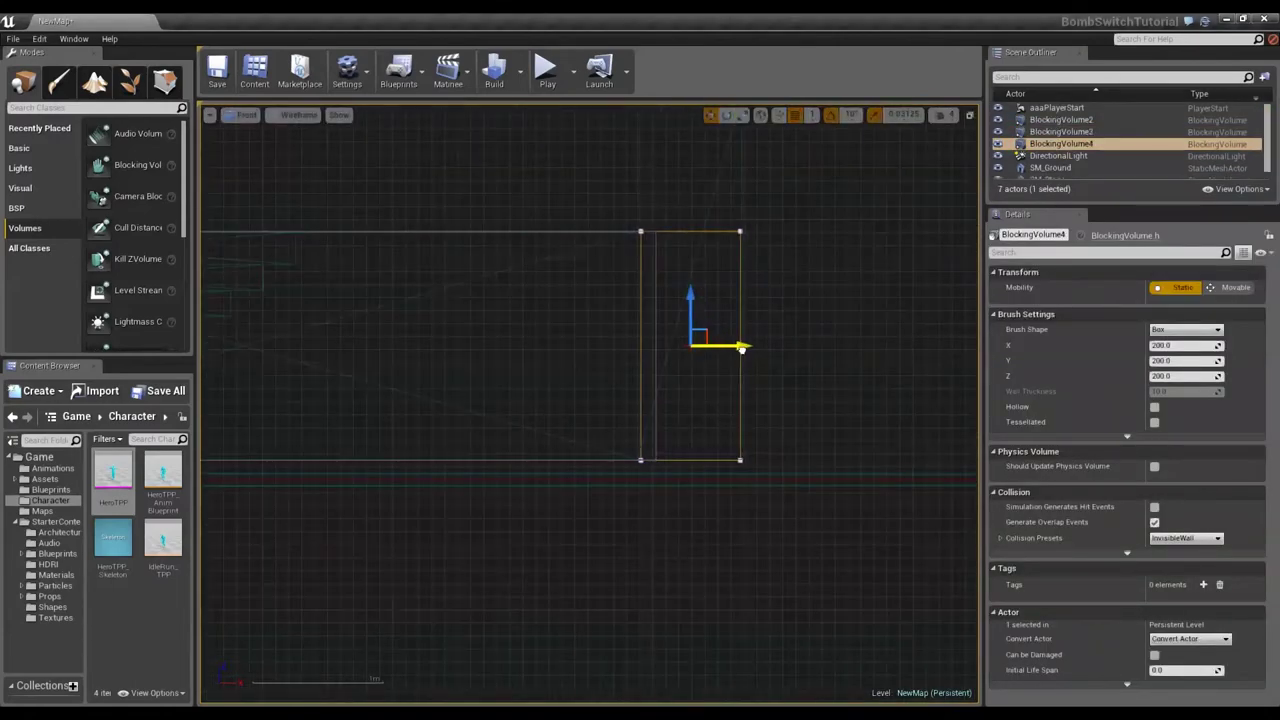
pyautogui.press('r')
pyautogui.click(904, 208)
pyautogui.click(740, 296)
pyautogui.scroll(-3, 715, 294)
pyautogui.moveTo(700, 277); pyautogui.dragTo(700, 241)
# Stretch the back wall's blocking volume across the full width of the stage
pyautogui.press('w')
pyautogui.hotkey('alt', 'k')
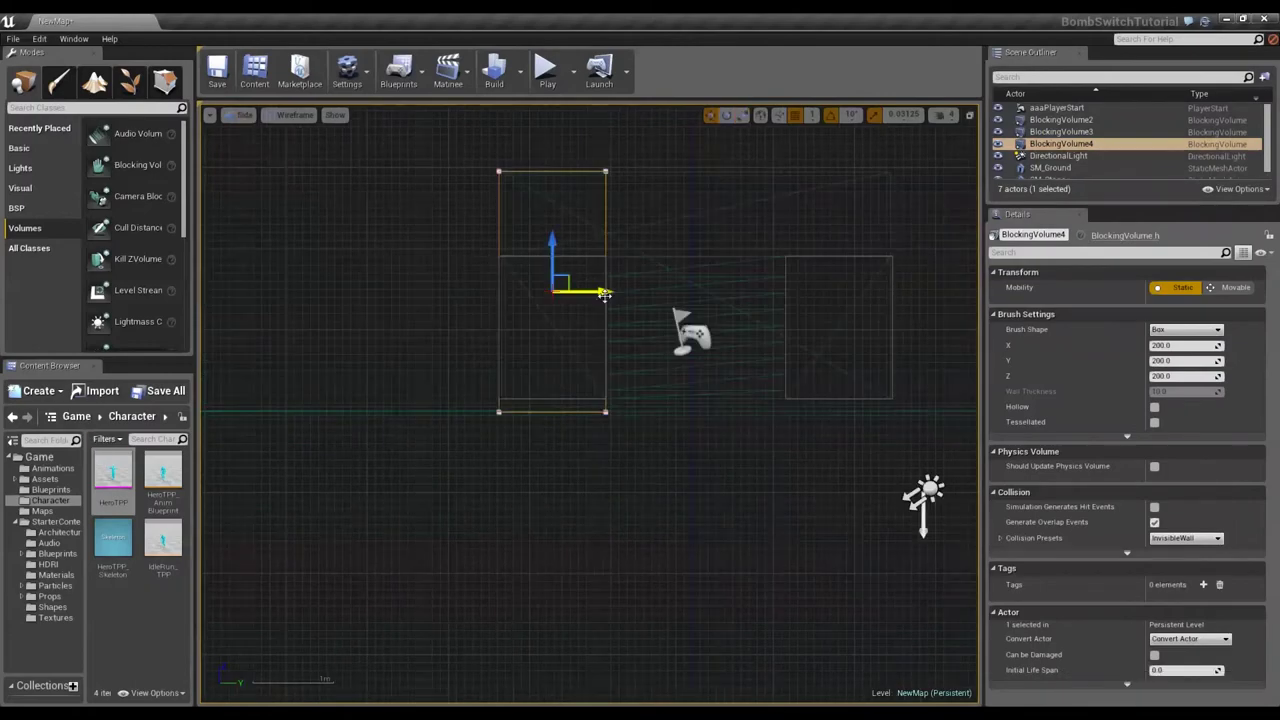
pyautogui.moveTo(604, 294); pyautogui.dragTo(883, 293)
pyautogui.press('r')
pyautogui.press('w')
pyautogui.moveTo(743, 292); pyautogui.dragTo(748, 292)
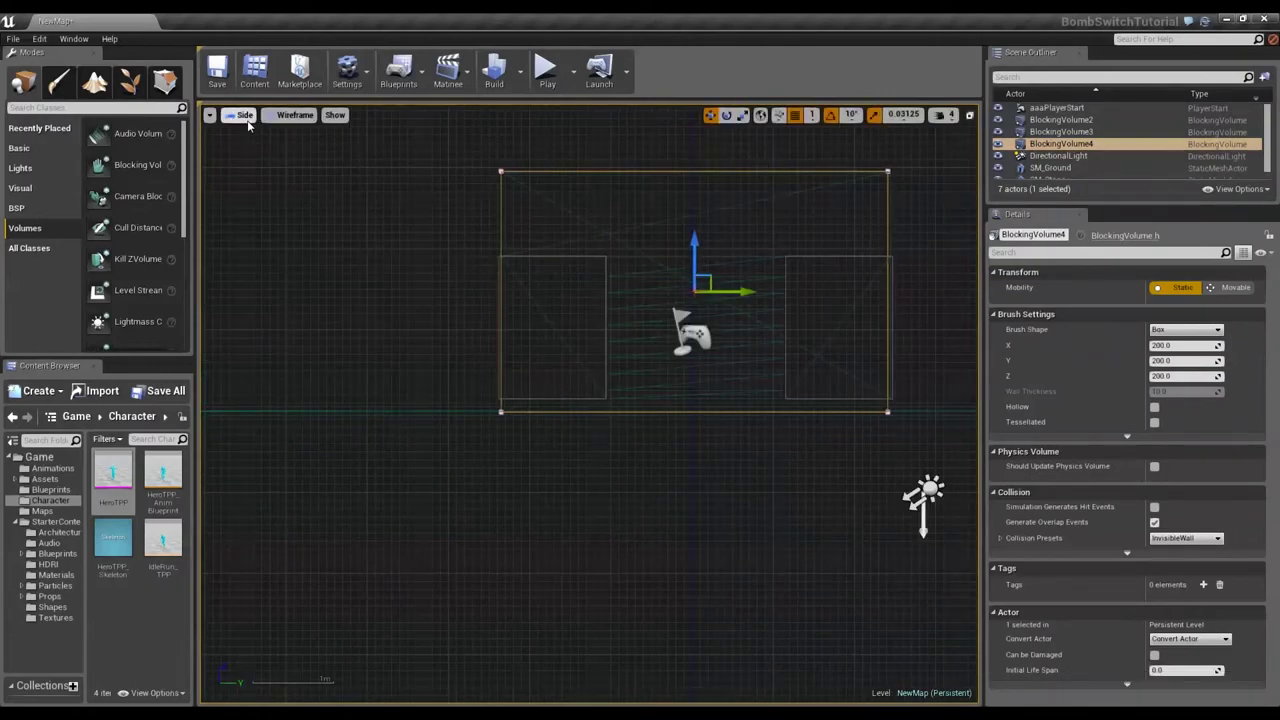
# Duplicate a blocking volume for the platform at the top of the stairs and flatten it into a thin slab
pyautogui.click(244, 116)
pyautogui.click(250, 218)
pyautogui.moveTo(711, 520); pyautogui.dragTo(685, 509, button='right')
pyautogui.keyDown('alt'); pyautogui.moveTo(897, 346); pyautogui.dragTo(751, 346); pyautogui.keyUp('alt')
pyautogui.press('e')
pyautogui.moveTo(657, 297); pyautogui.dragTo(608, 350)
pyautogui.press('r')
pyautogui.scroll(6, 700, 308)
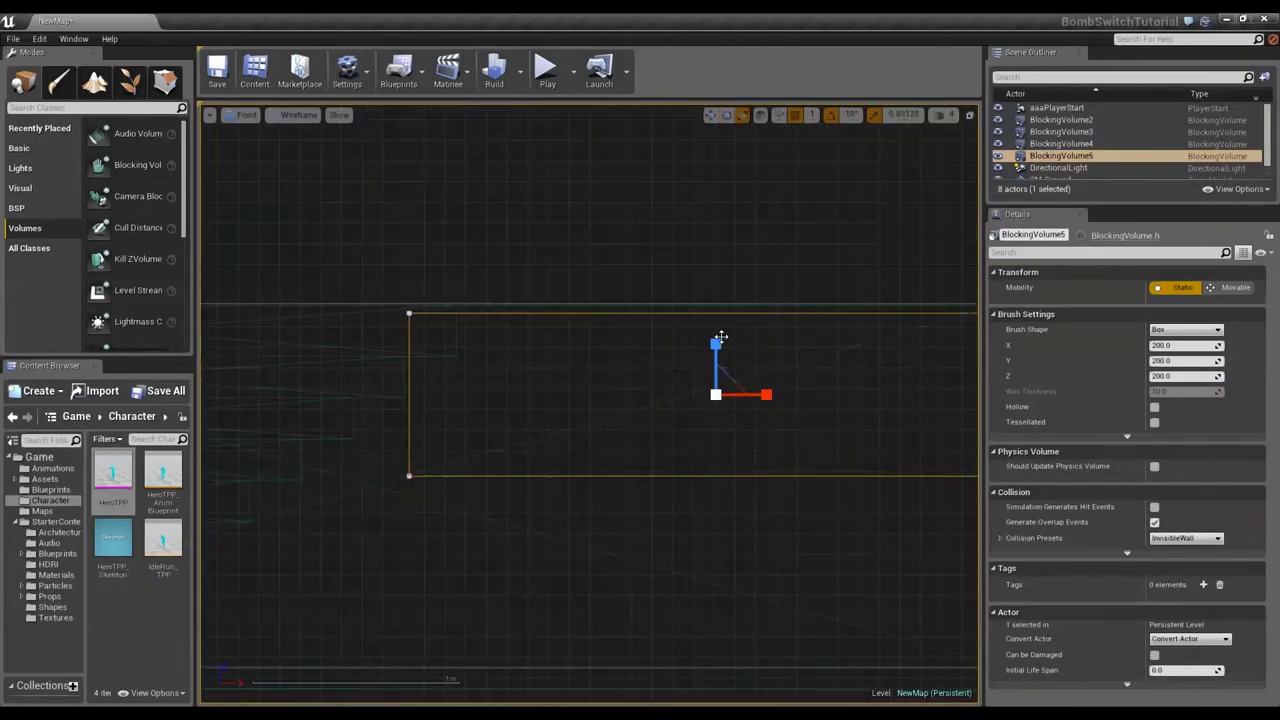
pyautogui.moveTo(720, 338); pyautogui.dragTo(718, 372)
pyautogui.scroll(-2, 690, 300)
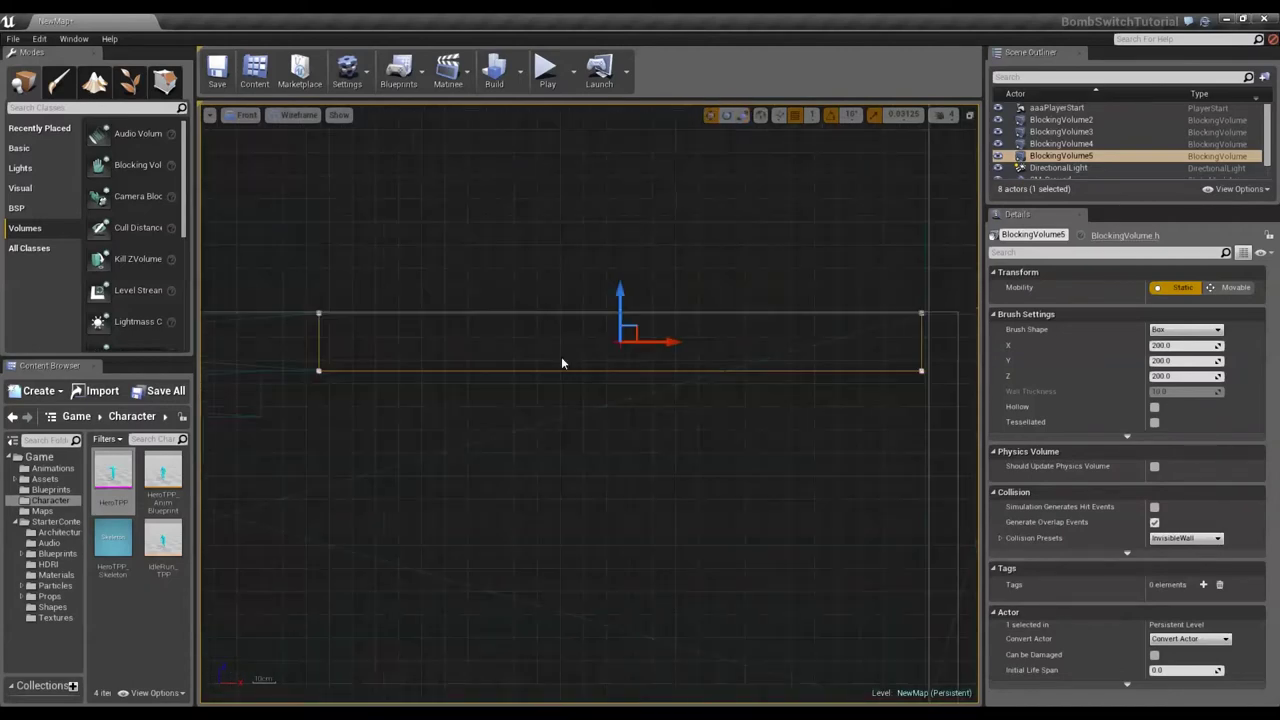
# Fit the slab volume's width and position to the gap between the two side walls
pyautogui.scroll(-4, 562, 358)
pyautogui.moveTo(562, 358); pyautogui.dragTo(734, 334, button='right')
pyautogui.click(243, 115)
pyautogui.click(251, 174)
pyautogui.scroll(7, 720, 334)
pyautogui.scroll(-2, 695, 335)
pyautogui.press('r')
pyautogui.moveTo(704, 311)
pyautogui.mouseDown()
pyautogui.moveTo(670, 311)
pyautogui.moveTo(695, 311)
pyautogui.mouseUp()
pyautogui.press('w')
pyautogui.moveTo(695, 311); pyautogui.dragTo(704, 311)
pyautogui.hotkey('alt', 'h')
# Duplicate the slab volume repeatedly down the stairs, shifting each copy down and forward to cover one stair step
pyautogui.moveTo(703, 418); pyautogui.dragTo(629, 361, button='right')
pyautogui.keyDown('alt'); pyautogui.moveTo(751, 255); pyautogui.dragTo(751, 296); pyautogui.keyUp('alt')
pyautogui.moveTo(785, 328); pyautogui.dragTo(710, 322)
pyautogui.moveTo(762, 360); pyautogui.dragTo(722, 360)
pyautogui.keyDown('alt'); pyautogui.moveTo(670, 322); pyautogui.dragTo(670, 354); pyautogui.keyUp('alt')
pyautogui.moveTo(722, 393); pyautogui.dragTo(682, 393)
pyautogui.scroll(5, 270, 473)
pyautogui.moveTo(971, 270); pyautogui.dragTo(971, 333)
pyautogui.moveTo(958, 378); pyautogui.dragTo(880, 373, button='right')
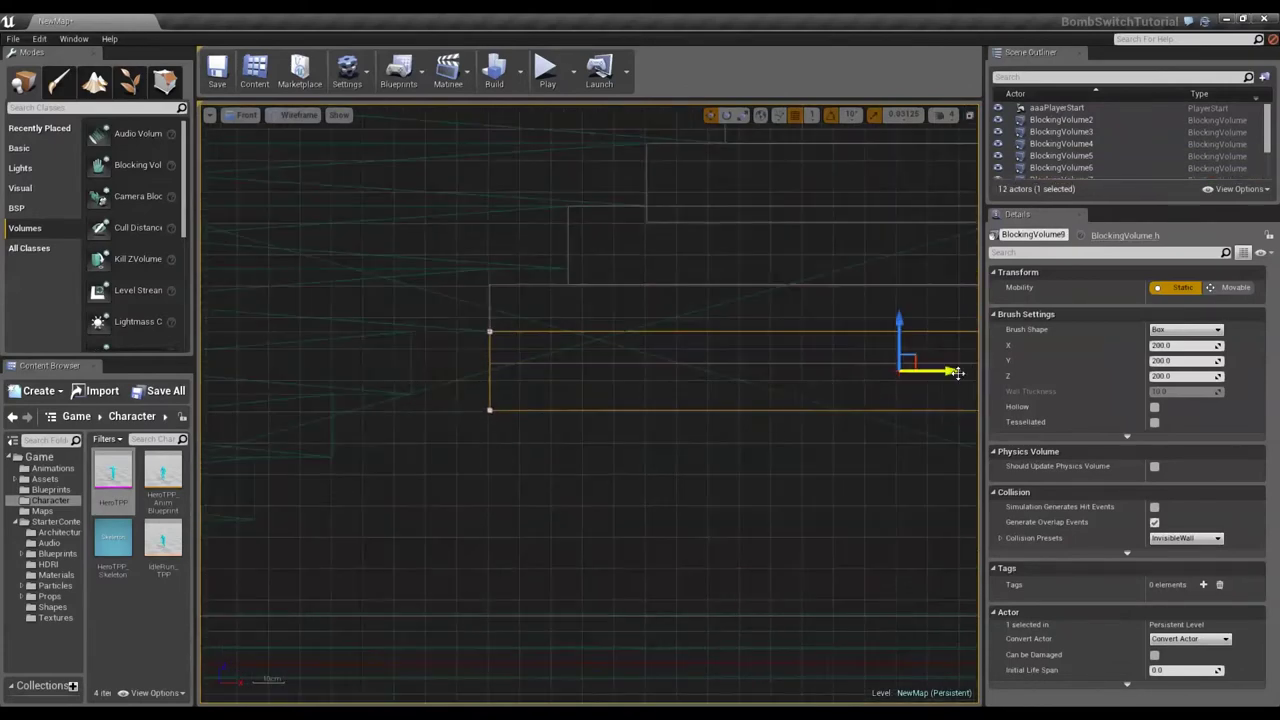
pyautogui.moveTo(958, 373); pyautogui.dragTo(879, 373)
pyautogui.keyDown('alt'); pyautogui.moveTo(820, 330); pyautogui.dragTo(820, 393); pyautogui.keyUp('alt')
pyautogui.moveTo(875, 431); pyautogui.dragTo(797, 431)
pyautogui.keyDown('alt'); pyautogui.moveTo(742, 383); pyautogui.dragTo(742, 446); pyautogui.keyUp('alt')
pyautogui.moveTo(797, 493); pyautogui.dragTo(718, 493)
pyautogui.moveTo(388, 570); pyautogui.dragTo(574, 534, button='right')
pyautogui.keyDown('alt'); pyautogui.moveTo(849, 418); pyautogui.dragTo(849, 481); pyautogui.keyUp('alt')
pyautogui.moveTo(901, 522); pyautogui.dragTo(757, 586)
# Play-test the level from the player start, running the character up the stairs, over the platform and around the side walls, and end the session
pyautogui.hotkey('alt', 'g')
pyautogui.click(1075, 108)
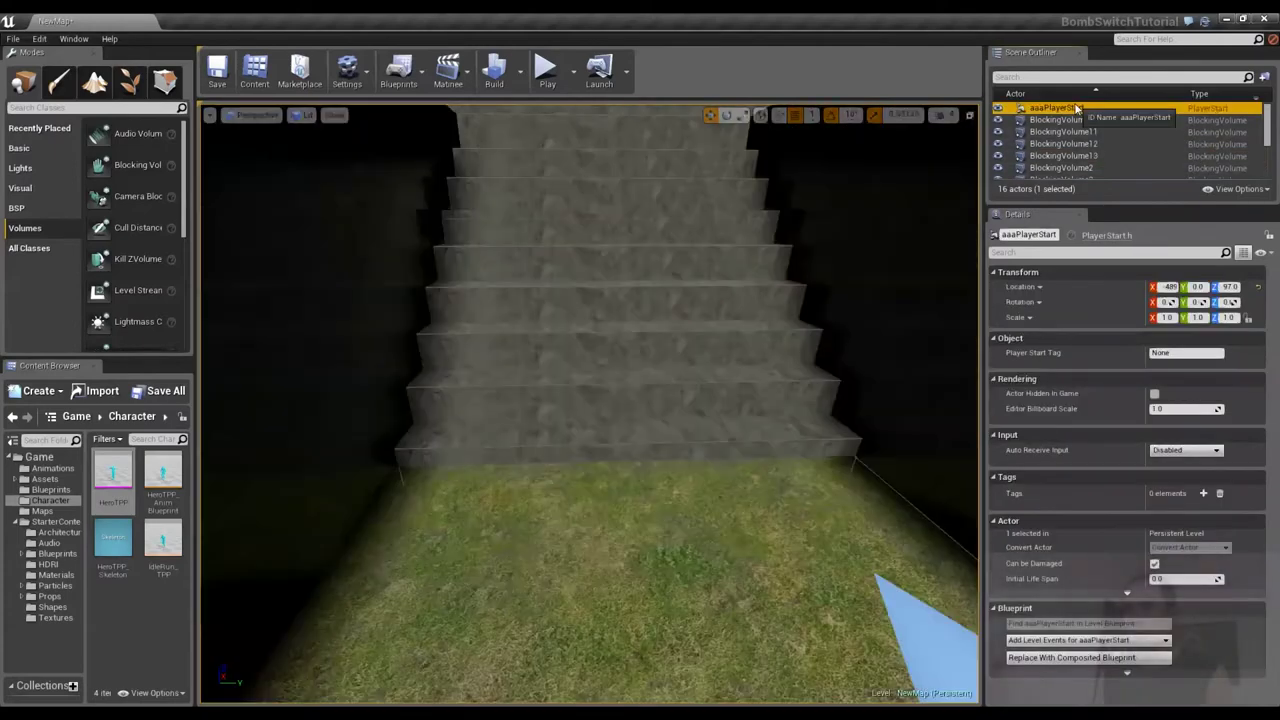
pyautogui.doubleClick(1075, 108)
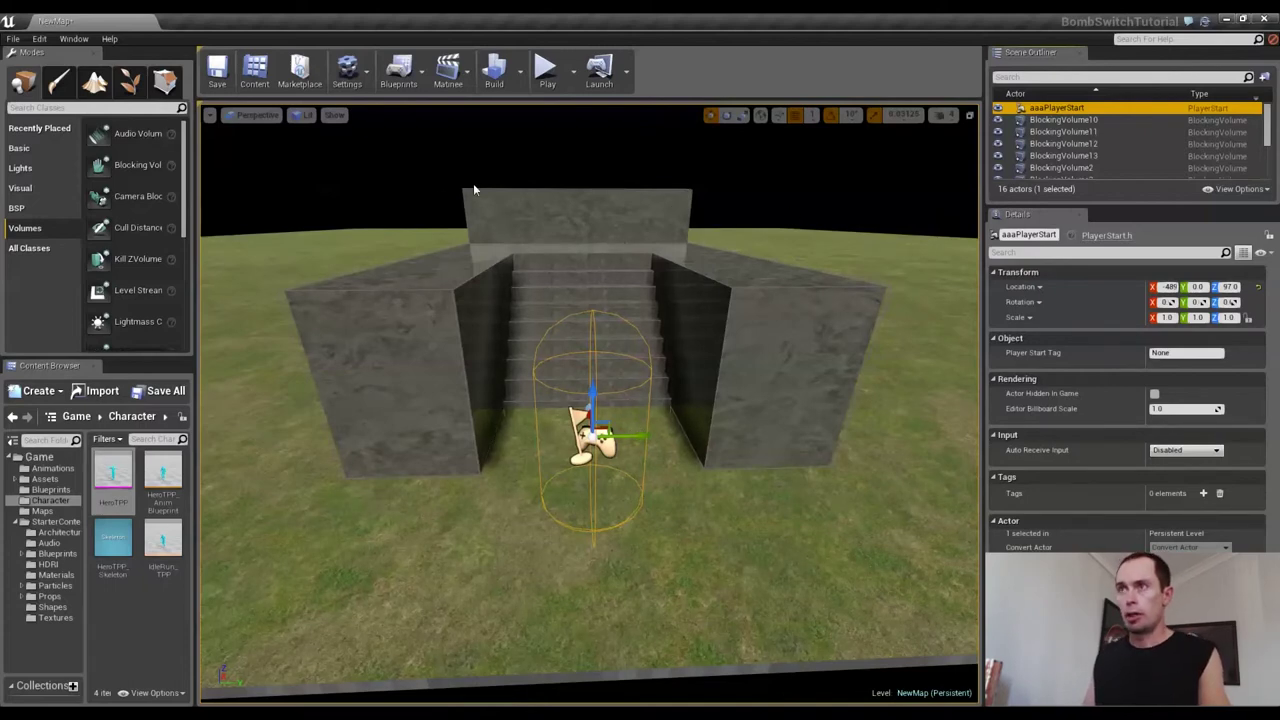
pyautogui.click(546, 70)
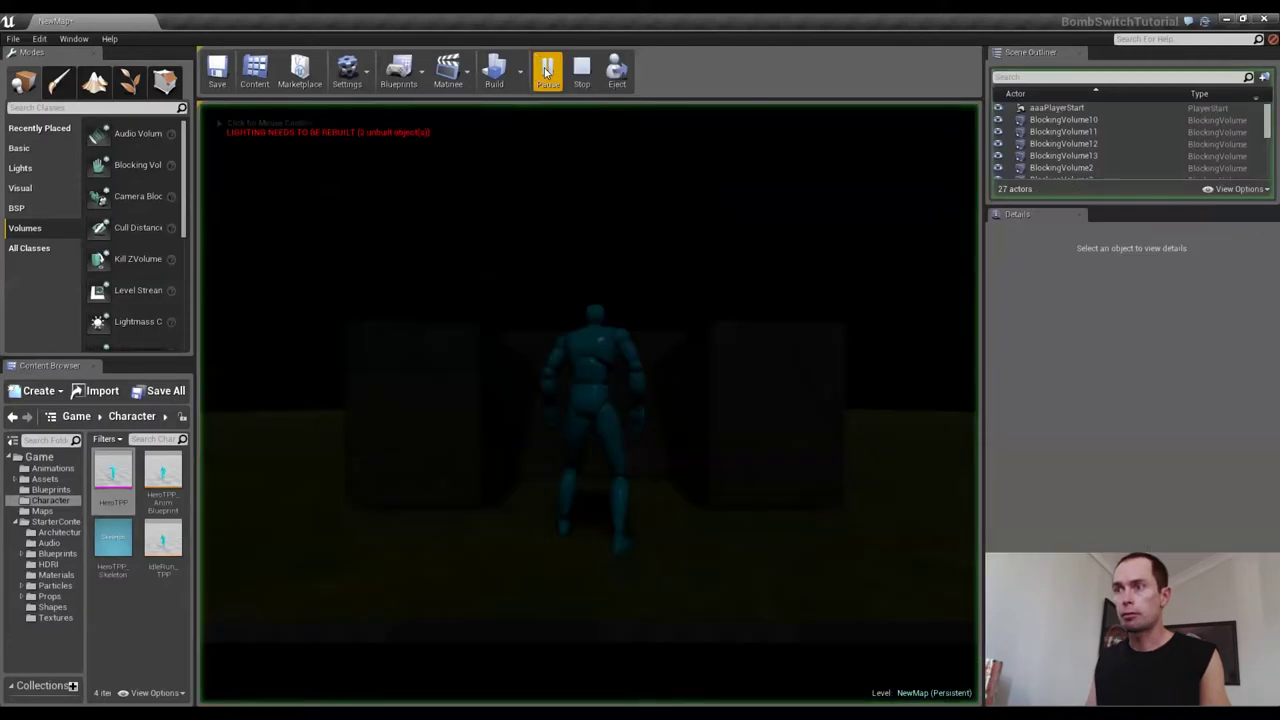
pyautogui.press('w')
pyautogui.press('w')
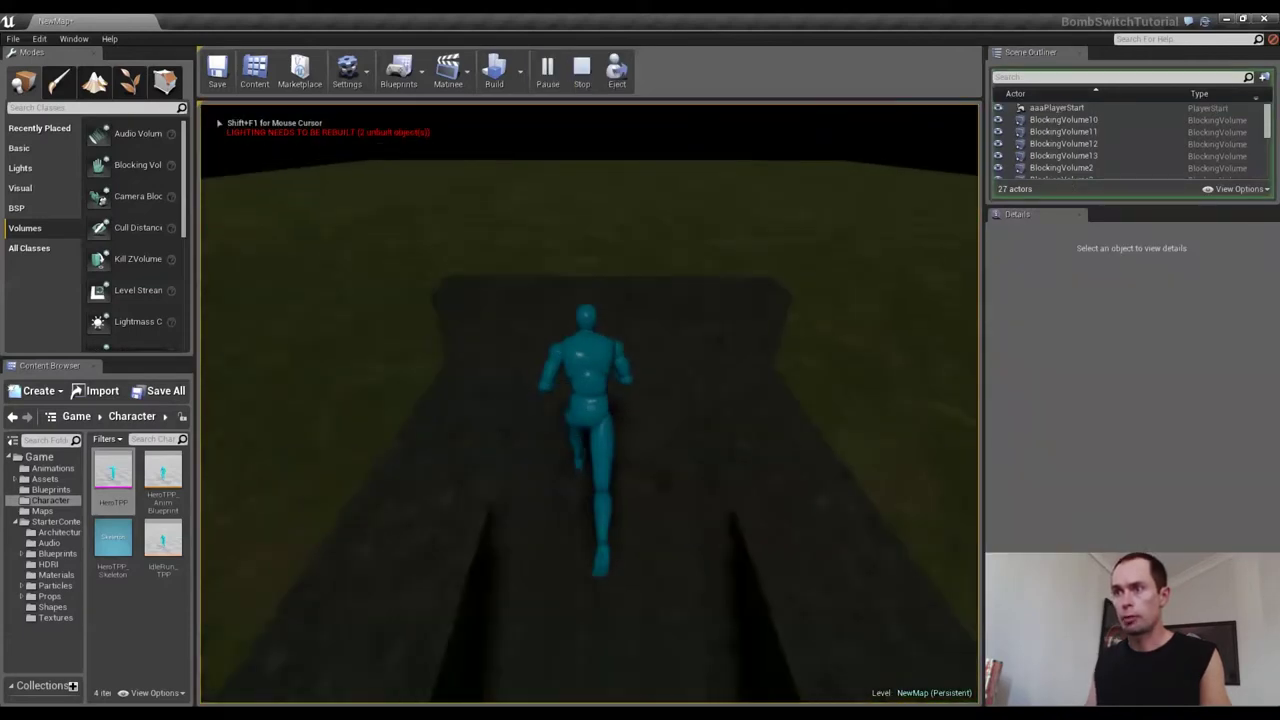
pyautogui.press('w')
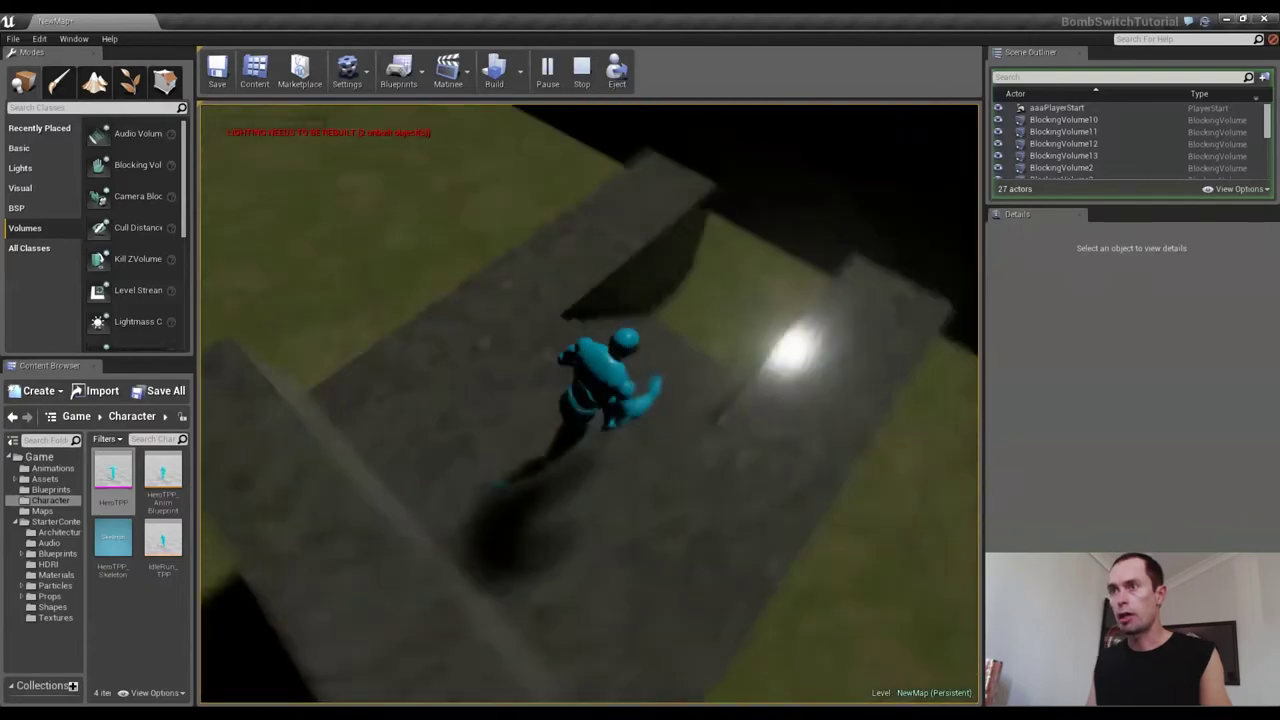
pyautogui.press('w')
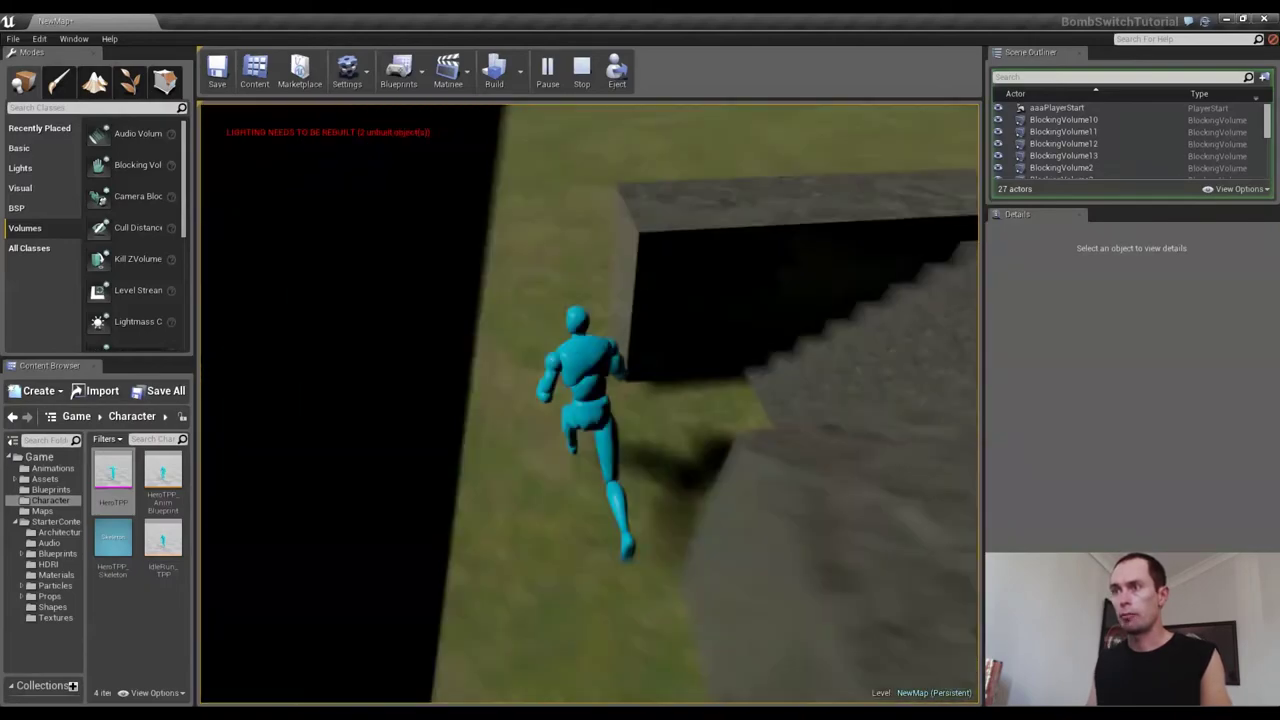
pyautogui.press('d')
pyautogui.press('w')
pyautogui.press('s')
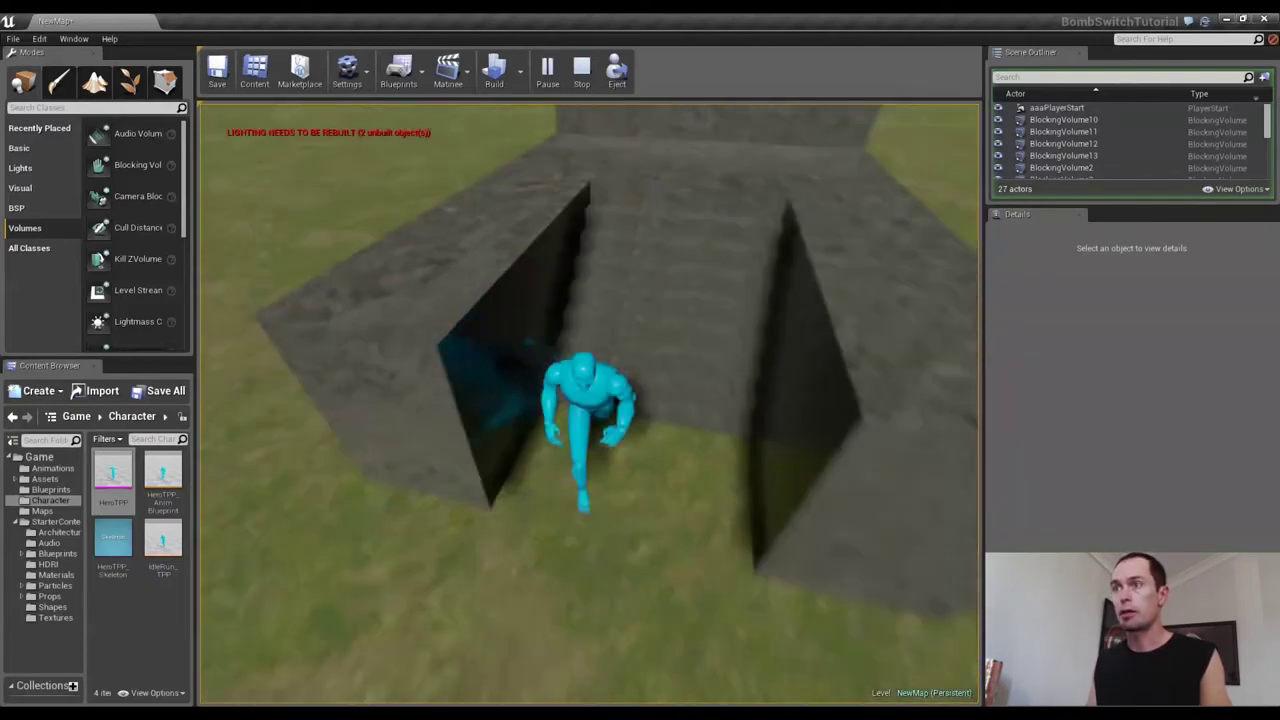
pyautogui.press('Escape')
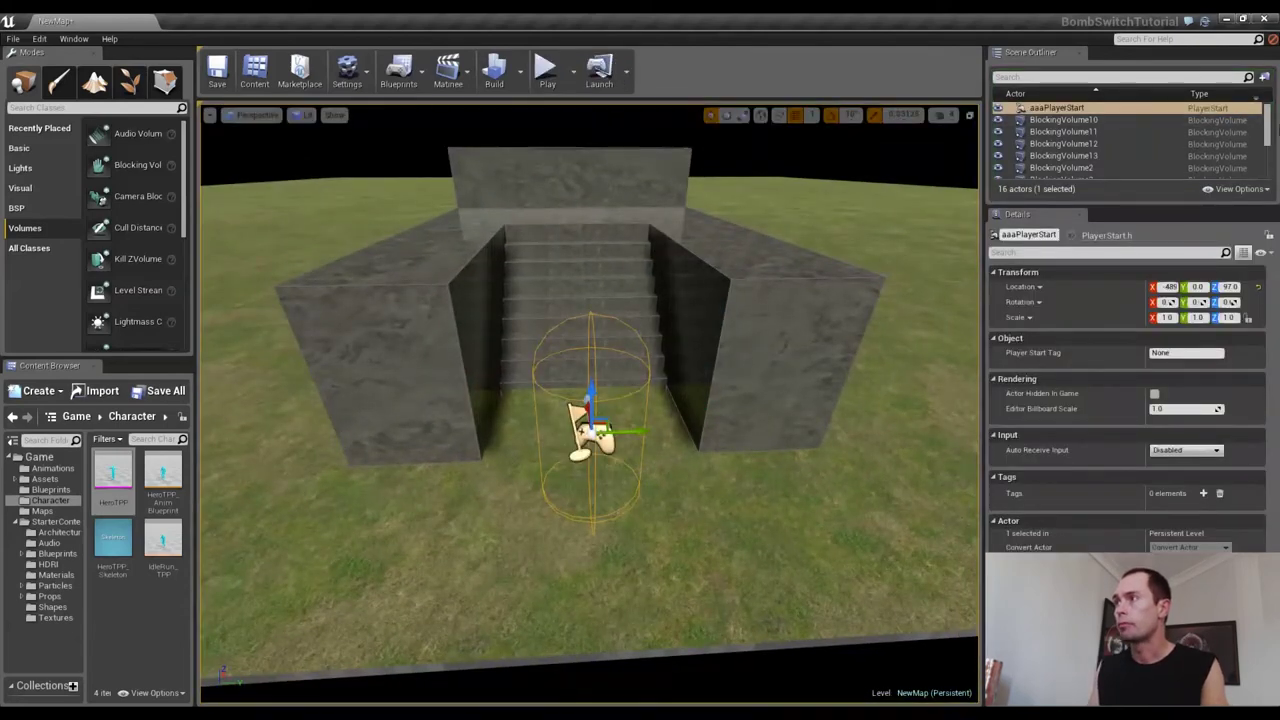
# Enlarge the actor list, try moving SM_Stage sideways without its blocking volumes, and undo the move
pyautogui.moveTo(1141, 206); pyautogui.dragTo(1141, 370)
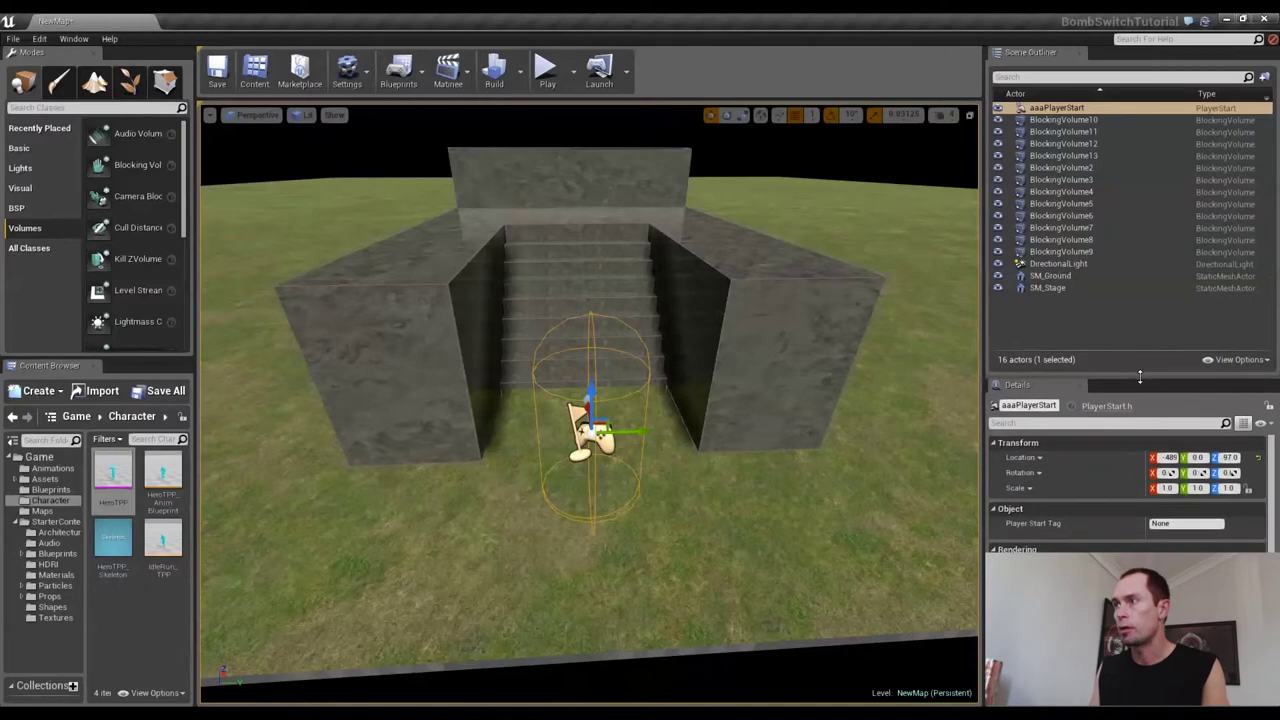
pyautogui.click(1064, 286)
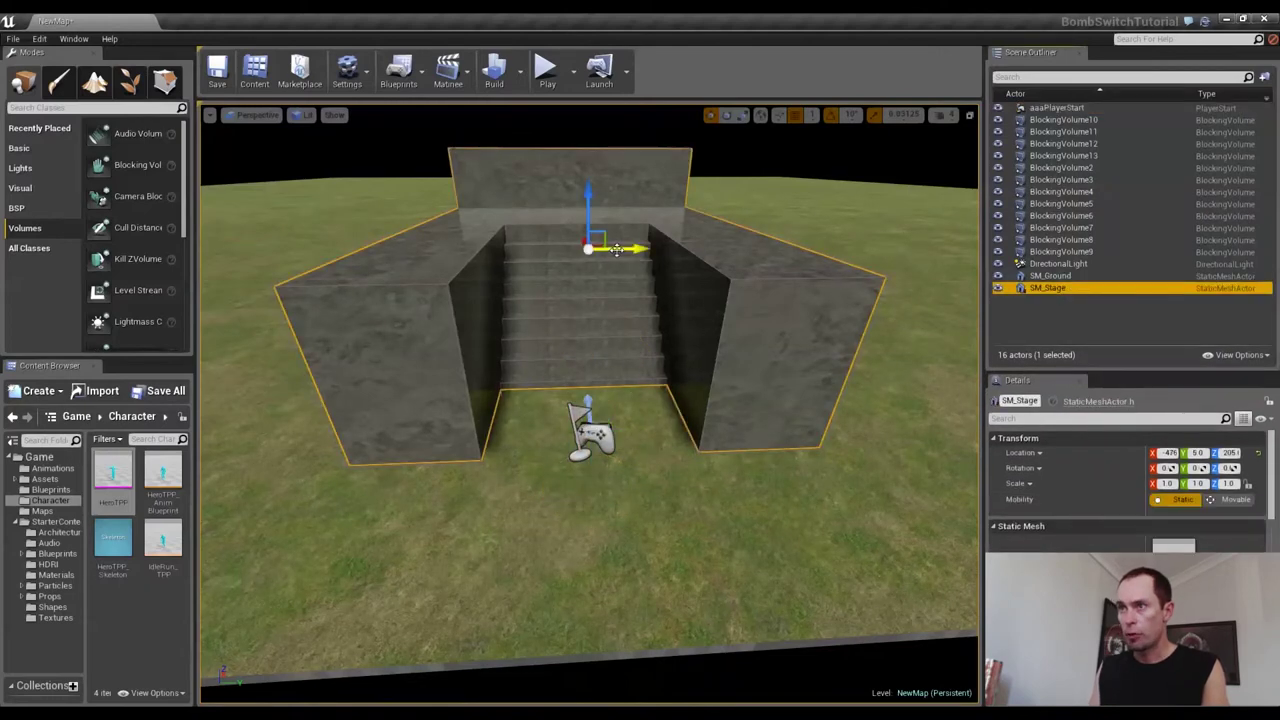
pyautogui.moveTo(633, 248); pyautogui.dragTo(921, 241)
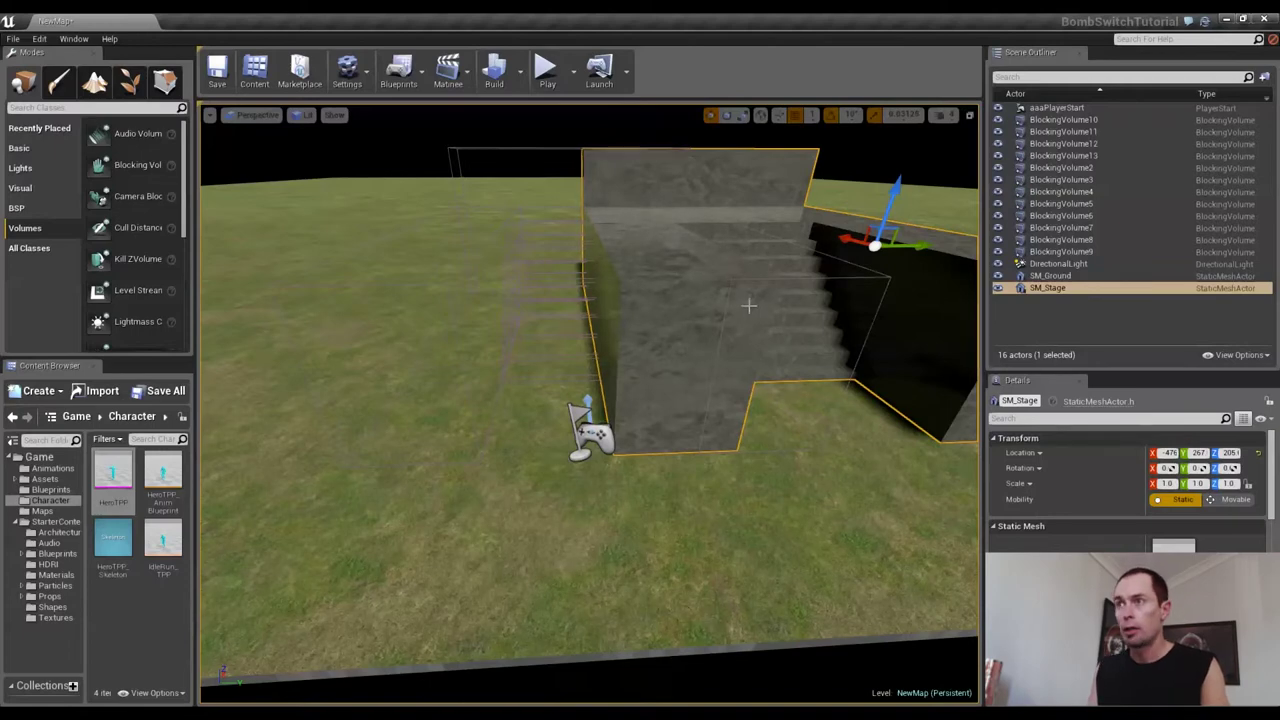
pyautogui.hotkey('ctrl', 'z')
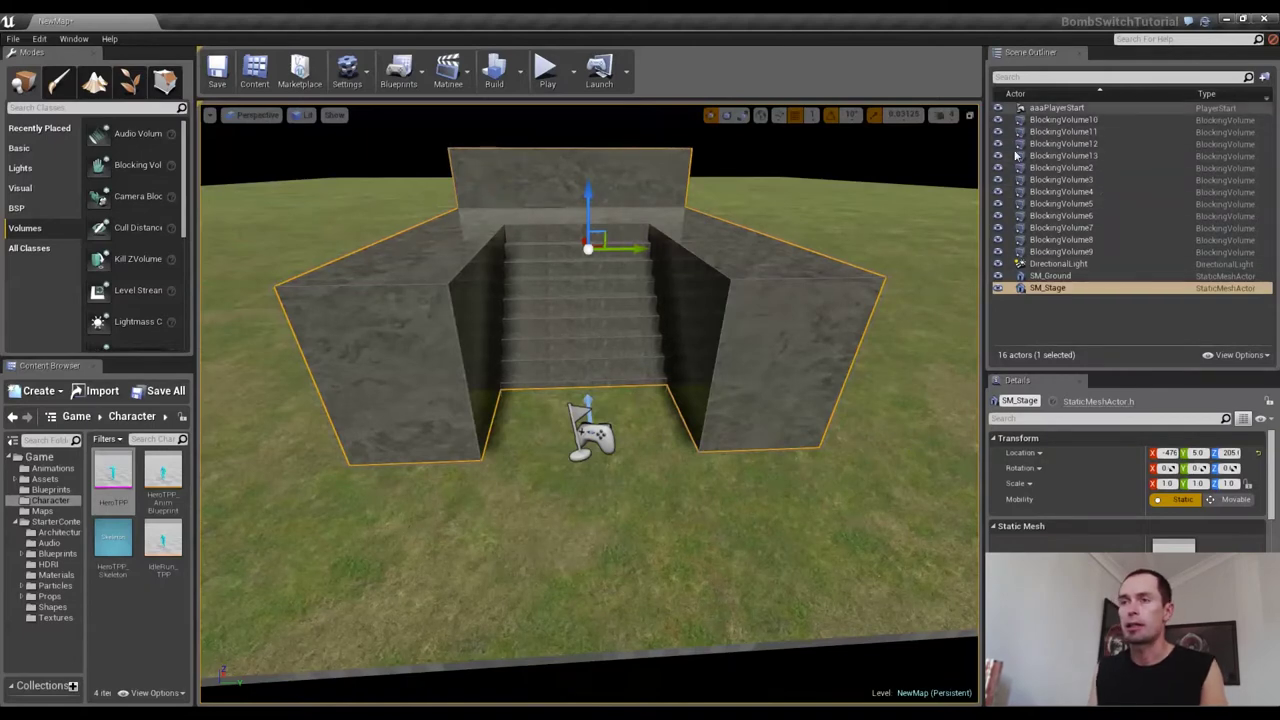
# Attach all the blocking volumes to SM_Stage as its children and collapse the resulting group in the actor list
pyautogui.click(1062, 252)
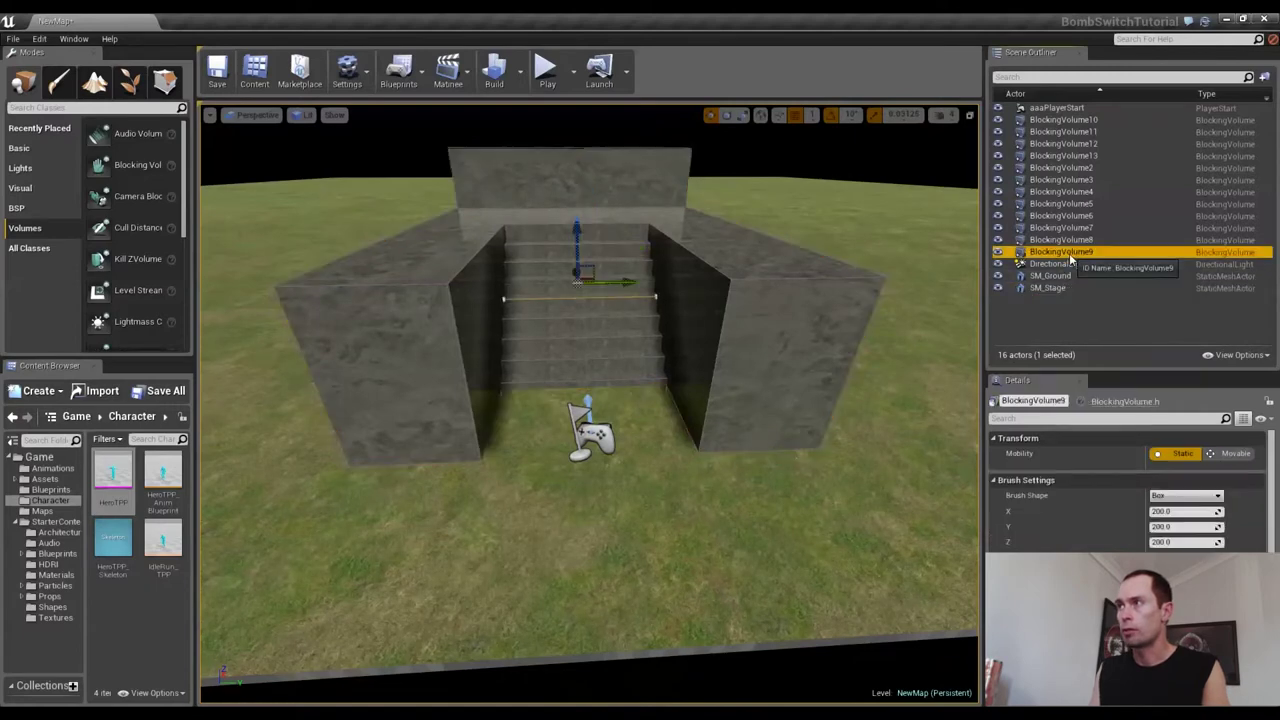
pyautogui.keyDown('shift'); pyautogui.click(1064, 120); pyautogui.keyUp('shift')
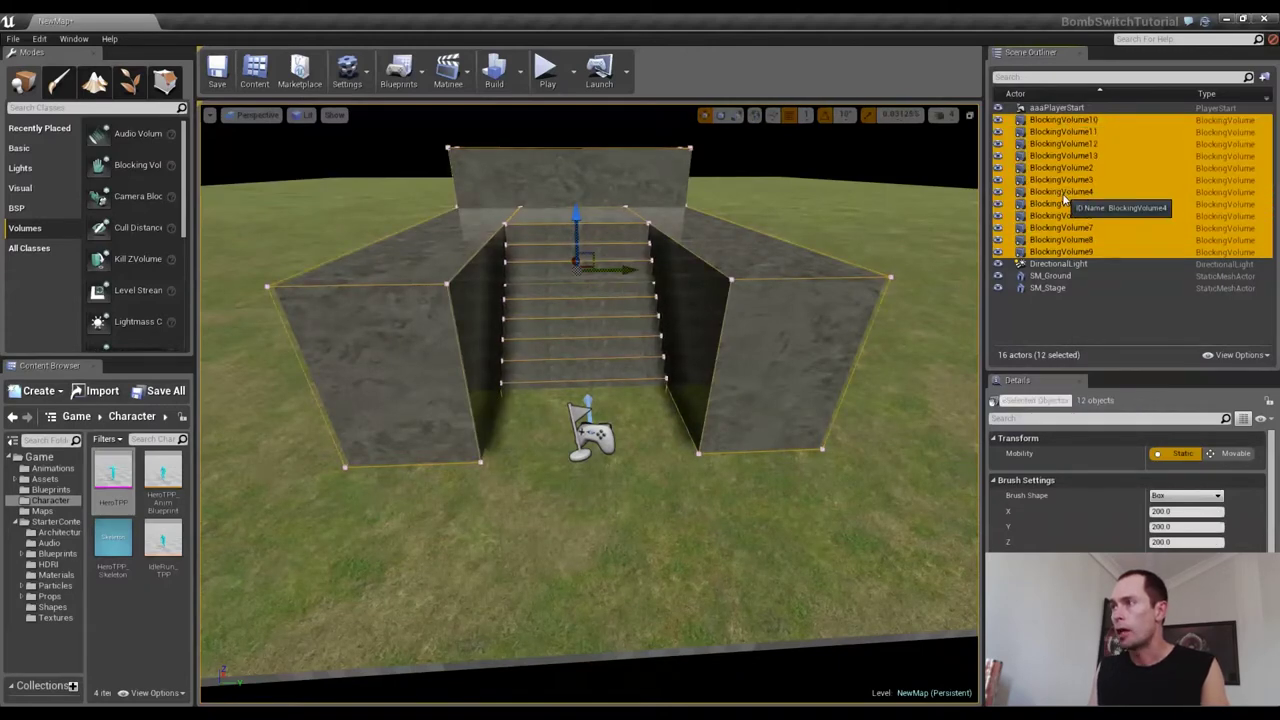
pyautogui.moveTo(1066, 200); pyautogui.dragTo(1052, 288)
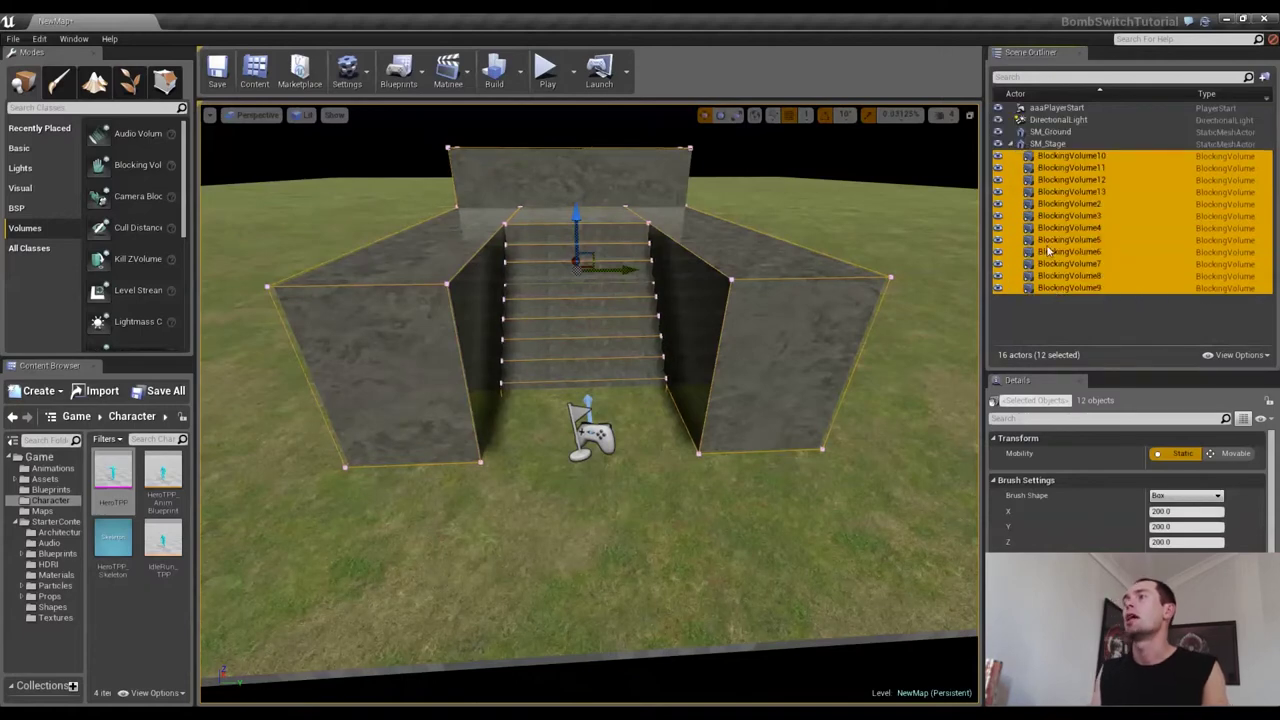
pyautogui.click(1011, 144)
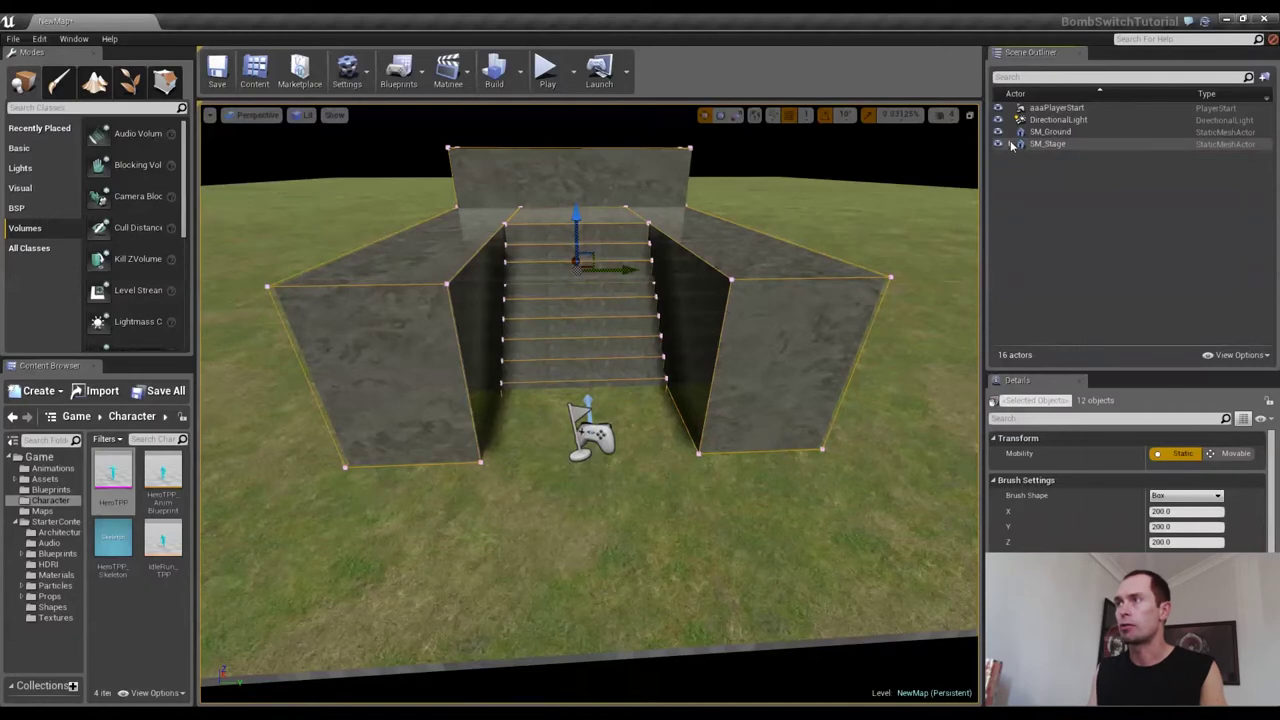
pyautogui.click(1011, 144)
pyautogui.click(1011, 144)
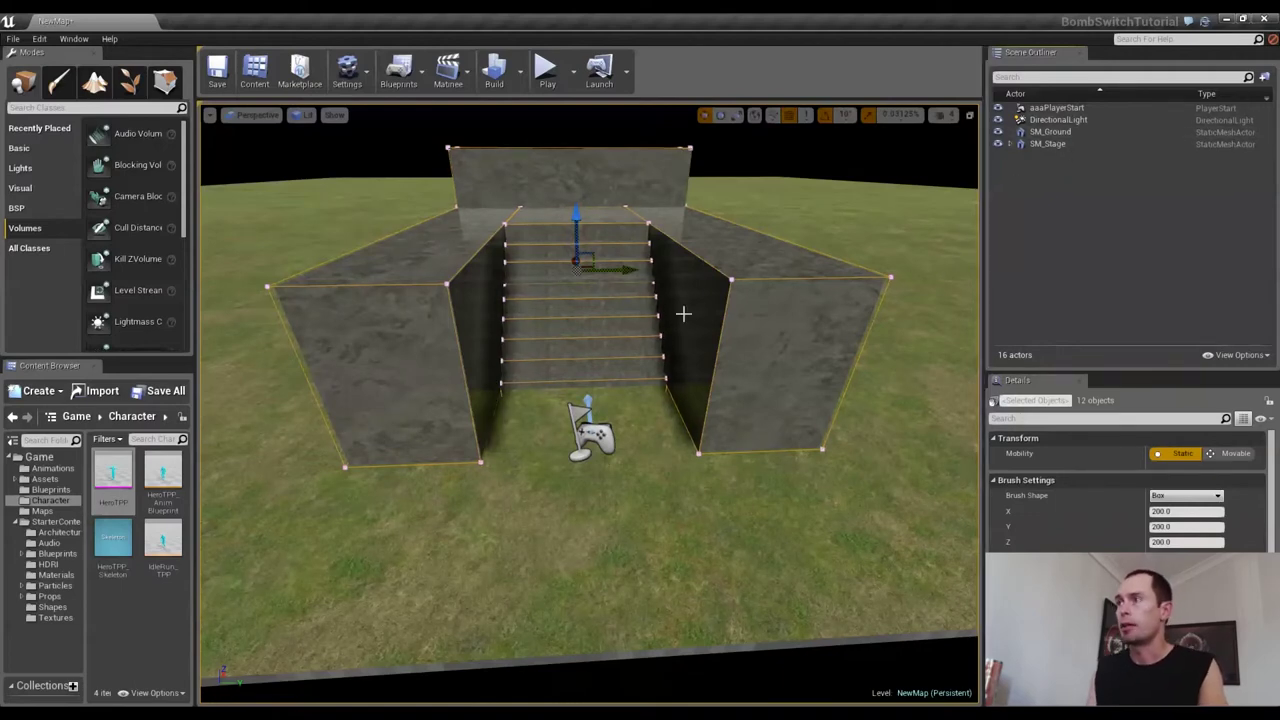
# Move SM_Stage with its attached volumes sideways to Y 7.0, and undo a trial upward move
pyautogui.click(1060, 145)
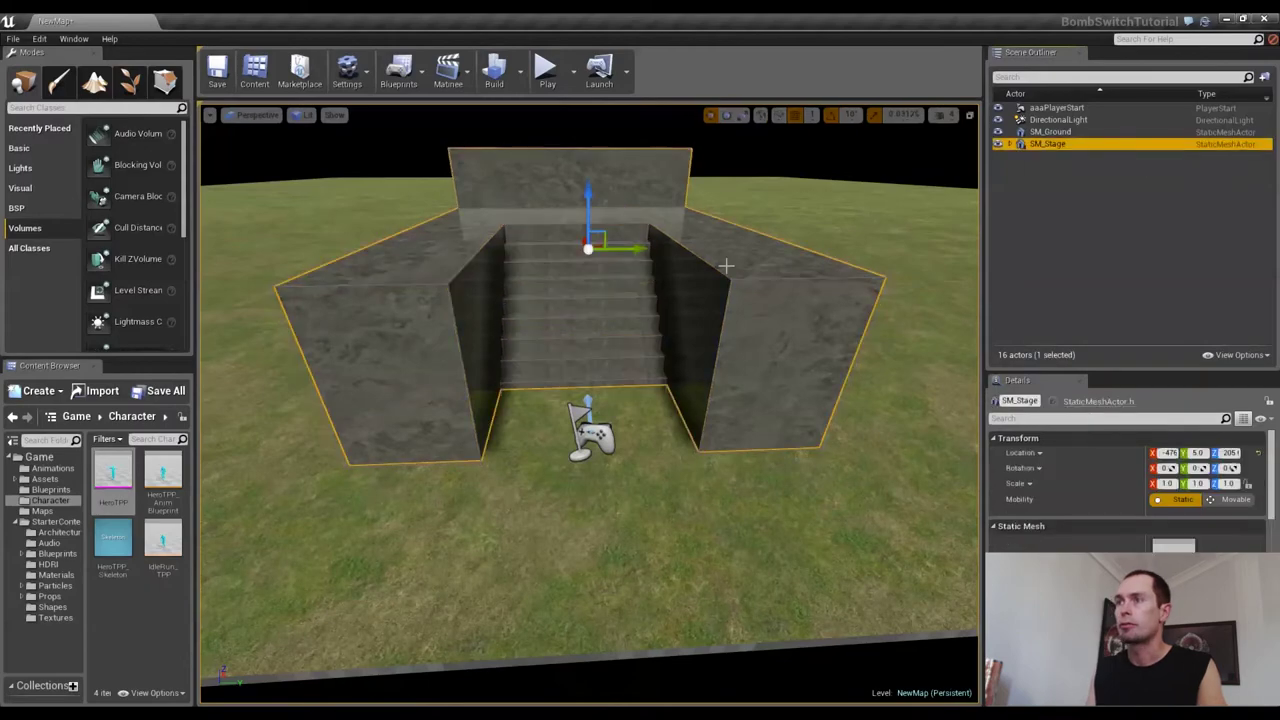
pyautogui.moveTo(641, 250); pyautogui.dragTo(644, 276)
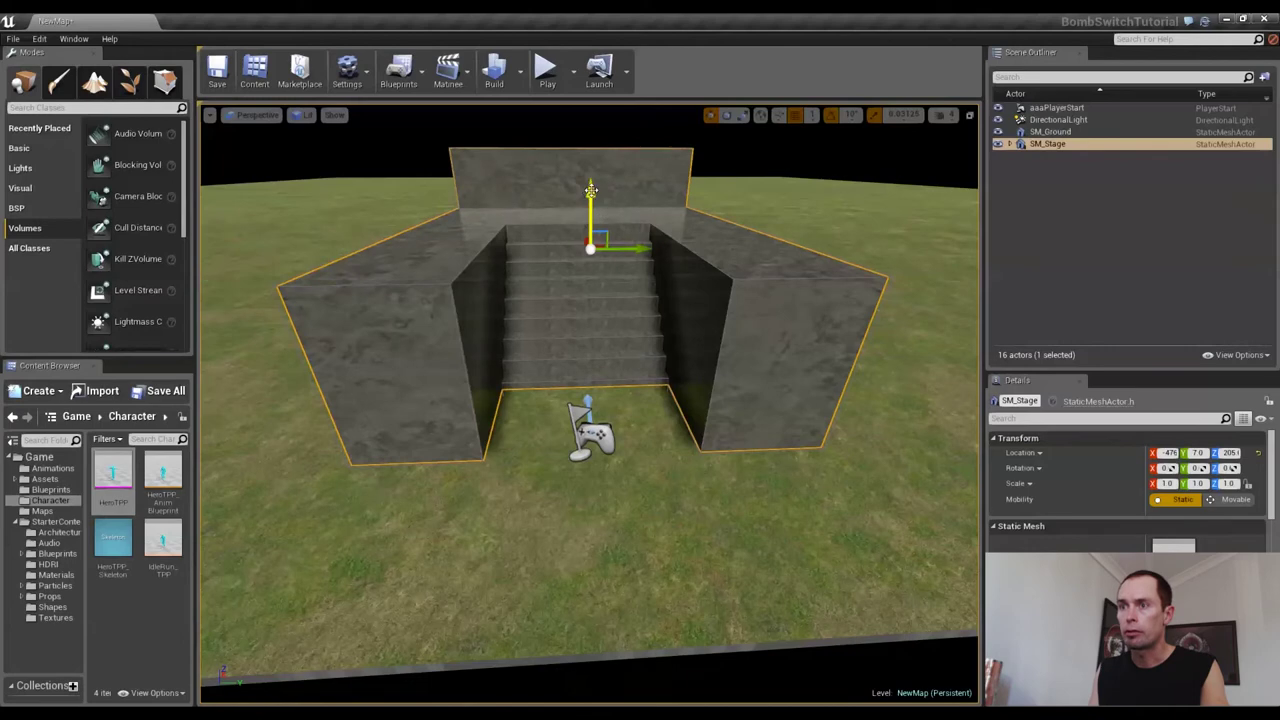
pyautogui.moveTo(590, 190); pyautogui.dragTo(573, 147)
pyautogui.hotkey('ctrl', 'z')
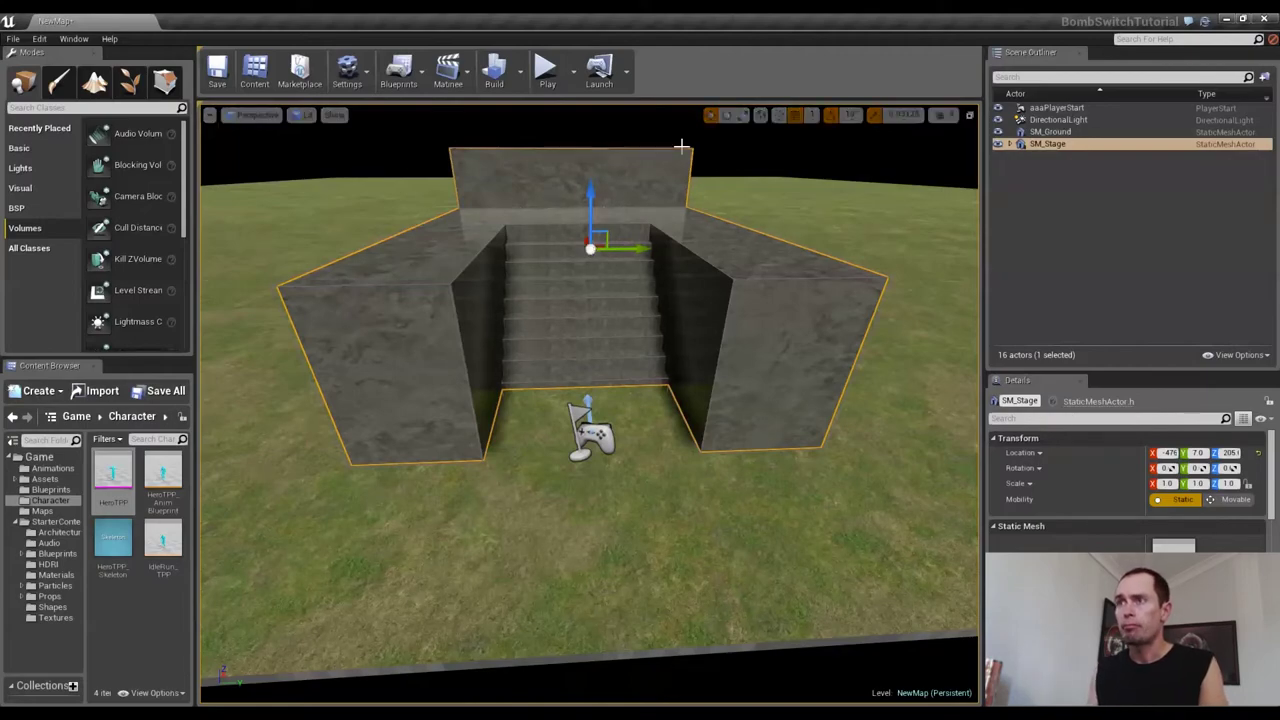
# Examine the stage from several angles and review the blocking volumes nested under SM_Stage
pyautogui.moveTo(681, 146); pyautogui.dragTo(410, 195, button='right')
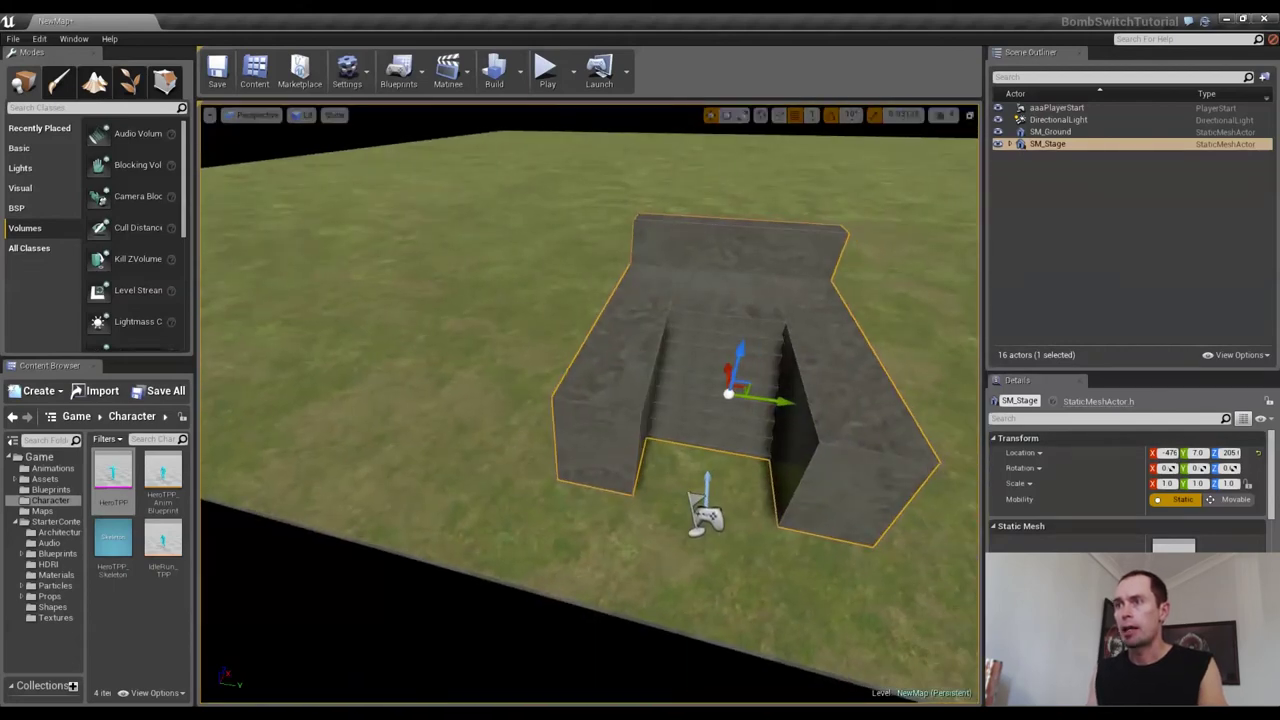
pyautogui.keyDown('alt'); pyautogui.moveTo(600, 180); pyautogui.dragTo(648, 181); pyautogui.keyUp('alt')
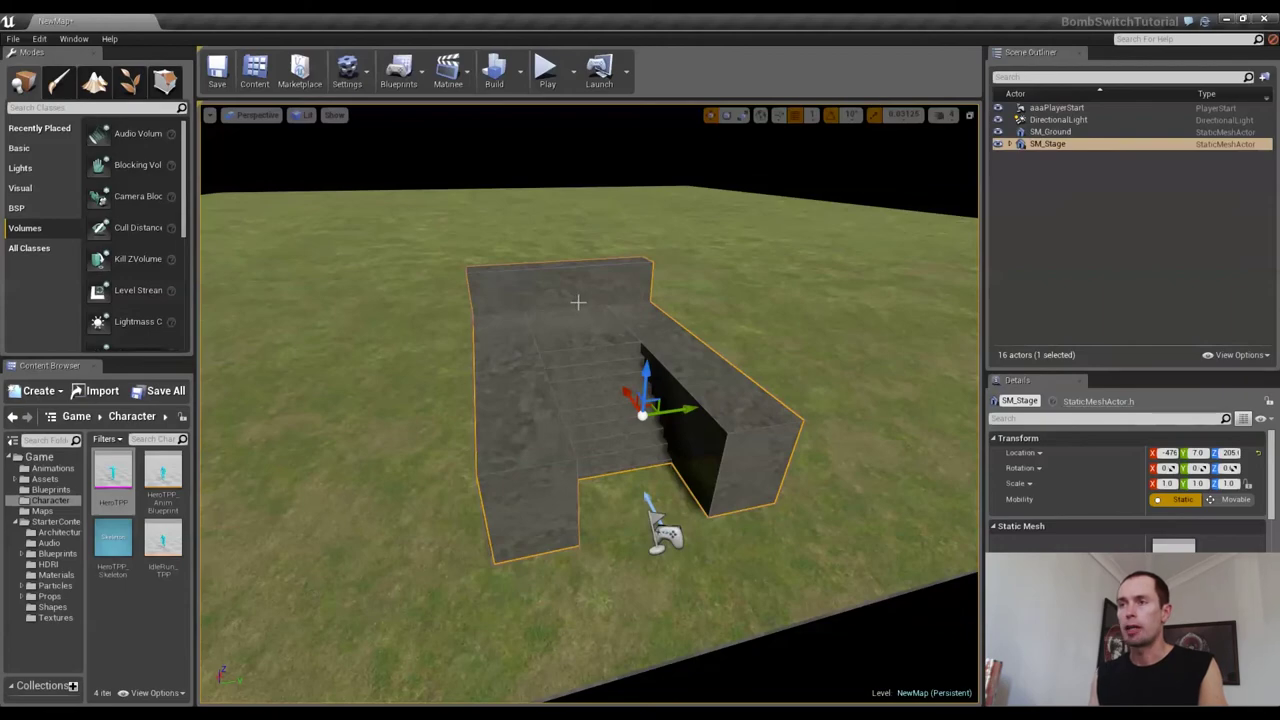
pyautogui.keyDown('alt'); pyautogui.moveTo(646, 497); pyautogui.dragTo(858, 524); pyautogui.keyUp('alt')
pyautogui.moveTo(590, 403); pyautogui.dragTo(545, 390, button='right')
pyautogui.keyDown('alt'); pyautogui.moveTo(745, 510); pyautogui.dragTo(337, 303); pyautogui.keyUp('alt')
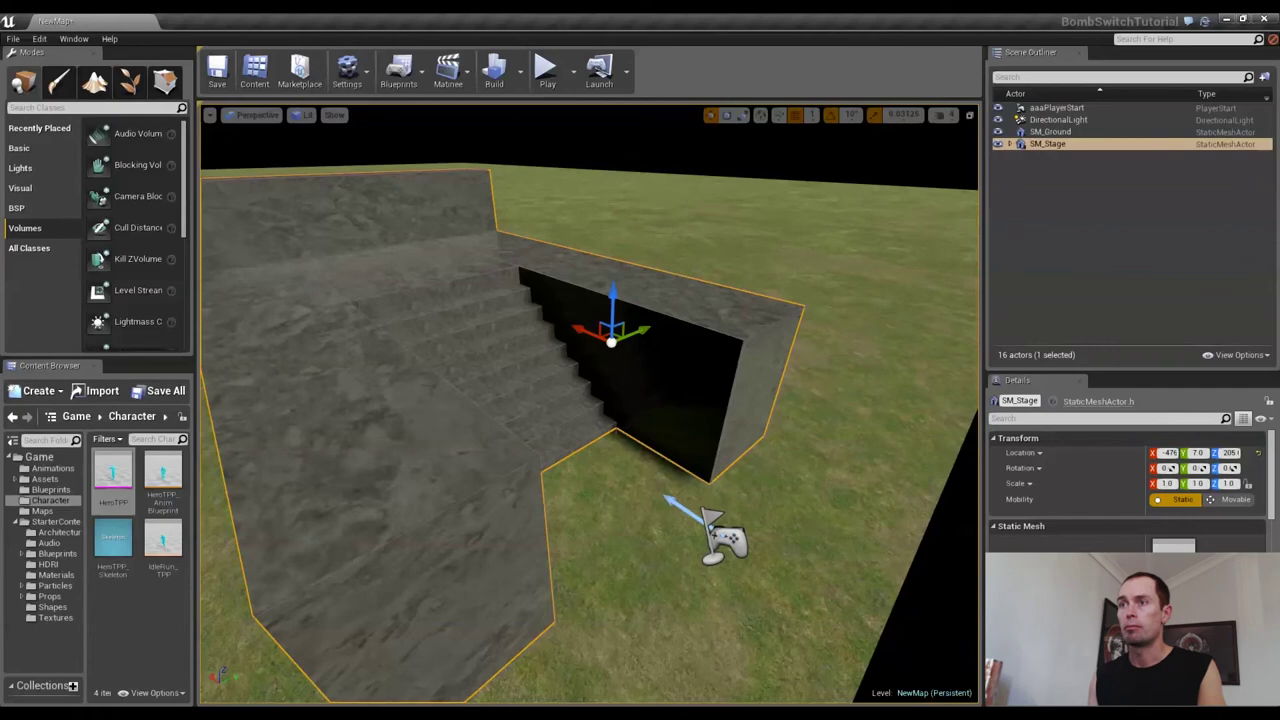
pyautogui.moveTo(700, 400); pyautogui.dragTo(525, 375, button='right')
pyautogui.press('s')
pyautogui.press('w')
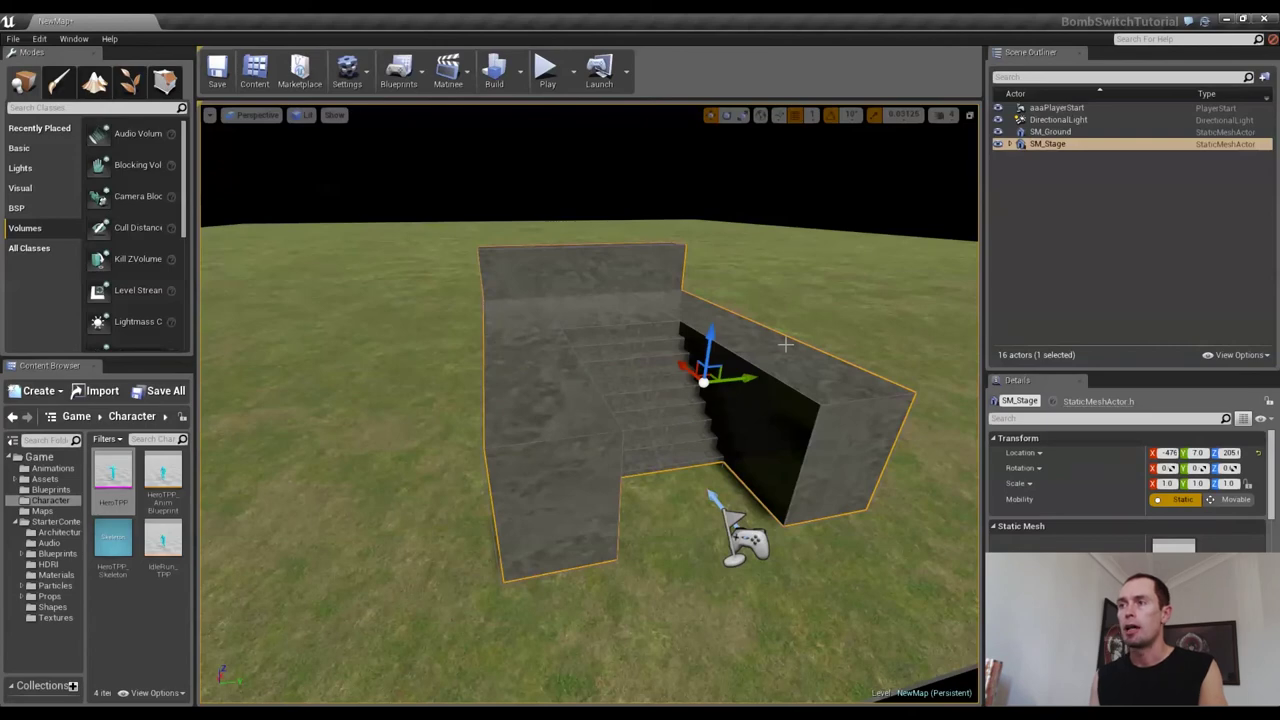
pyautogui.moveTo(808, 242); pyautogui.dragTo(775, 285, button='right')
pyautogui.press('d')
pyautogui.press('a')
pyautogui.keyDown('alt'); pyautogui.moveTo(760, 390); pyautogui.dragTo(790, 388); pyautogui.keyUp('alt')
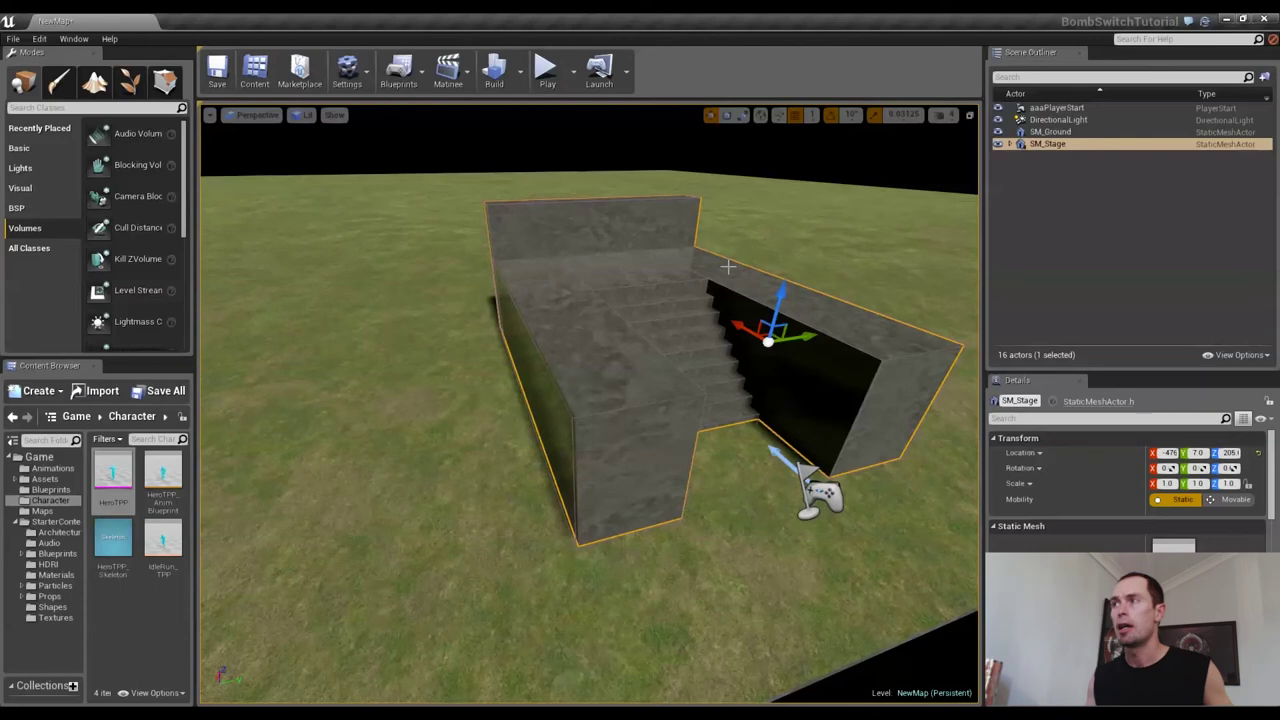
pyautogui.click(1012, 145)
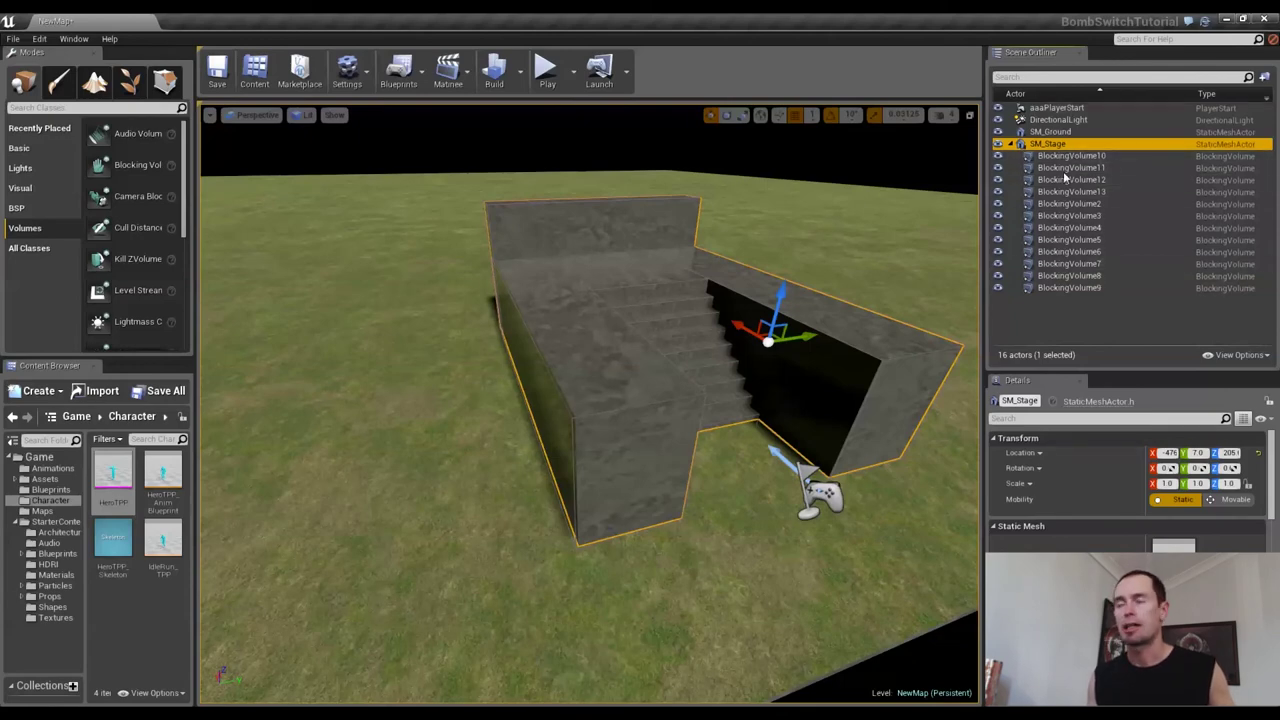
pyautogui.click(1014, 145)
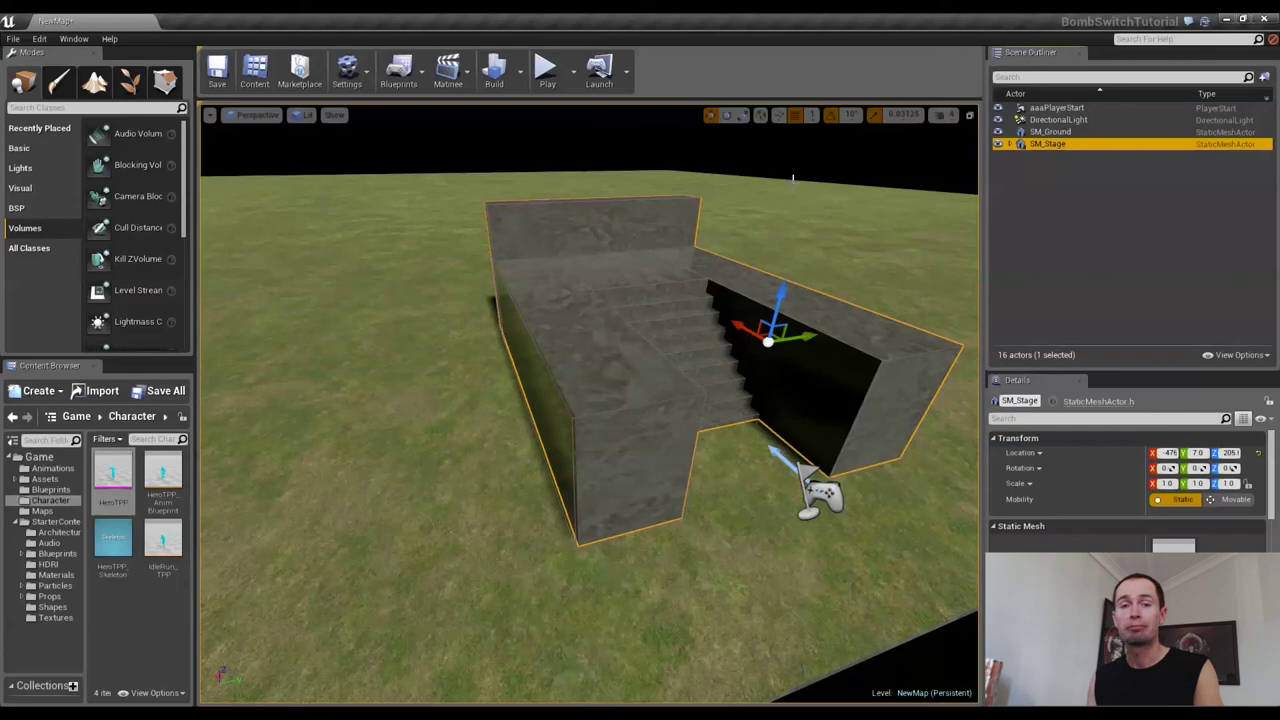
pyautogui.moveTo(793, 179); pyautogui.dragTo(745, 188, button='right')
pyautogui.press('d')
pyautogui.press('a')
pyautogui.press('a')
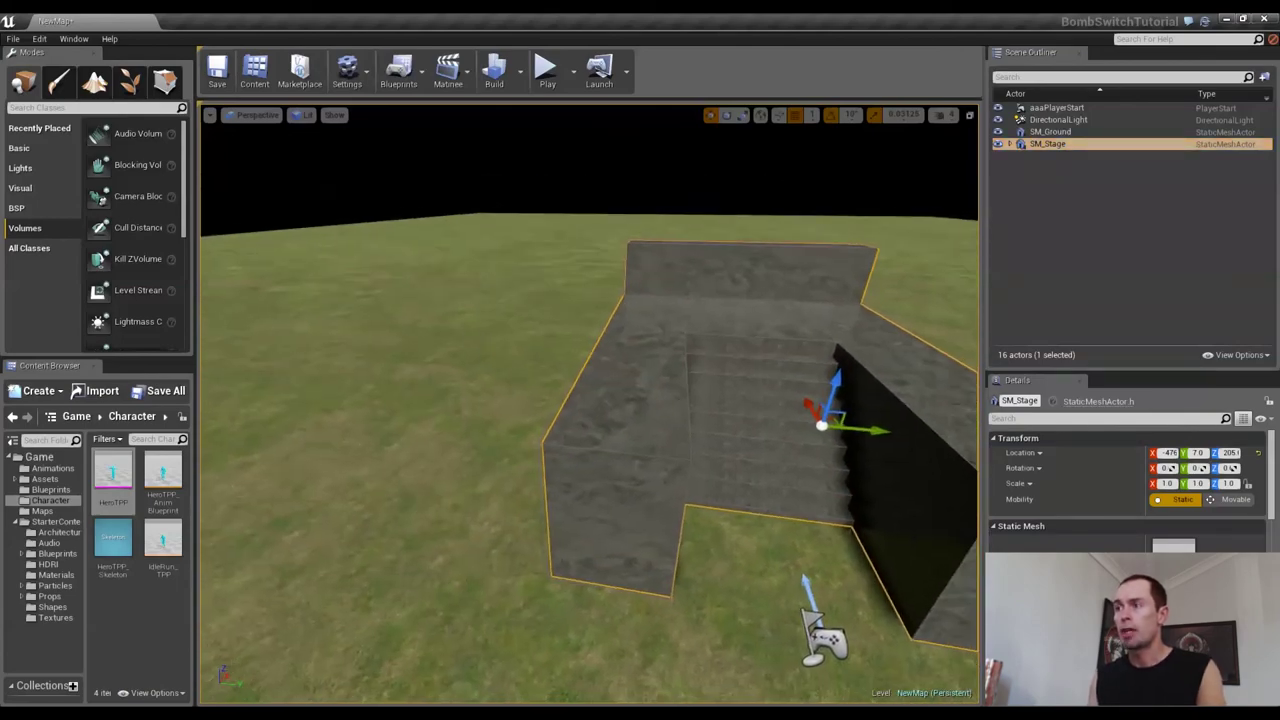
pyautogui.keyDown('alt'); pyautogui.moveTo(720, 200); pyautogui.dragTo(698, 202); pyautogui.keyUp('alt')
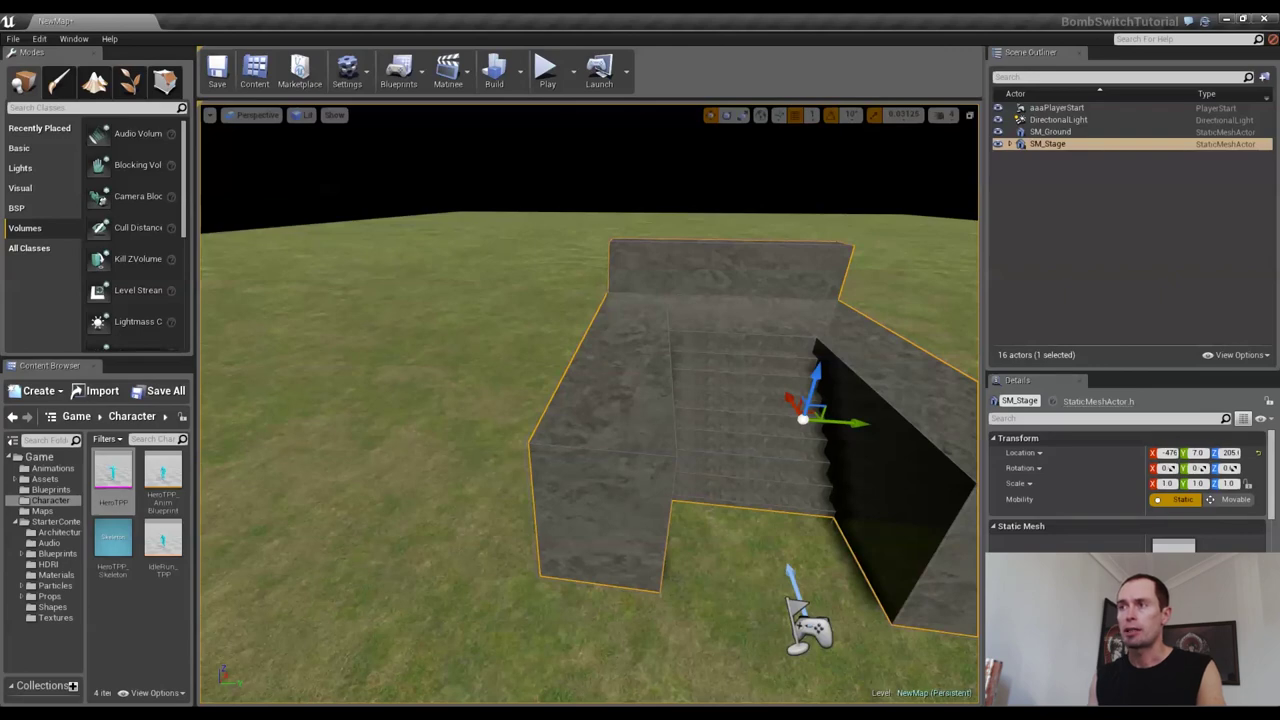